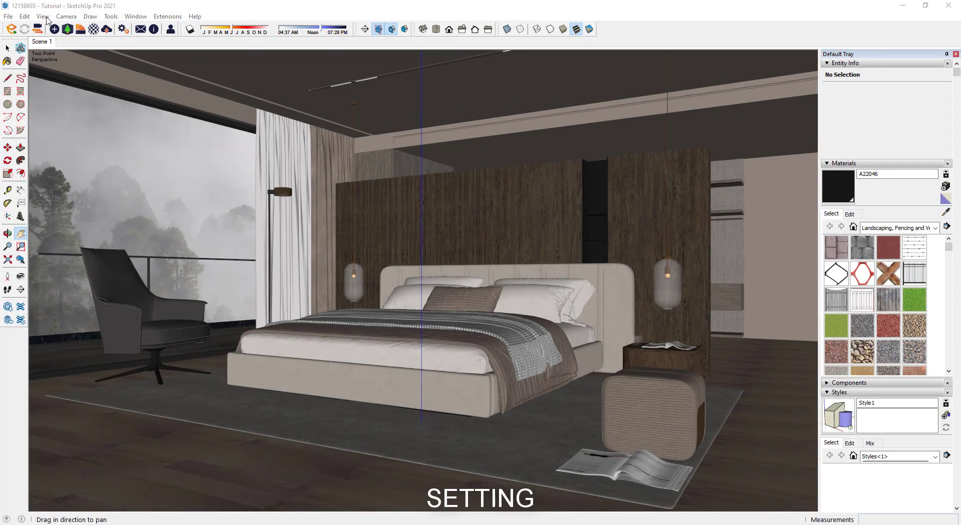
# Hide the model axes and start Enscape with its view synchronized to the SketchUp camera
pyautogui.click(43, 17)
pyautogui.click(57, 108)
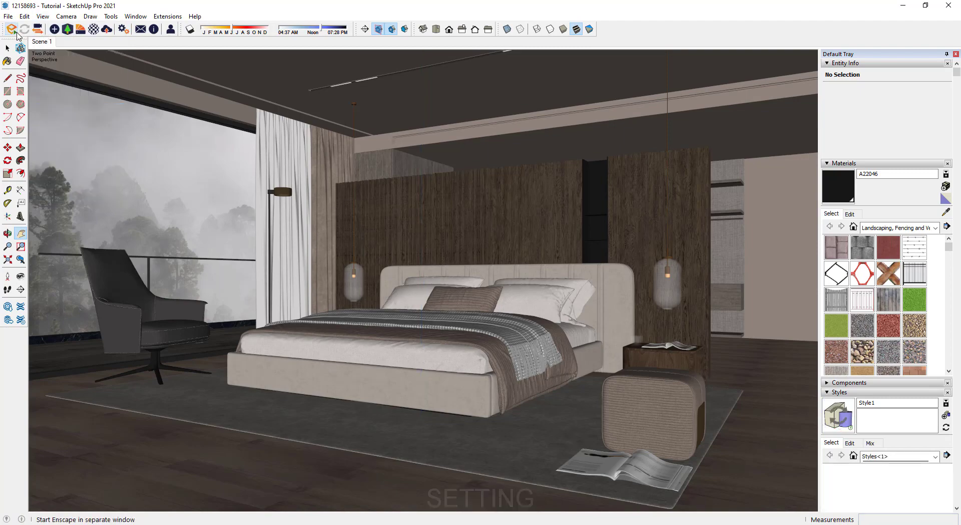
pyautogui.click(17, 33)
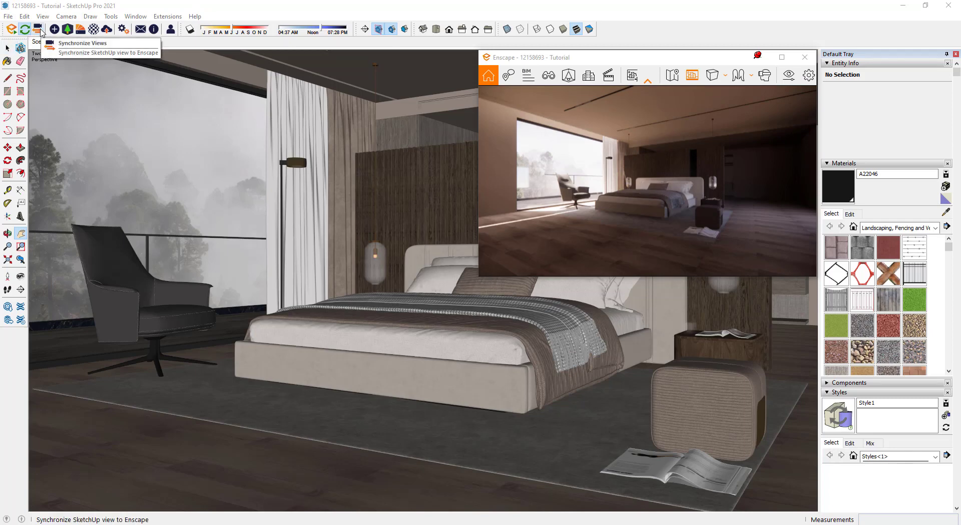
pyautogui.click(41, 31)
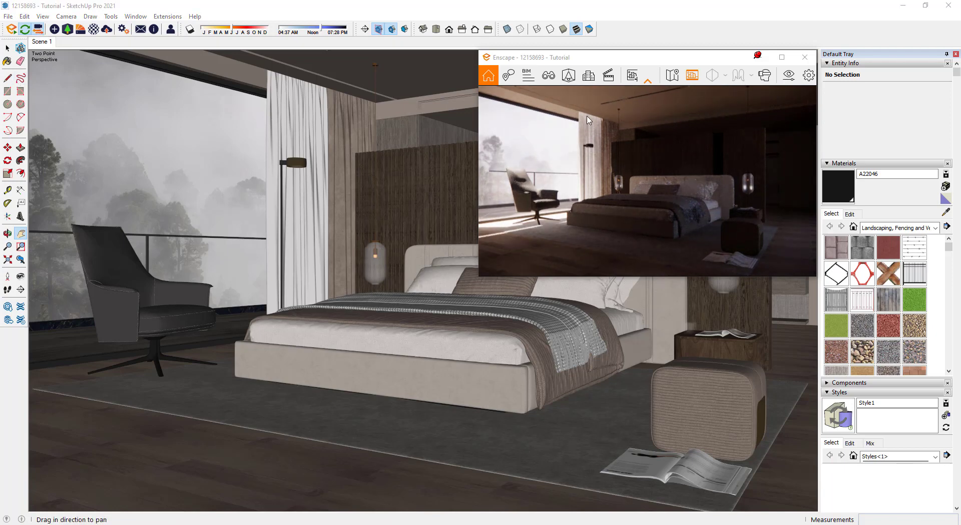
# Set Enscape's output file format to JPEG in Visual Settings
pyautogui.click(789, 75)
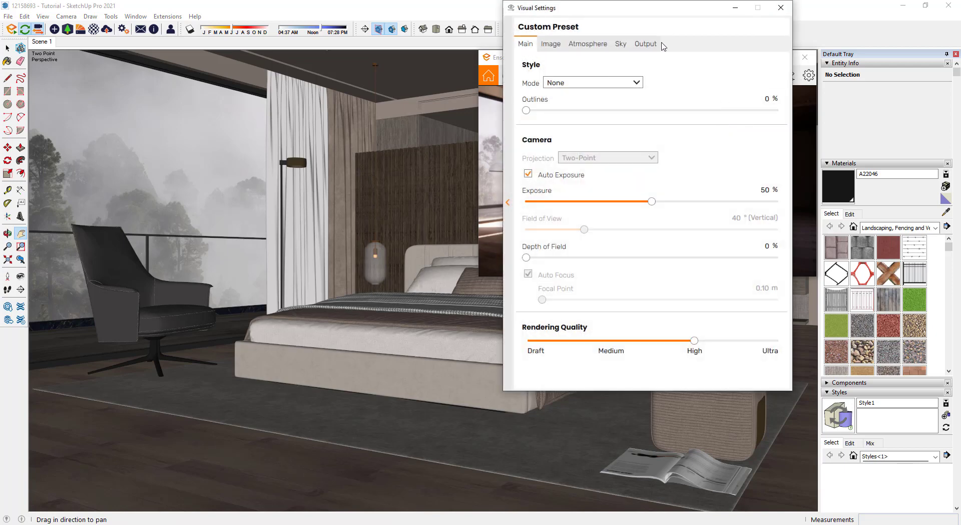
pyautogui.click(649, 44)
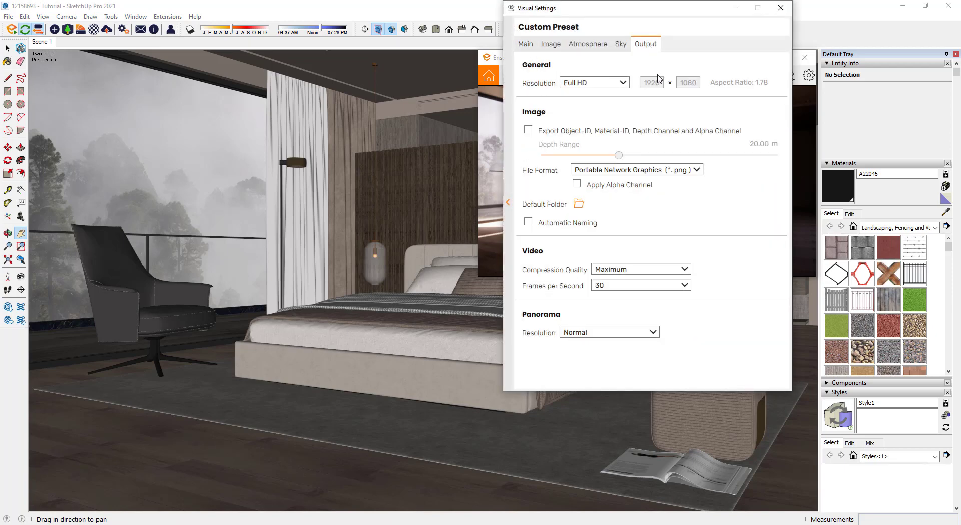
pyautogui.click(657, 170)
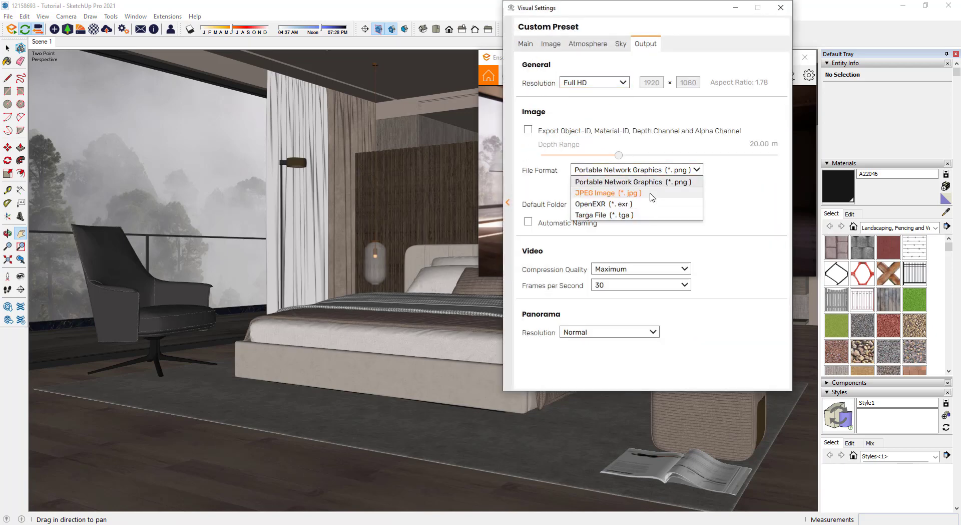
pyautogui.click(650, 193)
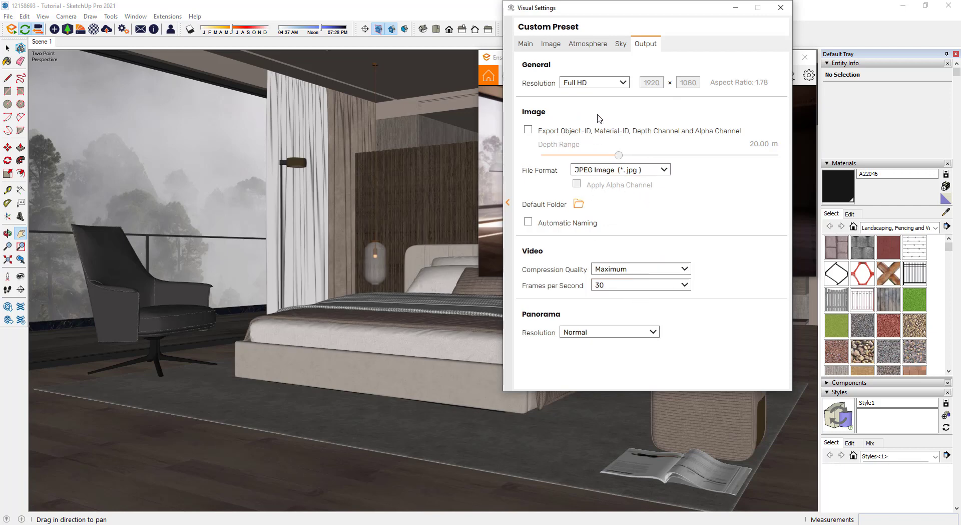
# Set a custom output resolution of 3000 × 2000 and narrow the live render window
pyautogui.click(622, 83)
pyautogui.click(577, 150)
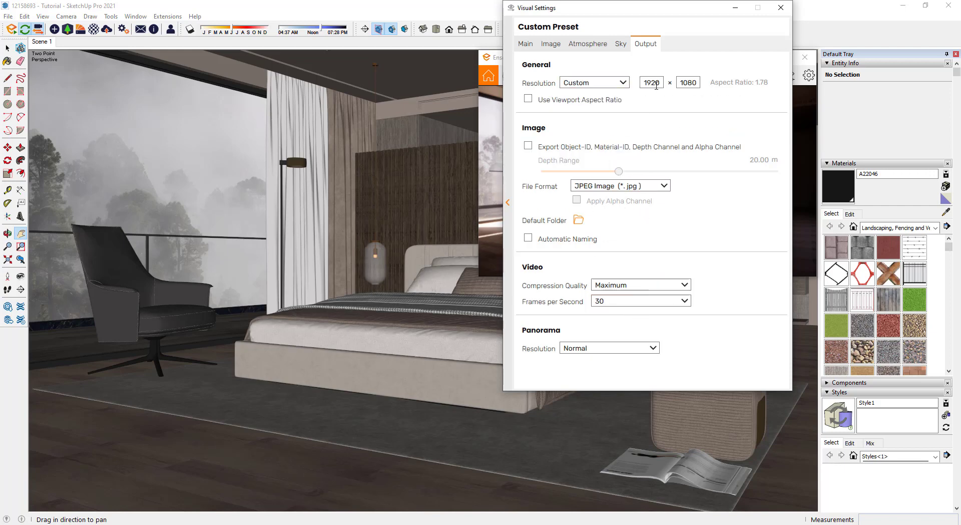
pyautogui.doubleClick(651, 83)
pyautogui.write('3000')
pyautogui.press('Tab')
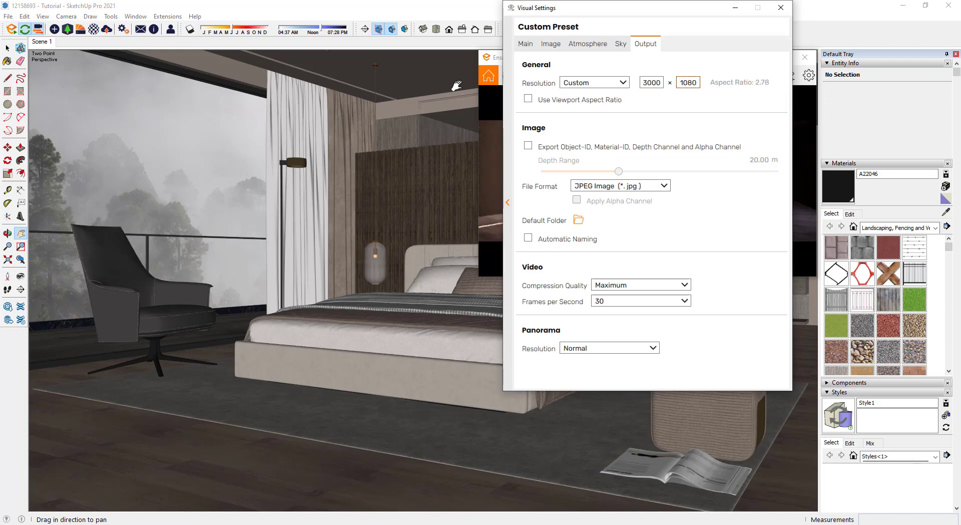
pyautogui.doubleClick(688, 82)
pyautogui.write('200')
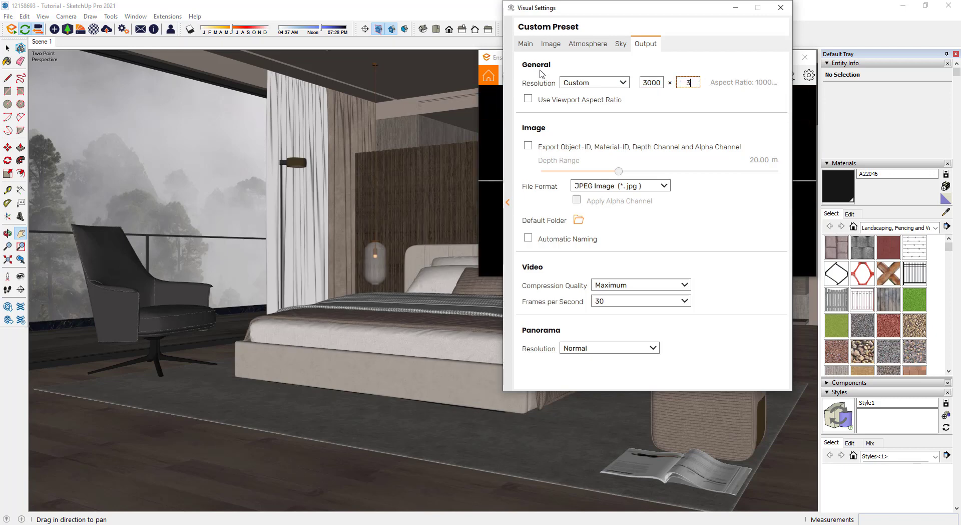
pyautogui.write('0')
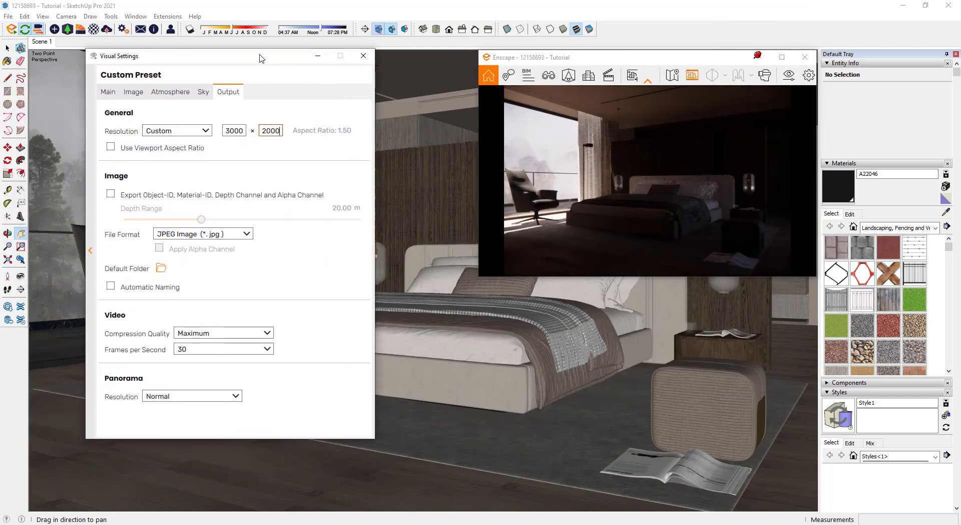
pyautogui.moveTo(478, 168); pyautogui.dragTo(511, 167)
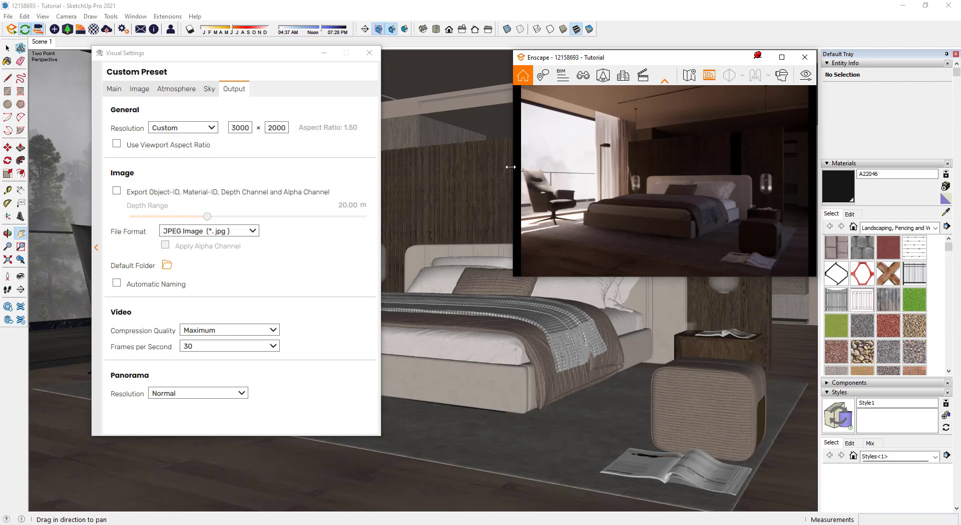
pyautogui.moveTo(511, 166); pyautogui.dragTo(529, 173)
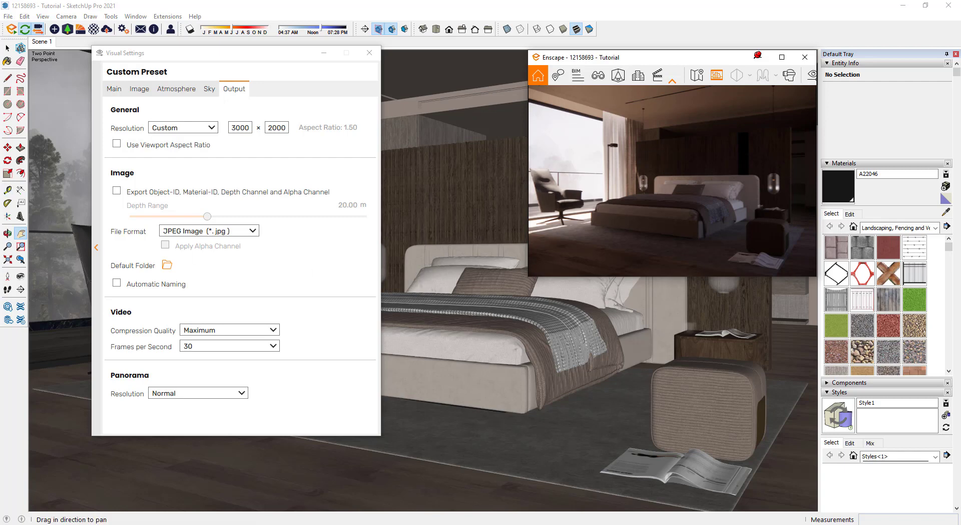
# Set the default render folder to 10112023 Image and raise Rendering Quality to Ultra
pyautogui.click(167, 264)
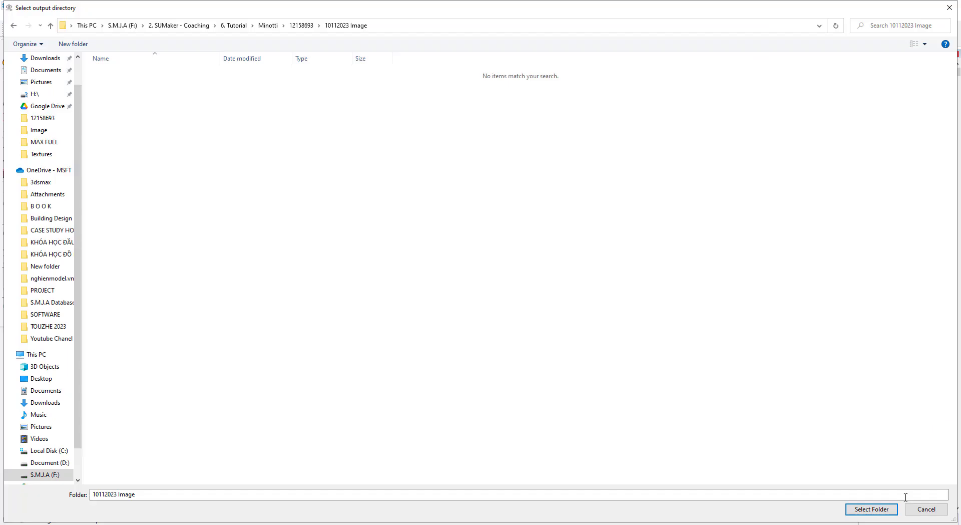
pyautogui.click(875, 510)
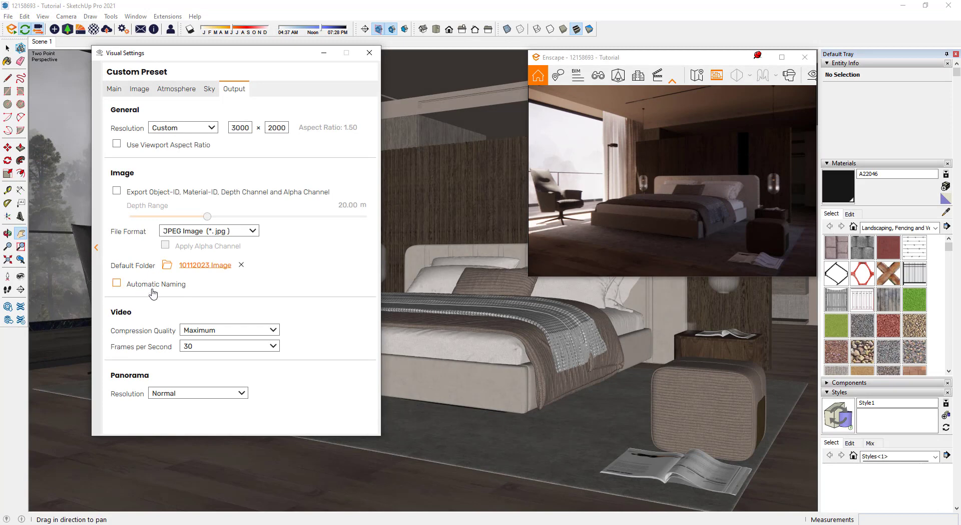
pyautogui.click(114, 89)
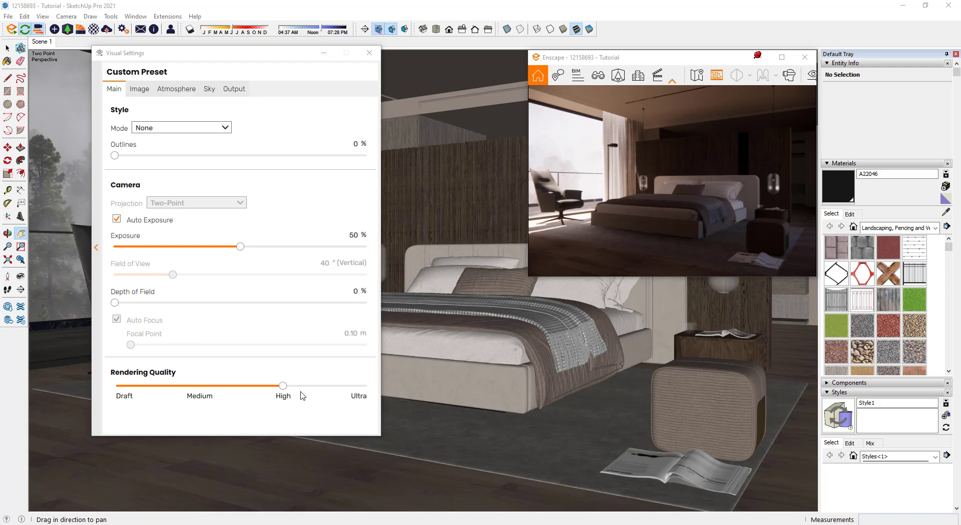
pyautogui.moveTo(285, 387); pyautogui.dragTo(361, 394)
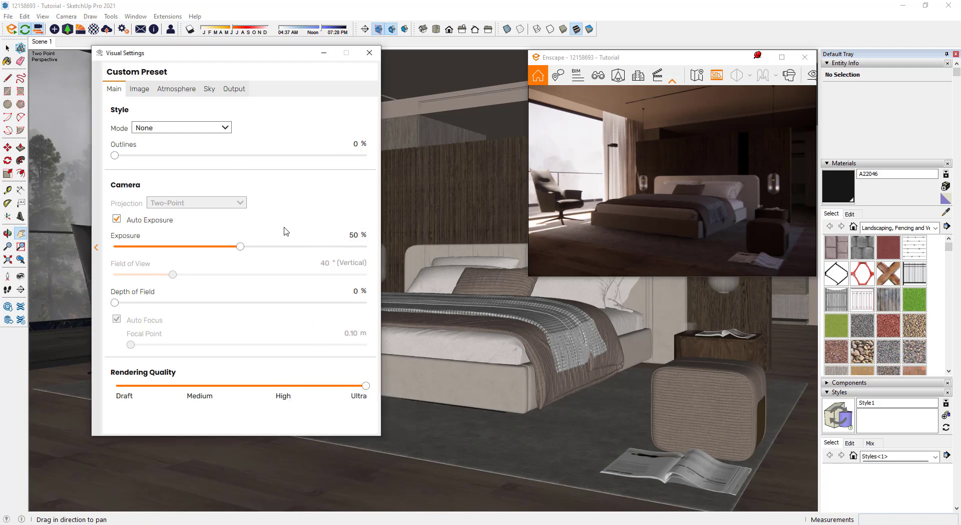
pyautogui.click(141, 91)
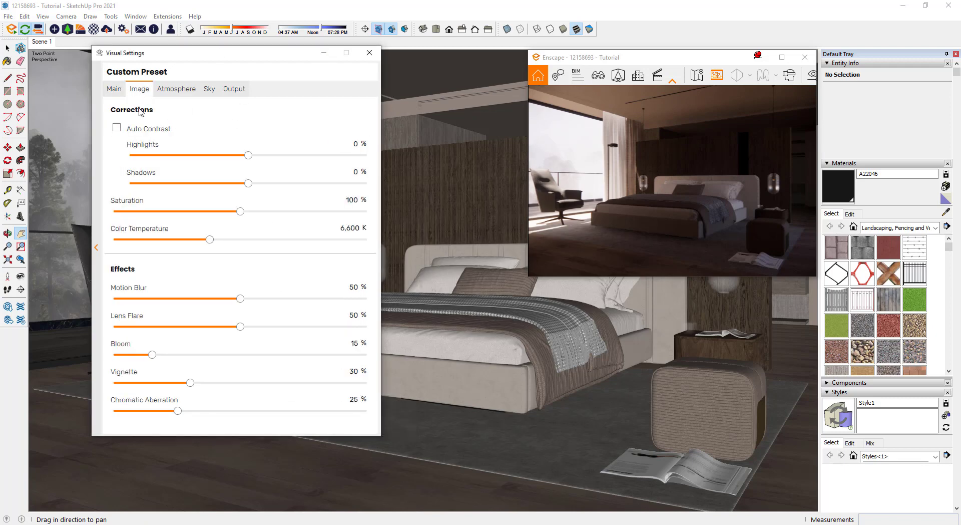
# Enable Auto Contrast, set Motion Blur to 1%, and zero Lens Flare, Bloom, Vignette, Chromatic Aberration
pyautogui.click(124, 133)
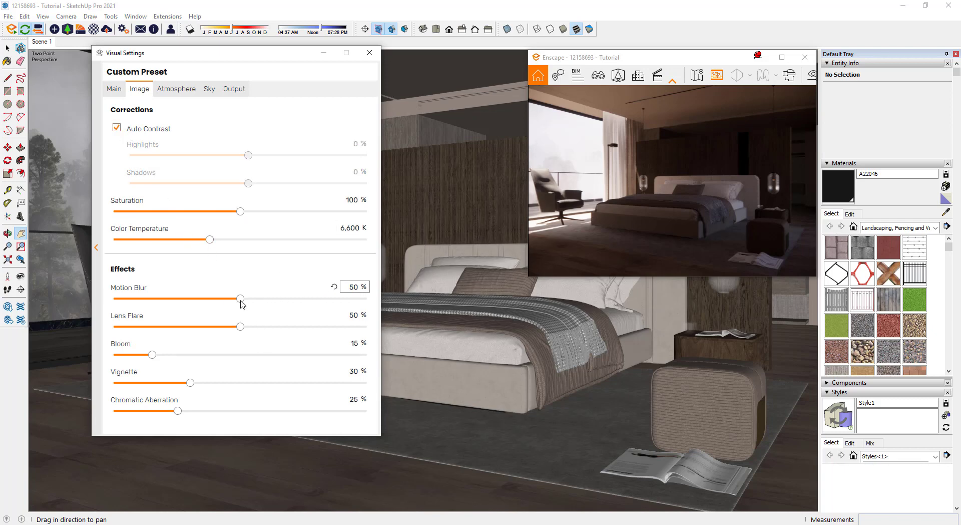
pyautogui.moveTo(240, 298); pyautogui.dragTo(117, 299)
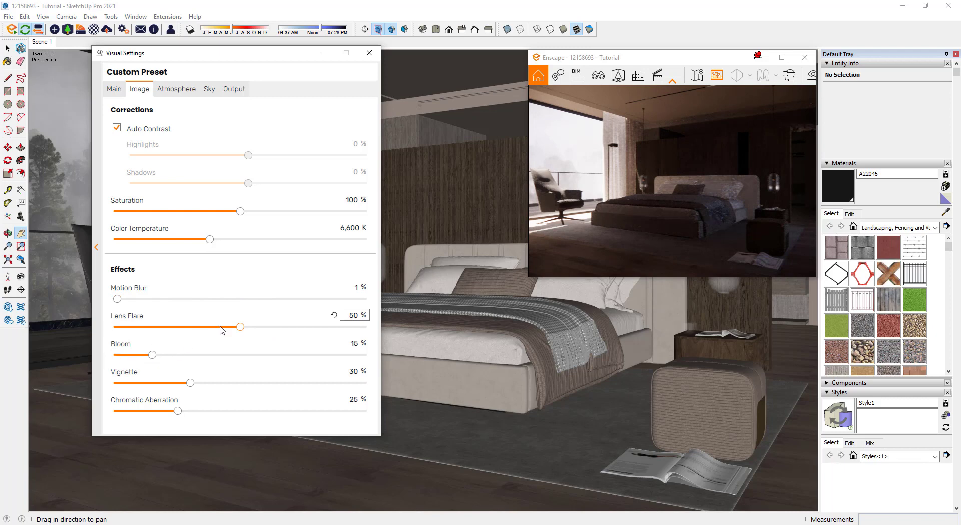
pyautogui.moveTo(240, 327); pyautogui.dragTo(83, 324)
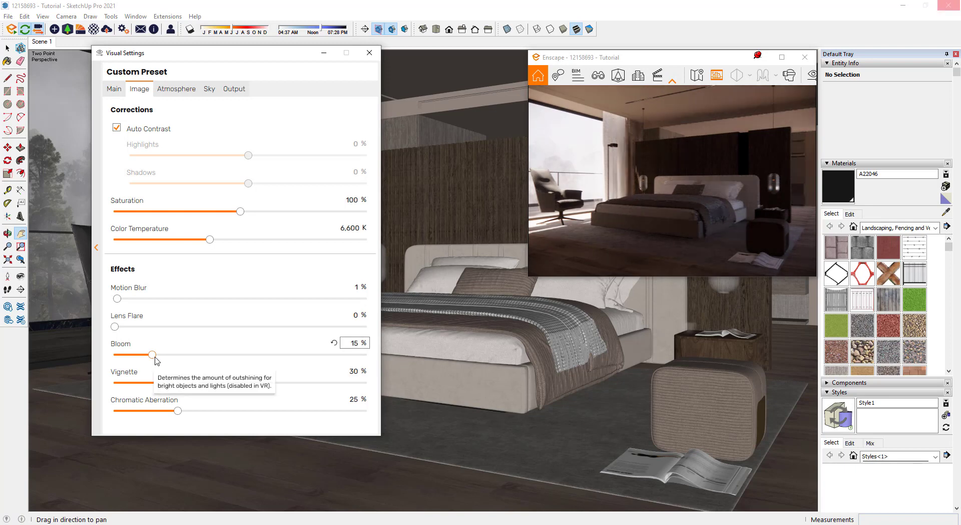
pyautogui.moveTo(152, 355); pyautogui.dragTo(113, 354)
pyautogui.moveTo(191, 382); pyautogui.dragTo(109, 382)
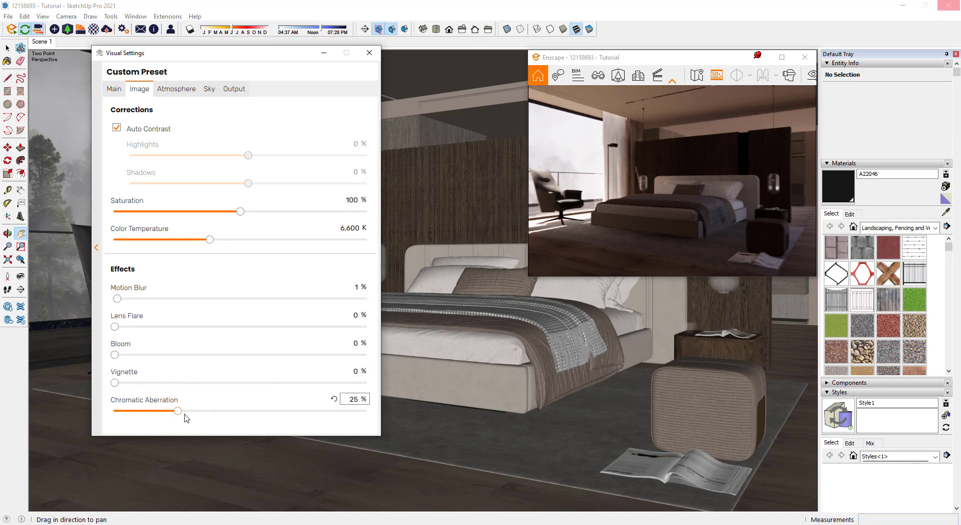
pyautogui.moveTo(178, 411); pyautogui.dragTo(107, 411)
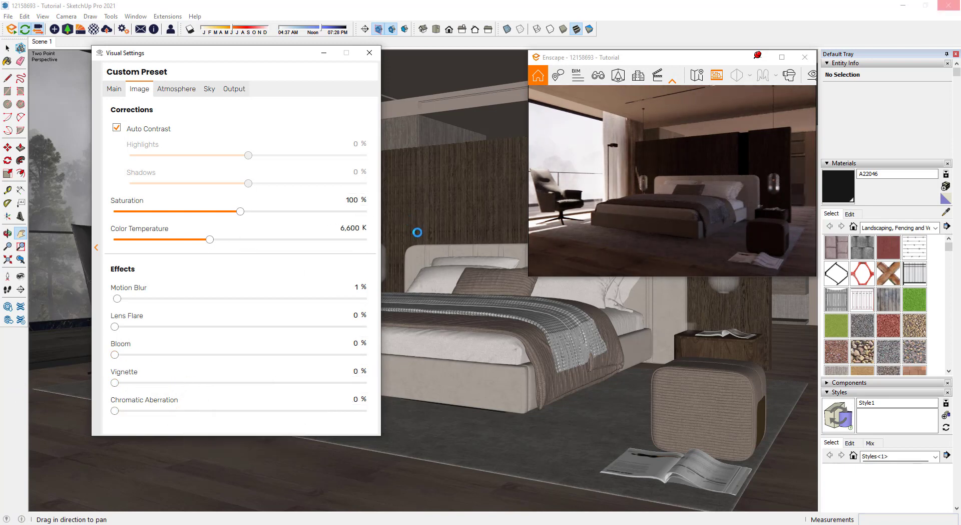
pyautogui.click(191, 89)
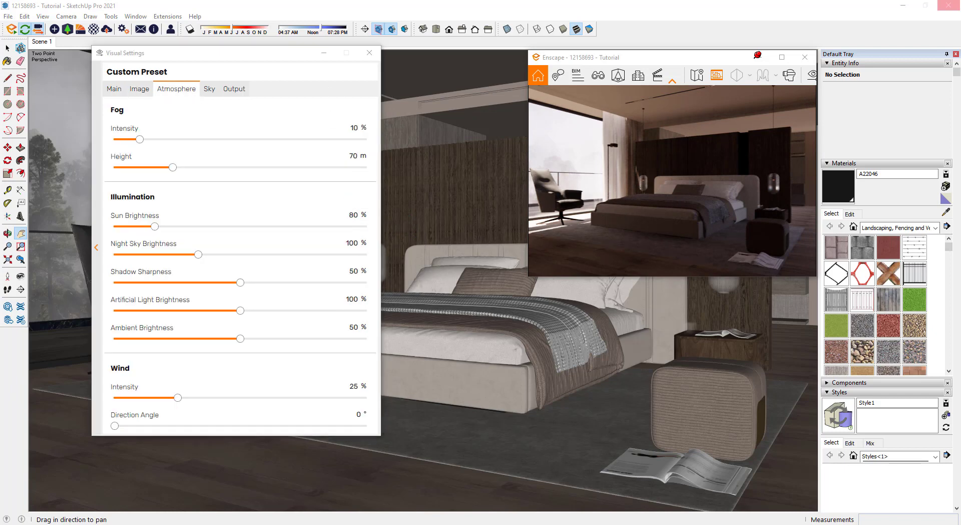
# Turn fog and wind off completely and raise Shadow Sharpness to 100%
pyautogui.click(139, 140)
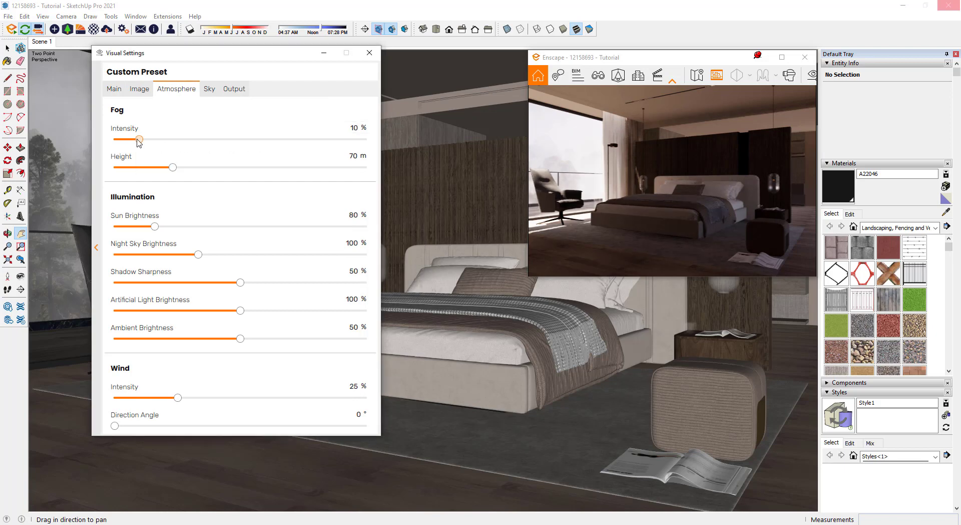
pyautogui.moveTo(139, 141)
pyautogui.mouseDown()
pyautogui.moveTo(368, 139)
pyautogui.moveTo(245, 139)
pyautogui.mouseUp()
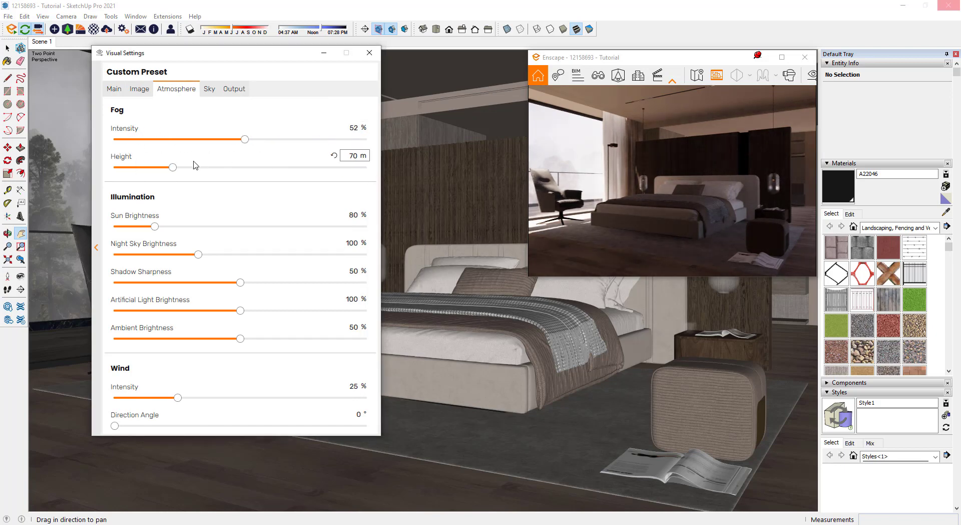
pyautogui.moveTo(176, 171)
pyautogui.mouseDown()
pyautogui.moveTo(368, 167)
pyautogui.moveTo(115, 167)
pyautogui.mouseUp()
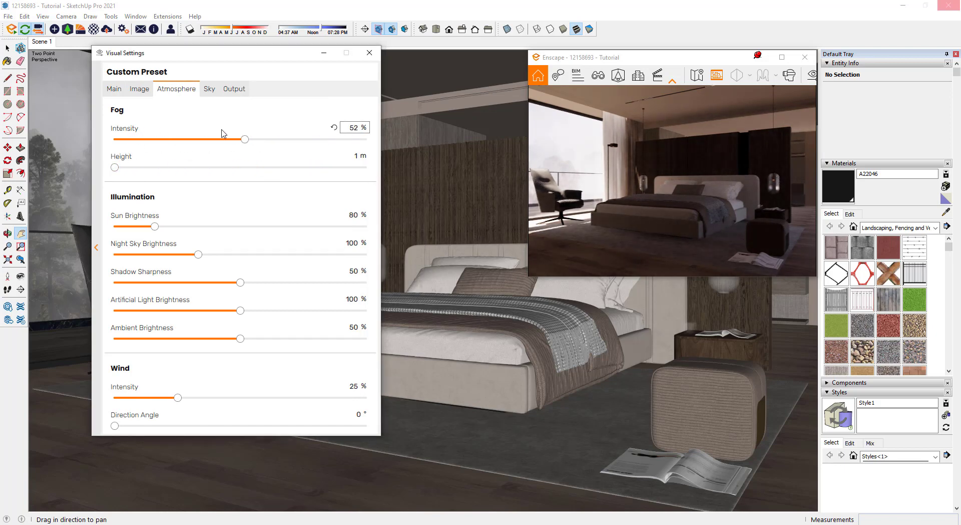
pyautogui.moveTo(244, 139); pyautogui.dragTo(92, 142)
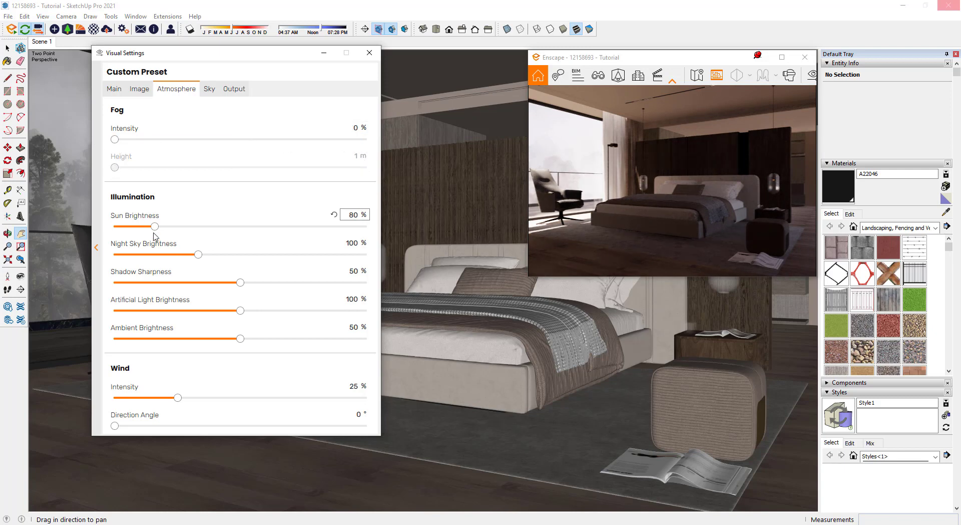
pyautogui.moveTo(177, 397); pyautogui.dragTo(113, 398)
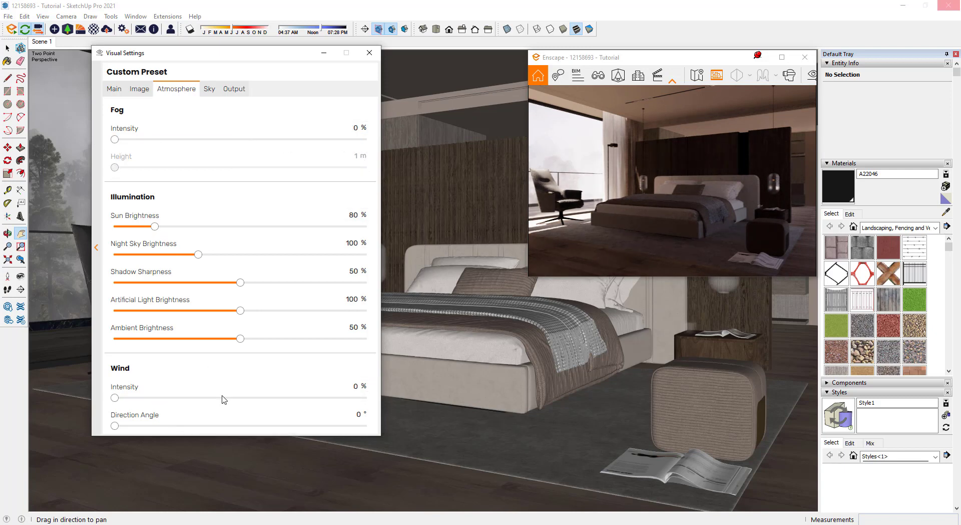
pyautogui.moveTo(240, 282)
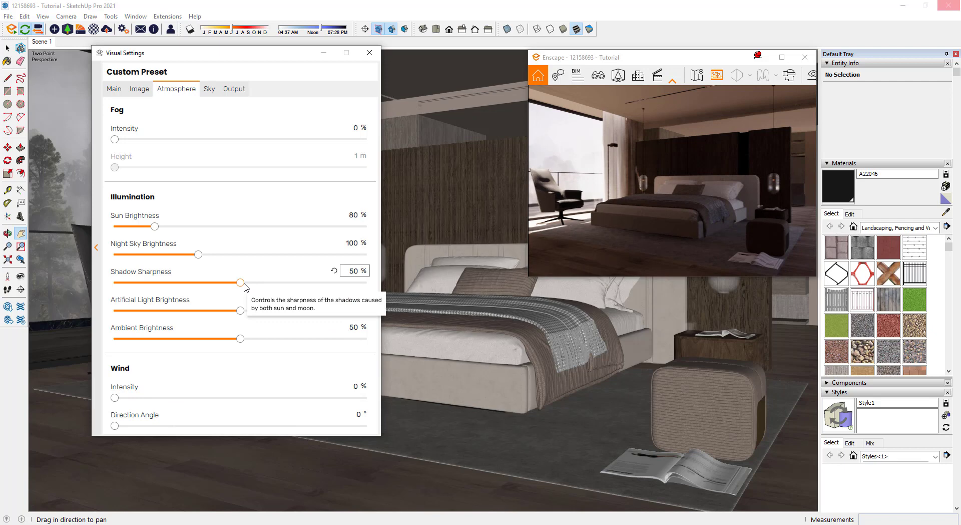
pyautogui.moveTo(241, 282); pyautogui.dragTo(414, 288)
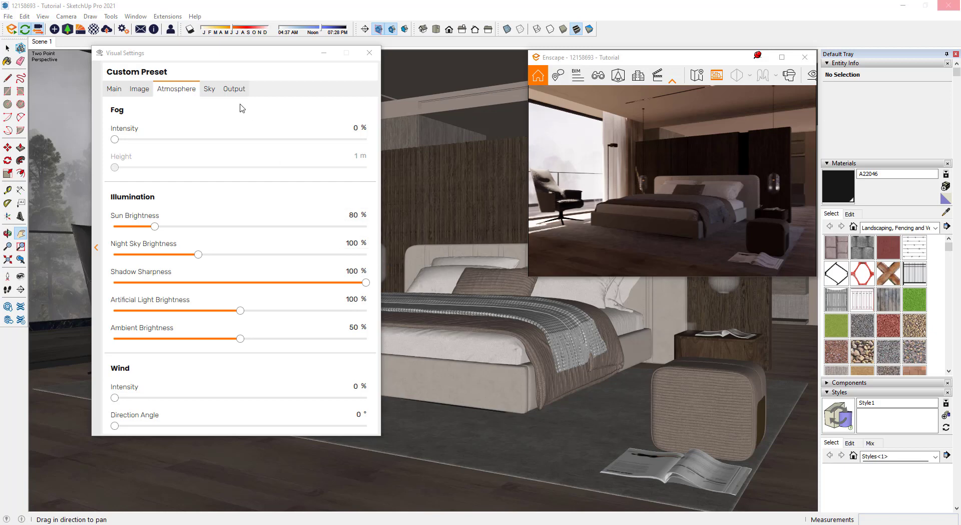
# Use the 3DCollective_HDRI_102_1100_16K.hdr skybox, rotated 123°, normalized to 100,602.73 Lux, brightest point as sun
pyautogui.hotkey('ctrl', 'Tab')
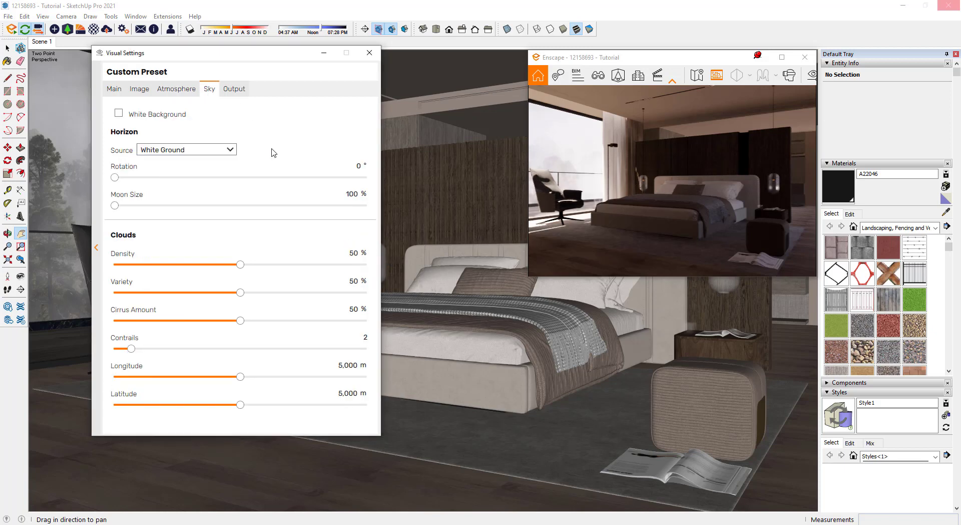
pyautogui.click(176, 151)
pyautogui.click(184, 175)
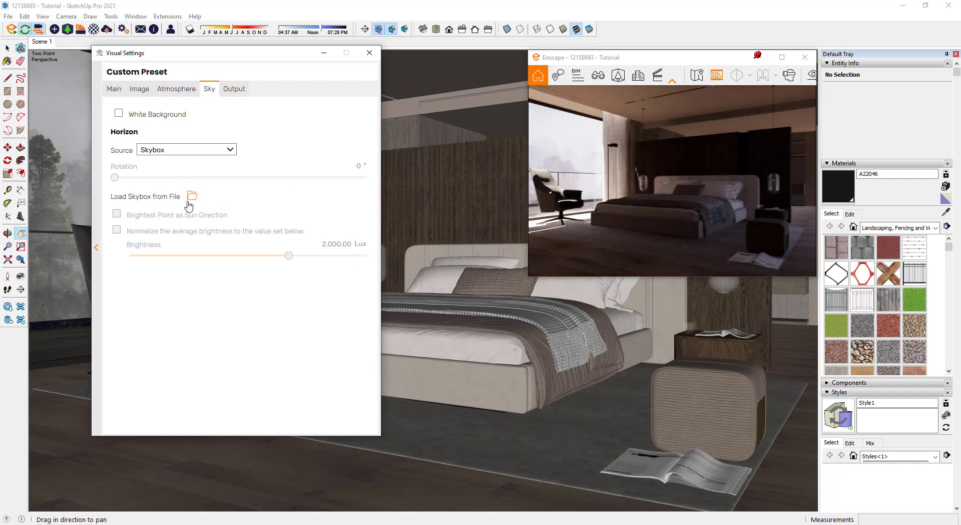
pyautogui.click(189, 198)
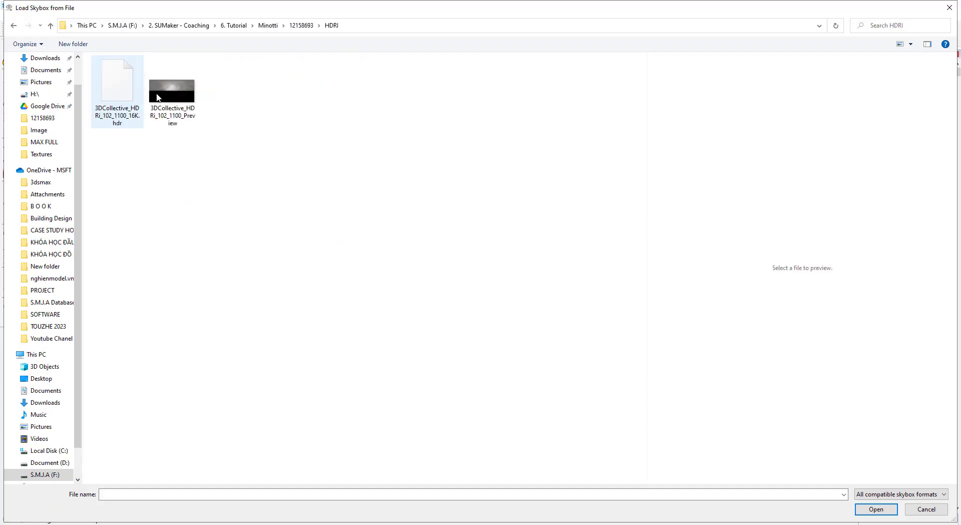
pyautogui.click(123, 103)
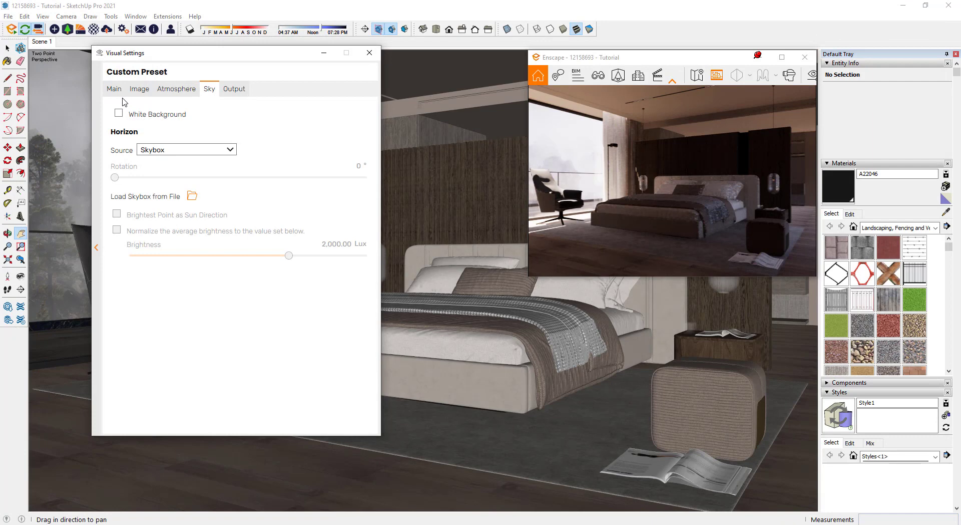
pyautogui.moveTo(115, 177); pyautogui.dragTo(200, 181)
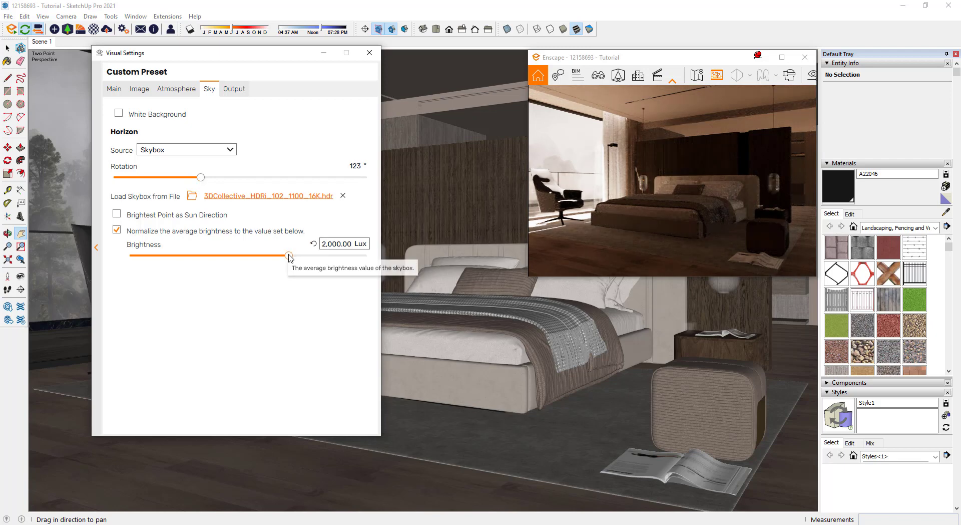
pyautogui.moveTo(358, 257); pyautogui.dragTo(347, 259)
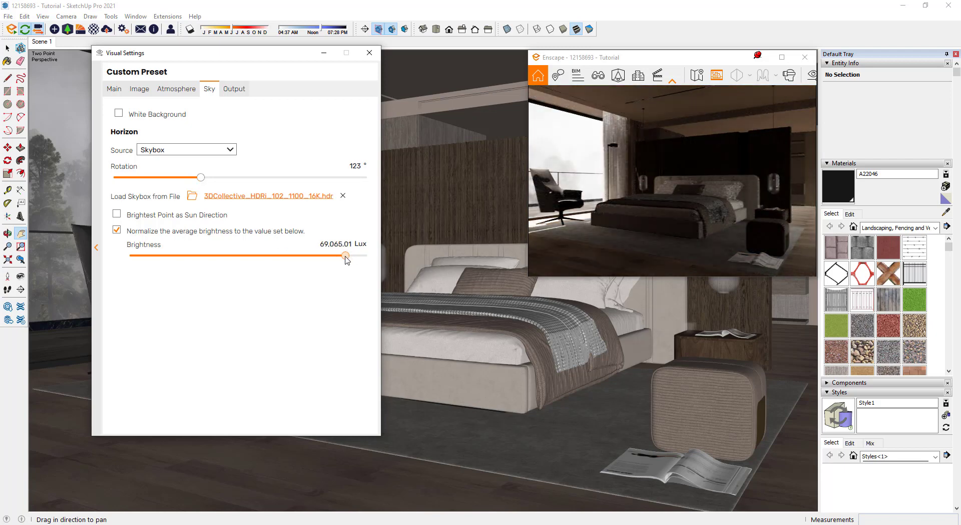
pyautogui.moveTo(346, 256); pyautogui.dragTo(352, 258)
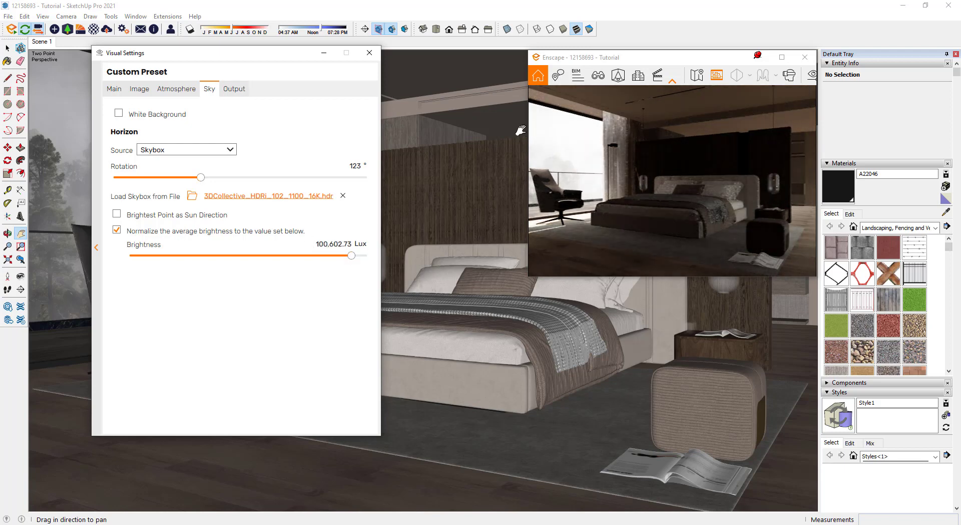
pyautogui.click(117, 214)
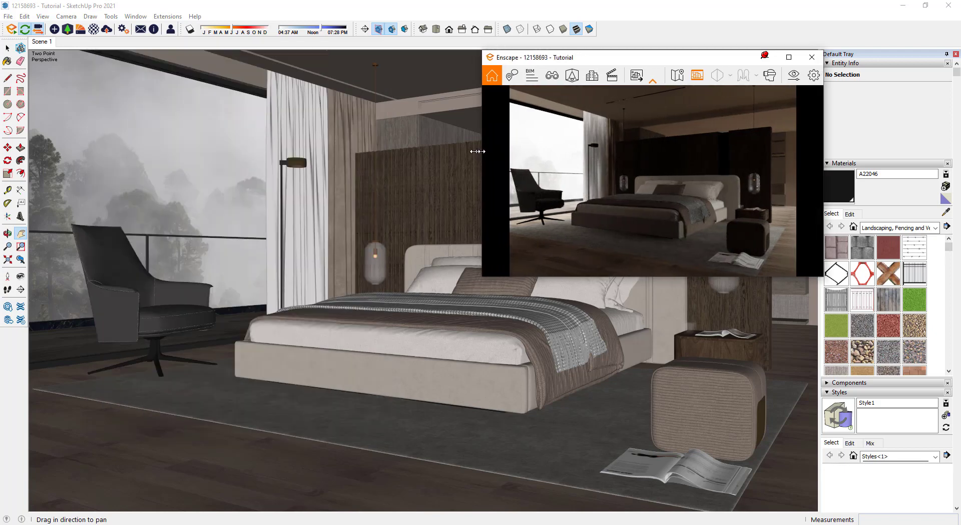
# Save a JPEG screenshot render into 10112023 Image and open the saved file for review
pyautogui.moveTo(489, 152); pyautogui.dragTo(475, 152)
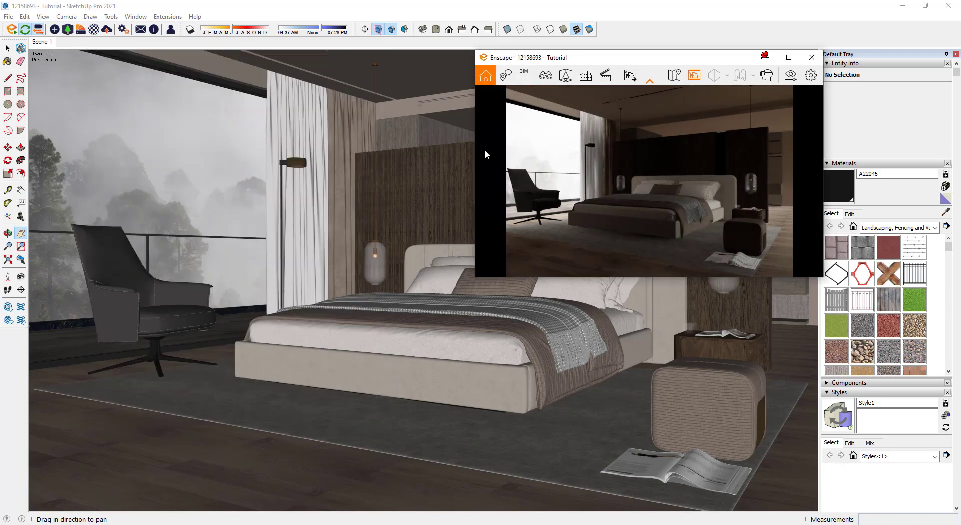
pyautogui.click(634, 78)
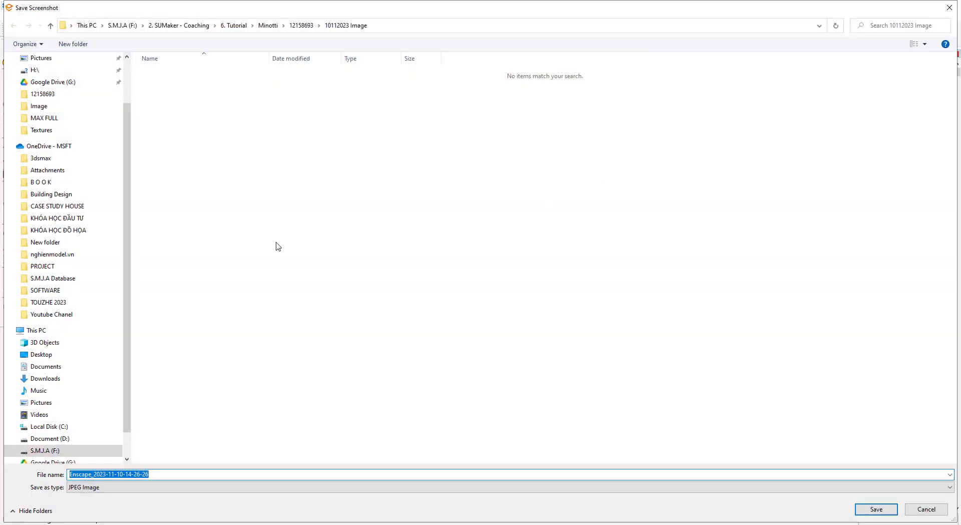
pyautogui.click(876, 508)
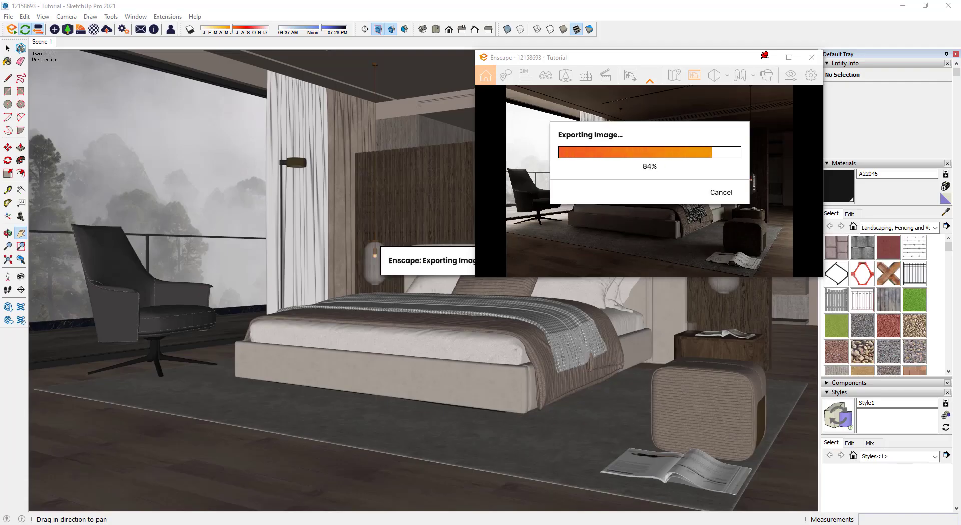
pyautogui.click(631, 76)
pyautogui.click(167, 86)
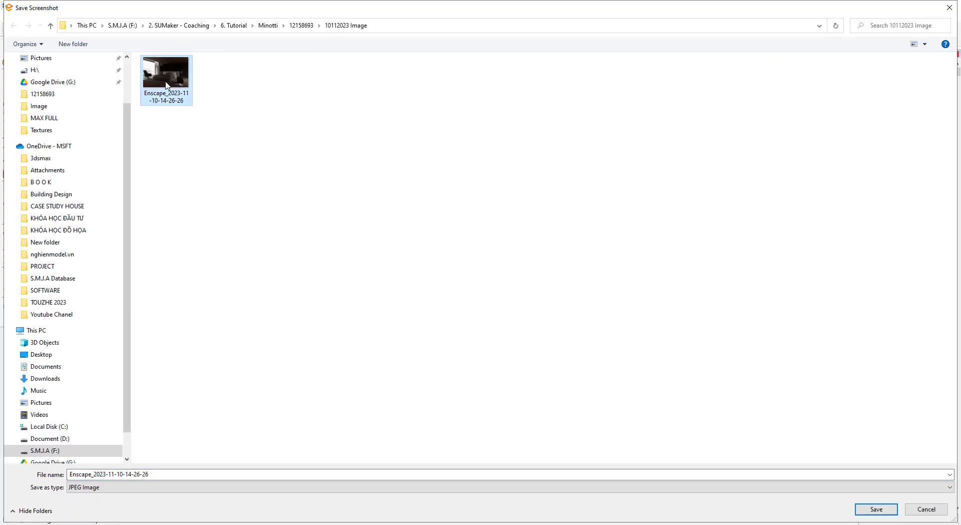
pyautogui.rightClick(166, 81)
pyautogui.click(849, 362)
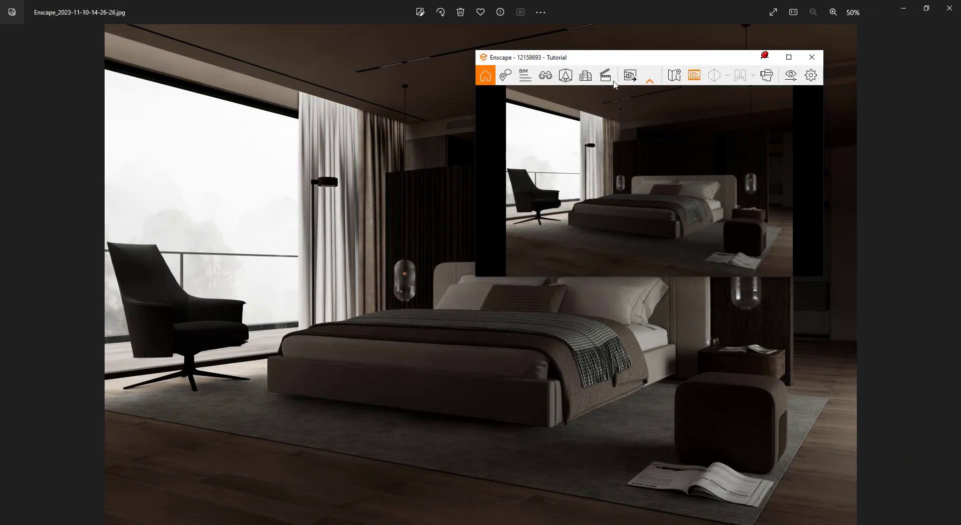
# Zoom into the saved render, pan over to the bed, then zoom back out
pyautogui.scroll(1, 441, 326)
pyautogui.scroll(1, 532, 394)
pyautogui.scroll(1, 457, 407)
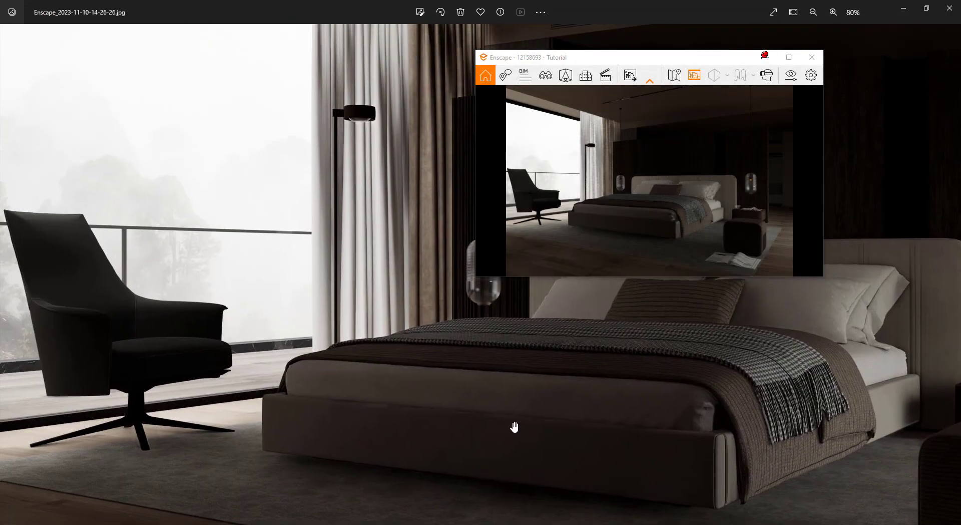
pyautogui.scroll(1, 513, 425)
pyautogui.moveTo(532, 476)
pyautogui.mouseDown()
pyautogui.moveTo(468, 408)
pyautogui.moveTo(496, 382)
pyautogui.moveTo(451, 459)
pyautogui.moveTo(322, 235)
pyautogui.moveTo(472, 319)
pyautogui.moveTo(292, 330)
pyautogui.moveTo(335, 356)
pyautogui.moveTo(579, 444)
pyautogui.mouseUp()
pyautogui.scroll(-2, 469, 410)
pyautogui.scroll(-2, 455, 395)
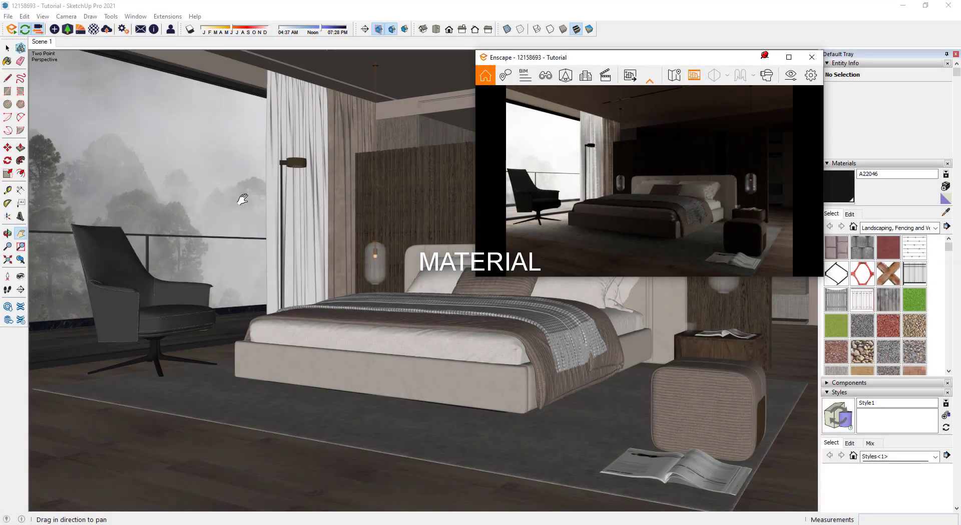
# Close in on the armchair, open the Enscape Material Editor and sample material A22047
pyautogui.press('o')
pyautogui.moveTo(131, 323); pyautogui.dragTo(188, 331)
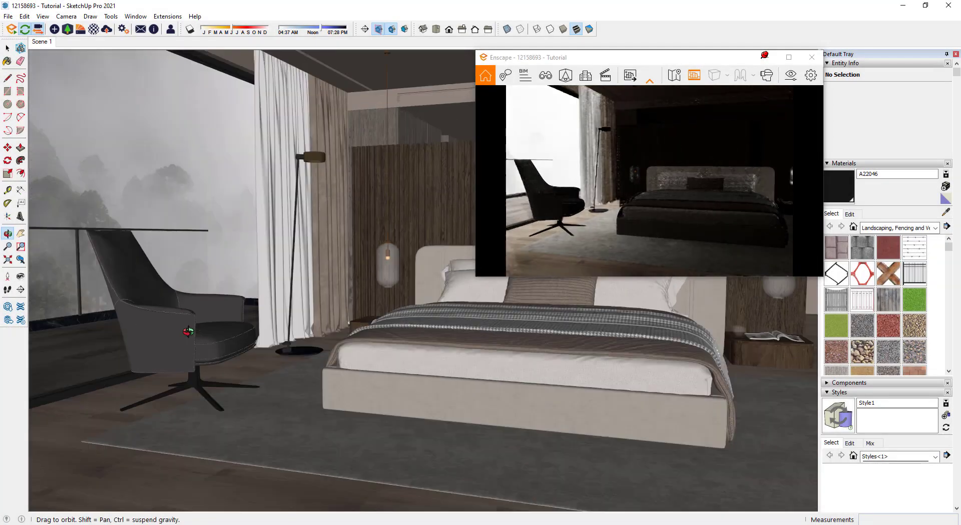
pyautogui.press('h')
pyautogui.scroll(2, 199, 379)
pyautogui.scroll(2, 199, 379)
pyautogui.scroll(3, 199, 379)
pyautogui.scroll(3, 204, 377)
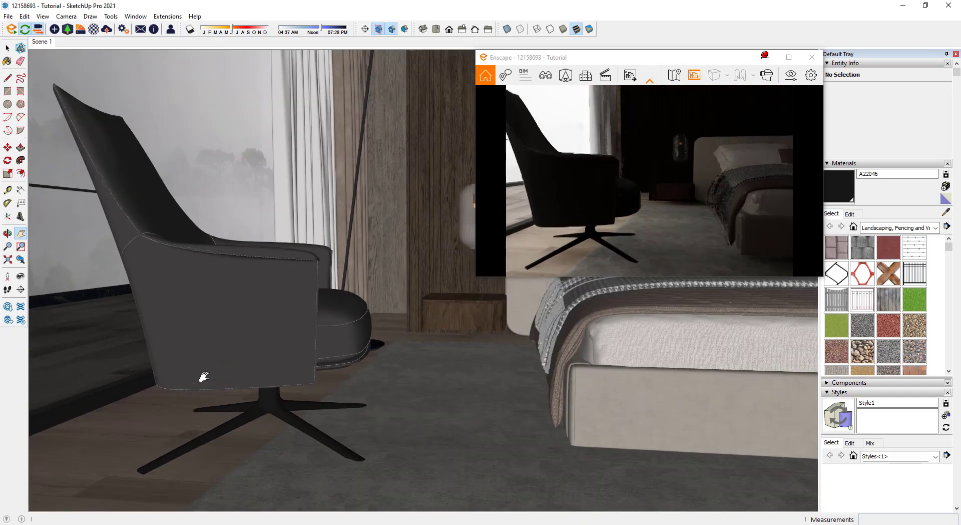
pyautogui.moveTo(204, 377)
pyautogui.mouseDown(button='middle')
pyautogui.moveTo(191, 332)
pyautogui.moveTo(286, 365)
pyautogui.moveTo(237, 345)
pyautogui.moveTo(223, 368)
pyautogui.moveTo(221, 294)
pyautogui.moveTo(461, 388)
pyautogui.moveTo(339, 318)
pyautogui.mouseUp(button='middle')
pyautogui.click(94, 28)
pyautogui.click(946, 212)
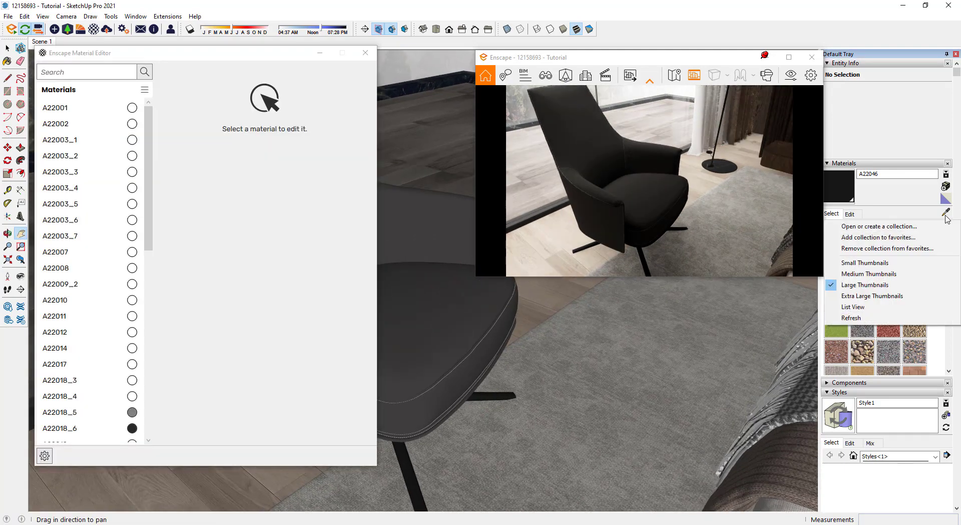
pyautogui.press('b')
pyautogui.keyDown('alt'); pyautogui.click(473, 307); pyautogui.keyUp('alt')
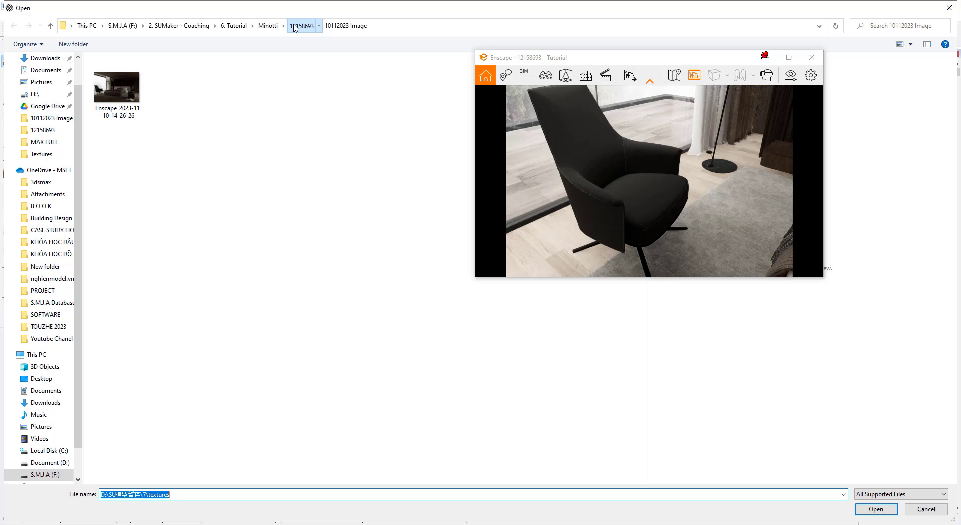
# Load Textures\8265_Glossiness.jpg as the albedo texture of A22047
pyautogui.click(302, 25)
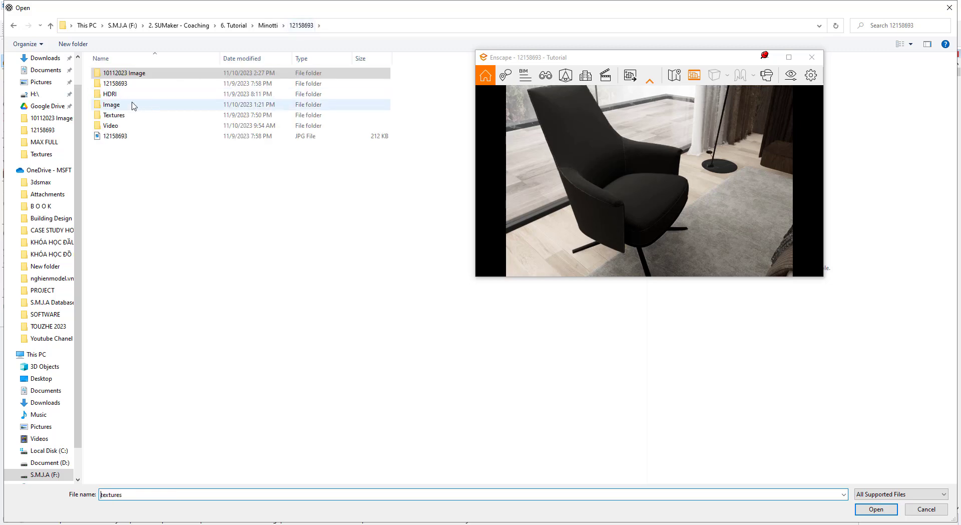
pyautogui.doubleClick(114, 114)
pyautogui.scroll(-5, 336, 246)
pyautogui.scroll(-3, 343, 273)
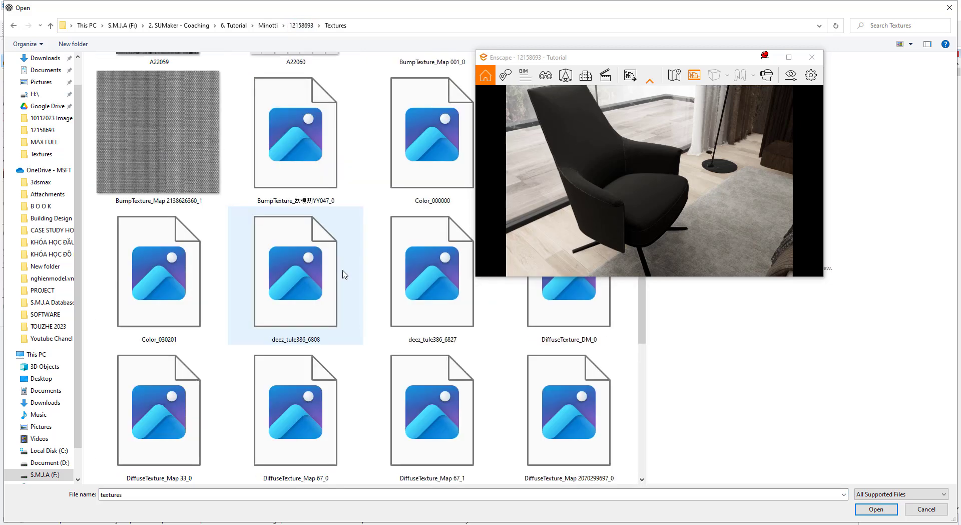
pyautogui.scroll(-5, 344, 274)
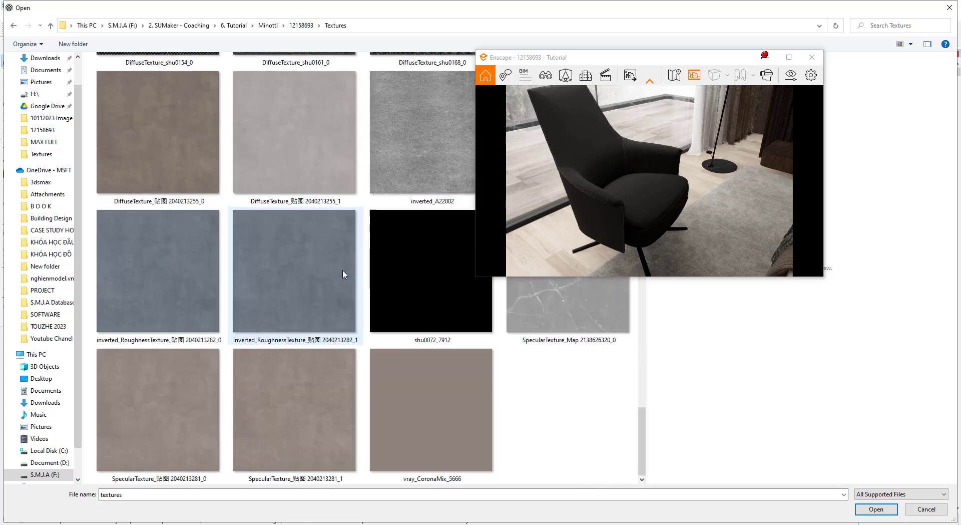
pyautogui.scroll(5, 343, 274)
pyautogui.scroll(5, 343, 273)
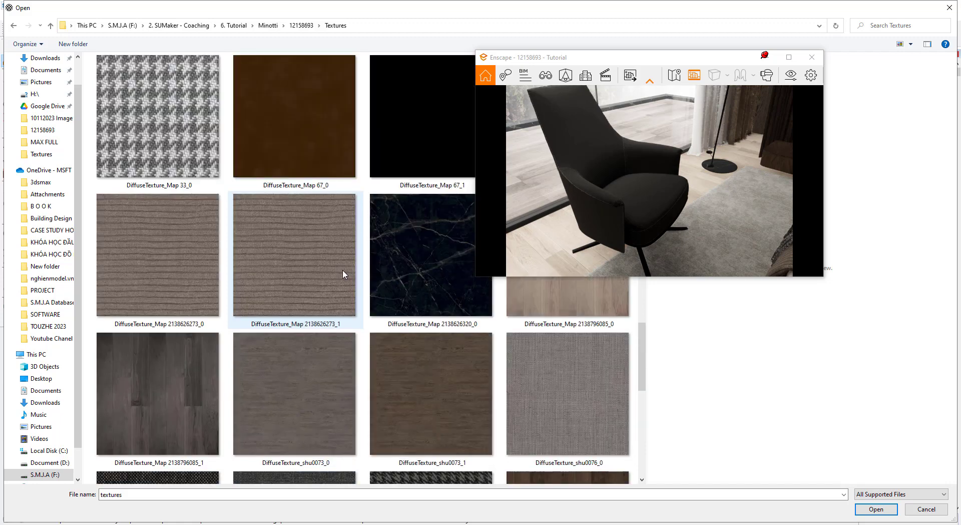
pyautogui.scroll(5, 342, 274)
pyautogui.scroll(5, 342, 274)
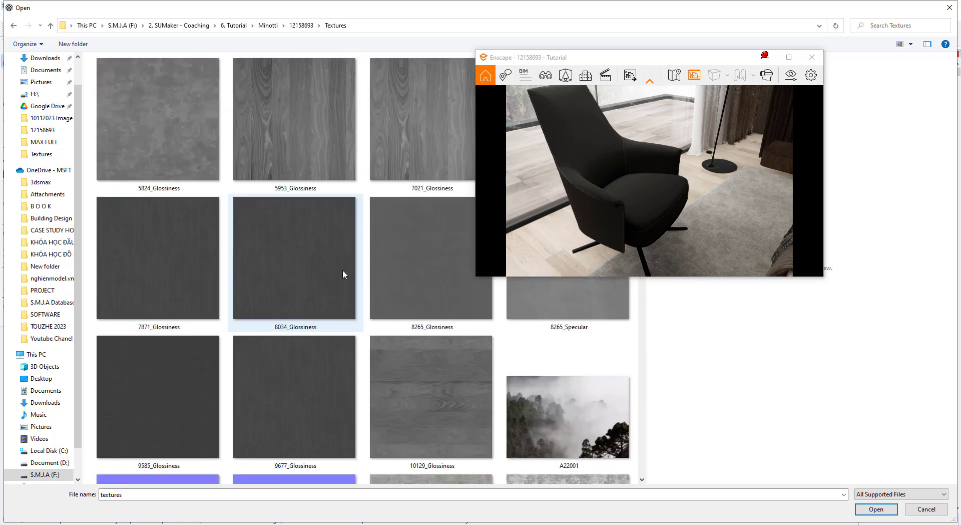
pyautogui.doubleClick(425, 273)
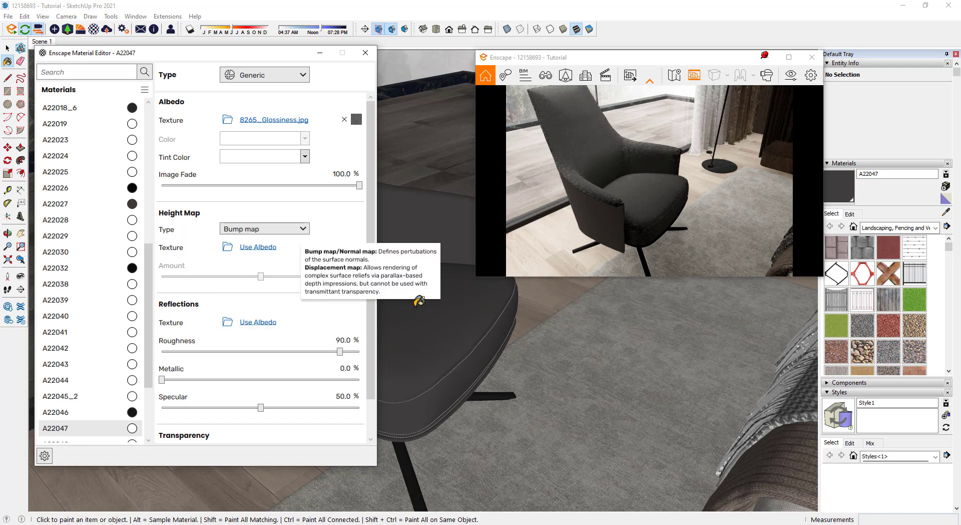
# Assign A22043 as the leather's bump height map, then select the bump Amount value
pyautogui.scroll(2, 429, 315)
pyautogui.scroll(2, 429, 316)
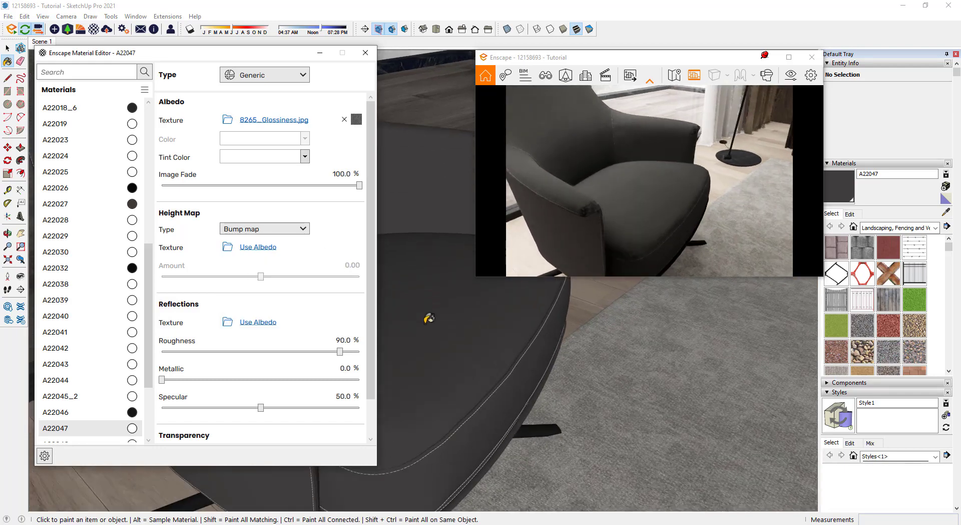
pyautogui.scroll(1, 429, 319)
pyautogui.scroll(1, 429, 318)
pyautogui.scroll(1, 428, 318)
pyautogui.scroll(1, 428, 318)
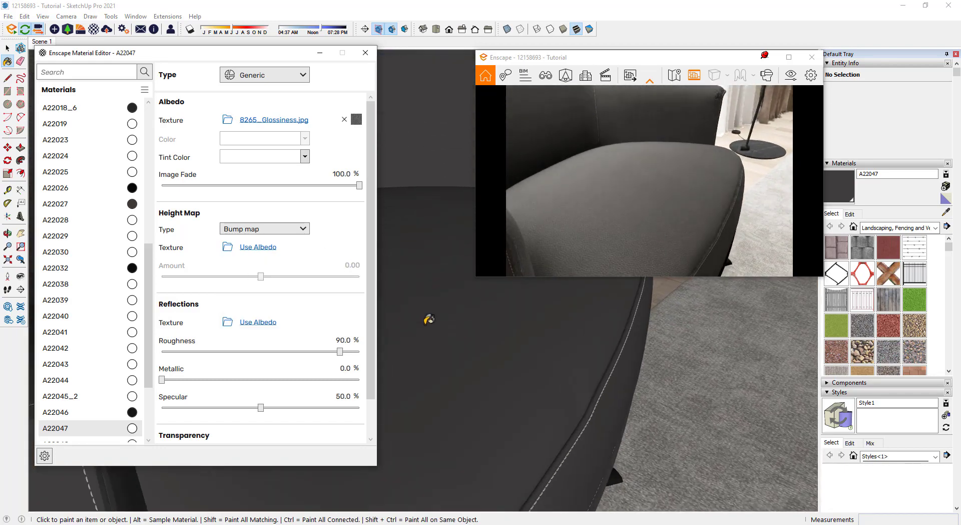
pyautogui.moveTo(559, 392)
pyautogui.mouseDown(button='middle')
pyautogui.moveTo(493, 425)
pyautogui.moveTo(741, 411)
pyautogui.mouseUp(button='middle')
pyautogui.moveTo(666, 408); pyautogui.dragTo(511, 438, button='middle')
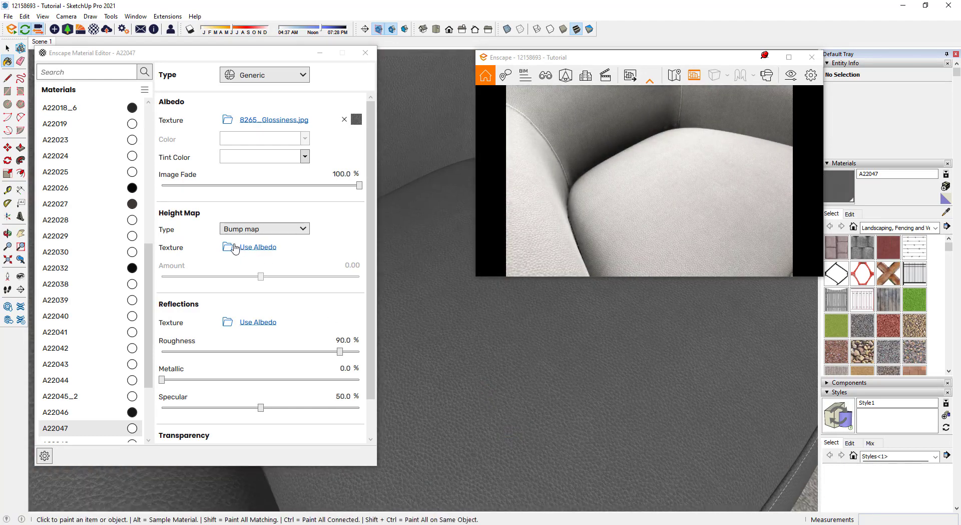
pyautogui.click(233, 247)
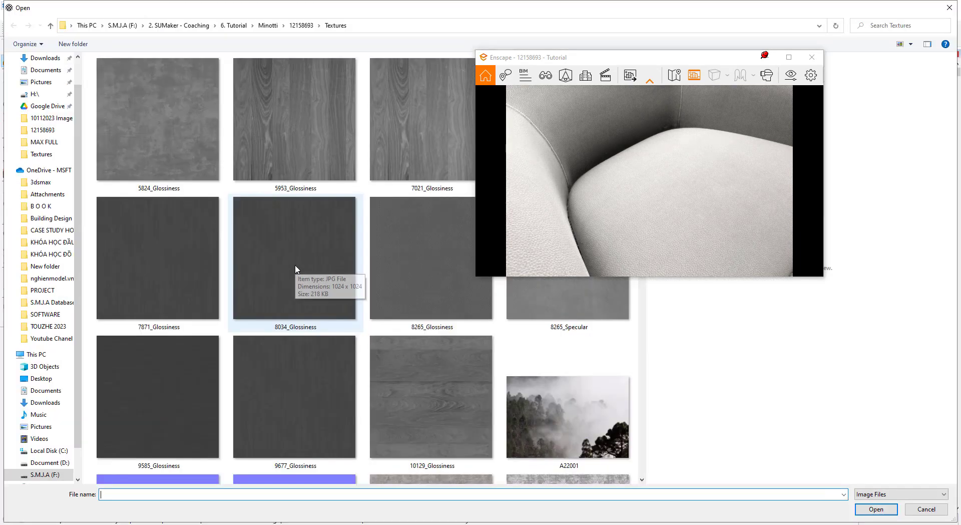
pyautogui.scroll(-5, 295, 269)
pyautogui.scroll(-5, 295, 268)
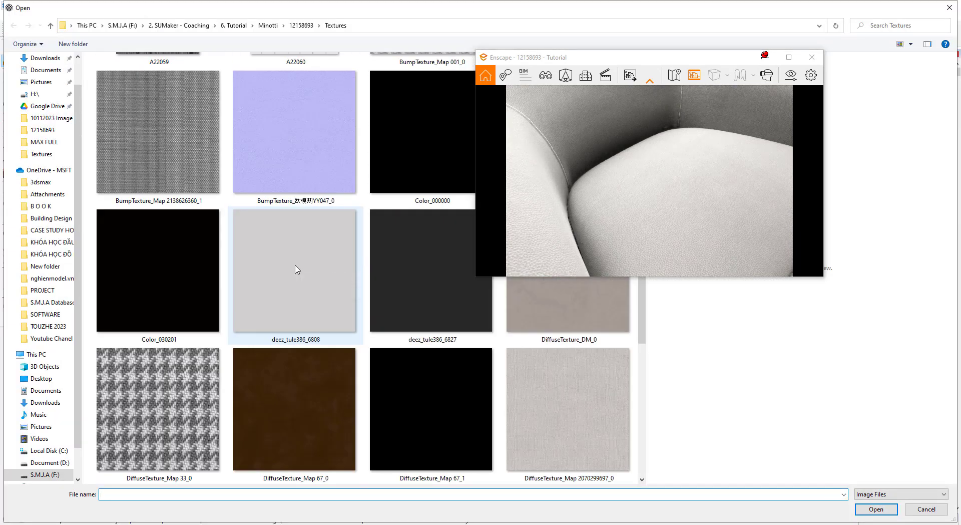
pyautogui.scroll(2, 323, 272)
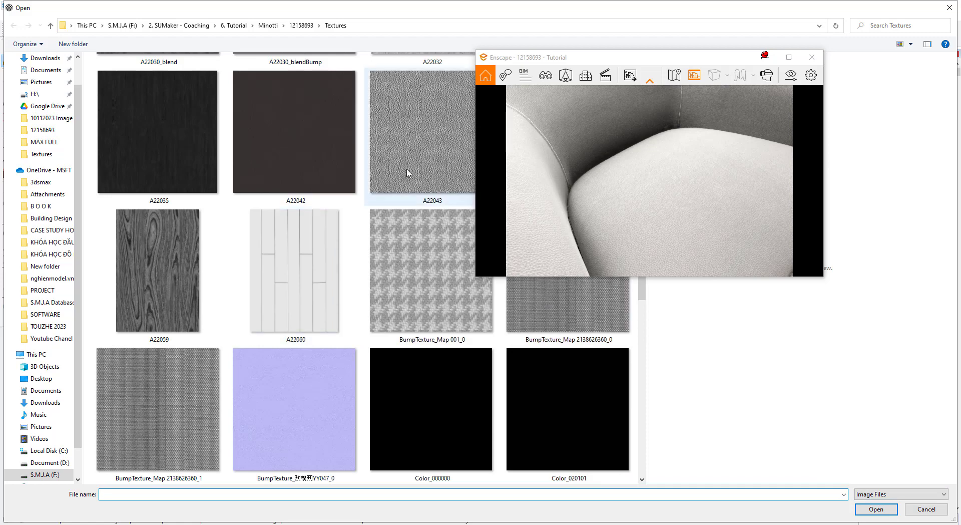
pyautogui.doubleClick(436, 144)
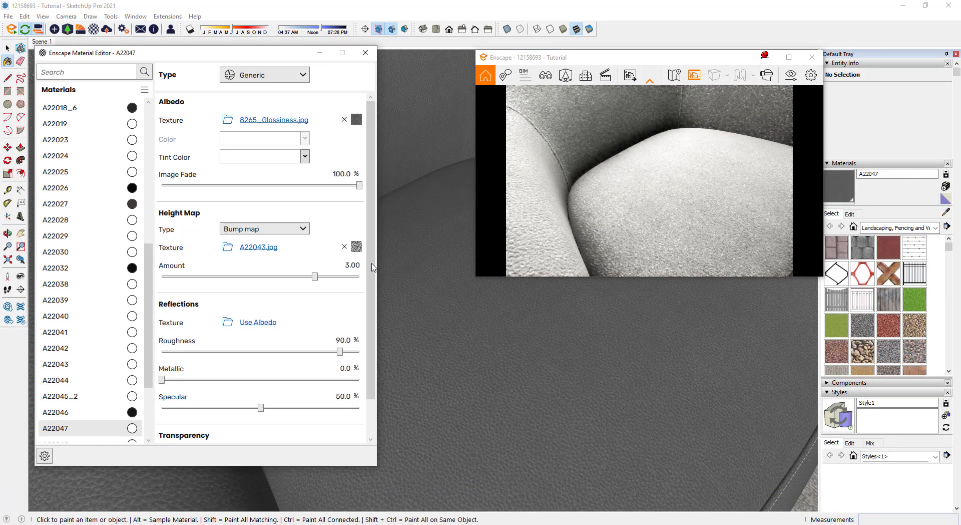
pyautogui.doubleClick(347, 262)
pyautogui.write('1')
# Set A22047's bump amount to 1.00 and load inverted_A22005.jpg as its reflections roughness texture
pyautogui.press('Return')
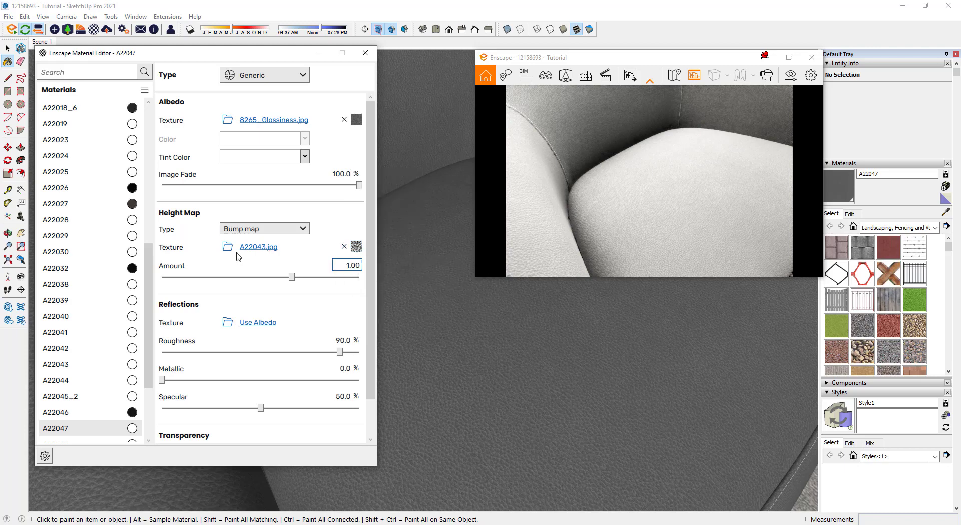
pyautogui.click(258, 323)
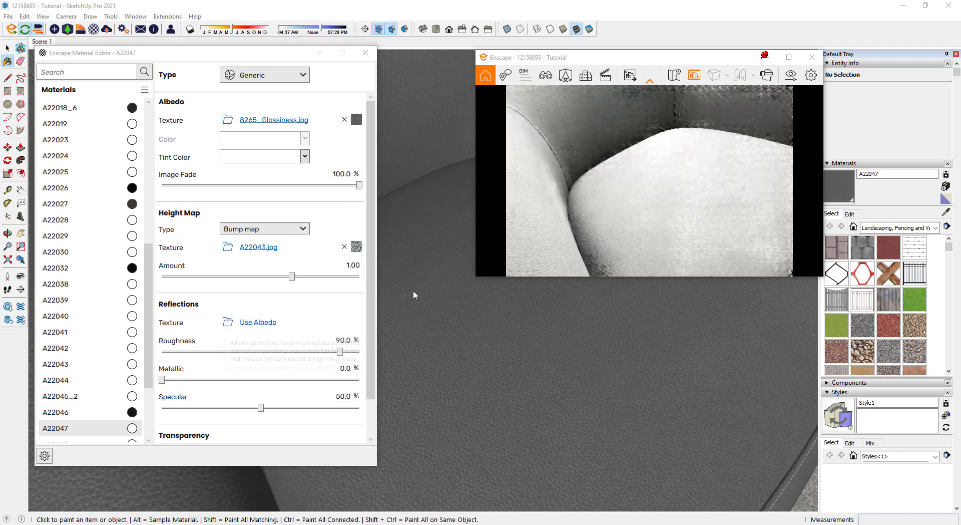
pyautogui.scroll(-5, 413, 289)
pyautogui.scroll(-3, 413, 289)
pyautogui.scroll(-3, 413, 291)
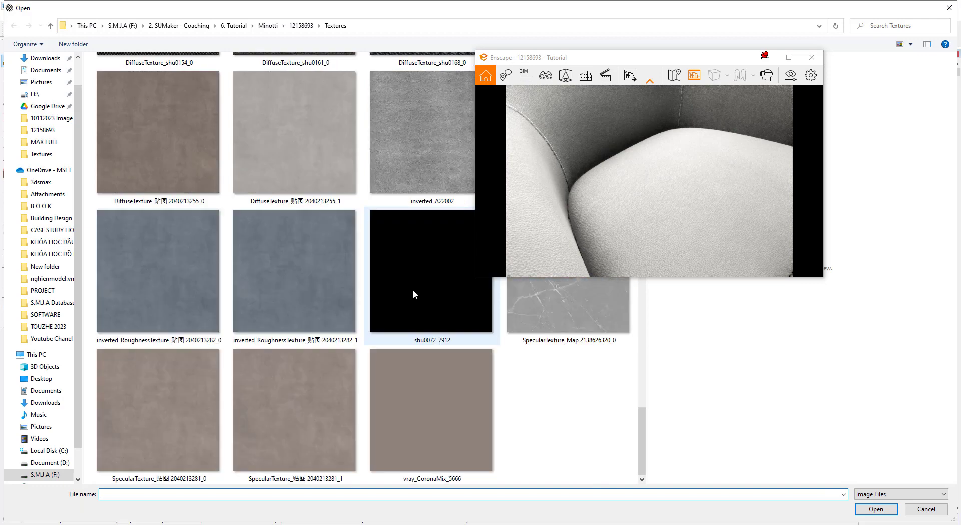
pyautogui.scroll(3, 413, 290)
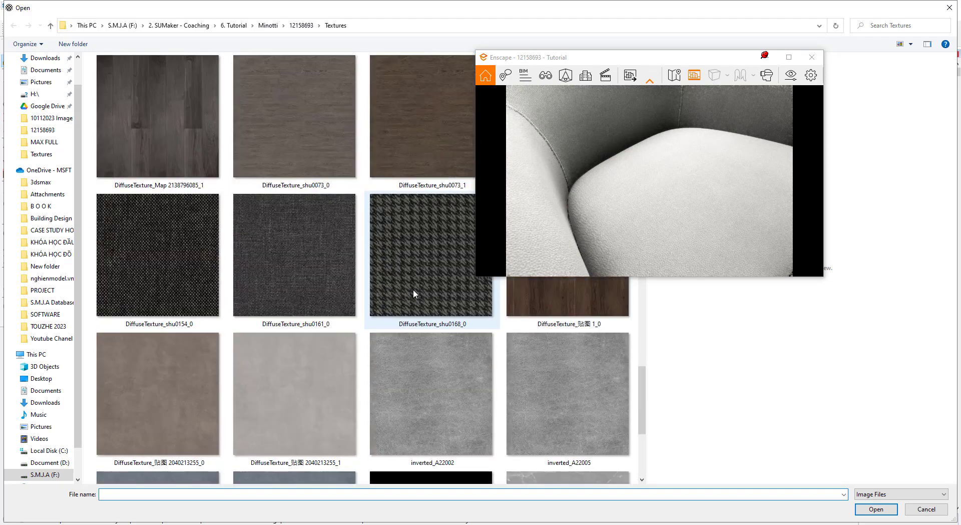
pyautogui.doubleClick(559, 376)
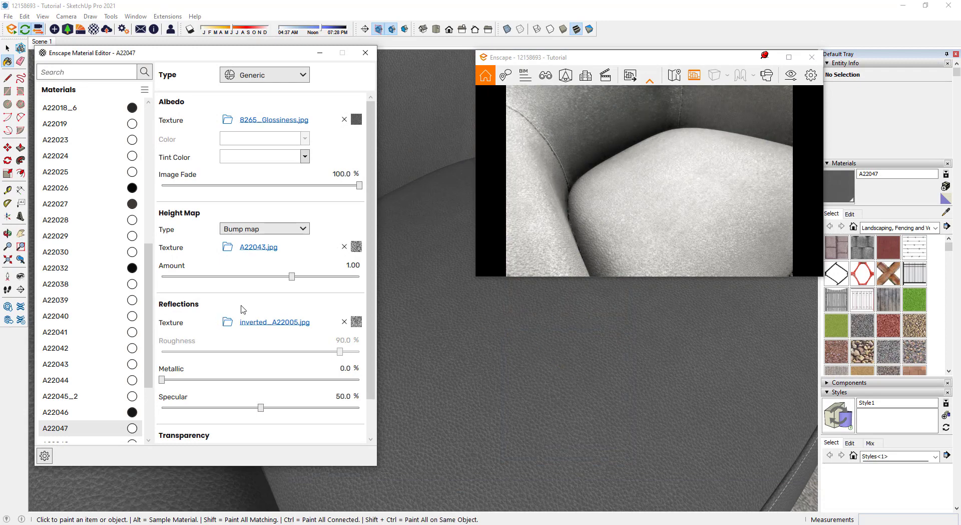
pyautogui.click(356, 321)
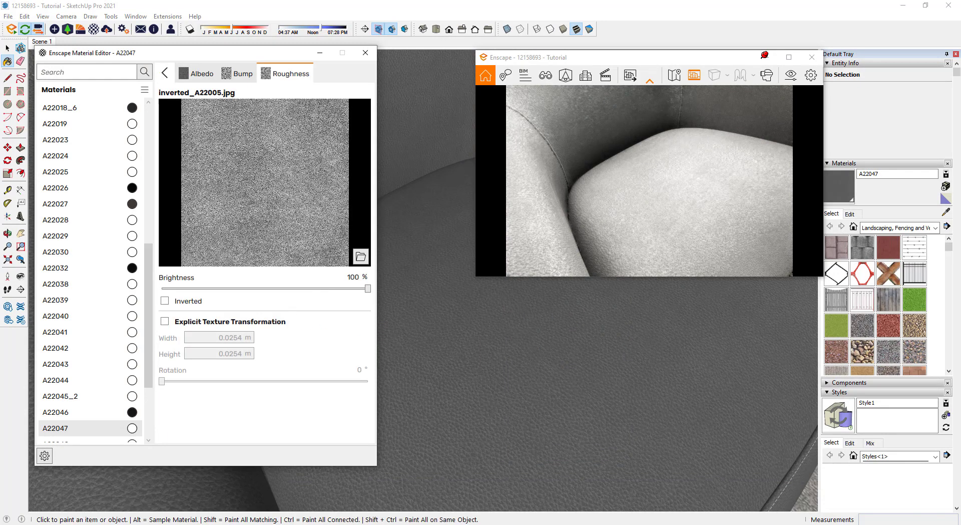
# Return to A22047's main material page and orbit the view to inspect the grey leather armchair
pyautogui.click(162, 74)
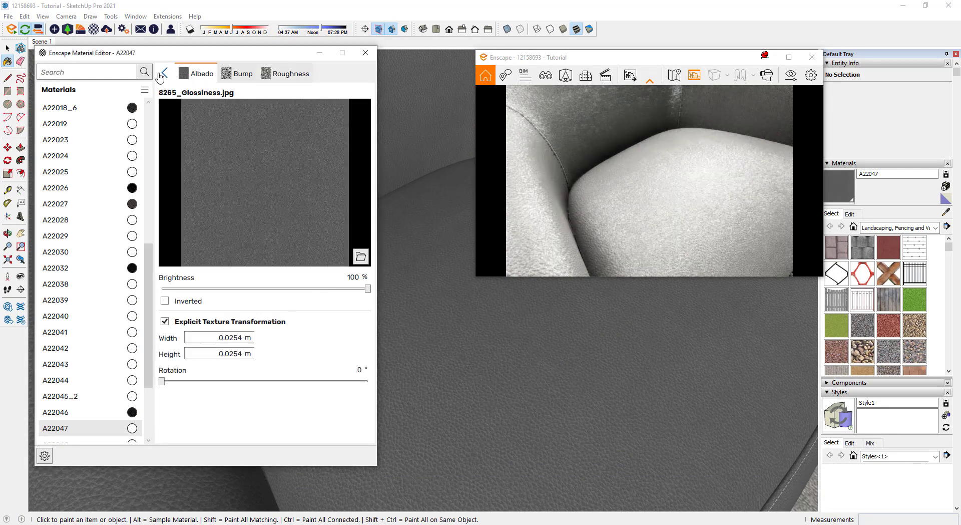
pyautogui.click(162, 76)
pyautogui.moveTo(530, 414)
pyautogui.mouseDown(button='middle')
pyautogui.moveTo(513, 361)
pyautogui.moveTo(483, 343)
pyautogui.moveTo(416, 330)
pyautogui.moveTo(397, 347)
pyautogui.moveTo(649, 356)
pyautogui.moveTo(640, 365)
pyautogui.moveTo(532, 274)
pyautogui.moveTo(606, 424)
pyautogui.moveTo(619, 389)
pyautogui.moveTo(611, 357)
pyautogui.moveTo(549, 410)
pyautogui.moveTo(536, 405)
pyautogui.moveTo(560, 450)
pyautogui.moveTo(581, 413)
pyautogui.moveTo(464, 374)
pyautogui.moveTo(551, 414)
pyautogui.moveTo(507, 404)
pyautogui.moveTo(509, 357)
pyautogui.moveTo(607, 392)
pyautogui.moveTo(628, 300)
pyautogui.moveTo(551, 412)
pyautogui.moveTo(613, 400)
pyautogui.mouseUp(button='middle')
pyautogui.press('space')
pyautogui.scroll(3, 633, 373)
pyautogui.scroll(-3, 534, 404)
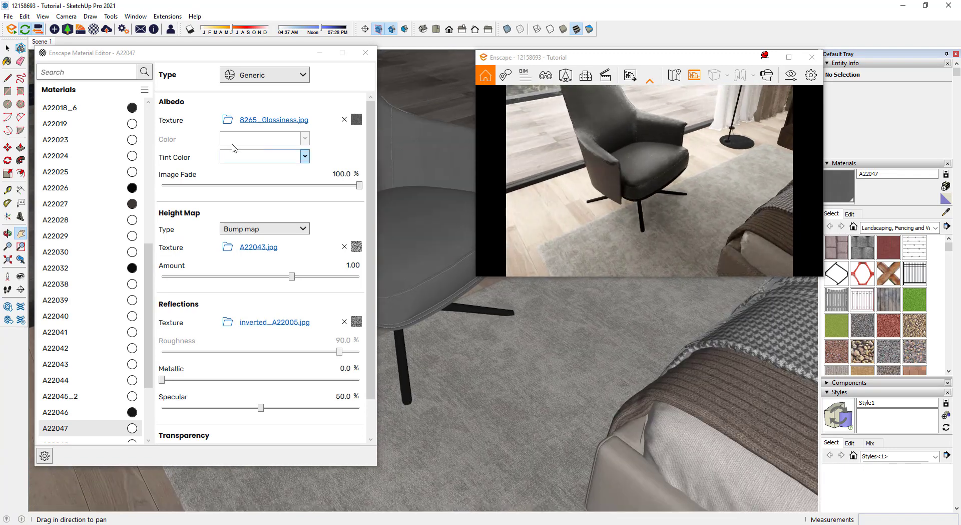
# Sample the rug's material, then shift the view across the room toward the bed
pyautogui.click(946, 212)
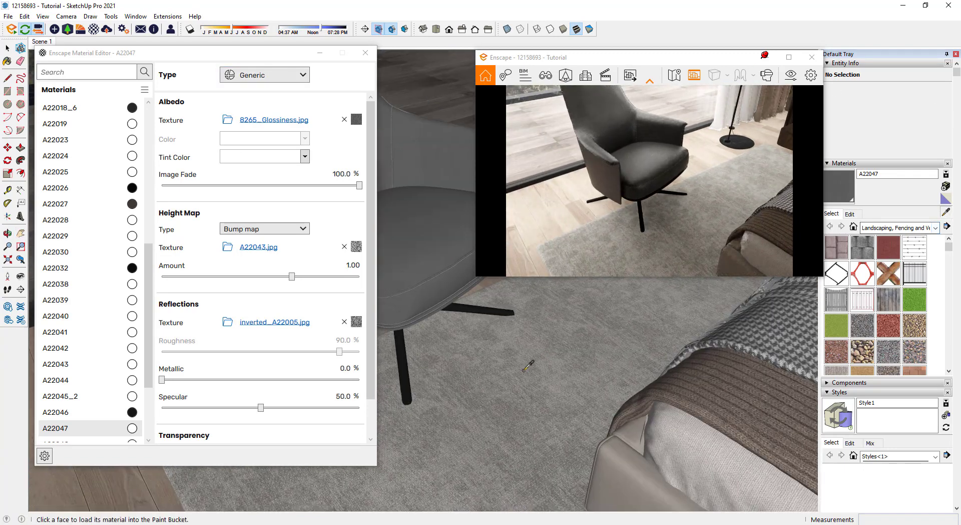
pyautogui.click(523, 372)
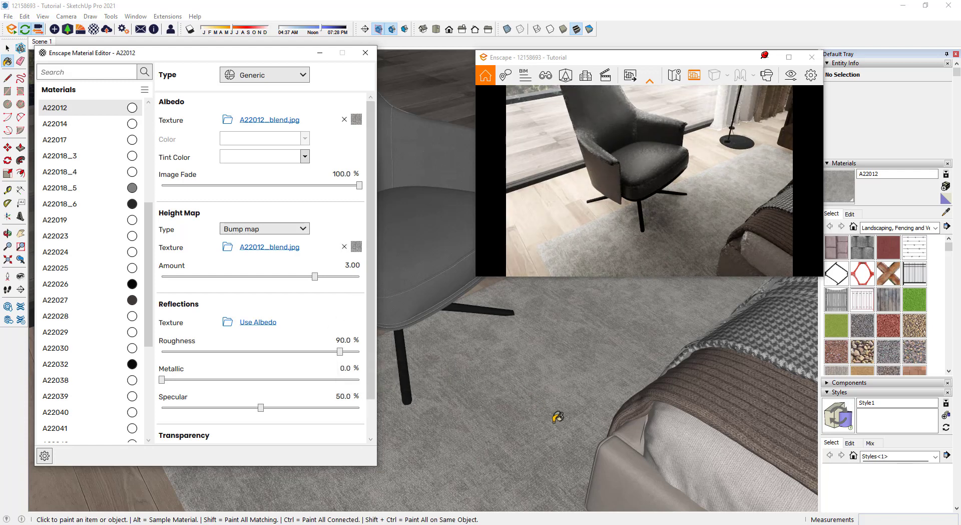
pyautogui.moveTo(640, 433); pyautogui.dragTo(608, 422, button='middle')
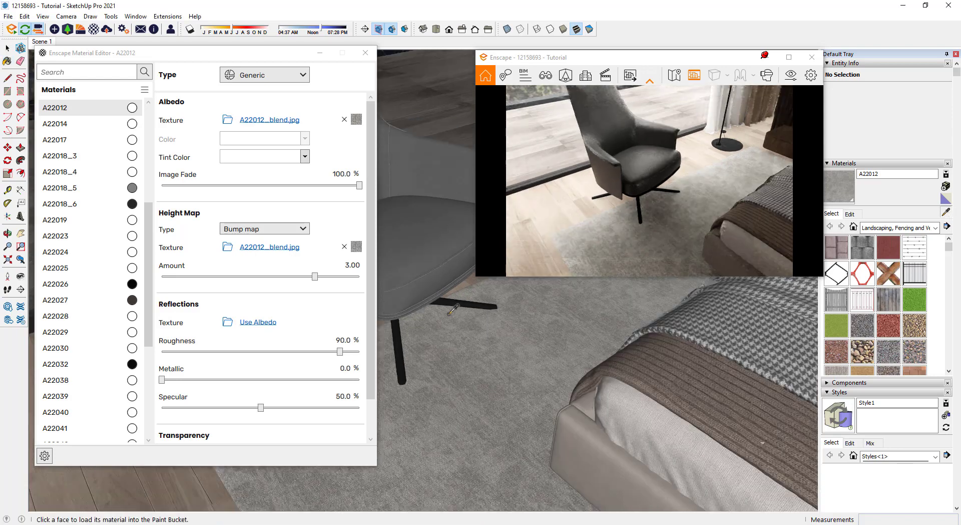
pyautogui.moveTo(580, 395); pyautogui.dragTo(551, 390, button='middle')
pyautogui.keyDown('shift'); pyautogui.moveTo(618, 439); pyautogui.dragTo(524, 345, button='middle'); pyautogui.keyUp('shift')
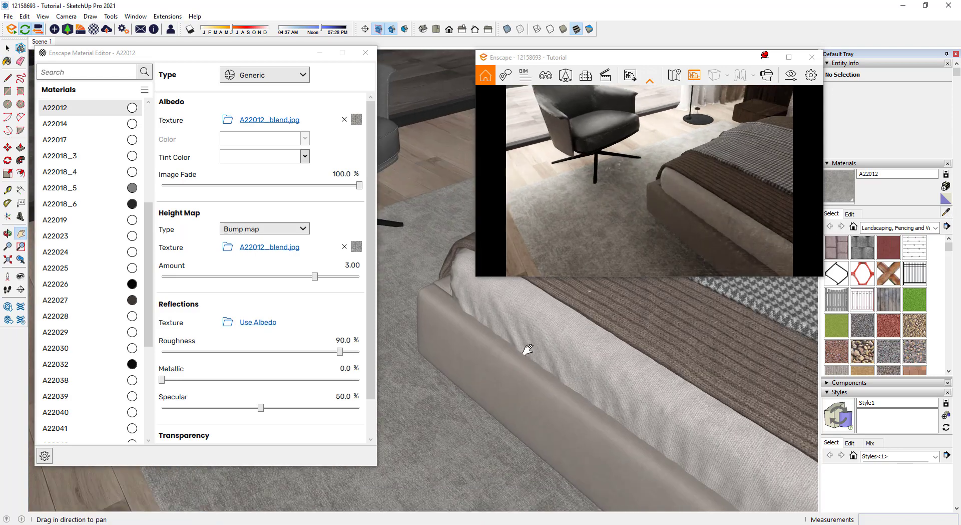
# Sample bed fabric A22040 and give it a bump map from DiffuseTexture_DM_0.jpg at 3.00
pyautogui.click(945, 214)
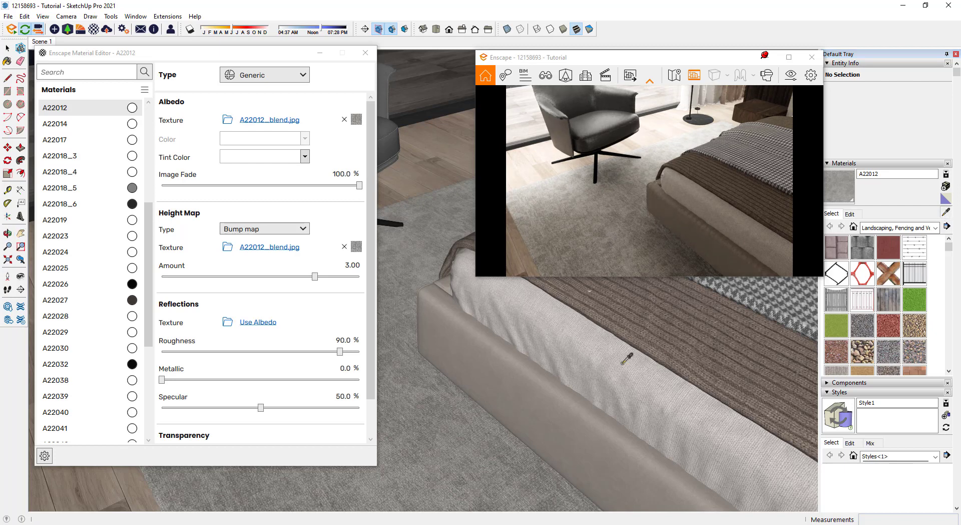
pyautogui.click(435, 345)
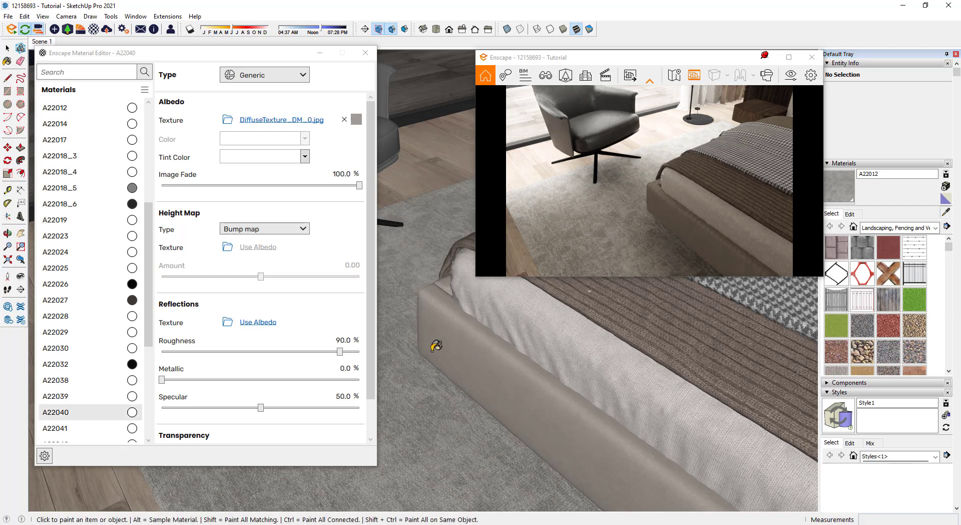
pyautogui.click(270, 247)
pyautogui.moveTo(624, 407)
pyautogui.keyDown('shift'); pyautogui.mouseDown(button='middle')
pyautogui.moveTo(628, 398)
pyautogui.moveTo(386, 382)
pyautogui.moveTo(665, 392)
pyautogui.mouseUp(button='middle'); pyautogui.keyUp('shift')
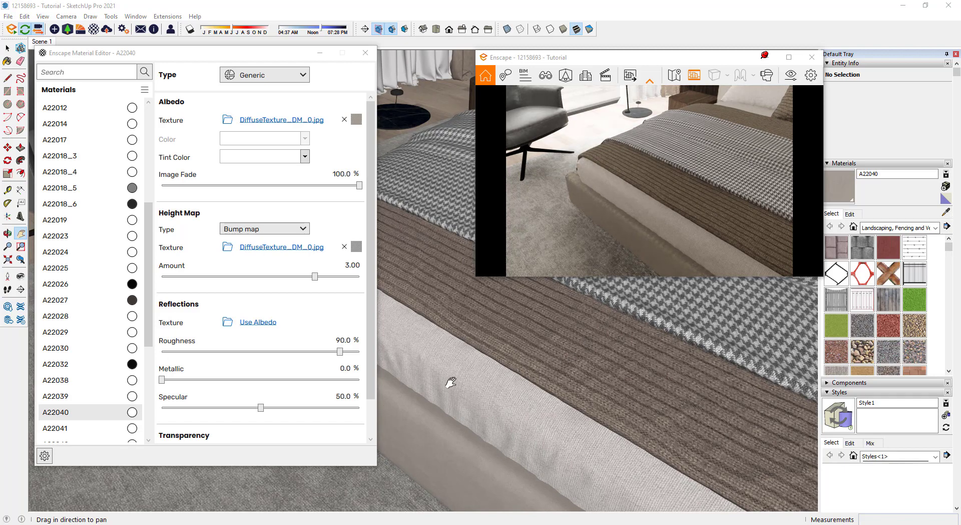
# Sample fabric material A22043 and use its own diffuse texture as its bump height map
pyautogui.press('alt')
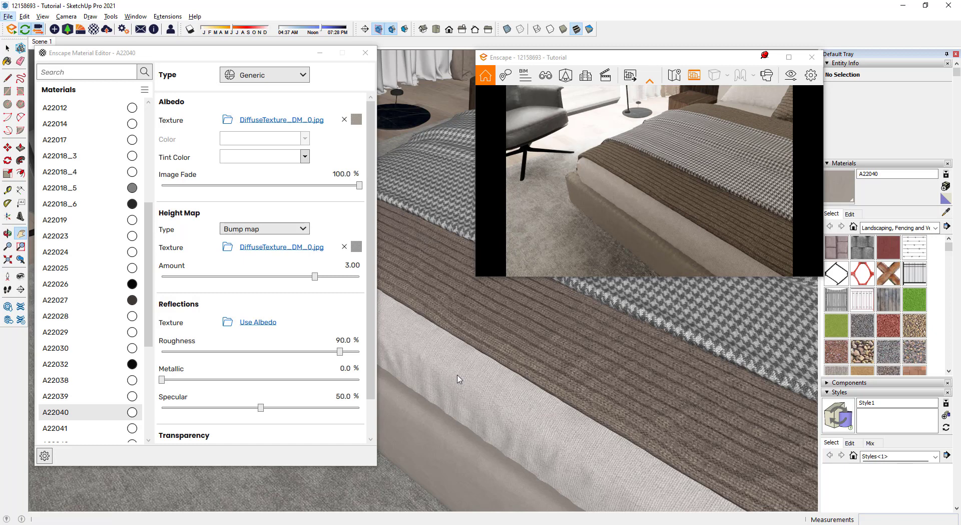
pyautogui.press('alt')
pyautogui.press('alt')
pyautogui.press('b')
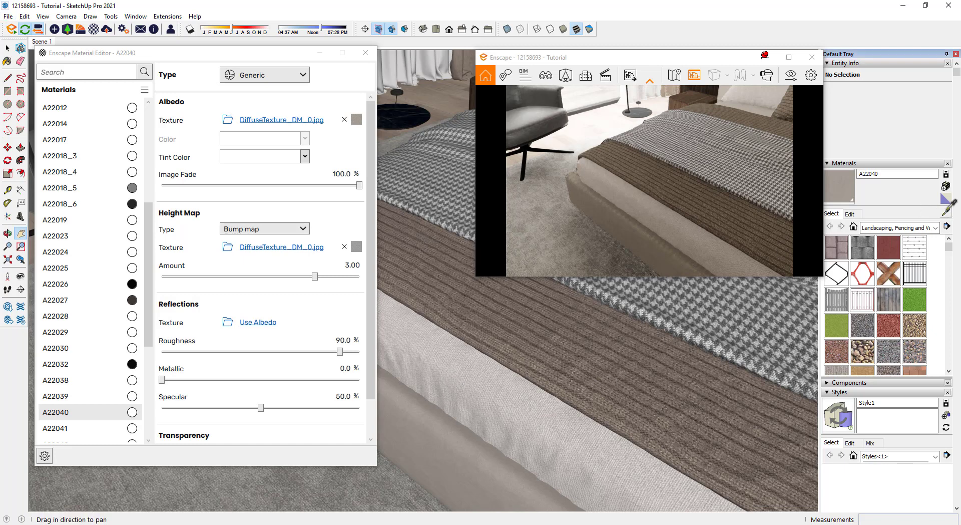
pyautogui.keyDown('alt'); pyautogui.click(471, 388); pyautogui.keyUp('alt')
pyautogui.click(257, 252)
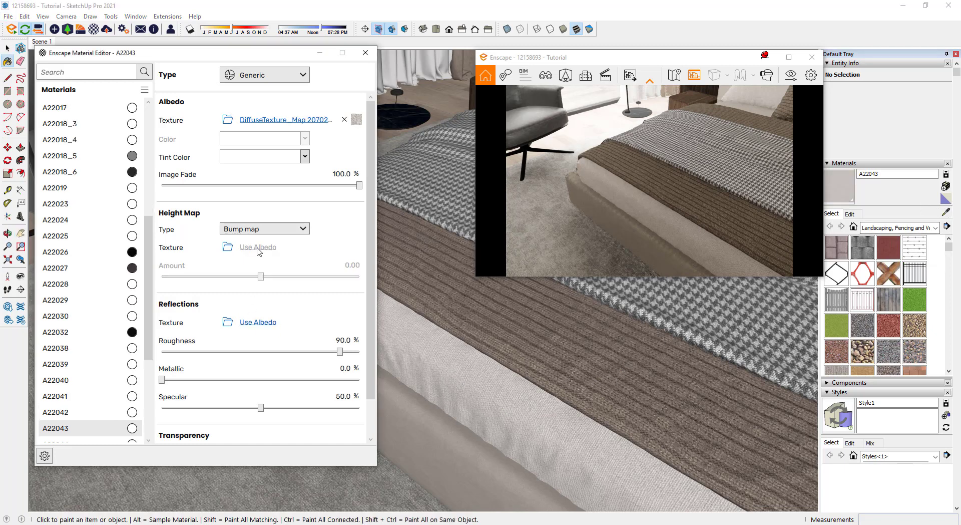
pyautogui.click(256, 250)
pyautogui.write('2')
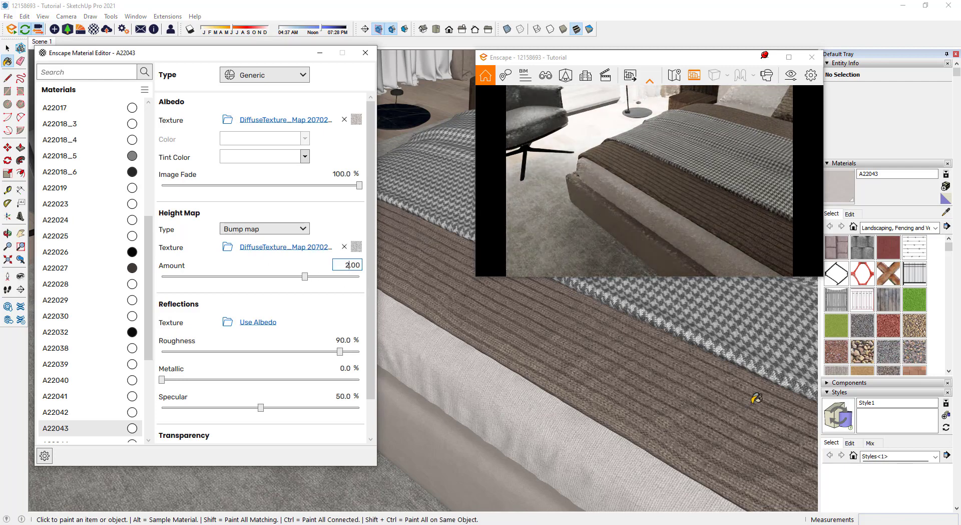
# Set A22043's bump amount to 2.00, then re-sample bed fabric A22040 to edit its amount
pyautogui.scroll(-2, 751, 398)
pyautogui.scroll(-2, 751, 398)
pyautogui.middleClick(587, 371)
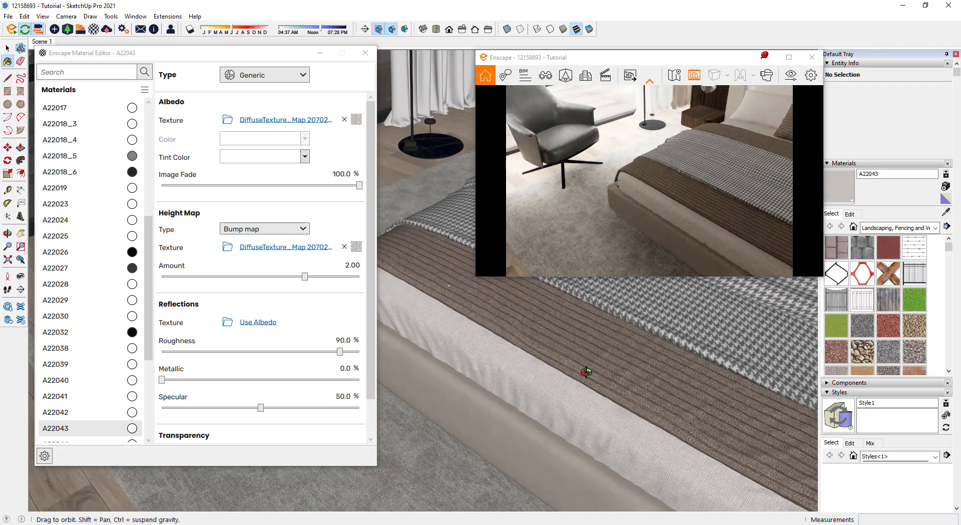
pyautogui.moveTo(586, 360); pyautogui.dragTo(572, 369, button='middle')
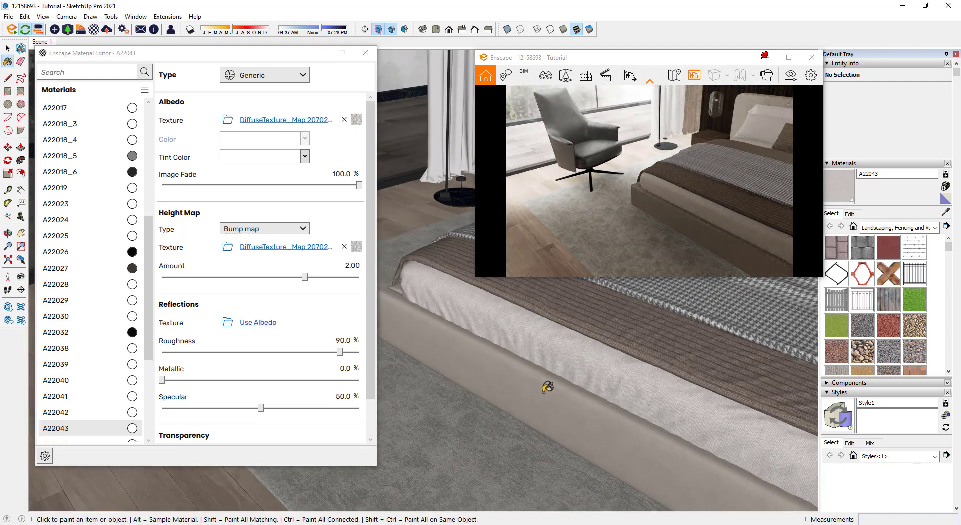
pyautogui.scroll(3, 510, 398)
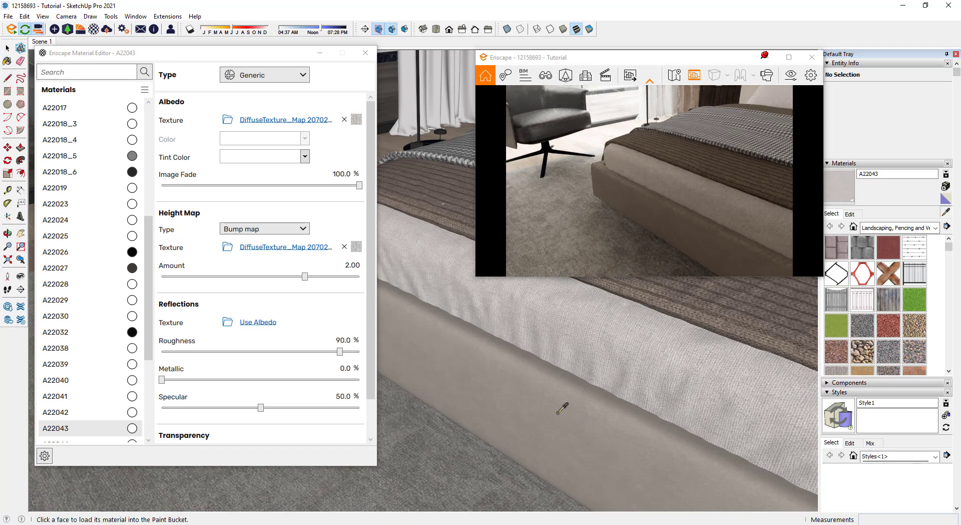
pyautogui.keyDown('alt'); pyautogui.click(488, 369); pyautogui.keyUp('alt')
pyautogui.click(348, 265)
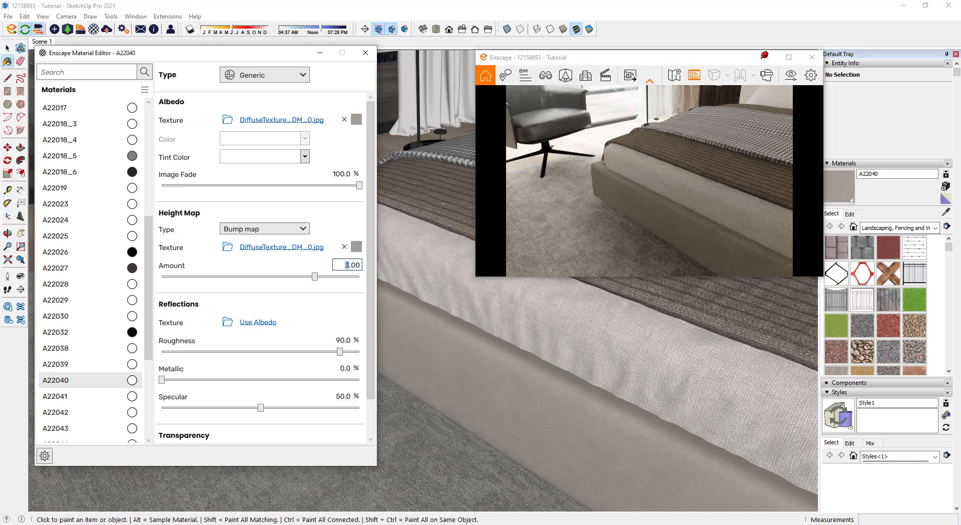
# Finish A22040's bump amount, then give knit blanket A22041 a bump map from its own texture
pyautogui.click(346, 265)
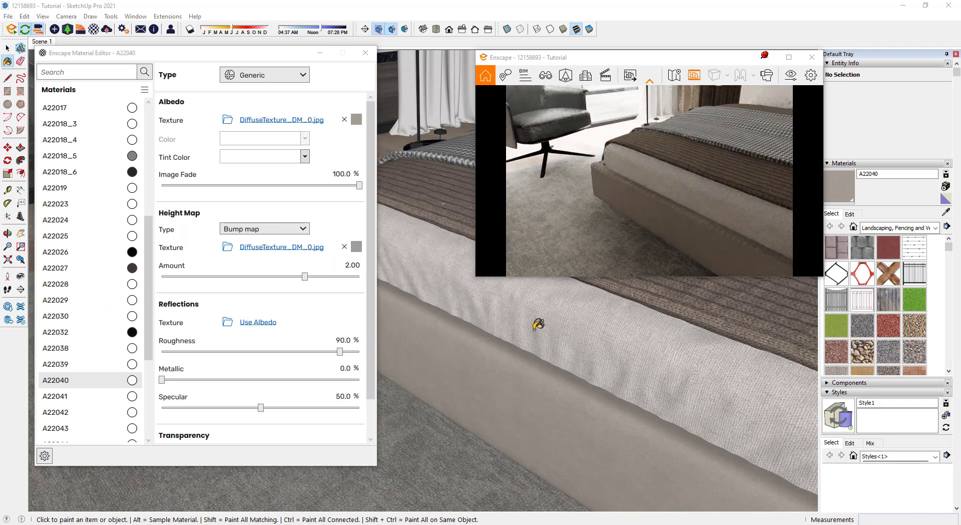
pyautogui.moveTo(612, 354)
pyautogui.keyDown('shift'); pyautogui.mouseDown(button='middle')
pyautogui.moveTo(747, 379)
pyautogui.moveTo(493, 339)
pyautogui.moveTo(743, 420)
pyautogui.moveTo(543, 349)
pyautogui.moveTo(685, 461)
pyautogui.moveTo(579, 373)
pyautogui.moveTo(606, 363)
pyautogui.mouseUp(button='middle'); pyautogui.keyUp('shift')
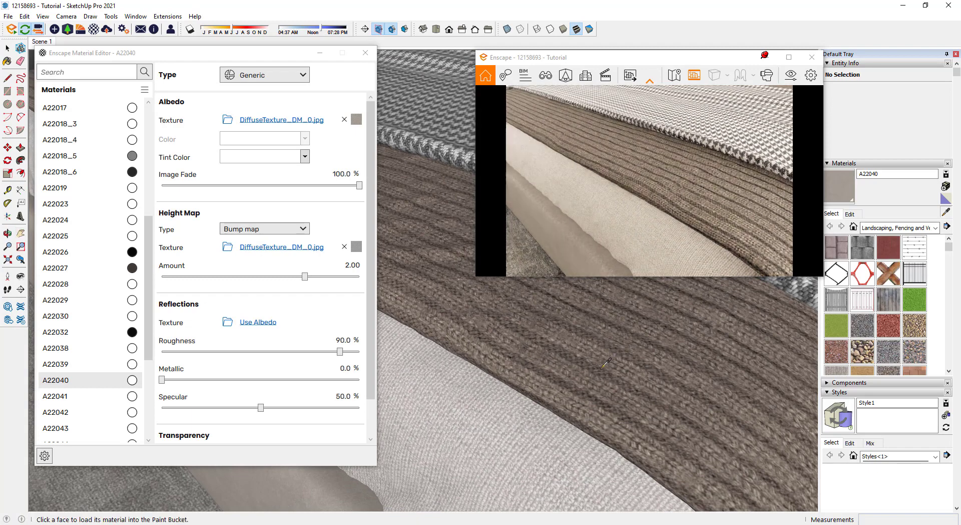
pyautogui.keyDown('alt'); pyautogui.click(261, 309); pyautogui.keyUp('alt')
pyautogui.click(258, 252)
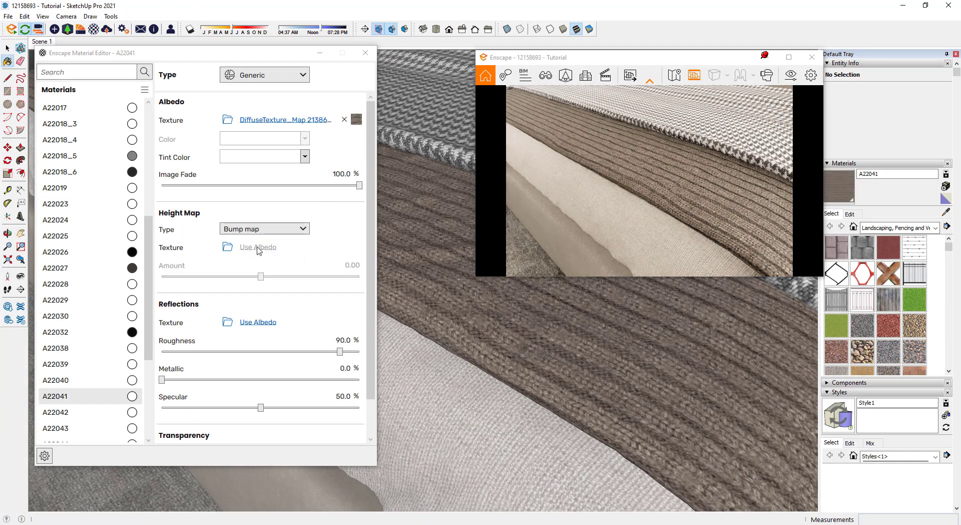
pyautogui.click(258, 248)
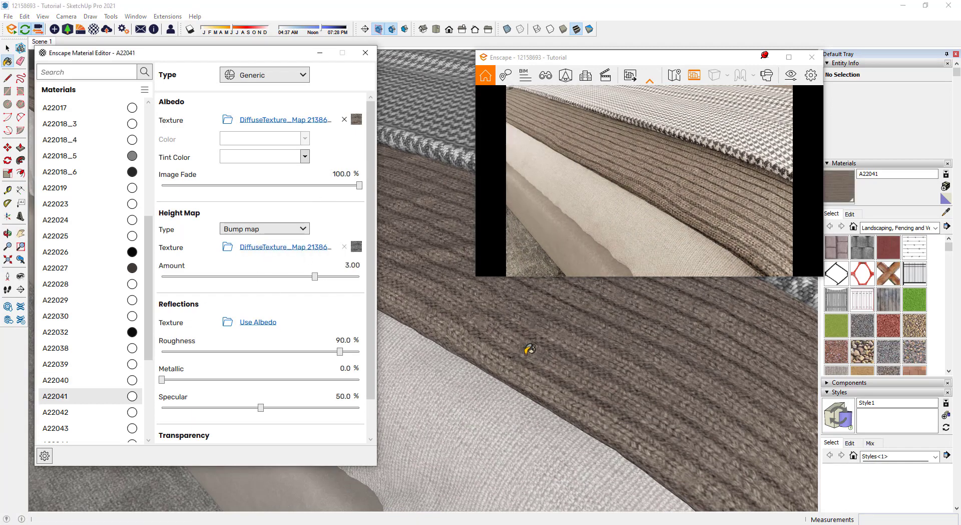
# Sample the houndstooth throw's material and use its diffuse image as the bump height map
pyautogui.moveTo(530, 349)
pyautogui.mouseDown(button='middle')
pyautogui.moveTo(523, 345)
pyautogui.moveTo(586, 337)
pyautogui.moveTo(532, 397)
pyautogui.moveTo(493, 390)
pyautogui.moveTo(581, 346)
pyautogui.mouseUp(button='middle')
pyautogui.keyDown('alt'); pyautogui.click(582, 347); pyautogui.keyUp('alt')
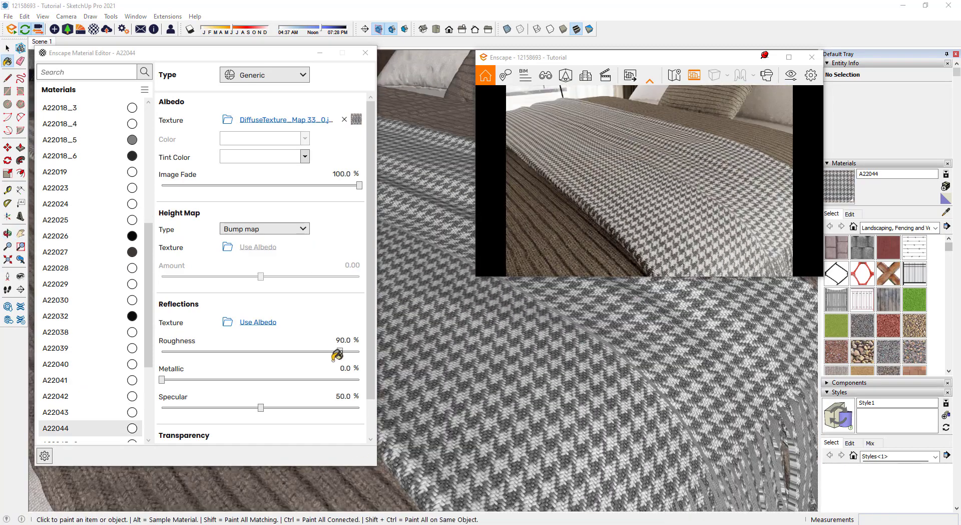
pyautogui.click(261, 247)
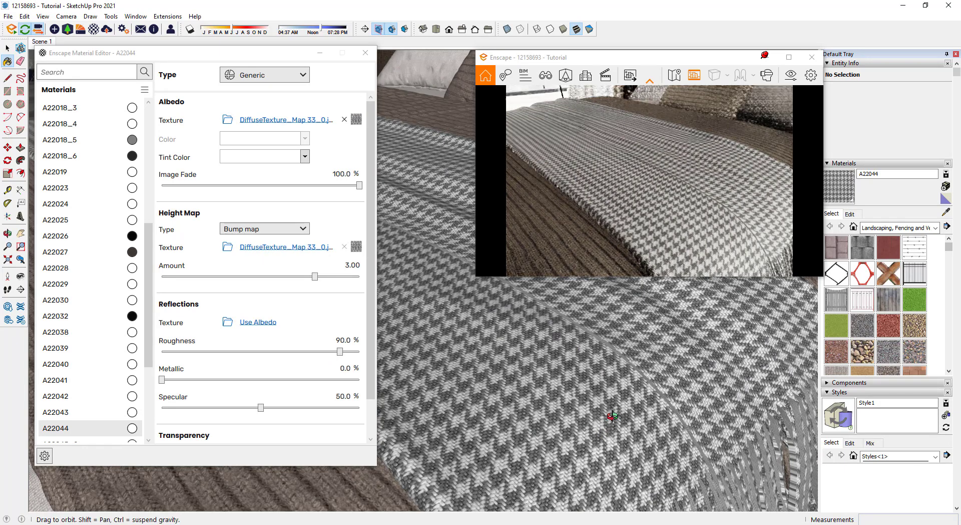
pyautogui.moveTo(581, 399)
pyautogui.mouseDown(button='middle')
pyautogui.moveTo(579, 345)
pyautogui.moveTo(570, 392)
pyautogui.mouseUp(button='middle')
pyautogui.scroll(-3, 569, 393)
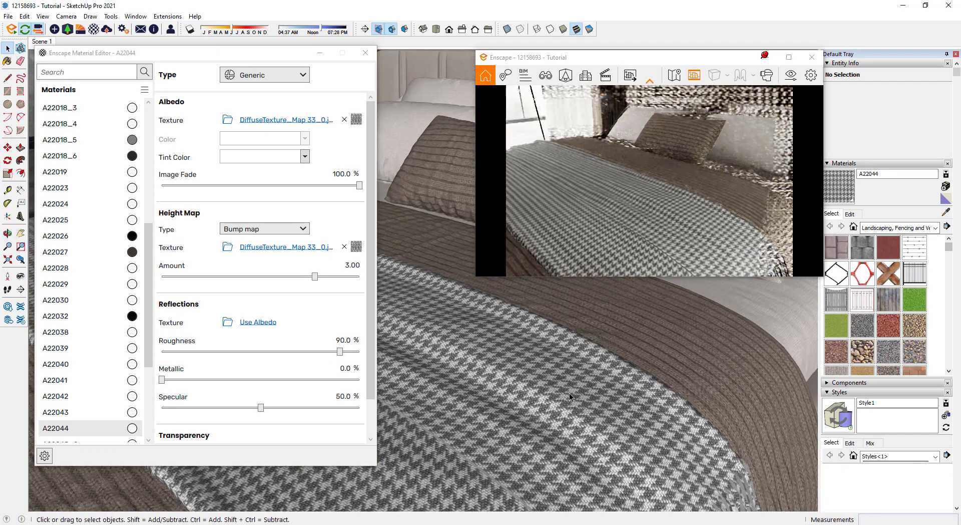
pyautogui.keyDown('shift'); pyautogui.moveTo(621, 348); pyautogui.dragTo(528, 400, button='middle'); pyautogui.keyUp('shift')
pyautogui.scroll(-2, 528, 400)
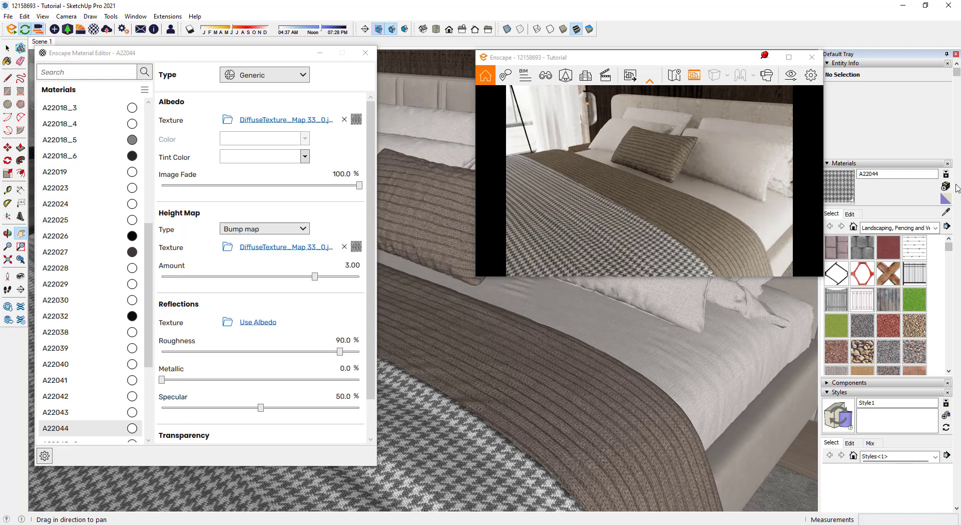
# Set the houndstooth throw's bump amount to 3.00, then load the brown knit blanket's material A22041
pyautogui.click(946, 213)
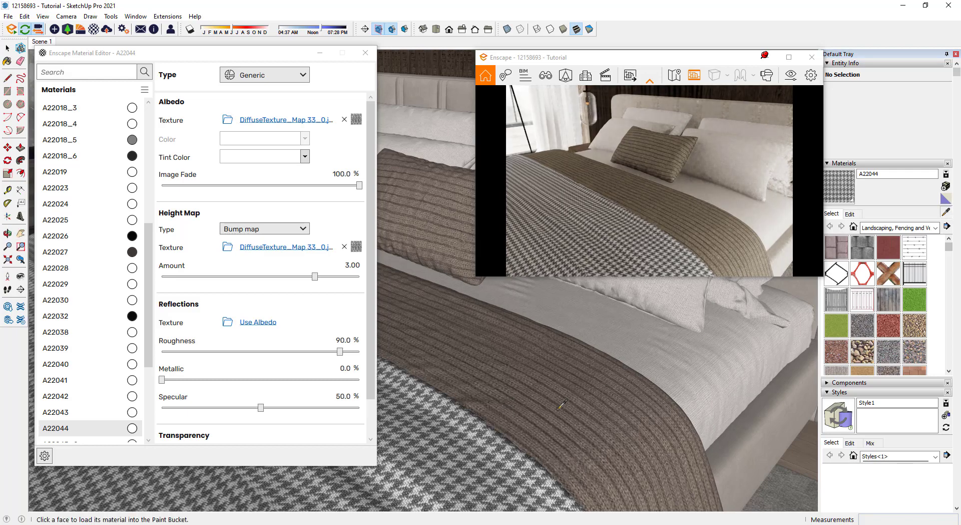
pyautogui.click(350, 266)
pyautogui.press('Return')
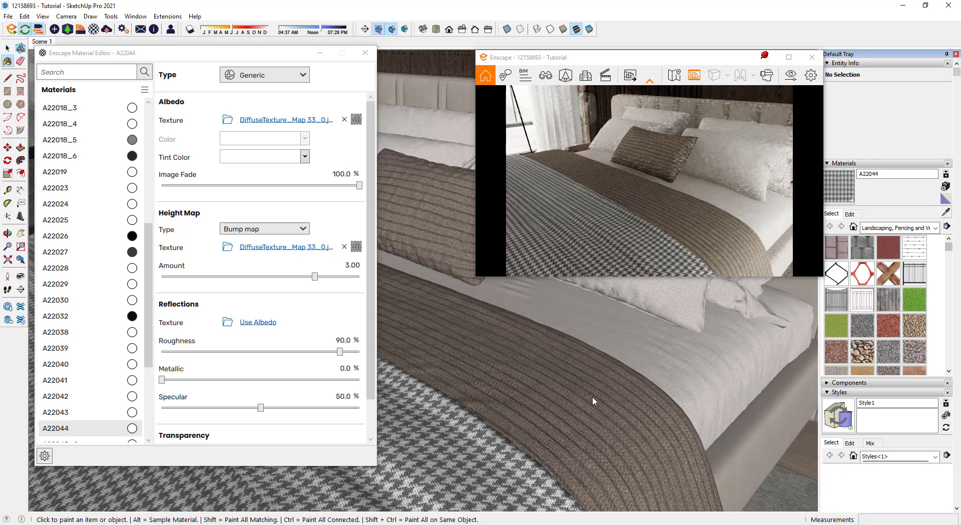
pyautogui.keyDown('alt'); pyautogui.click(576, 389); pyautogui.keyUp('alt')
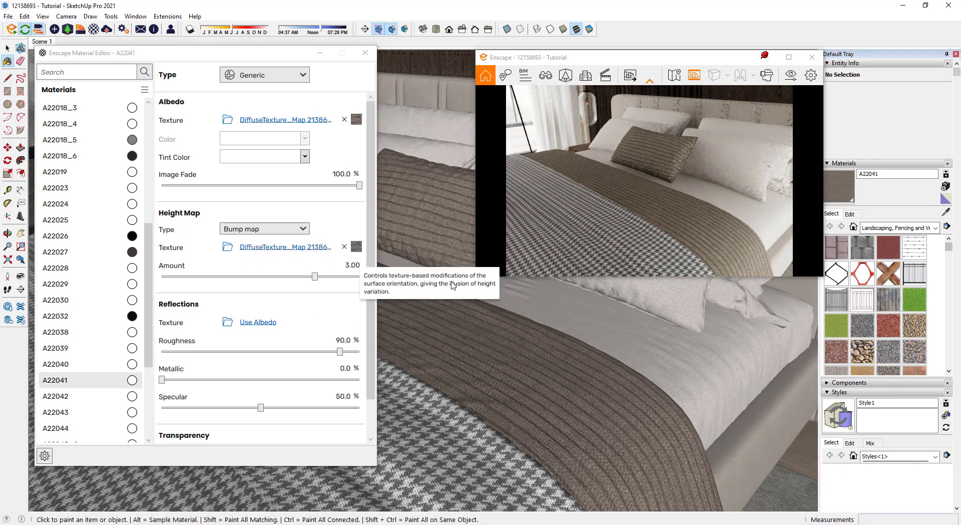
# Sample the wooden nightstand's material A22045_2 and load 5824_Glossiness.jpg as its reflection texture
pyautogui.click(947, 213)
pyautogui.moveTo(523, 349)
pyautogui.mouseDown(button='middle')
pyautogui.moveTo(582, 371)
pyautogui.moveTo(559, 378)
pyautogui.mouseUp(button='middle')
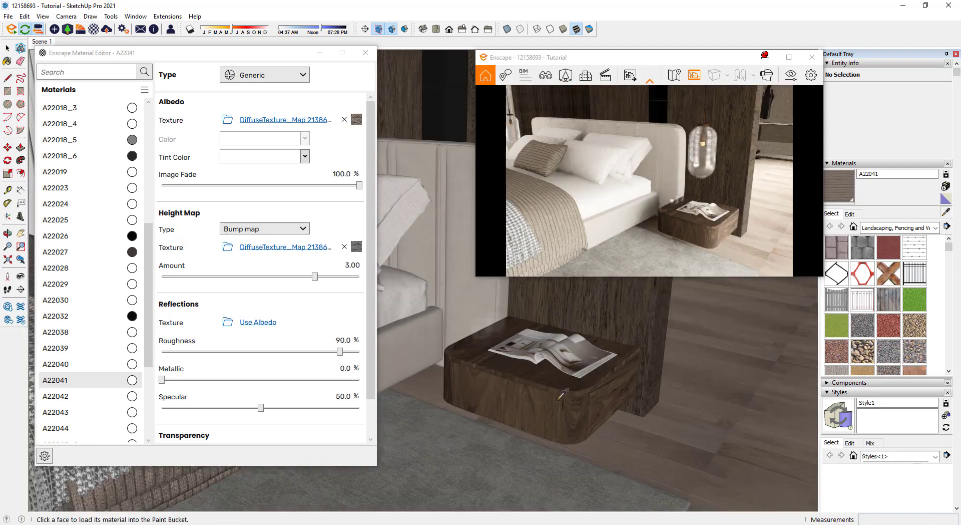
pyautogui.click(559, 378)
pyautogui.click(227, 323)
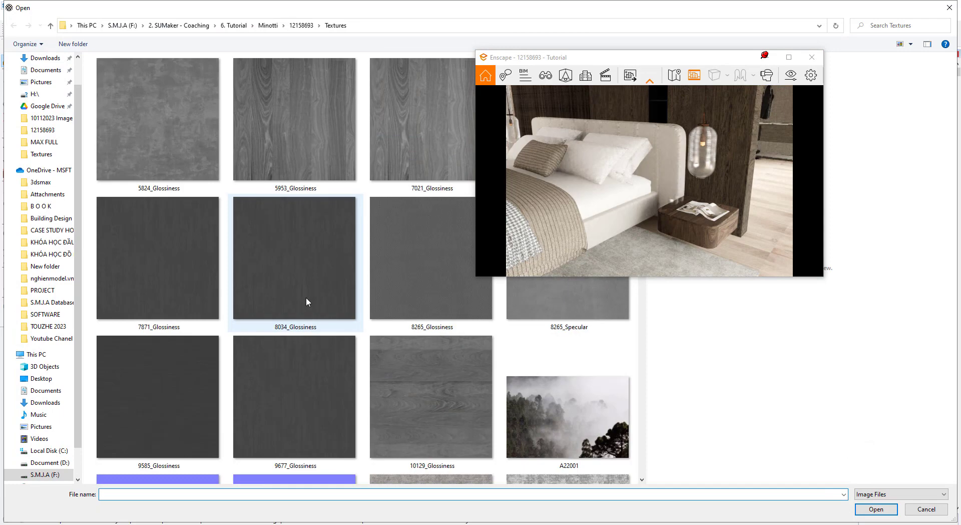
pyautogui.doubleClick(123, 142)
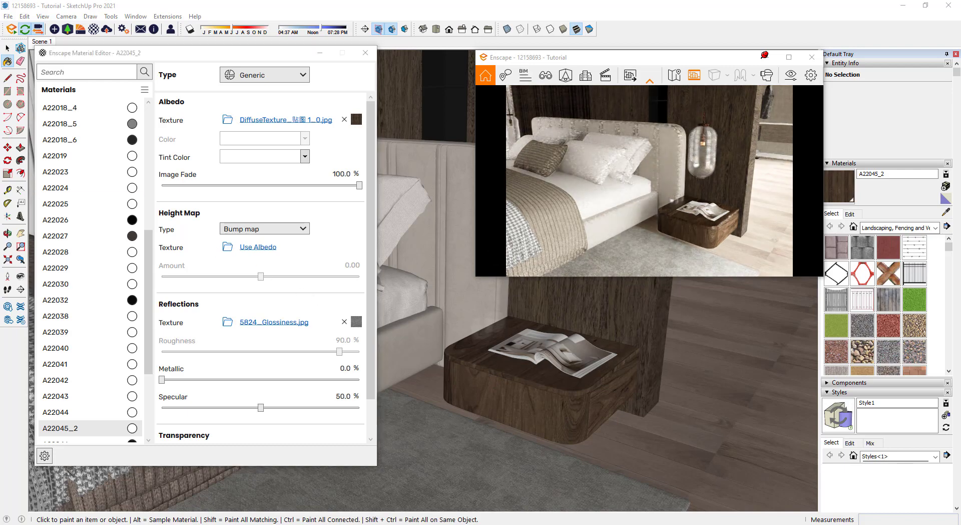
pyautogui.scroll(3, 598, 360)
pyautogui.scroll(3, 598, 359)
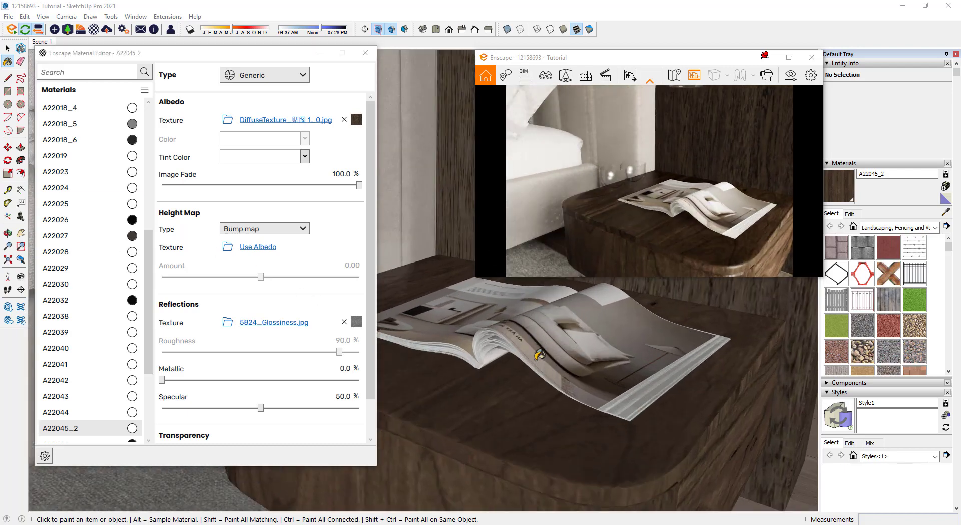
pyautogui.moveTo(591, 350); pyautogui.dragTo(582, 338, button='middle')
pyautogui.press('b')
pyautogui.scroll(-10, 582, 339)
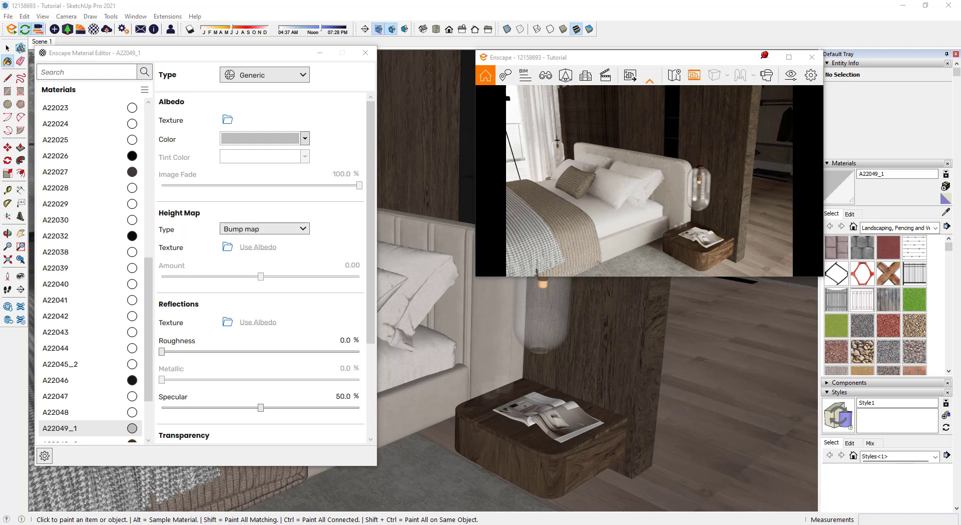
# Load 5824_Glossiness.jpg as A22049_1's reflection texture and raise the glass specular to 95.7%
pyautogui.click(228, 322)
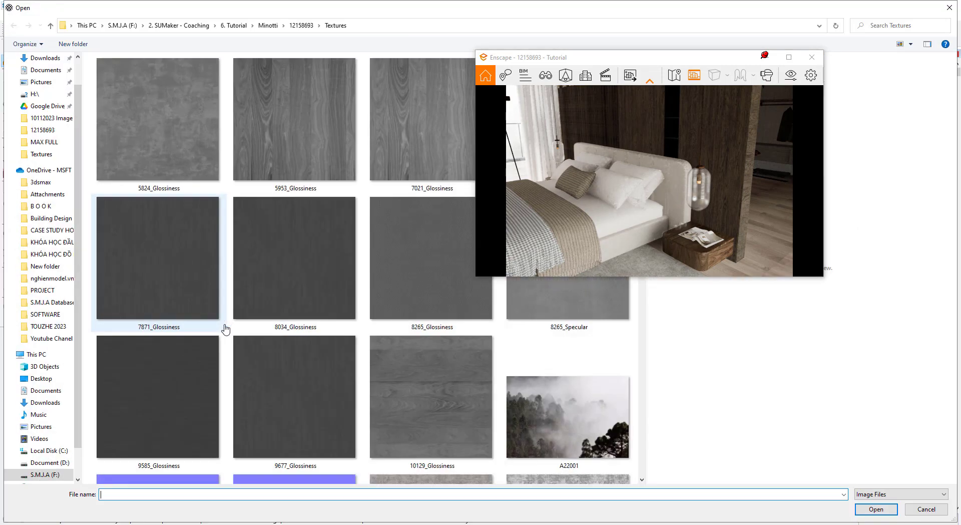
pyautogui.doubleClick(199, 156)
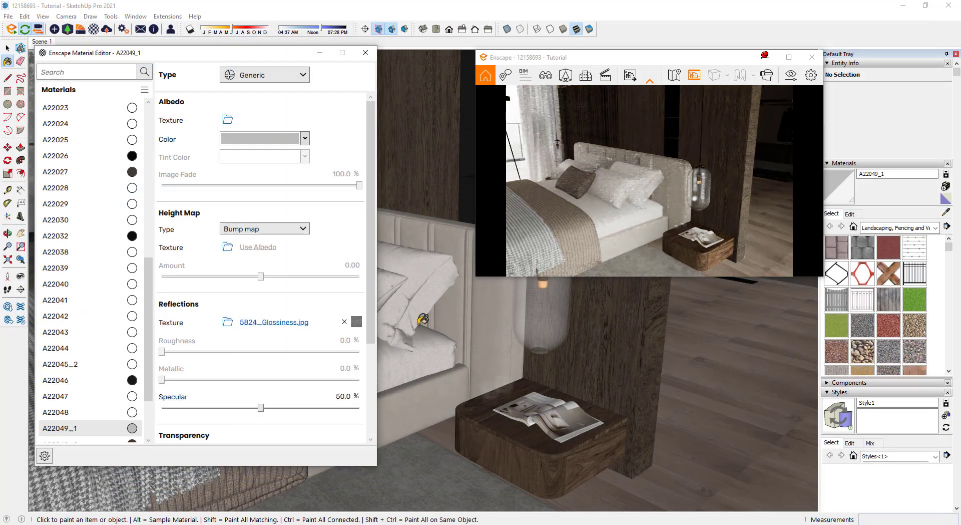
pyautogui.scroll(3, 537, 312)
pyautogui.scroll(3, 531, 320)
pyautogui.scroll(3, 520, 335)
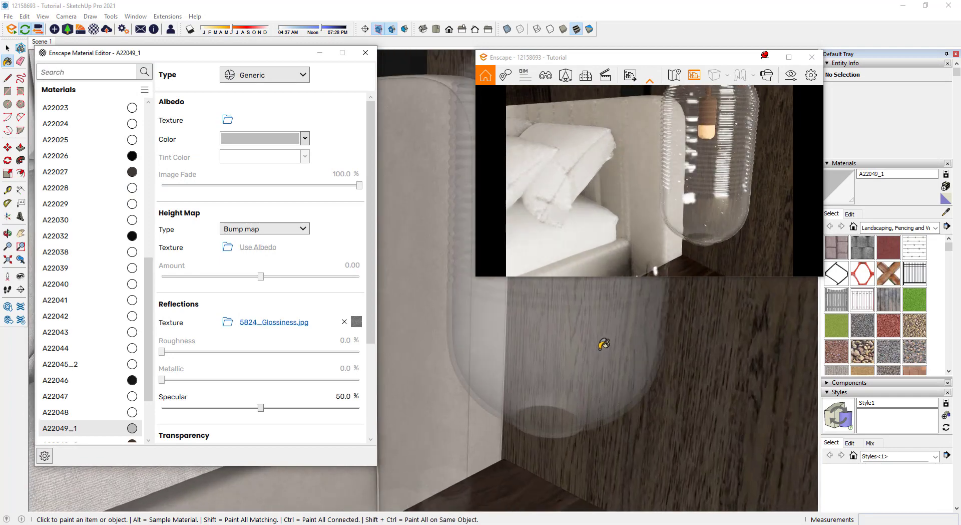
pyautogui.scroll(2, 508, 355)
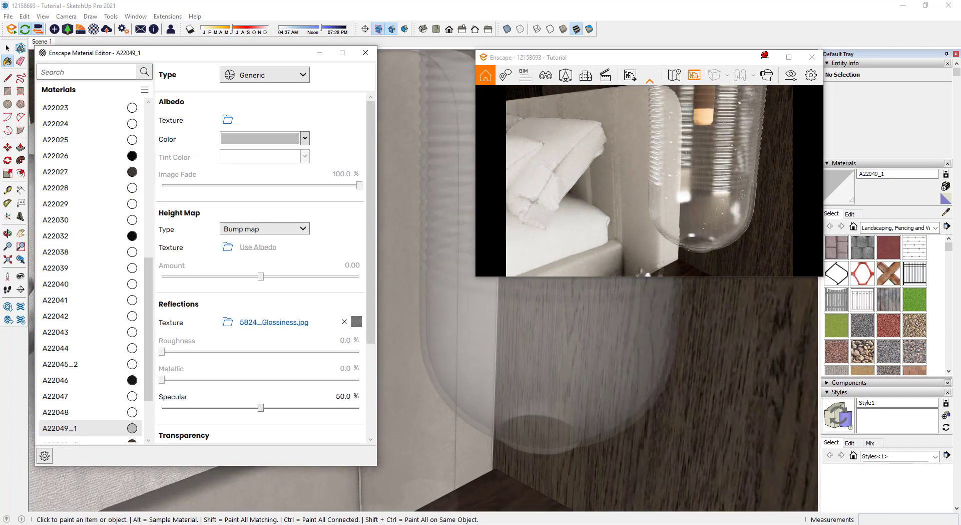
pyautogui.moveTo(260, 407); pyautogui.dragTo(373, 420)
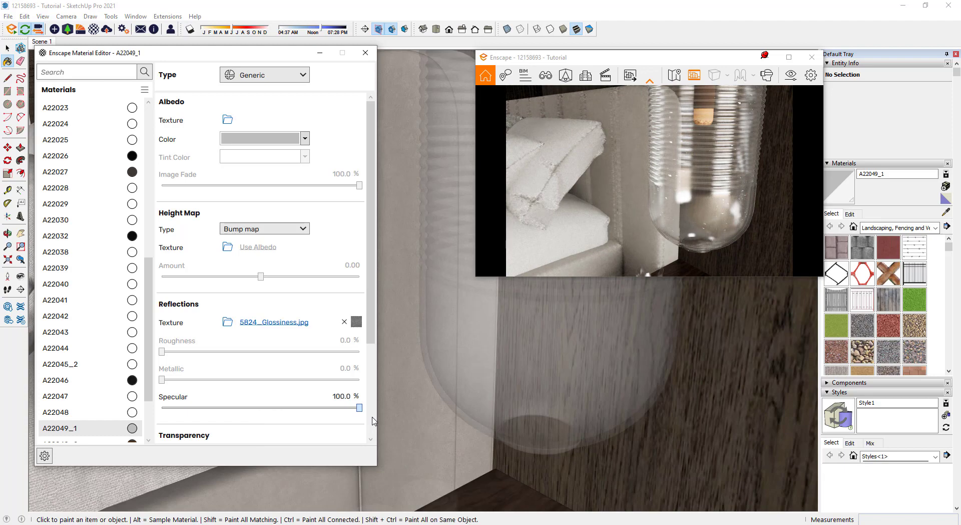
pyautogui.moveTo(360, 408); pyautogui.dragTo(351, 408)
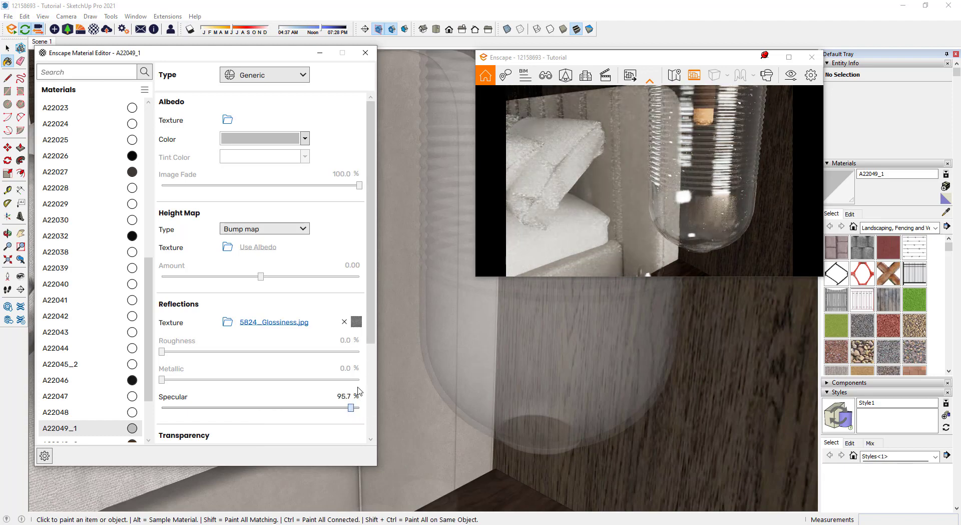
pyautogui.scroll(-2, 320, 375)
pyautogui.scroll(-1, 289, 358)
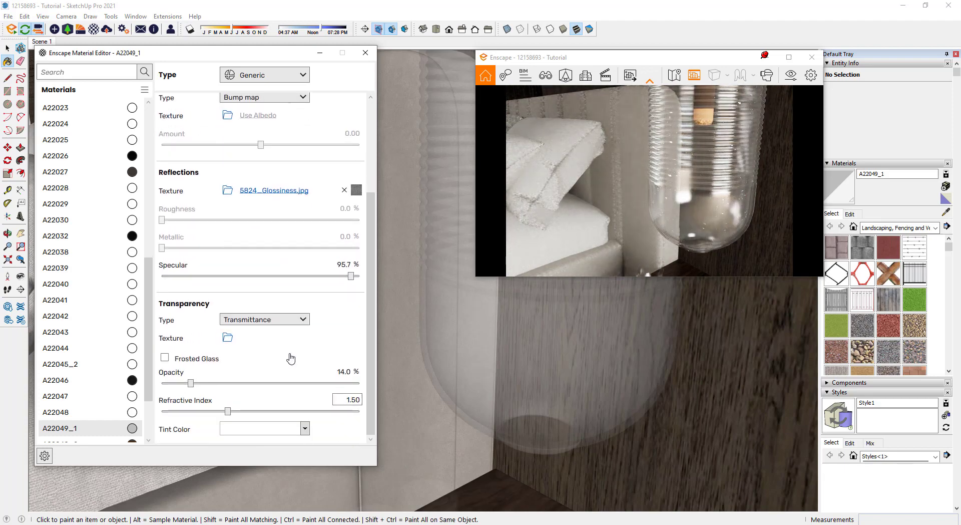
# Keep Transmittance transparency, tick Frosted Glass, and set the lamp glass opacity to 20.7%
pyautogui.click(284, 326)
pyautogui.click(258, 343)
pyautogui.click(192, 359)
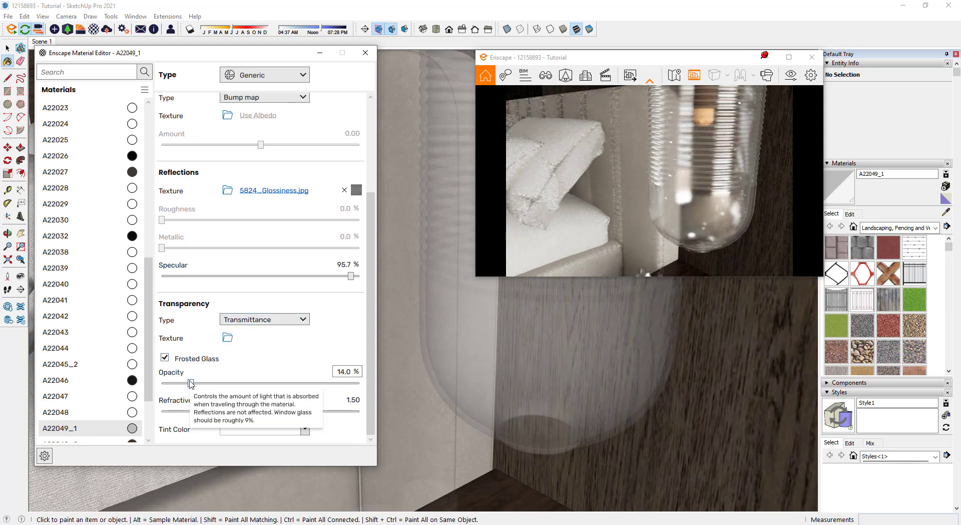
pyautogui.moveTo(190, 384); pyautogui.dragTo(205, 384)
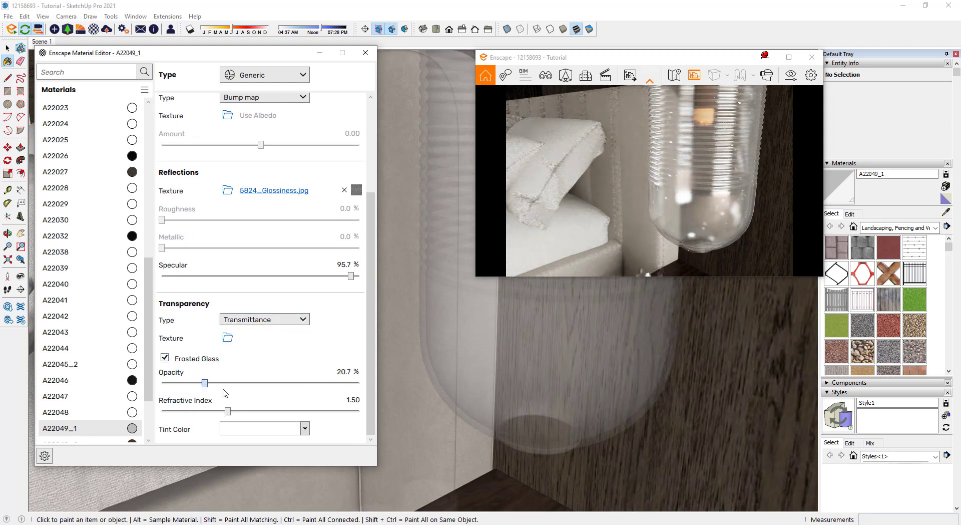
pyautogui.moveTo(225, 393); pyautogui.dragTo(217, 393)
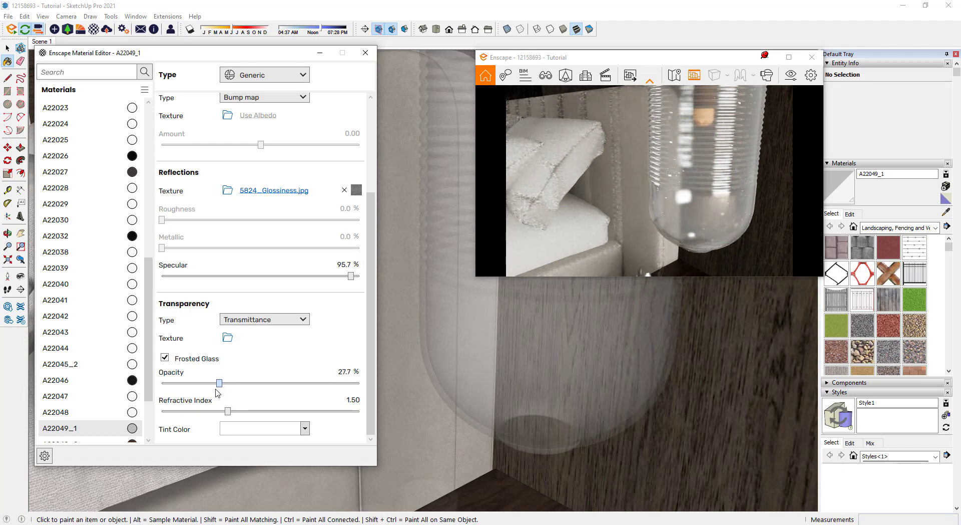
pyautogui.hotkey('ctrl', 'z')
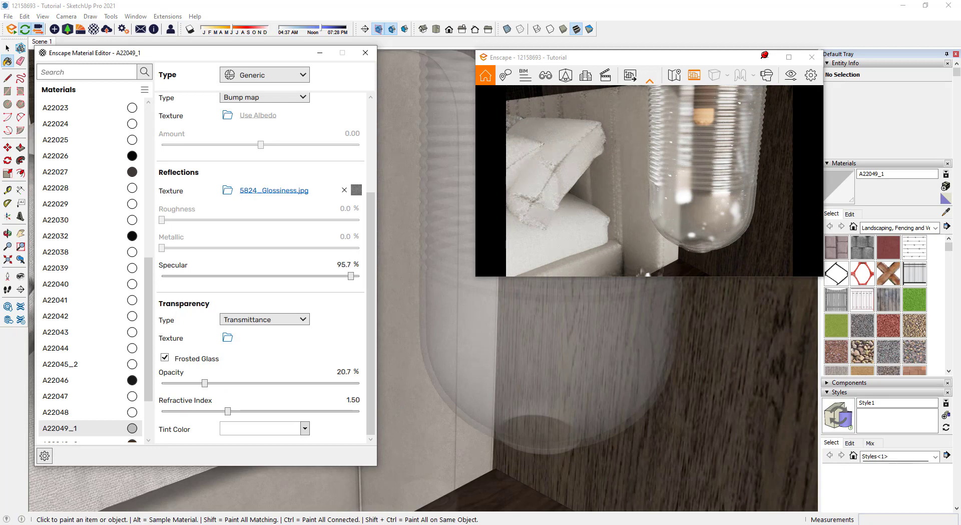
pyautogui.click(343, 374)
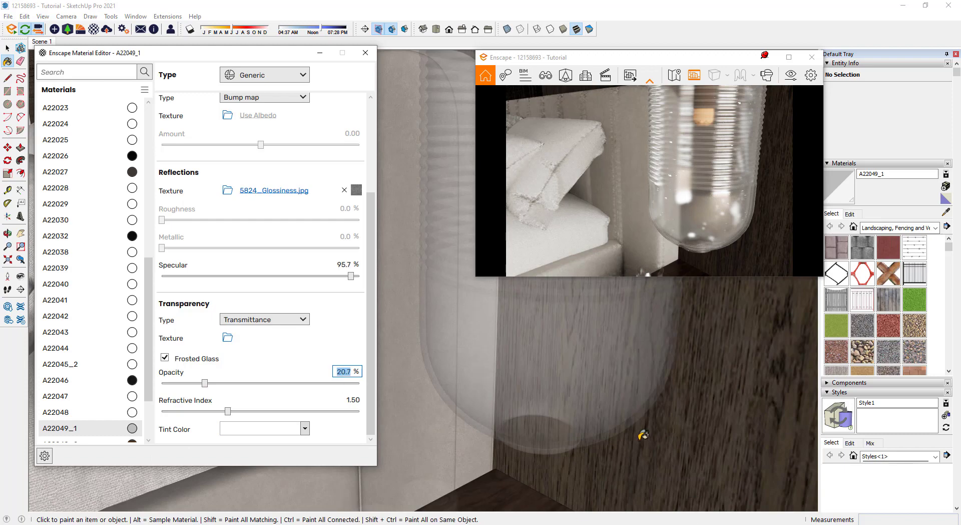
# Orbit and zoom in to look down on the pendant lamp's ring
pyautogui.moveTo(643, 434)
pyautogui.mouseDown(button='middle')
pyautogui.moveTo(606, 454)
pyautogui.moveTo(598, 344)
pyautogui.mouseUp(button='middle')
pyautogui.press('b')
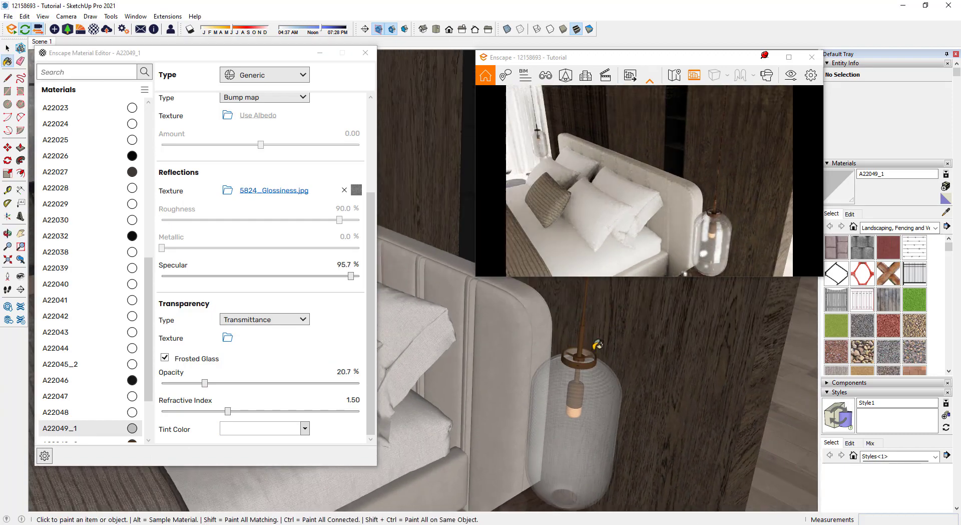
pyautogui.scroll(5, 597, 345)
pyautogui.scroll(3, 596, 377)
pyautogui.moveTo(536, 403)
pyautogui.mouseDown(button='middle')
pyautogui.moveTo(529, 408)
pyautogui.moveTo(523, 396)
pyautogui.mouseUp(button='middle')
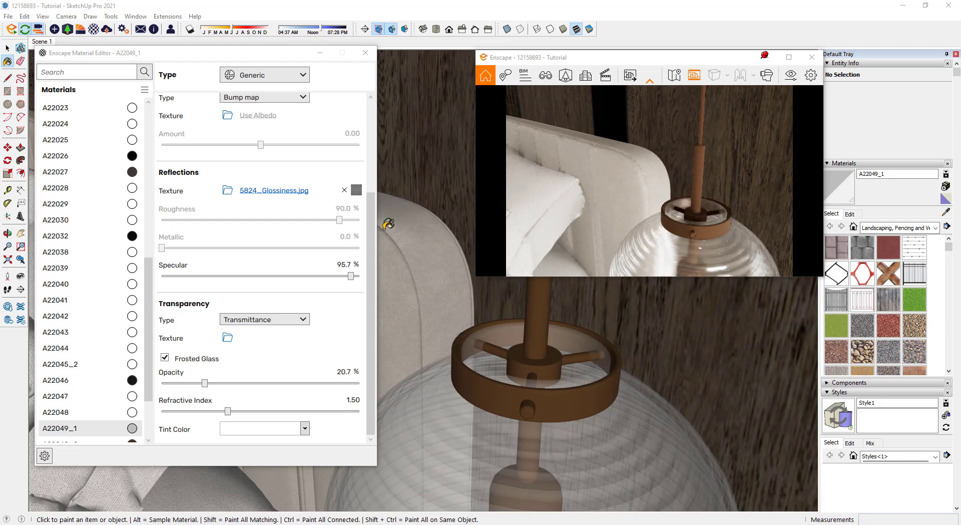
pyautogui.press('alt')
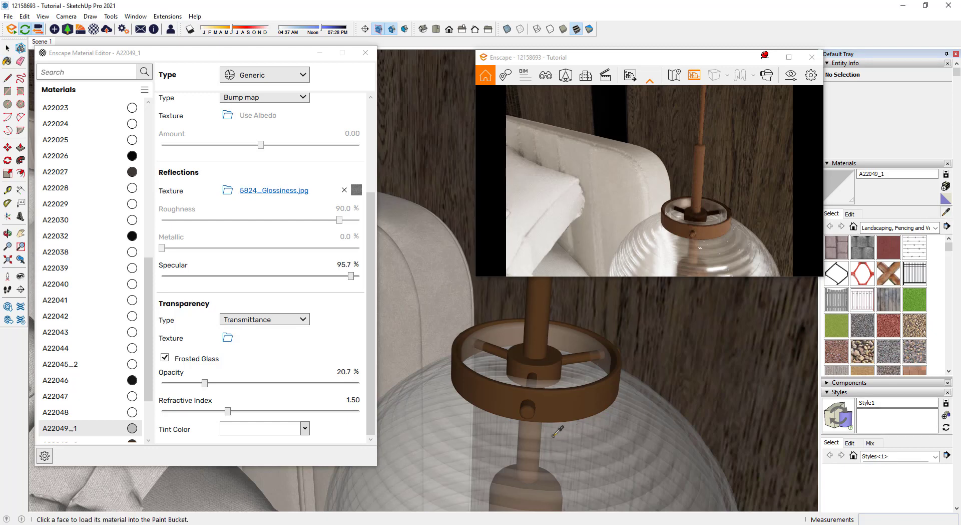
# Load ring material A22049_2, lower its roughness to about 29%, and make it 100% metallic
pyautogui.keyDown('alt'); pyautogui.click(535, 409); pyautogui.keyUp('alt')
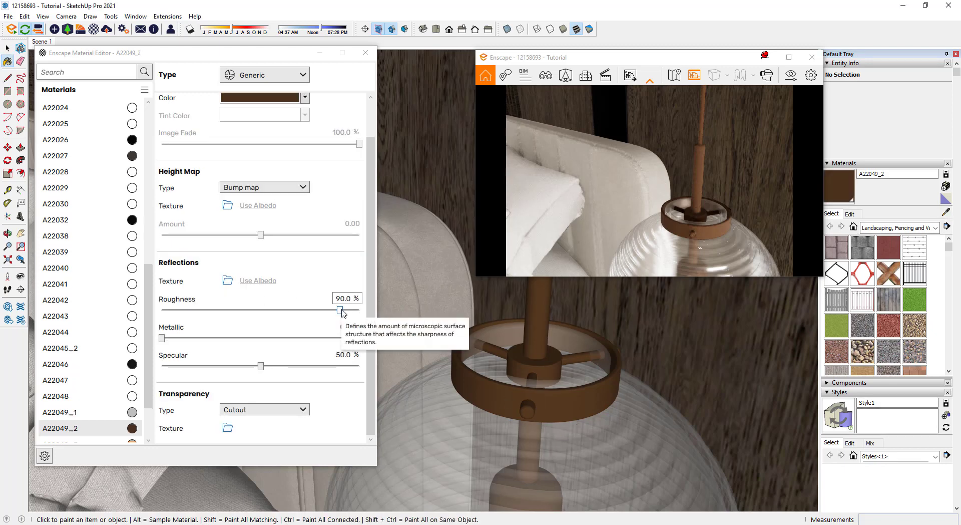
pyautogui.moveTo(341, 310); pyautogui.dragTo(211, 310)
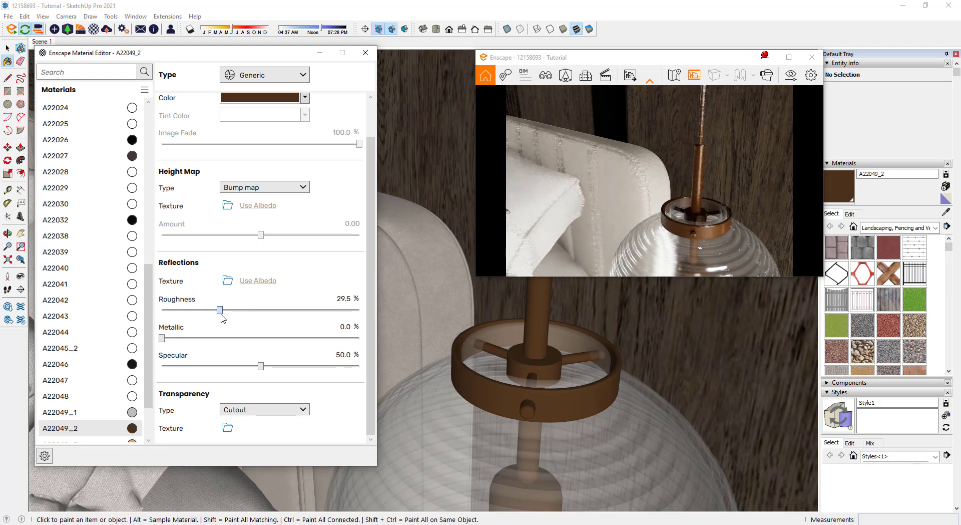
pyautogui.moveTo(224, 318); pyautogui.dragTo(232, 315)
pyautogui.moveTo(162, 339); pyautogui.dragTo(361, 338)
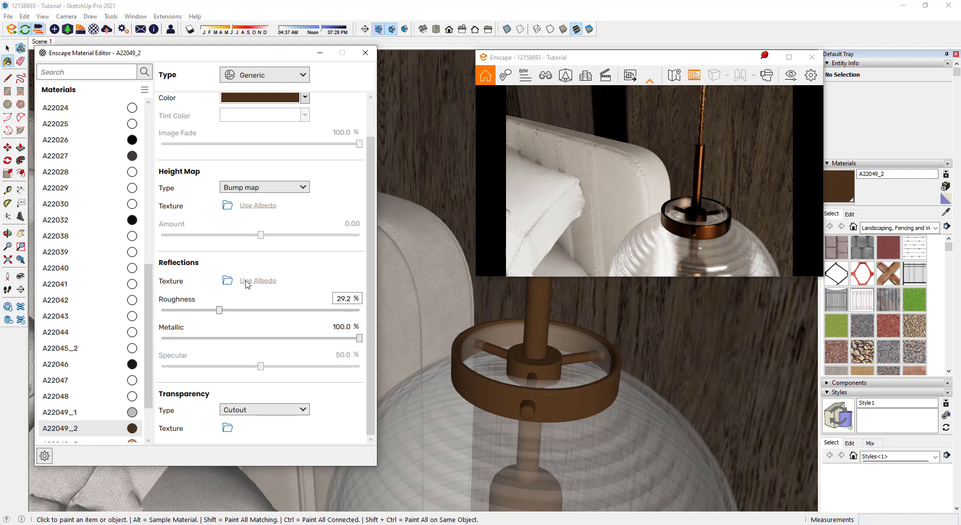
# Use 5824_Glossiness.jpg as A22049_2's roughness map and dim its brightness to 81%
pyautogui.click(227, 282)
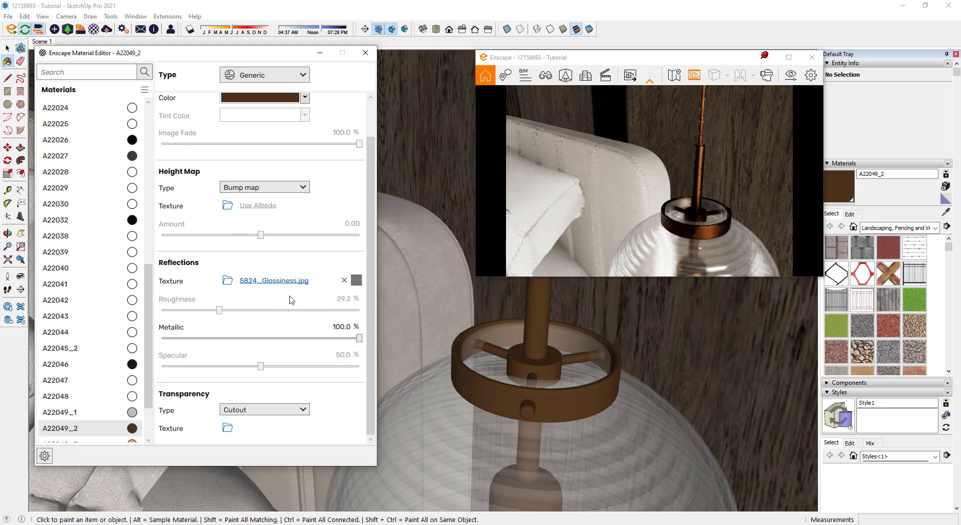
pyautogui.click(356, 279)
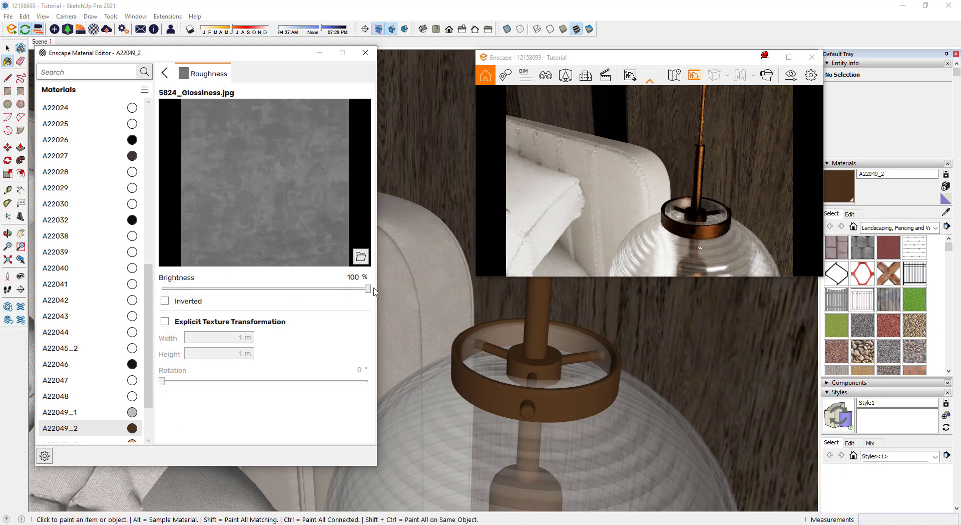
pyautogui.click(329, 288)
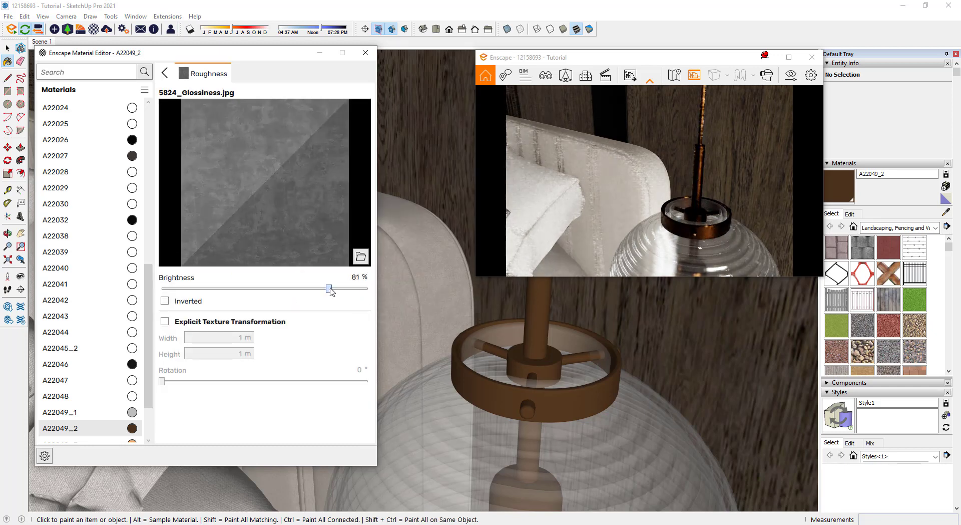
pyautogui.moveTo(504, 325); pyautogui.dragTo(521, 334, button='middle')
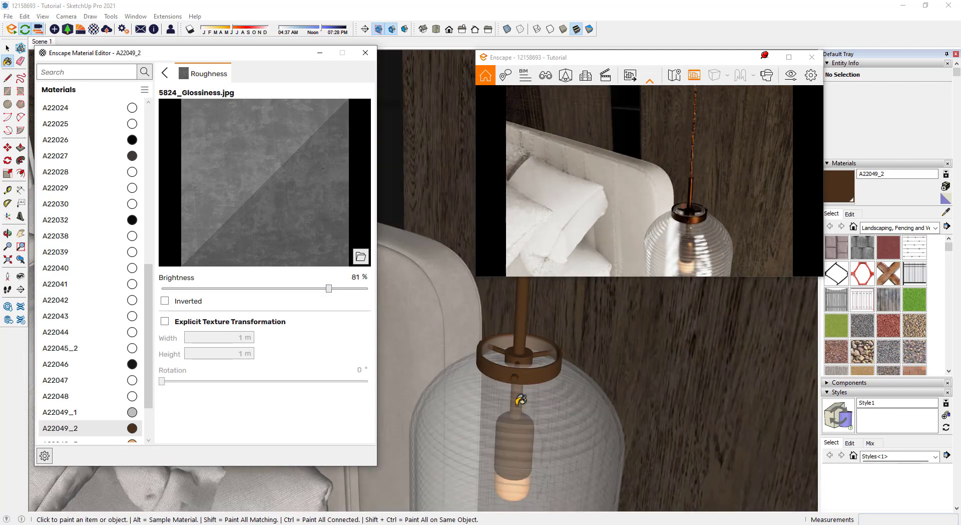
pyautogui.press('b')
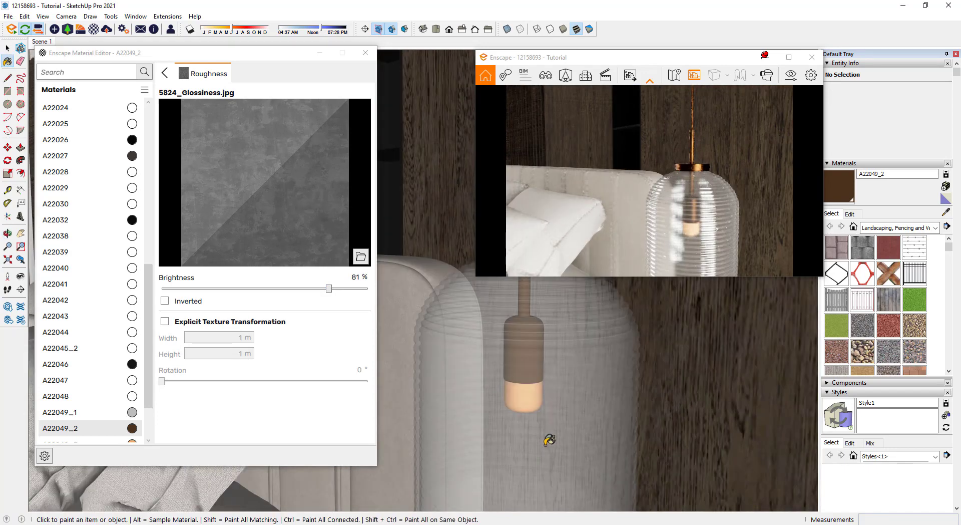
pyautogui.scroll(3, 545, 436)
pyautogui.scroll(4, 537, 422)
pyautogui.scroll(3, 536, 422)
pyautogui.scroll(2, 543, 407)
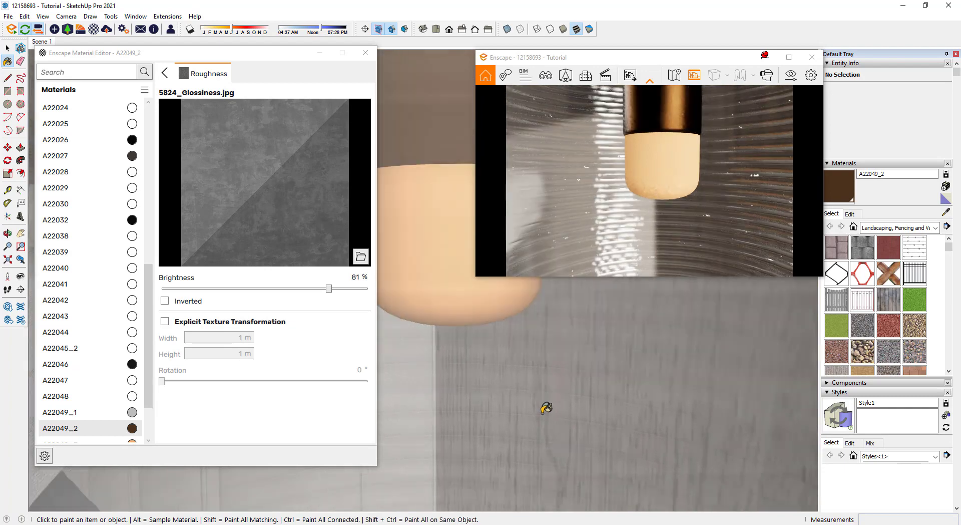
pyautogui.moveTo(545, 407); pyautogui.dragTo(536, 333, button='middle')
pyautogui.scroll(2, 521, 382)
pyautogui.scroll(1, 521, 382)
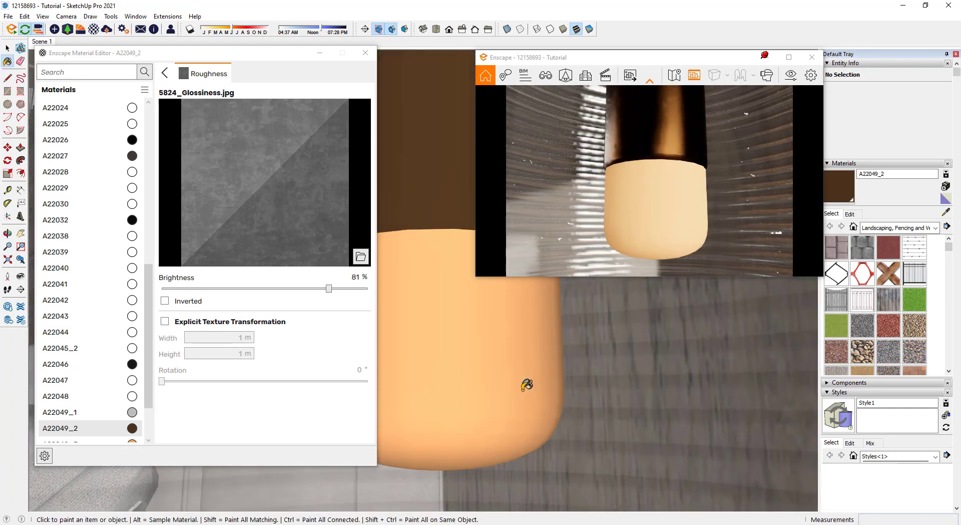
# Sample bulb material A22049_3 and set its type to Self-illuminated so it glows white
pyautogui.keyDown('alt'); pyautogui.click(512, 360); pyautogui.keyUp('alt')
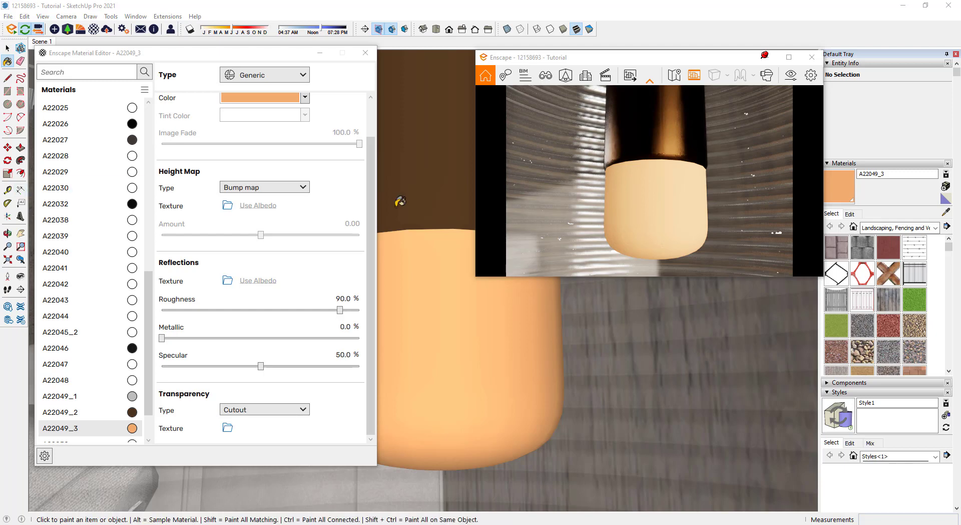
pyautogui.click(304, 77)
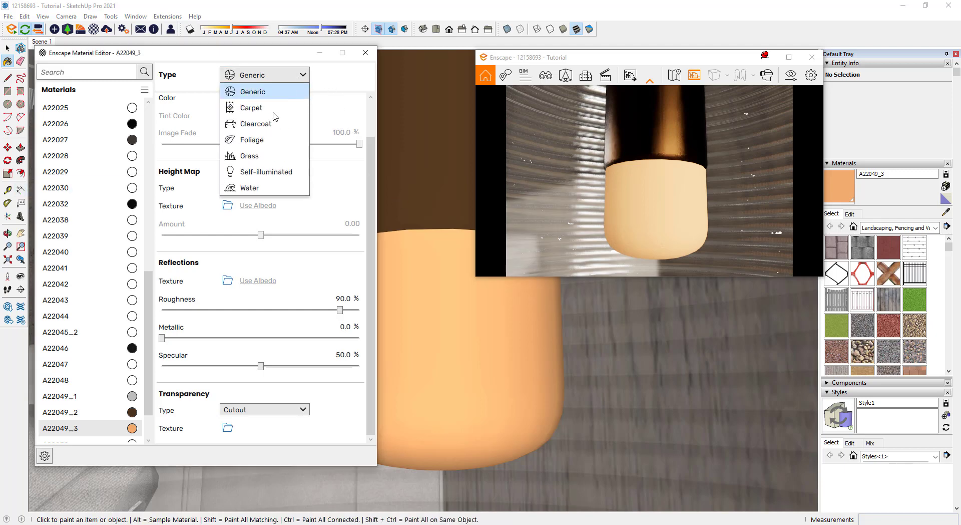
pyautogui.click(264, 172)
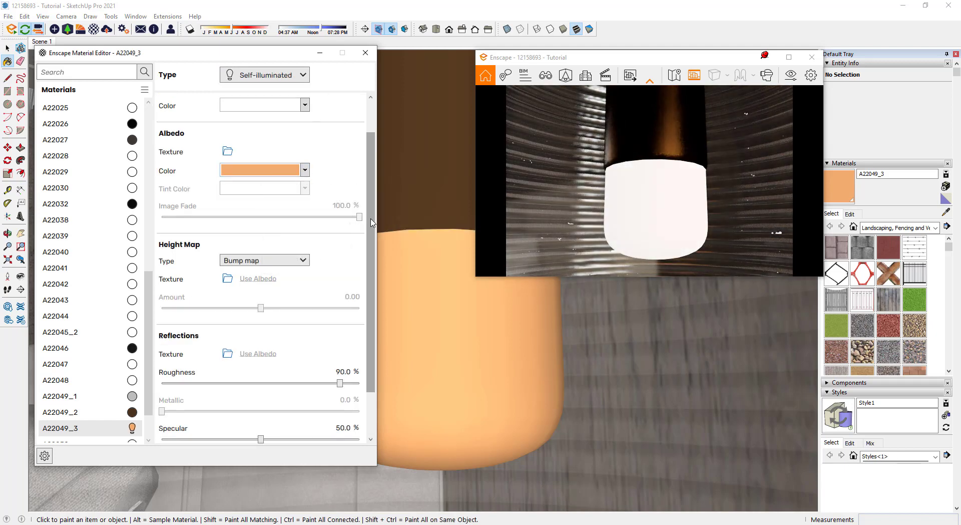
pyautogui.scroll(2, 351, 147)
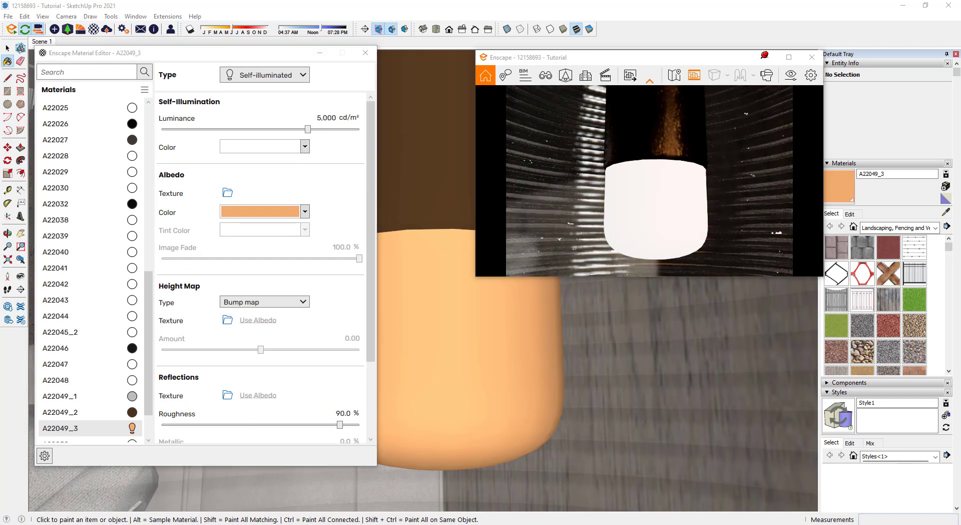
# Load 5824_Glossiness.jpg as the roughness map of the dark wood wall material A22019
pyautogui.moveTo(308, 130); pyautogui.dragTo(439, 143)
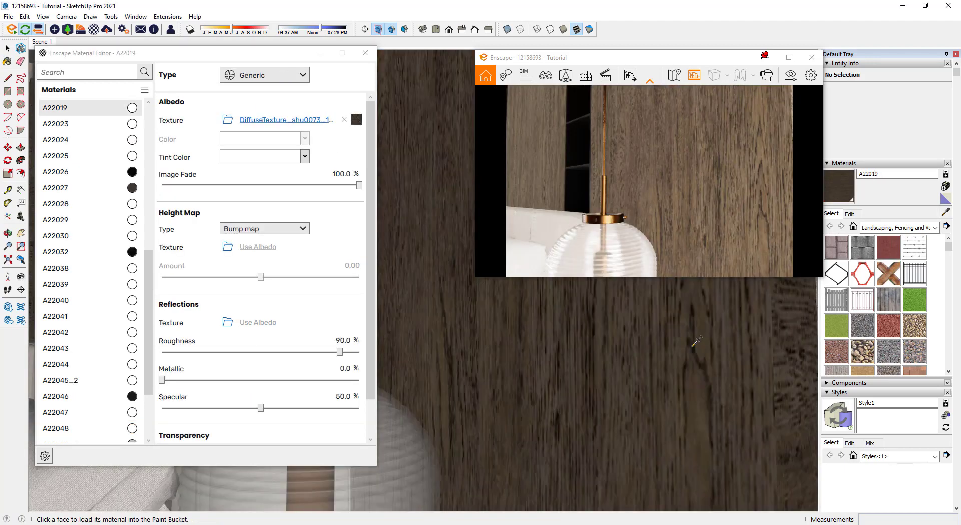
pyautogui.press('b')
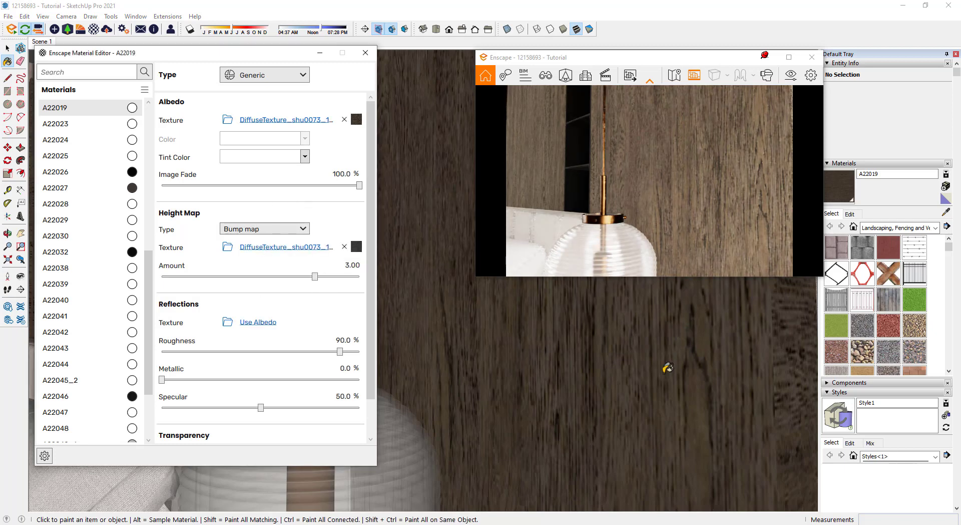
pyautogui.click(227, 324)
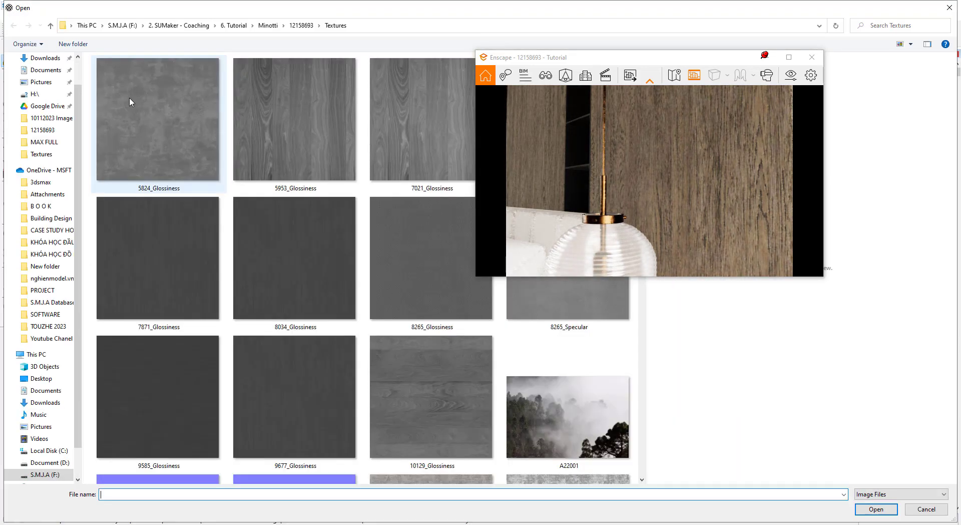
pyautogui.doubleClick(150, 100)
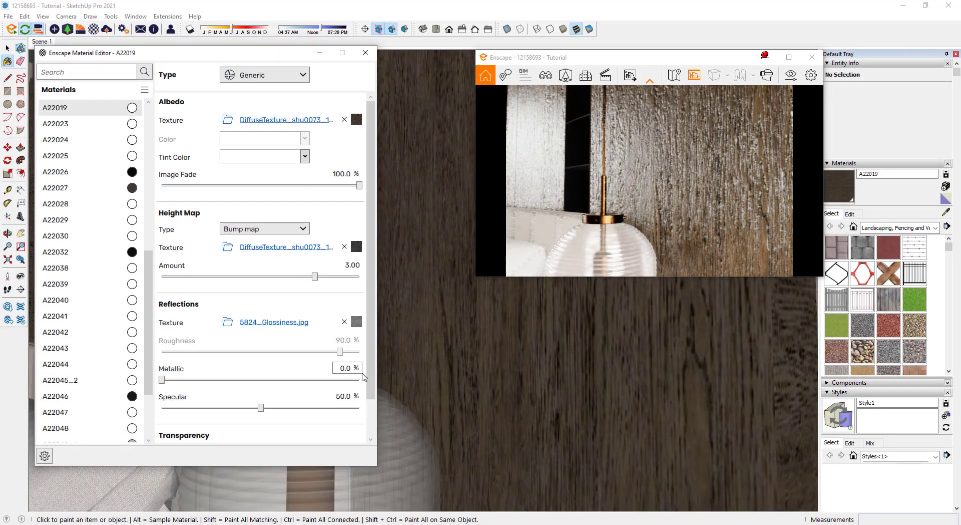
# Set the wall wood's height map amount to 0.05, then orbit to face the bed
pyautogui.doubleClick(354, 265)
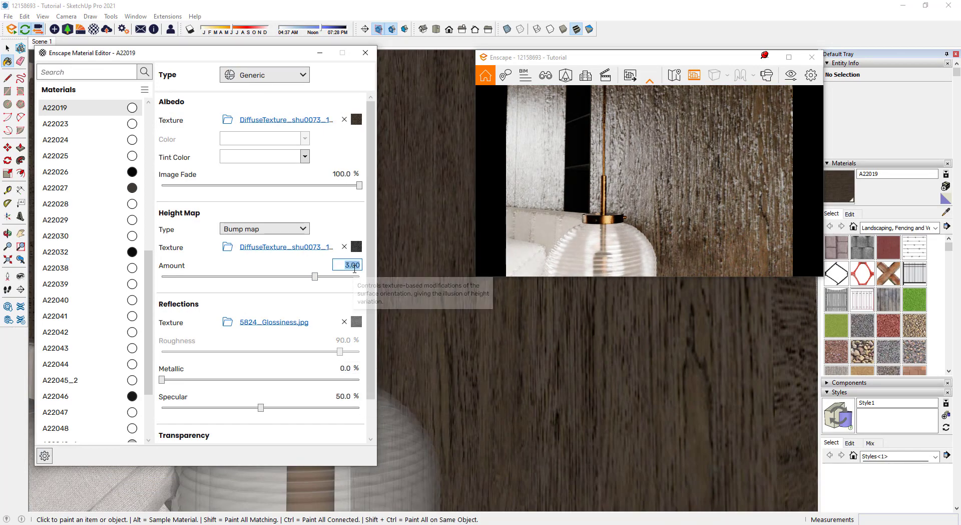
pyautogui.write('60')
pyautogui.press('Return')
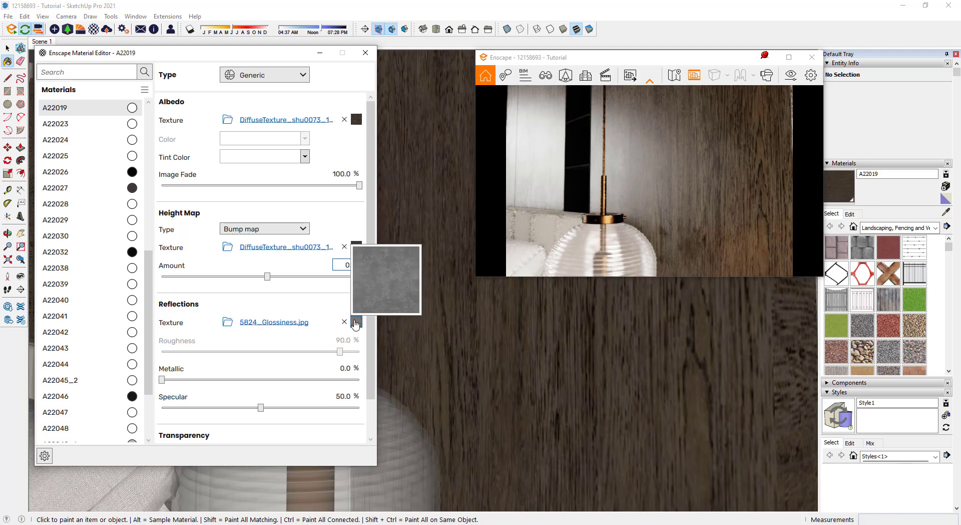
pyautogui.scroll(-3, 661, 387)
pyautogui.scroll(-2, 608, 395)
pyautogui.press('o')
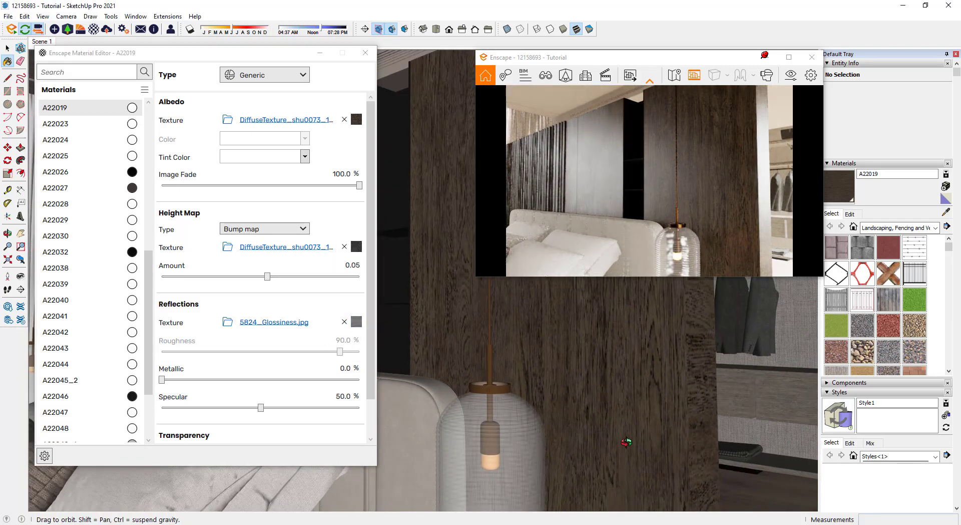
pyautogui.moveTo(672, 448)
pyautogui.mouseDown()
pyautogui.moveTo(676, 365)
pyautogui.moveTo(635, 423)
pyautogui.mouseUp()
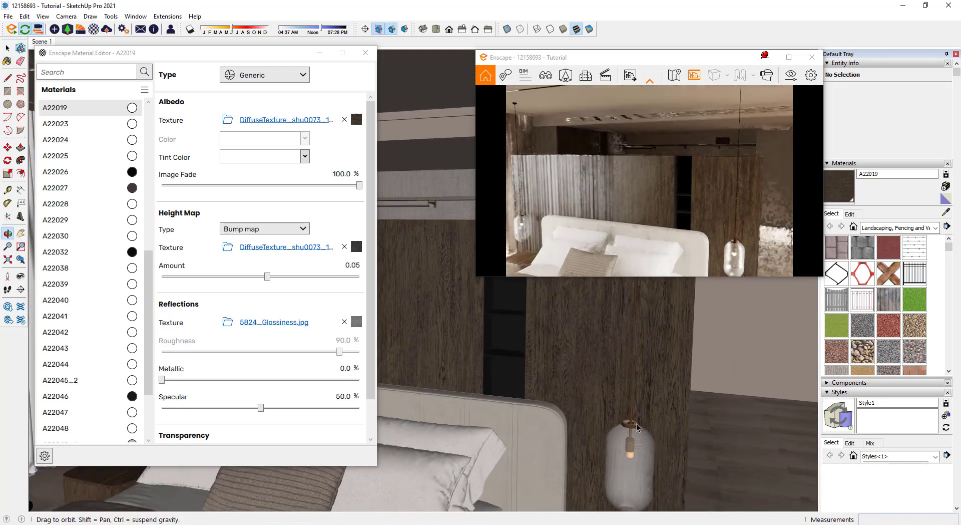
pyautogui.press('space')
pyautogui.scroll(3, 491, 326)
pyautogui.scroll(3, 491, 320)
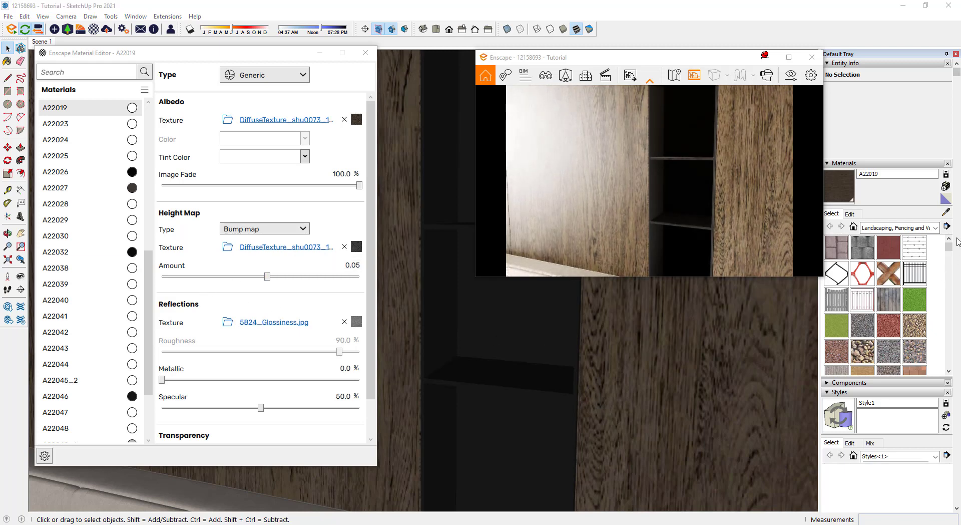
# Make the black shelf material A22042 97.2% metallic with the 5824_Glossiness roughness map
pyautogui.press('b')
pyautogui.keyDown('alt'); pyautogui.click(529, 333); pyautogui.keyUp('alt')
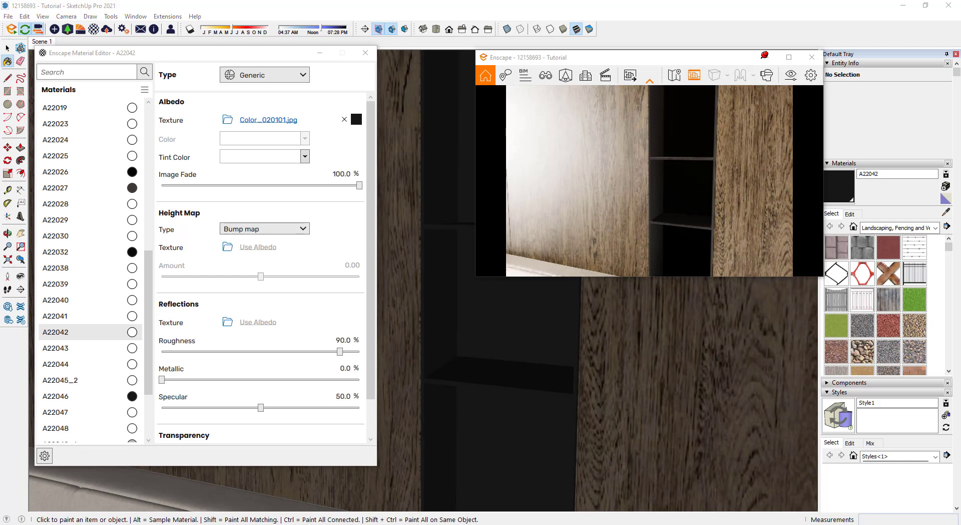
pyautogui.click(325, 379)
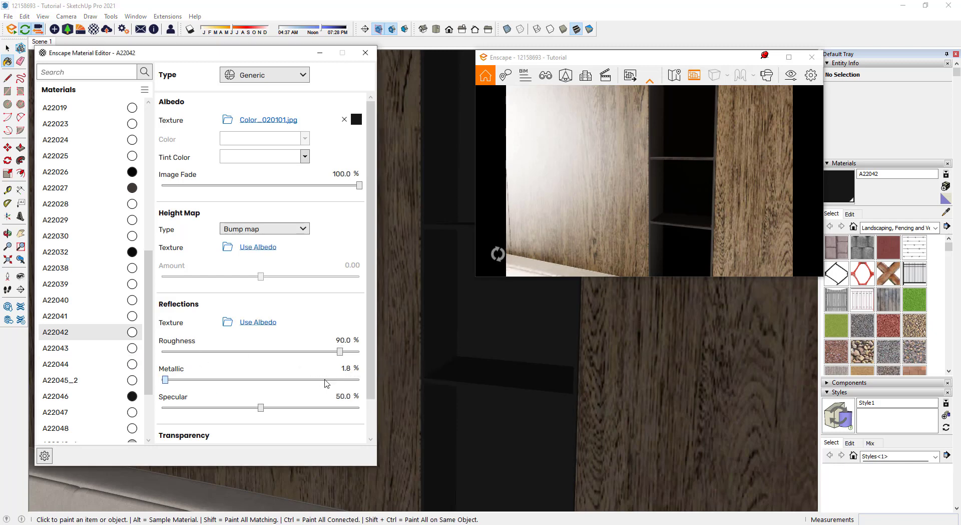
pyautogui.click(354, 379)
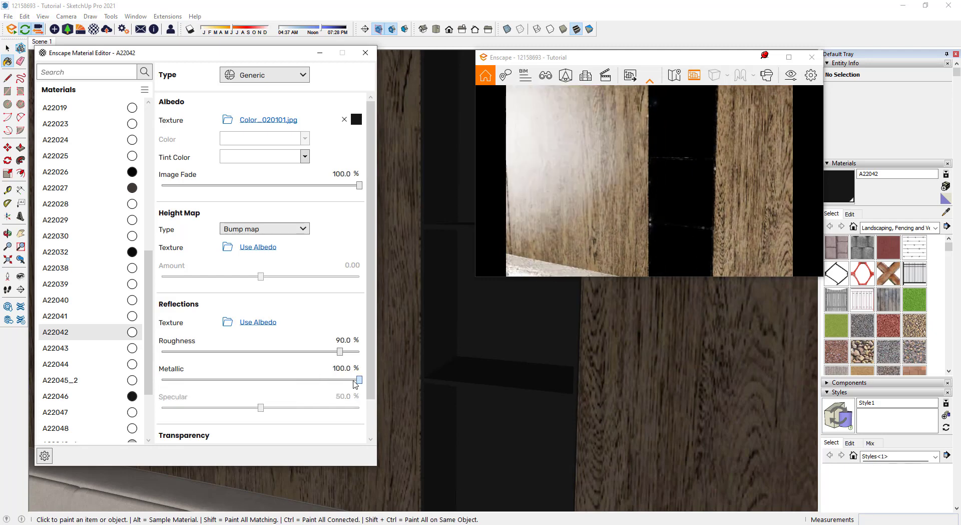
pyautogui.click(230, 317)
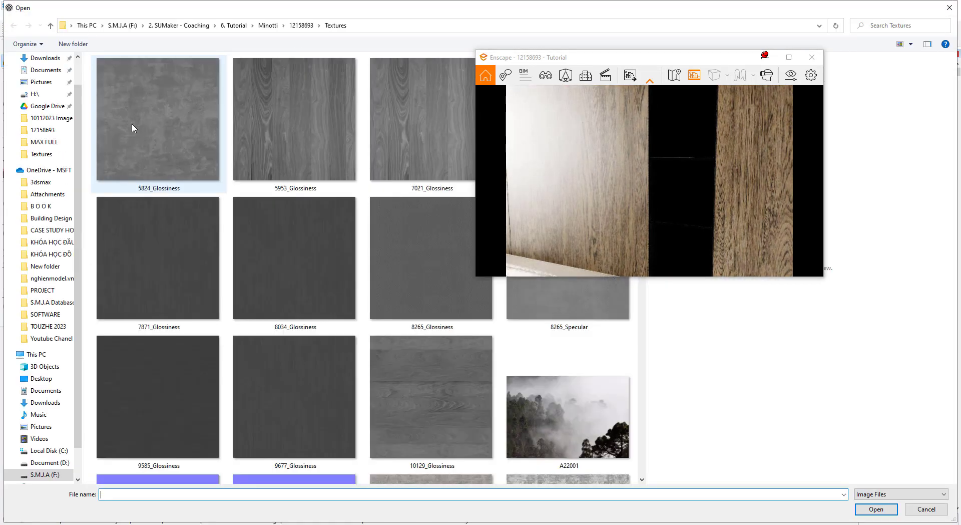
pyautogui.doubleClick(133, 129)
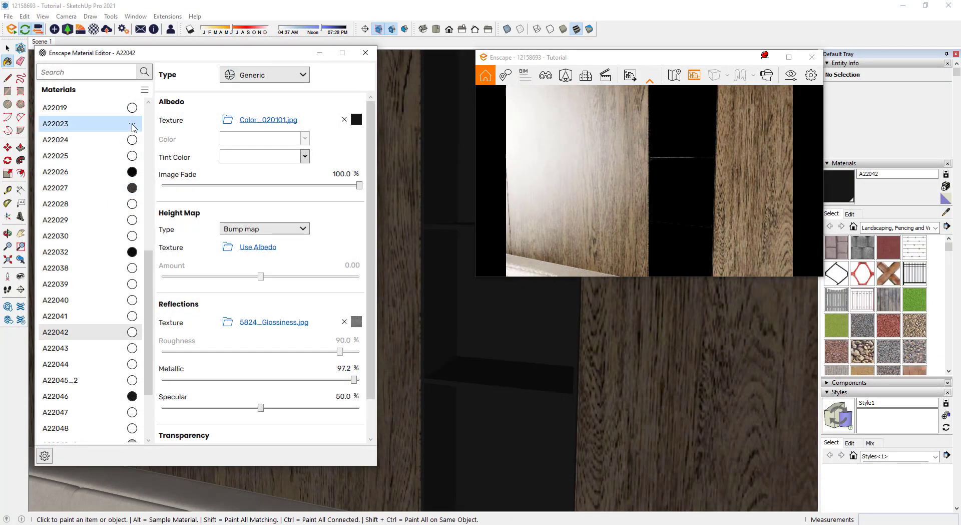
# Lighten the shelf material's colour, then orbit to bring the ceiling light strip into view
pyautogui.click(853, 215)
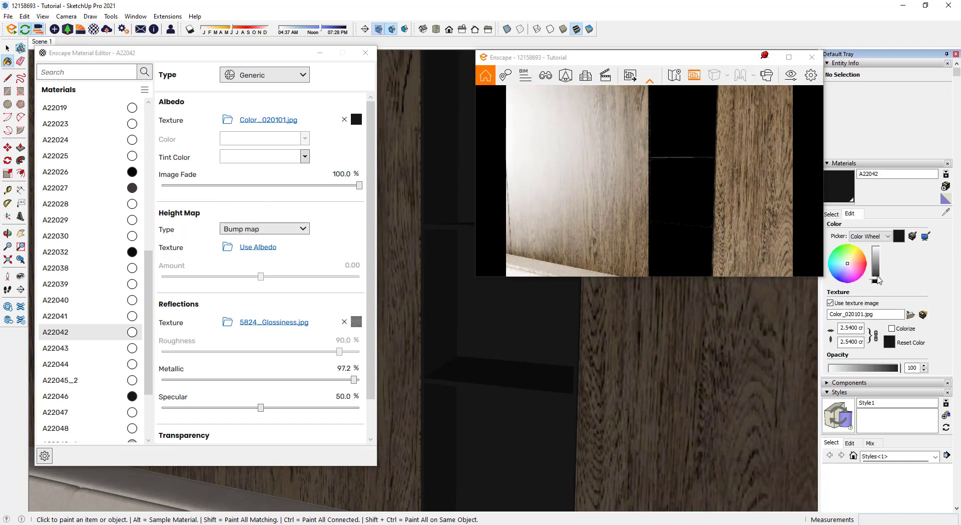
pyautogui.click(877, 280)
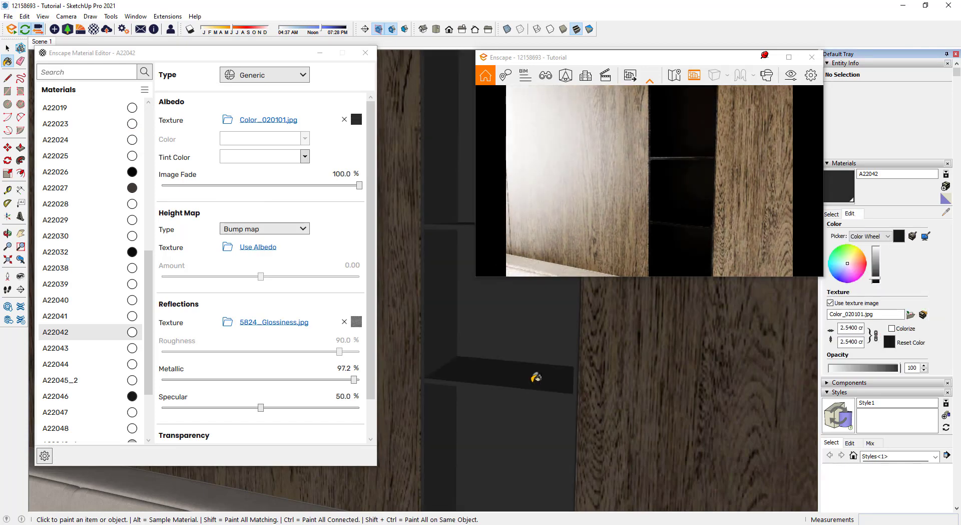
pyautogui.scroll(-3, 489, 429)
pyautogui.scroll(-2, 490, 429)
pyautogui.moveTo(491, 431)
pyautogui.mouseDown(button='middle')
pyautogui.moveTo(474, 345)
pyautogui.moveTo(481, 363)
pyautogui.moveTo(348, 395)
pyautogui.mouseUp(button='middle')
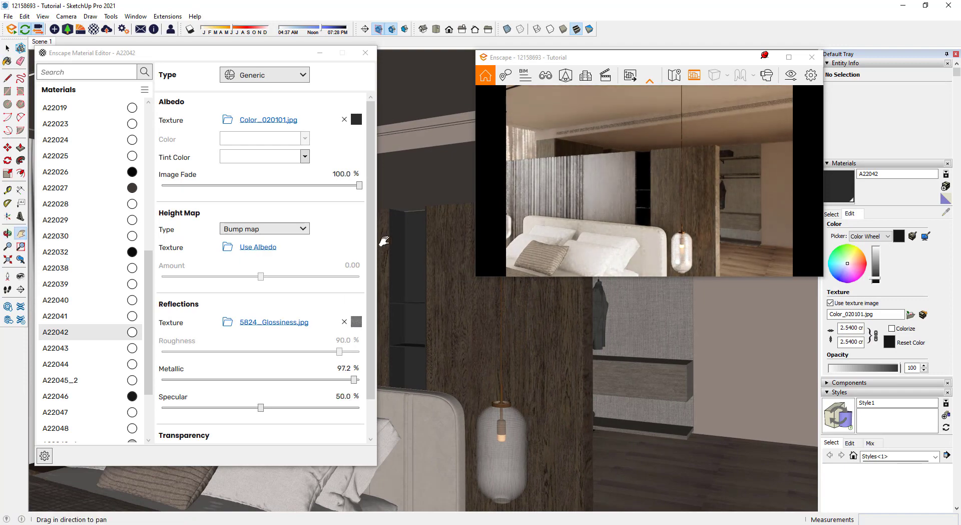
pyautogui.moveTo(384, 241); pyautogui.dragTo(442, 209)
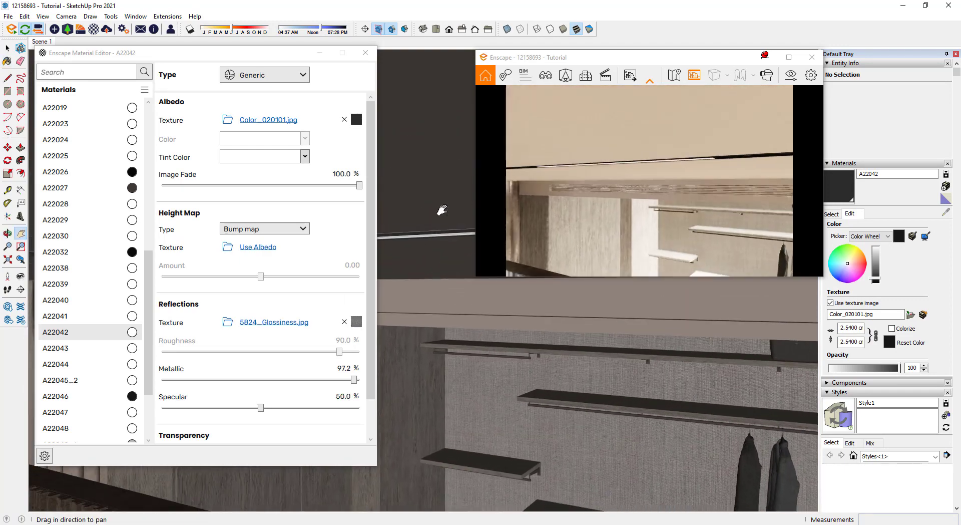
pyautogui.moveTo(442, 209); pyautogui.dragTo(451, 300, button='middle')
pyautogui.press('b')
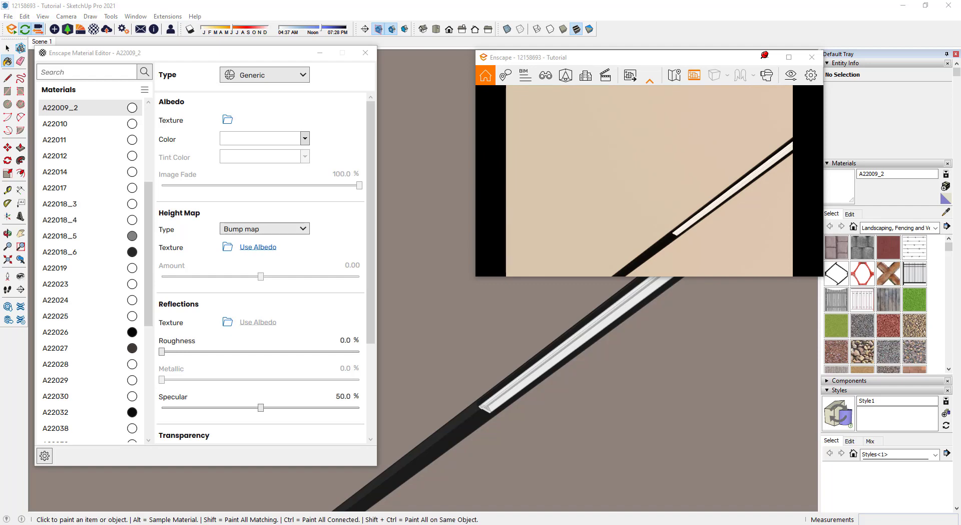
# Make A22009_2 self-illuminated at 100,000 cd/m² with a FloralWhite glow colour
pyautogui.click(284, 74)
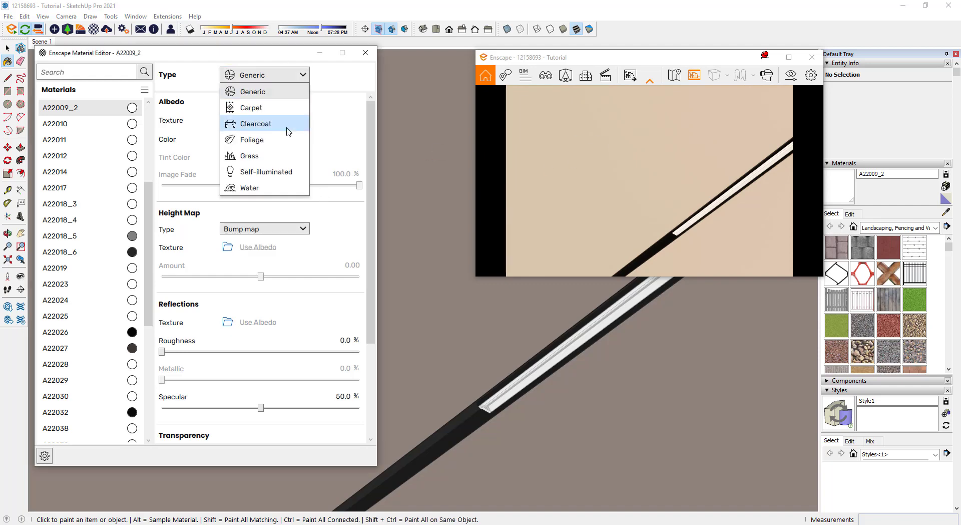
pyautogui.click(278, 171)
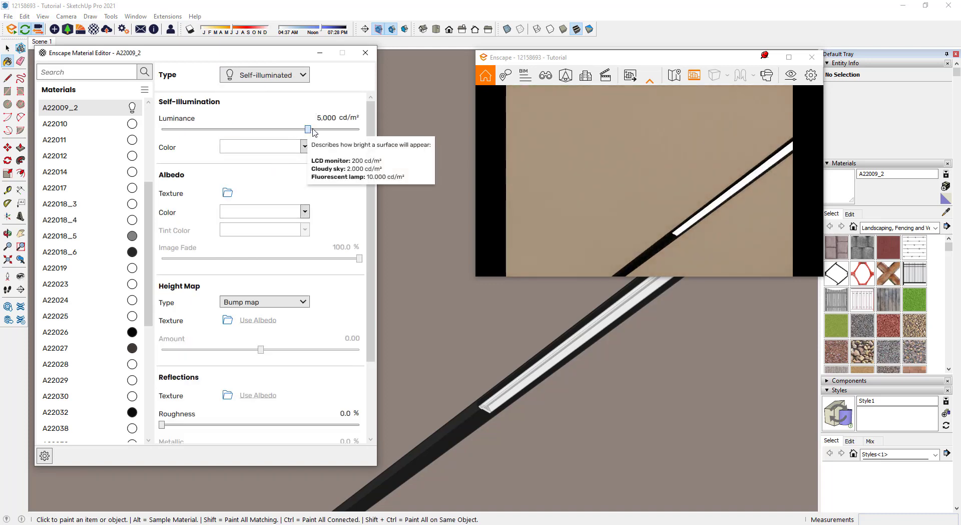
pyautogui.moveTo(308, 130); pyautogui.dragTo(360, 129)
pyautogui.click(304, 146)
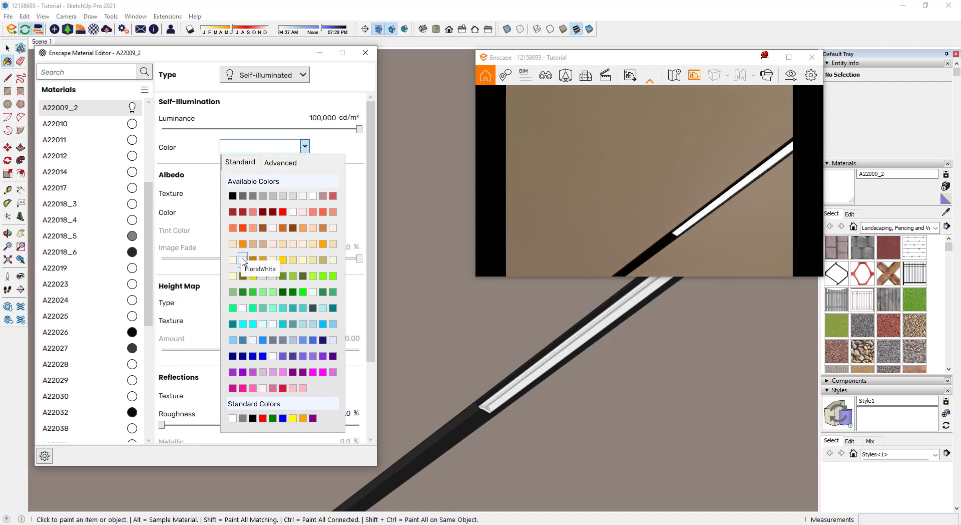
pyautogui.click(330, 246)
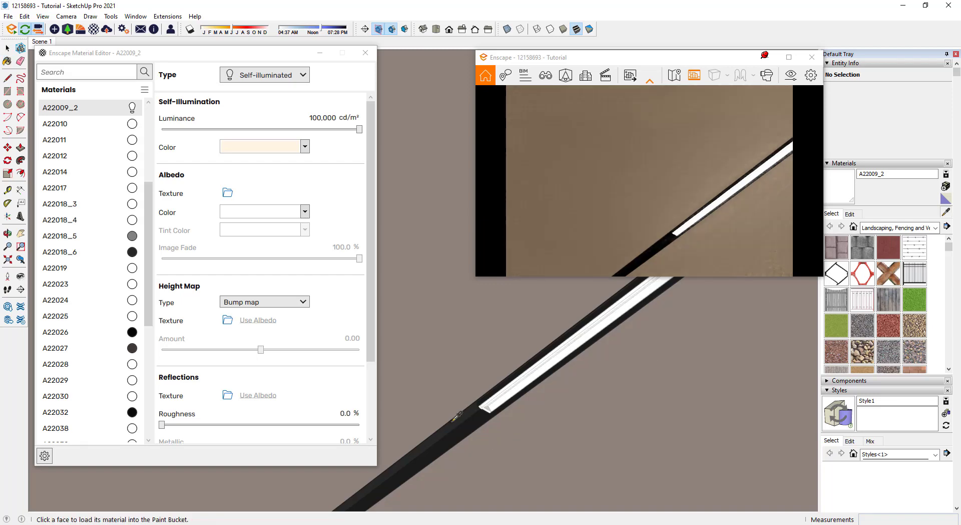
pyautogui.keyDown('alt'); pyautogui.click(460, 432); pyautogui.keyUp('alt')
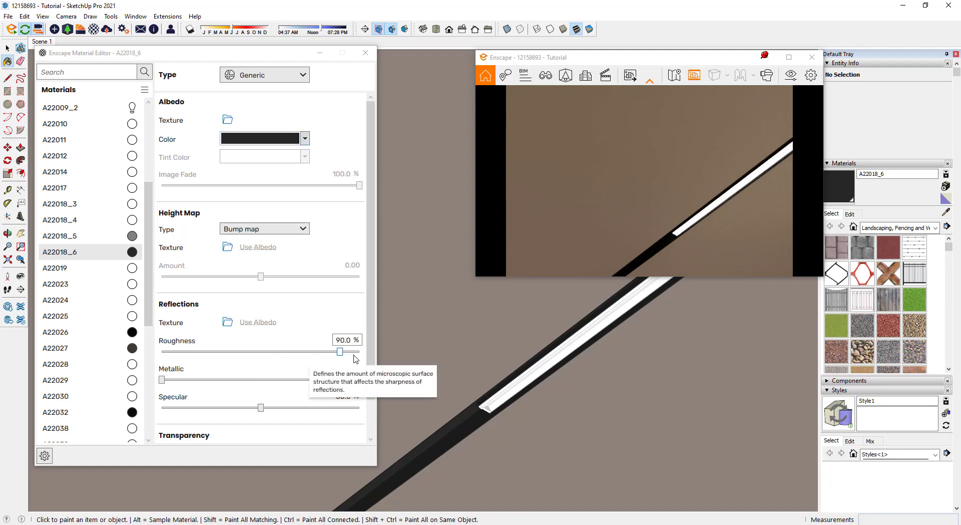
# Load 5824_Glossiness.jpg as the reflection map of track material A22018_6
pyautogui.click(238, 325)
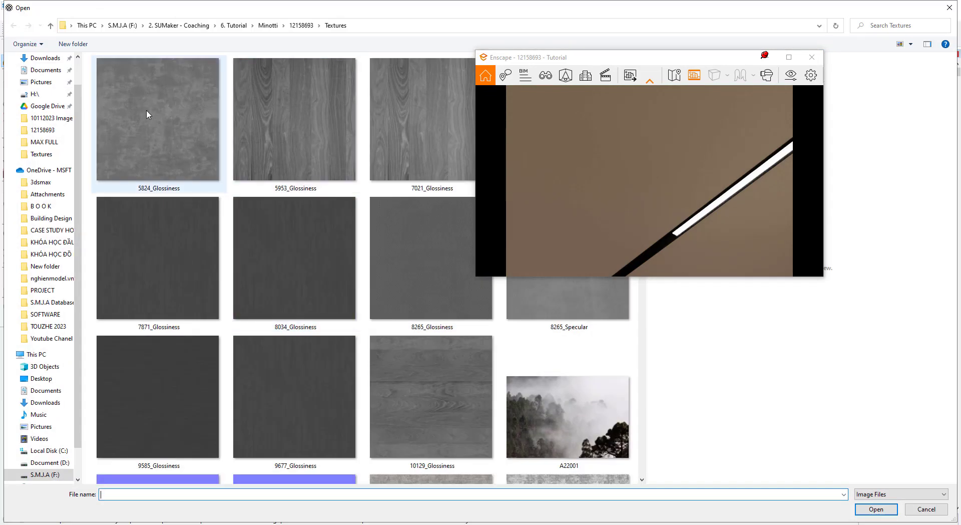
pyautogui.doubleClick(147, 113)
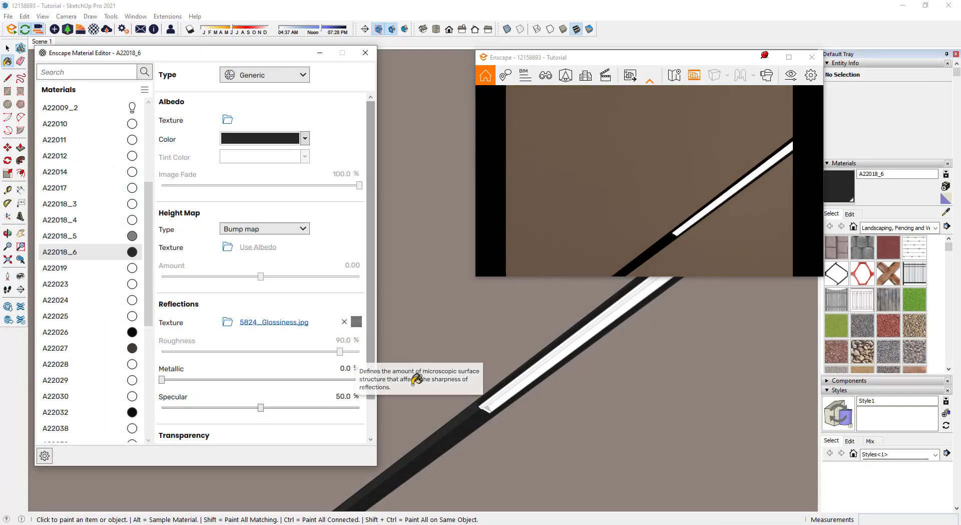
pyautogui.scroll(2, 470, 436)
pyautogui.scroll(2, 470, 430)
pyautogui.scroll(2, 470, 416)
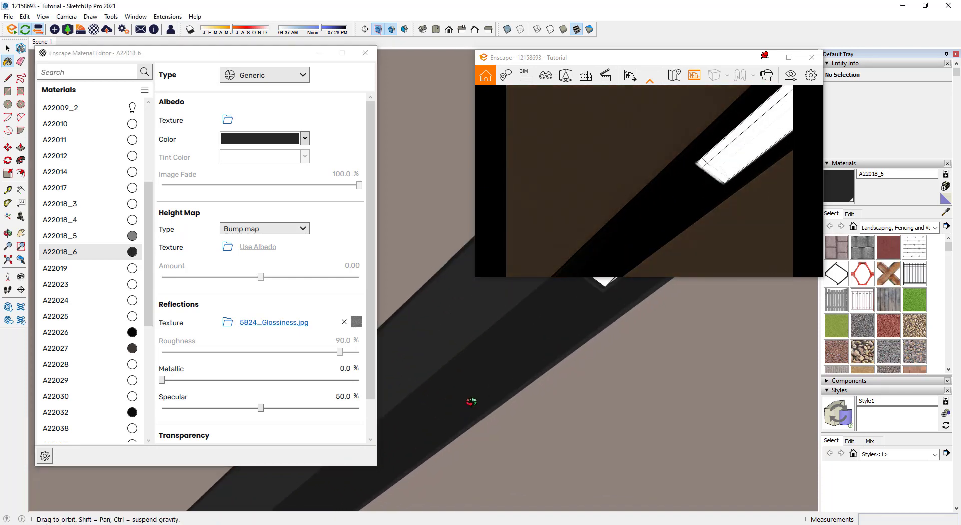
pyautogui.moveTo(400, 362); pyautogui.dragTo(356, 367, button='middle')
# Make the track material 93.7% metallic and lighten its colour to grey
pyautogui.click(163, 380)
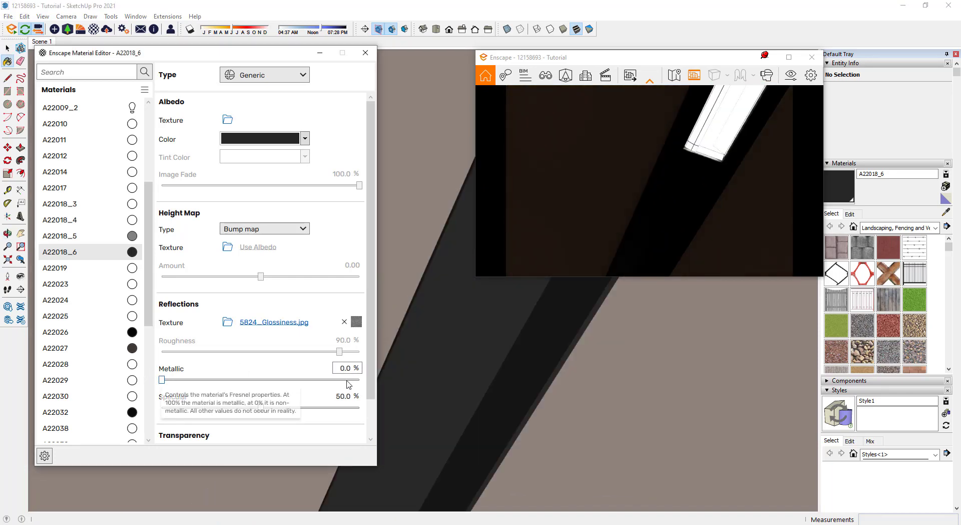
pyautogui.click(347, 379)
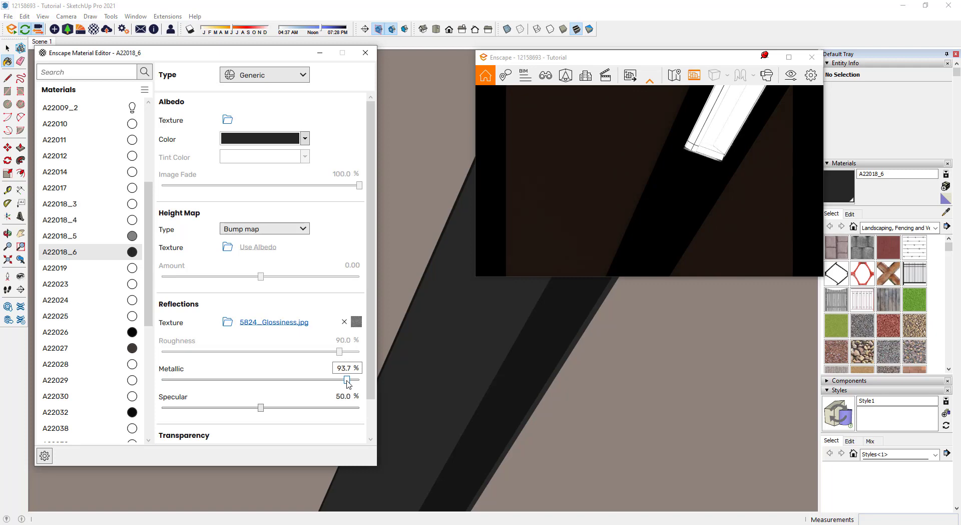
pyautogui.moveTo(528, 367)
pyautogui.mouseDown(button='middle')
pyautogui.moveTo(556, 369)
pyautogui.moveTo(580, 351)
pyautogui.mouseUp(button='middle')
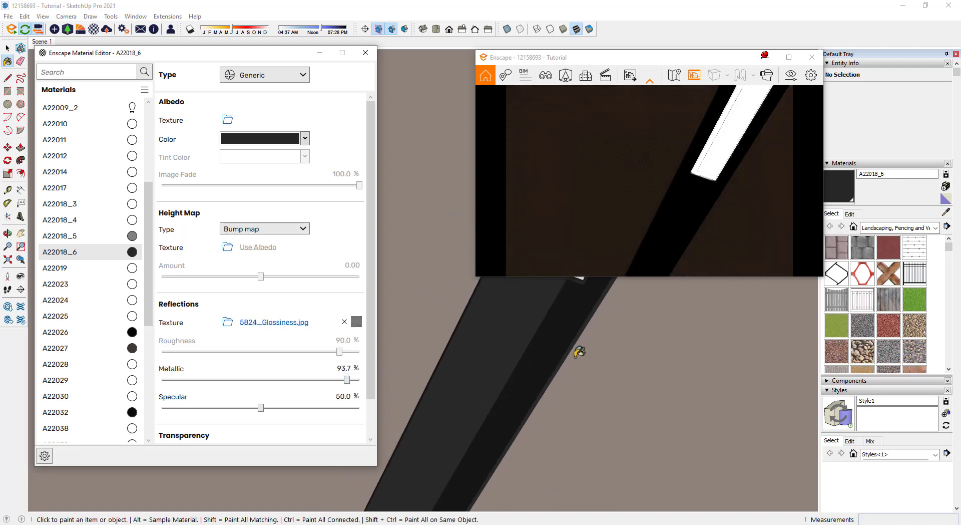
pyautogui.click(851, 214)
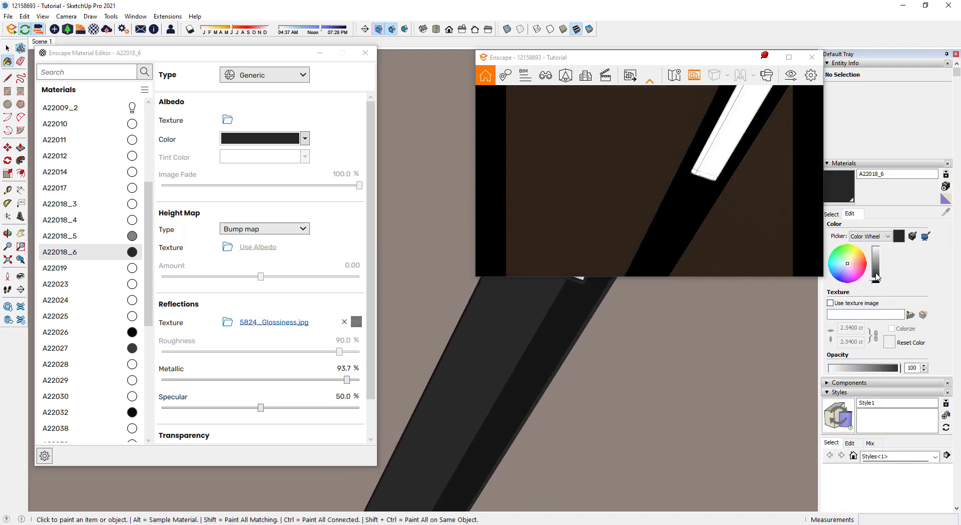
pyautogui.click(876, 277)
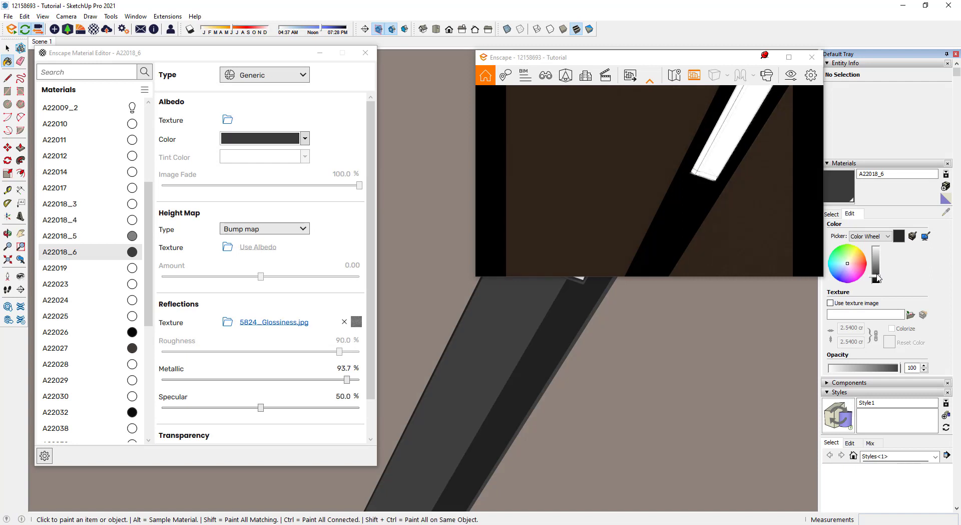
pyautogui.moveTo(510, 353)
pyautogui.mouseDown(button='middle')
pyautogui.moveTo(610, 482)
pyautogui.moveTo(481, 411)
pyautogui.moveTo(489, 391)
pyautogui.moveTo(392, 344)
pyautogui.moveTo(262, 361)
pyautogui.mouseUp(button='middle')
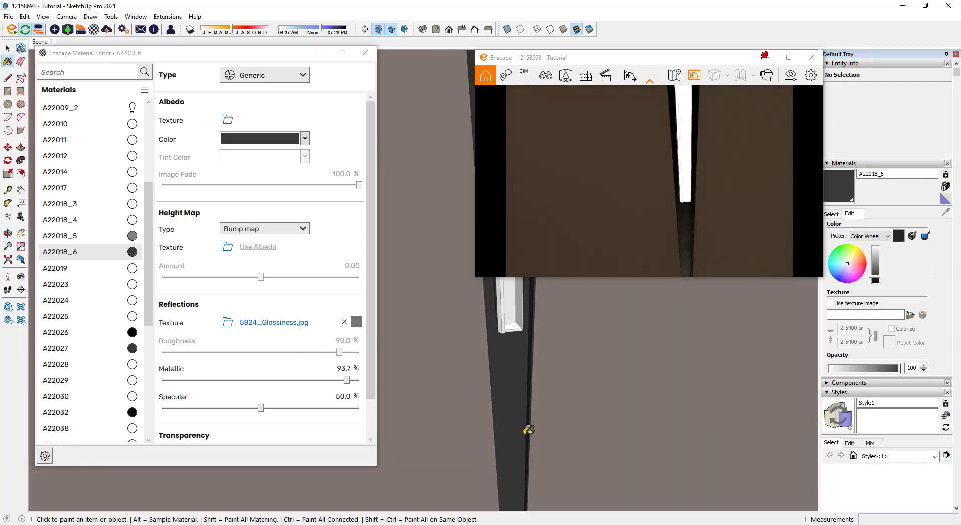
pyautogui.moveTo(529, 429)
pyautogui.mouseDown(button='middle')
pyautogui.moveTo(506, 418)
pyautogui.moveTo(453, 429)
pyautogui.moveTo(503, 378)
pyautogui.moveTo(510, 392)
pyautogui.moveTo(450, 414)
pyautogui.moveTo(580, 343)
pyautogui.mouseUp(button='middle')
pyautogui.scroll(-2, 579, 343)
pyautogui.scroll(-2, 556, 407)
pyautogui.scroll(-2, 540, 414)
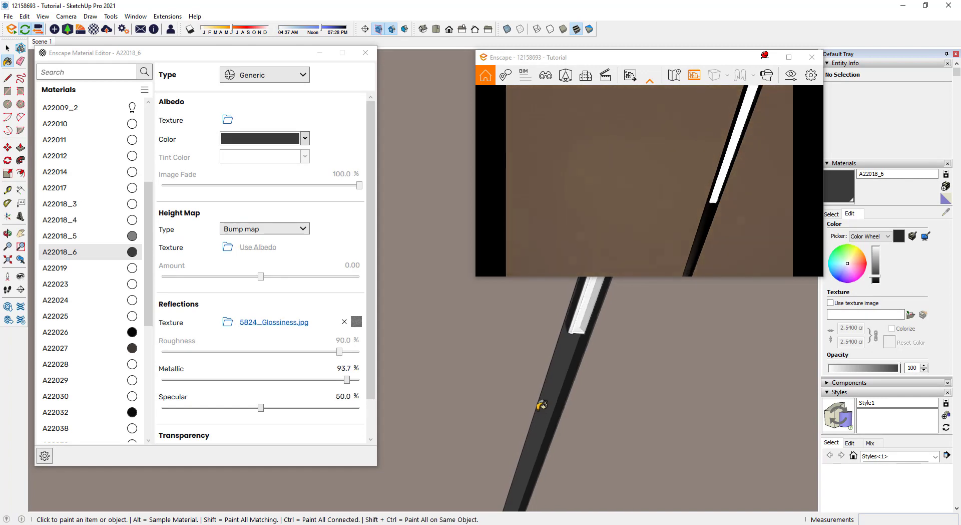
pyautogui.moveTo(541, 404)
pyautogui.mouseDown(button='middle')
pyautogui.moveTo(594, 382)
pyautogui.moveTo(696, 369)
pyautogui.mouseUp(button='middle')
# Sample the wall material A22002 for editing
pyautogui.click(830, 214)
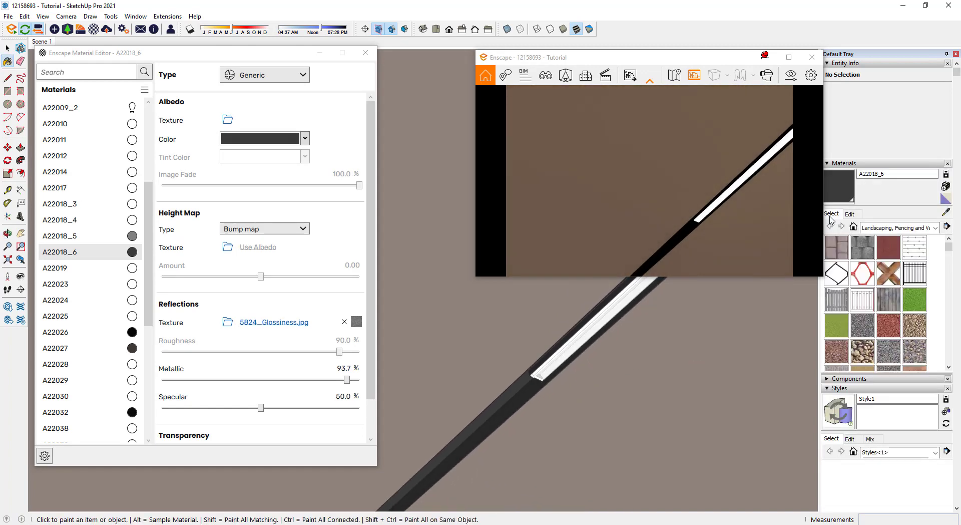
pyautogui.click(946, 213)
pyautogui.click(486, 320)
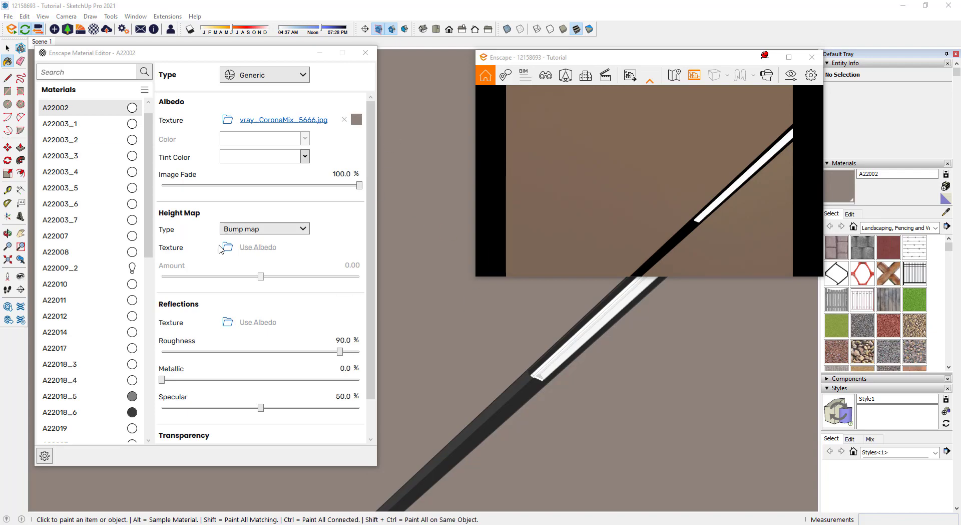
# Give the wall material A22002 the 5824_Glossiness reflection map
pyautogui.click(227, 322)
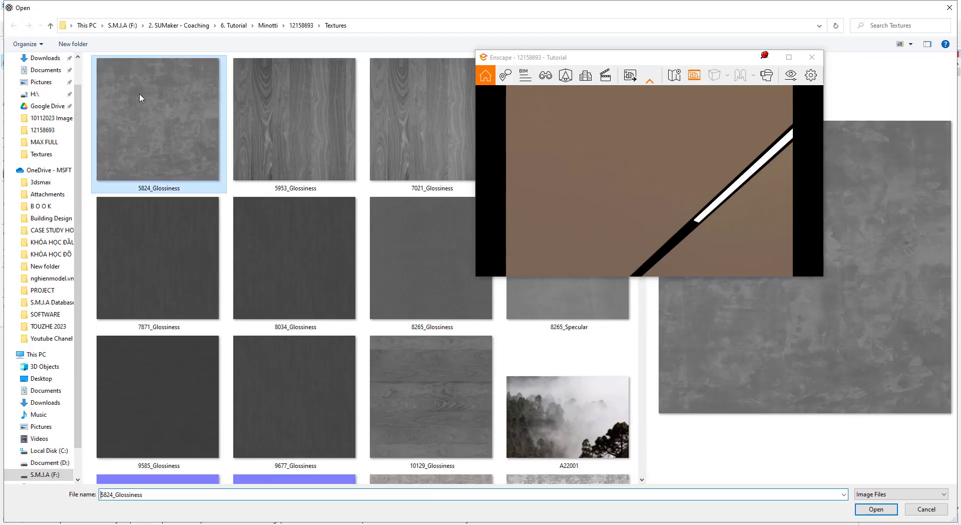
pyautogui.doubleClick(140, 97)
pyautogui.scroll(-5, 671, 418)
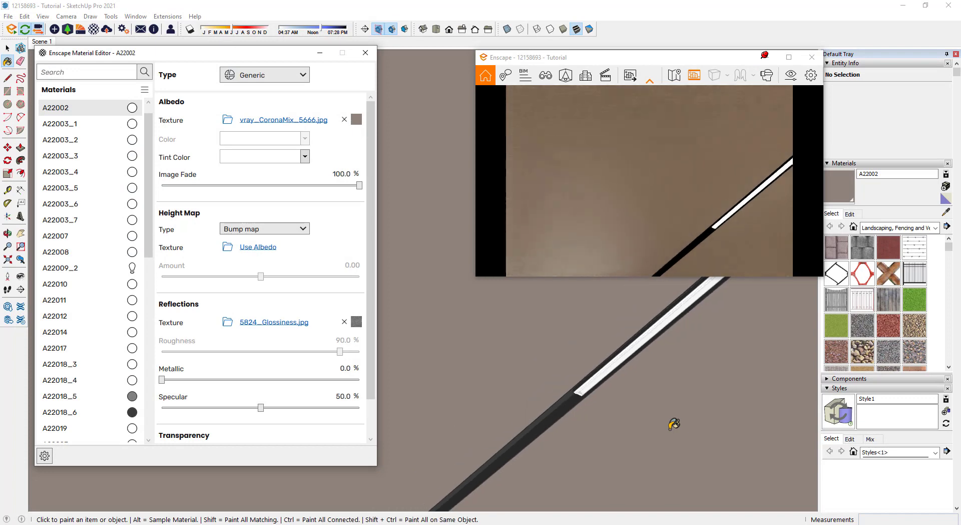
pyautogui.scroll(-10, 571, 401)
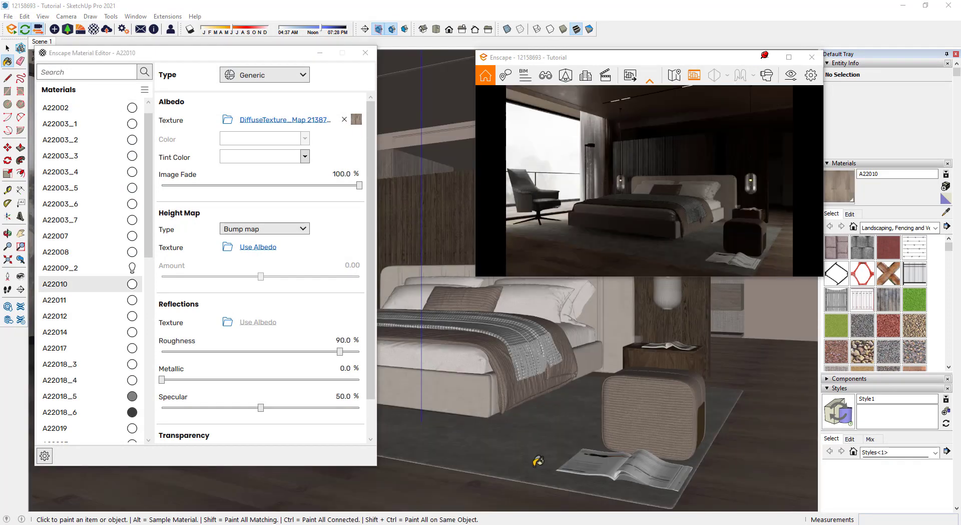
pyautogui.moveTo(519, 455); pyautogui.dragTo(418, 478, button='middle')
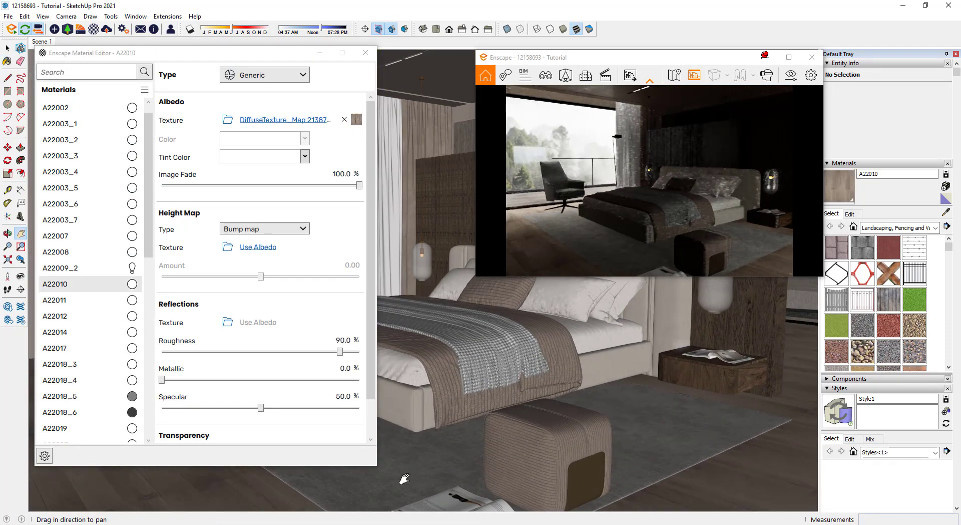
pyautogui.scroll(5, 640, 396)
pyautogui.moveTo(639, 396)
pyautogui.keyDown('shift'); pyautogui.mouseDown(button='middle')
pyautogui.moveTo(502, 408)
pyautogui.moveTo(473, 458)
pyautogui.moveTo(514, 394)
pyautogui.mouseUp(button='middle'); pyautogui.keyUp('shift')
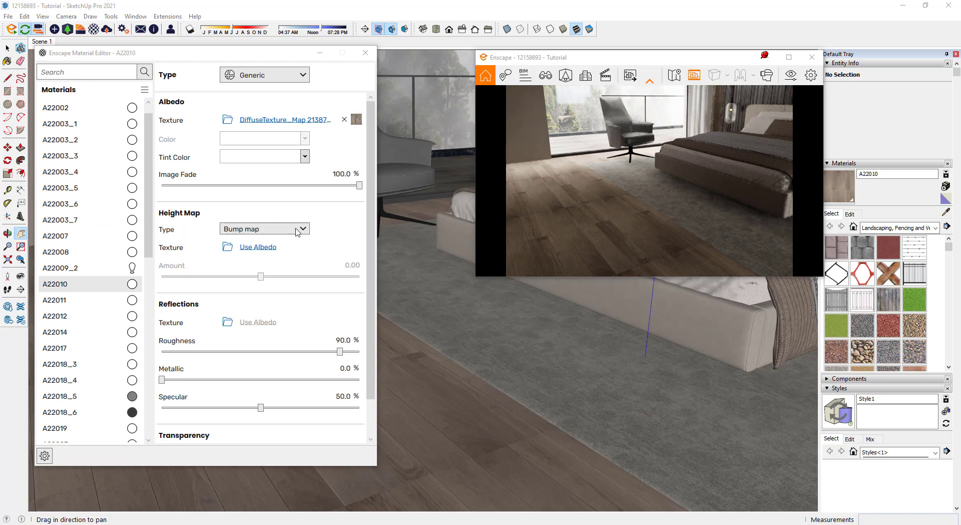
# Give floor material A22010 A22060.jpg as height map and 5824_Glossiness as reflection map
pyautogui.click(265, 247)
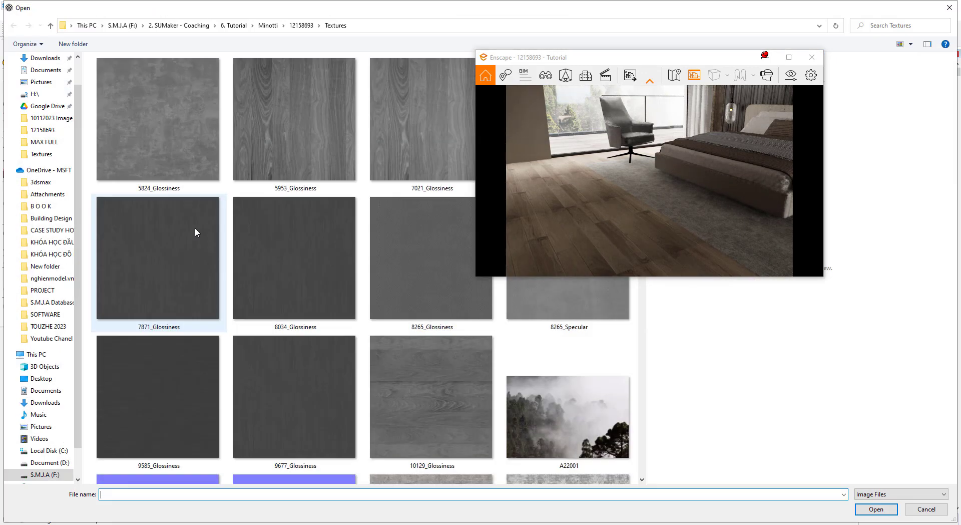
pyautogui.scroll(-5, 265, 299)
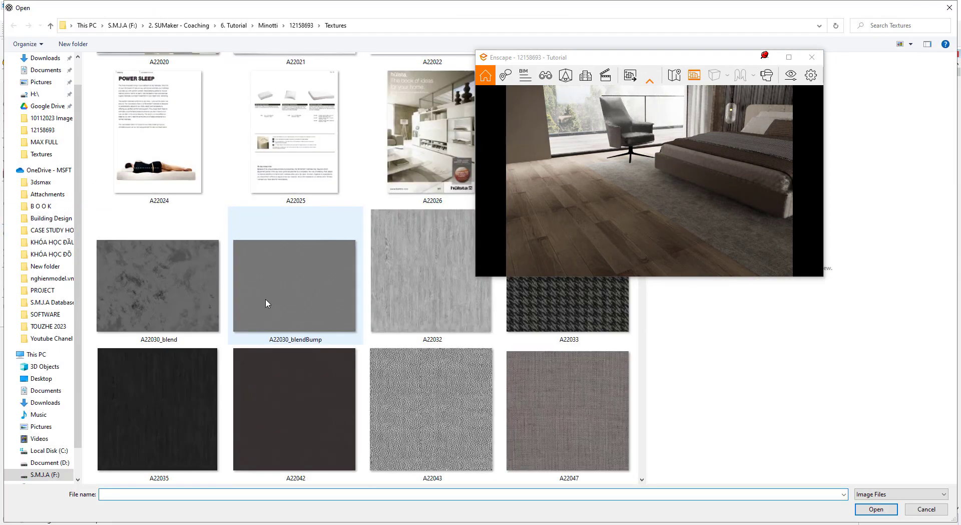
pyautogui.scroll(1, 266, 302)
pyautogui.scroll(1, 266, 302)
pyautogui.scroll(-1, 266, 302)
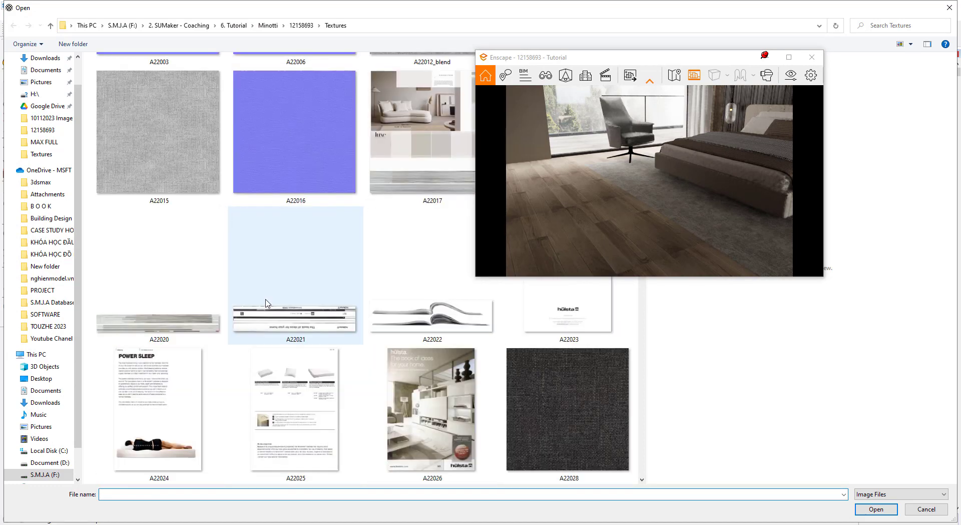
pyautogui.scroll(-3, 266, 303)
pyautogui.doubleClick(278, 285)
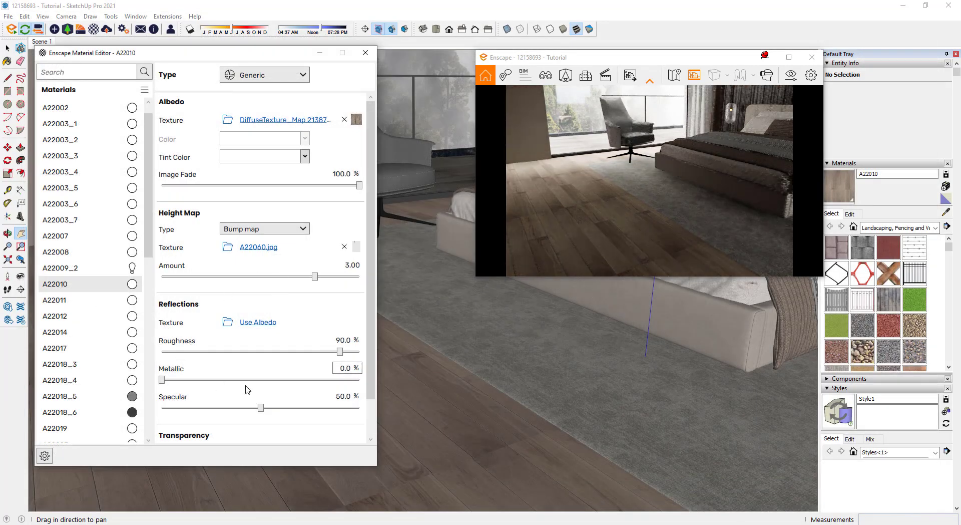
pyautogui.click(228, 322)
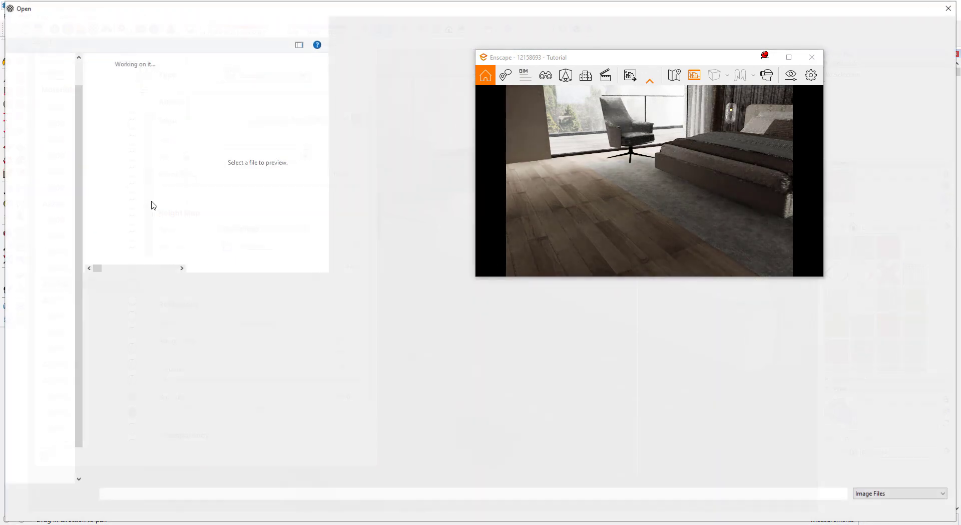
pyautogui.doubleClick(111, 100)
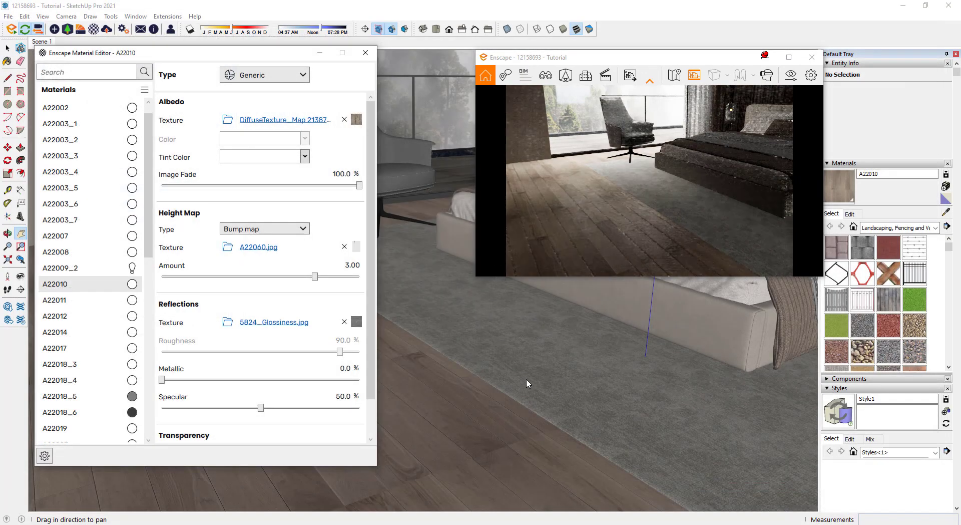
pyautogui.moveTo(472, 439); pyautogui.dragTo(426, 404)
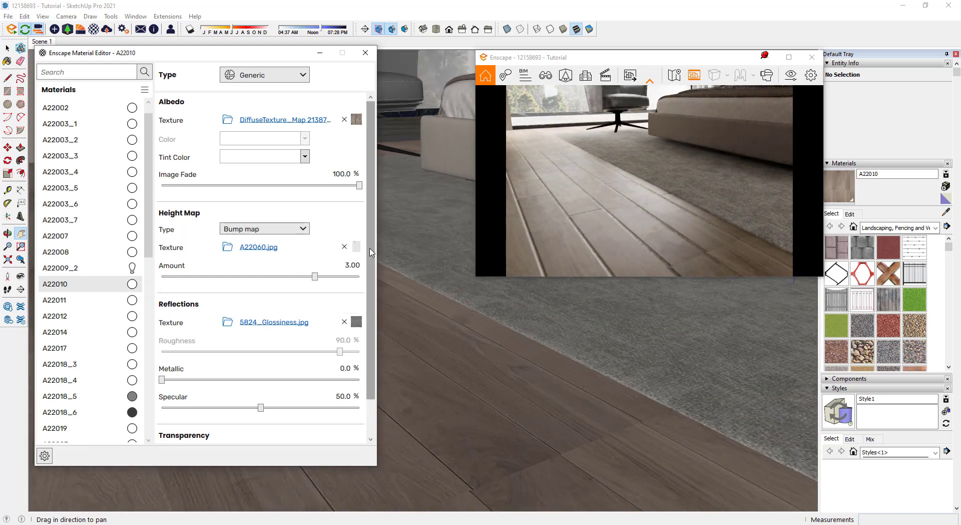
# Set the floor's height map amount to 4 and review its bump and roughness textures
pyautogui.click(349, 265)
pyautogui.write('4')
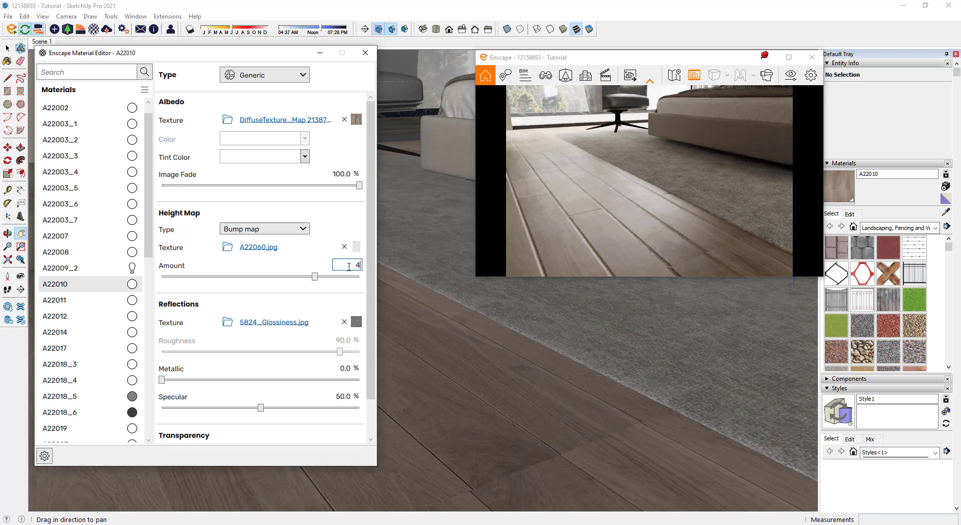
pyautogui.press('Return')
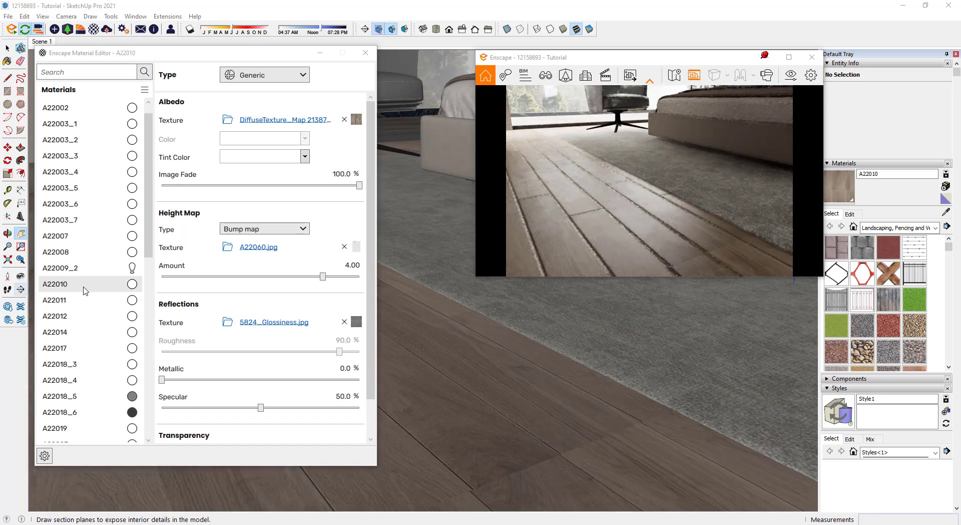
pyautogui.click(356, 246)
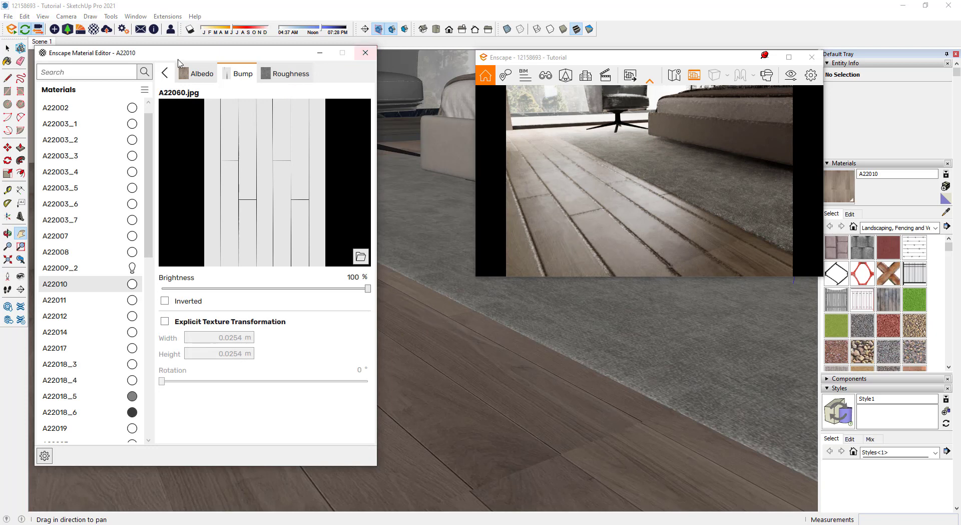
pyautogui.click(285, 75)
pyautogui.click(166, 74)
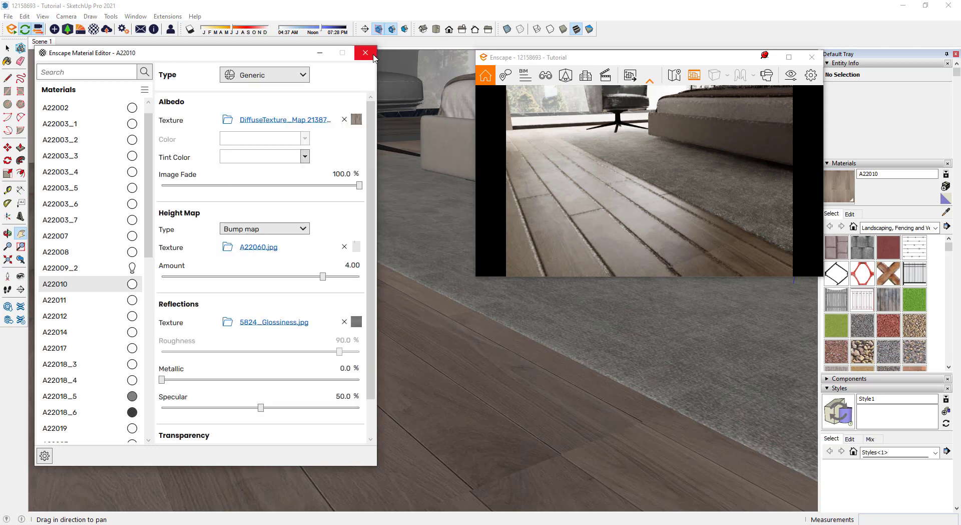
# Close the Enscape Material Editor to show the full bedroom scene
pyautogui.click(34, 43)
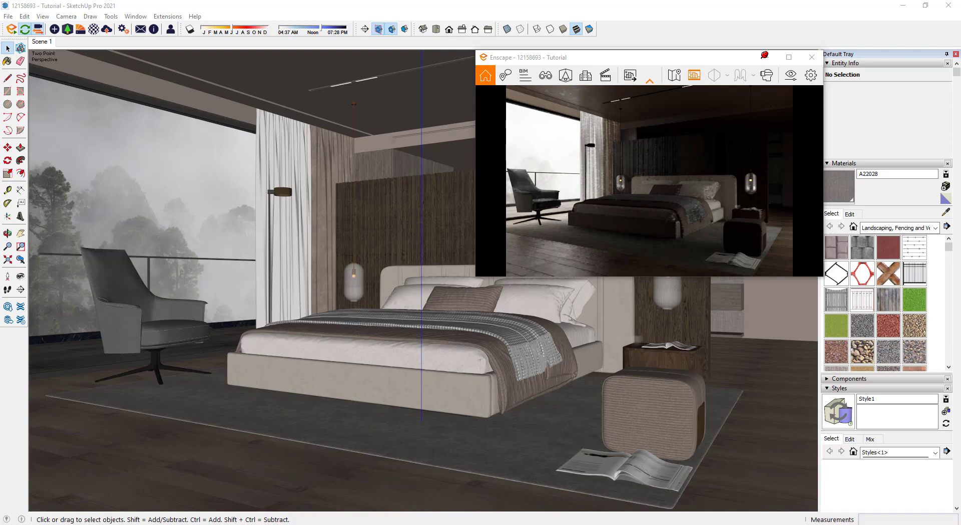
# Start an Enscape screenshot, open an earlier saved render in Photos, and flip to the other render
pyautogui.click(630, 75)
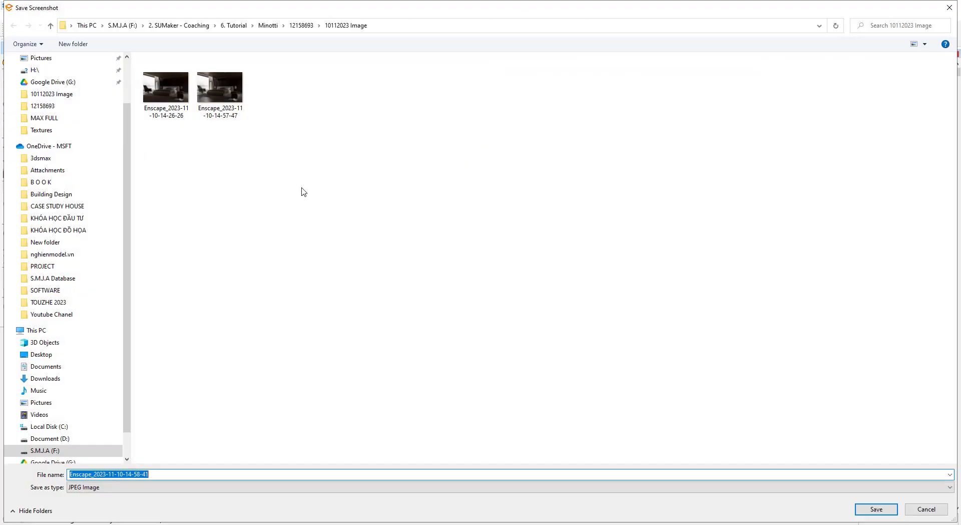
pyautogui.rightClick(230, 73)
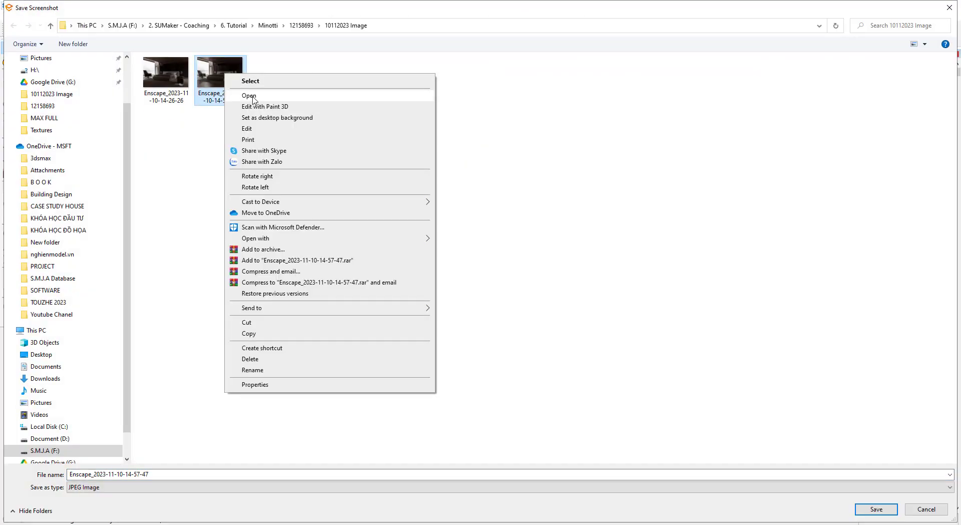
pyautogui.click(253, 96)
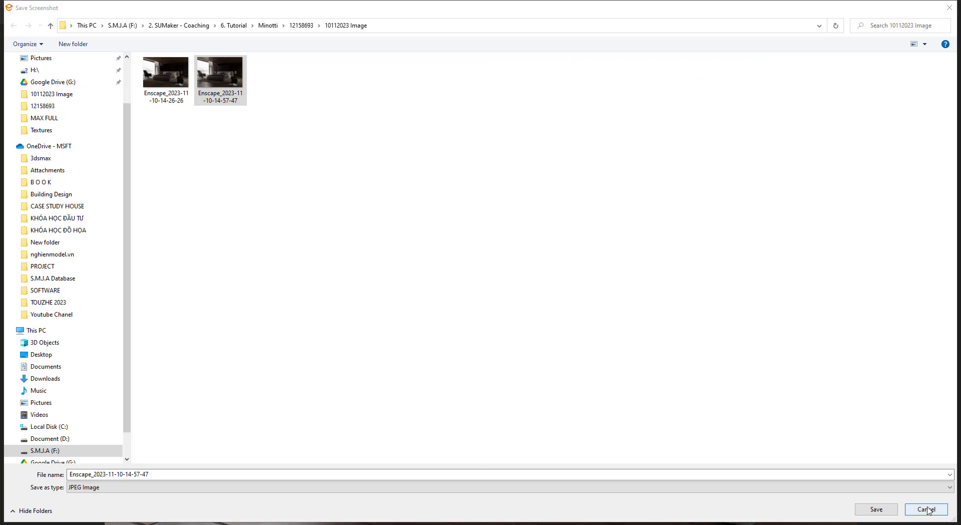
pyautogui.press('Right')
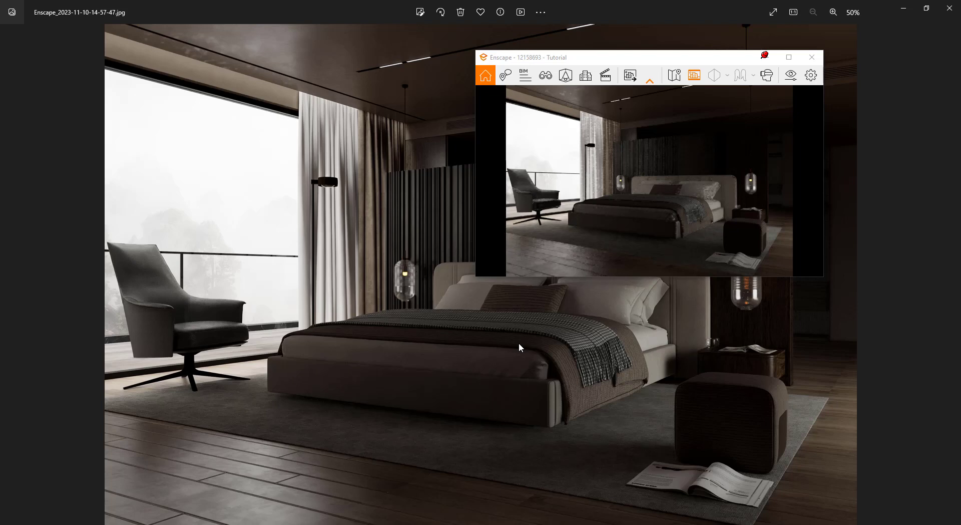
pyautogui.press('Left')
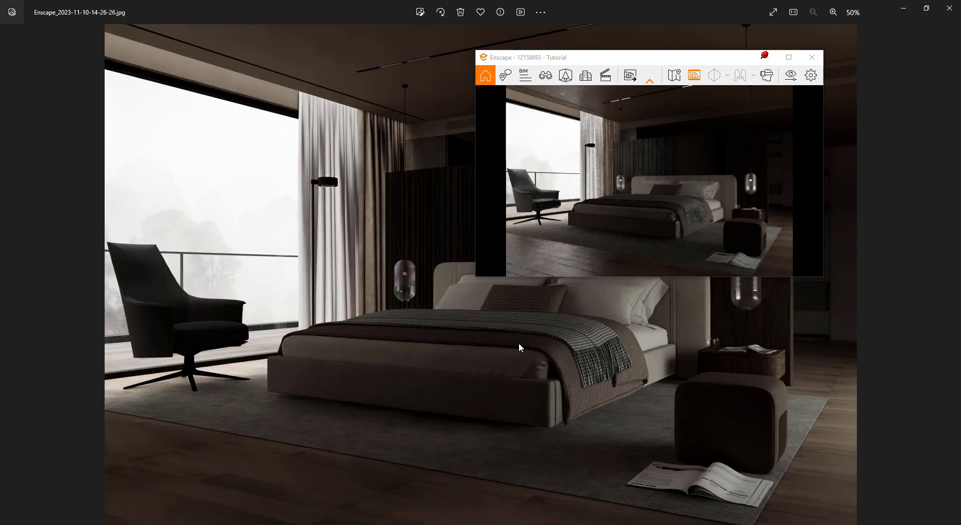
pyautogui.press('Right')
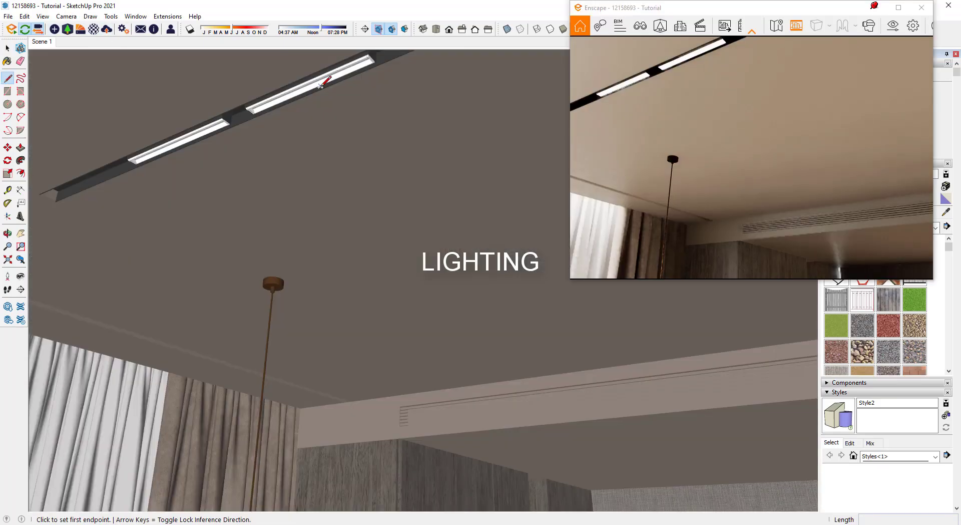
# Draw a guide line below the ceiling track and place an Enscape spot light on it
pyautogui.click(320, 86)
pyautogui.click(307, 234)
pyautogui.press('space')
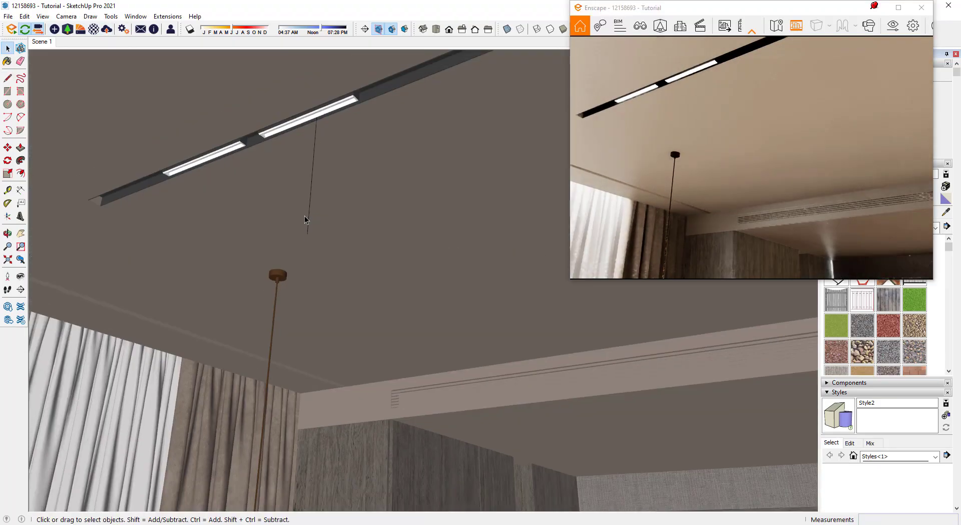
pyautogui.click(66, 30)
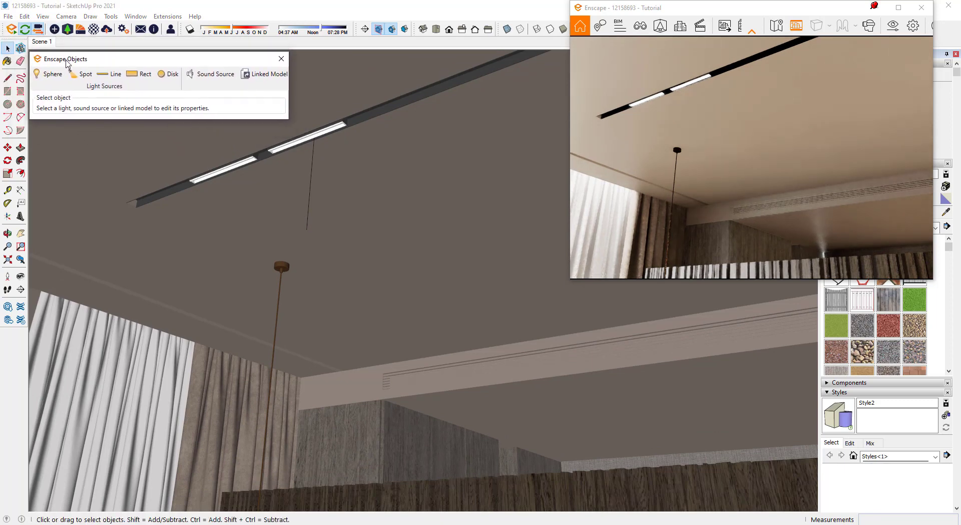
pyautogui.click(78, 75)
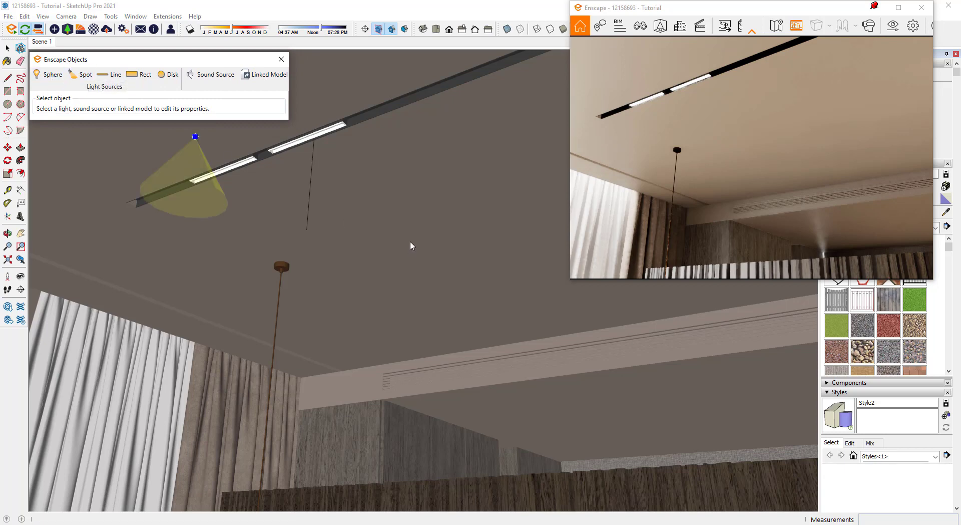
pyautogui.click(314, 138)
pyautogui.click(311, 162)
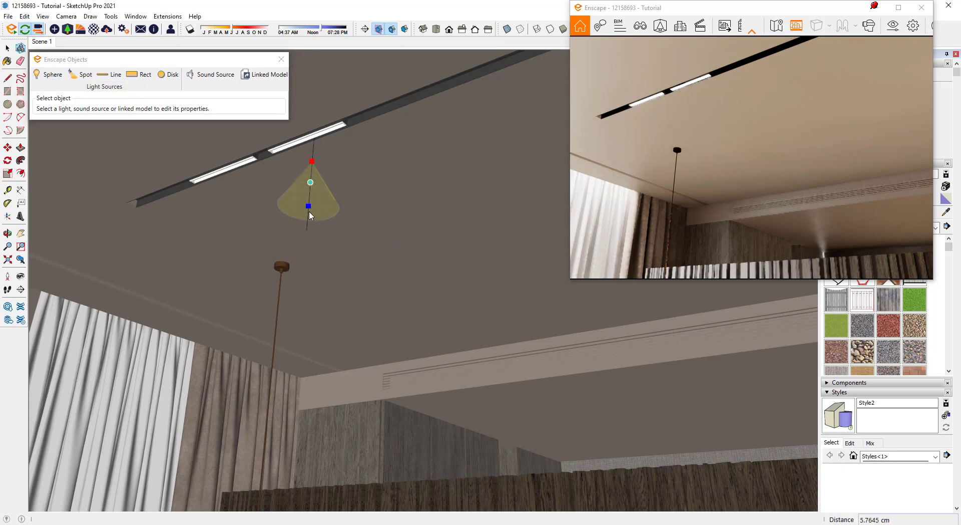
pyautogui.click(306, 231)
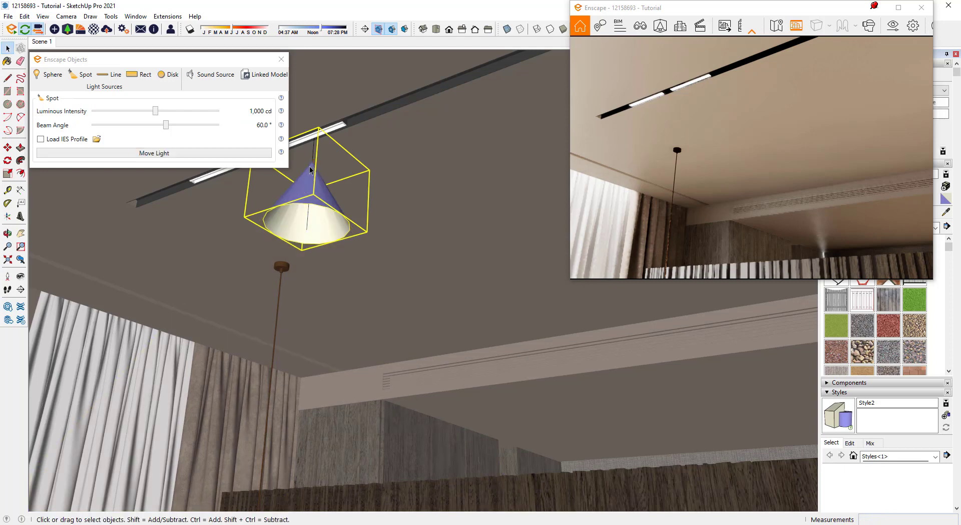
pyautogui.moveTo(213, 64); pyautogui.dragTo(211, 59)
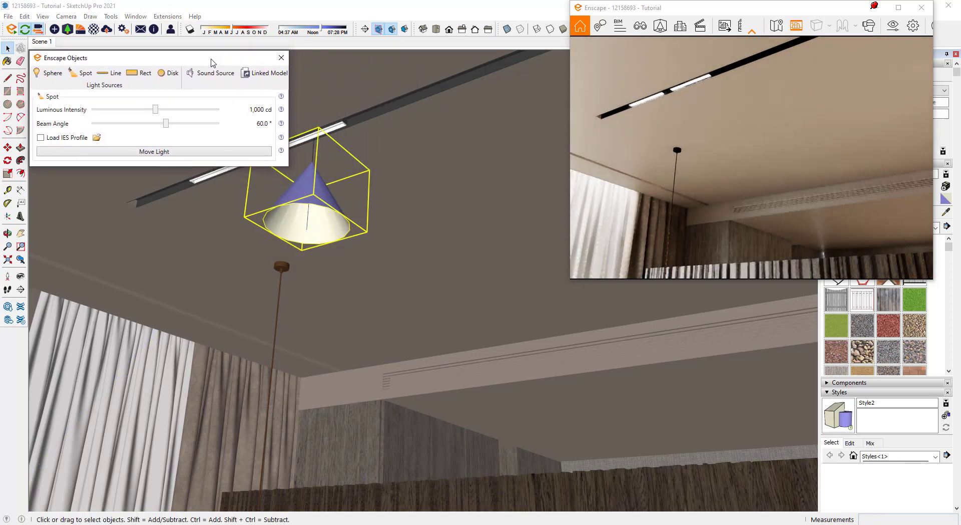
# Move the spot light up against the ceiling track
pyautogui.press('m')
pyautogui.click(312, 162)
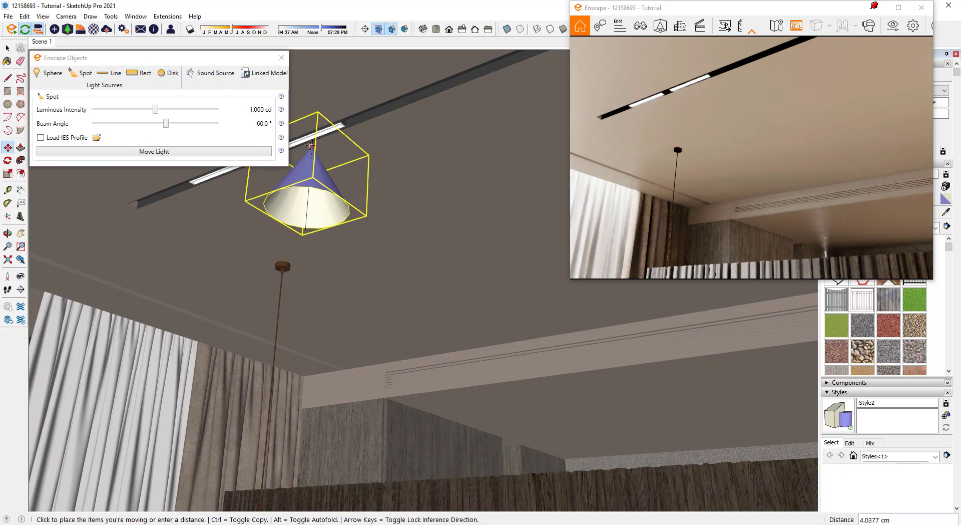
pyautogui.click(315, 212)
pyautogui.press('space')
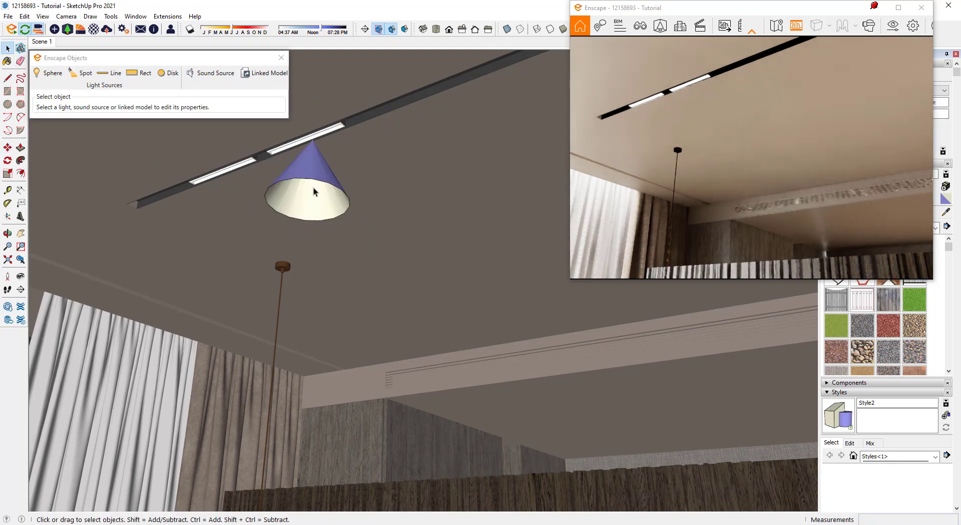
# Copy the spot light beside the original to form a pair
pyautogui.click(314, 192)
pyautogui.press('m')
pyautogui.click(380, 245)
pyautogui.press('ctrl')
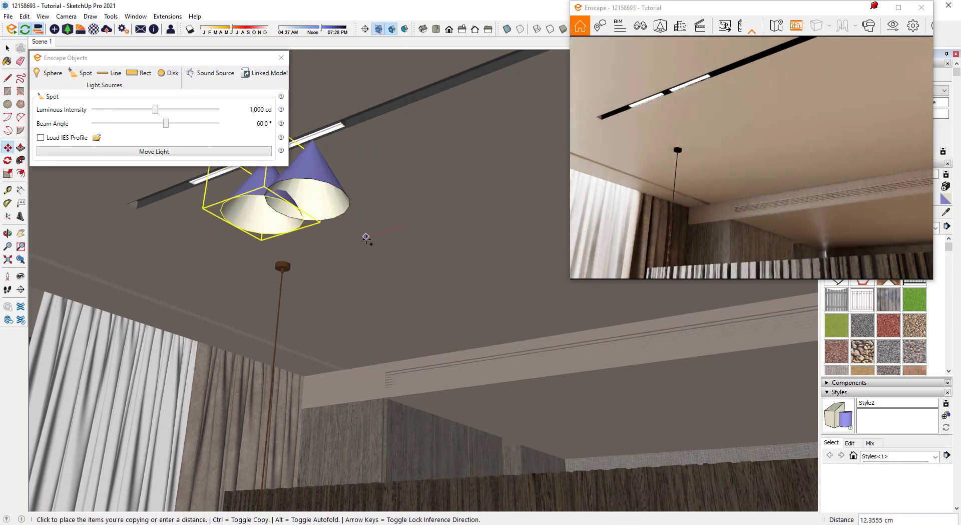
pyautogui.click(367, 239)
pyautogui.press('space')
pyautogui.moveTo(368, 239); pyautogui.dragTo(405, 251, button='middle')
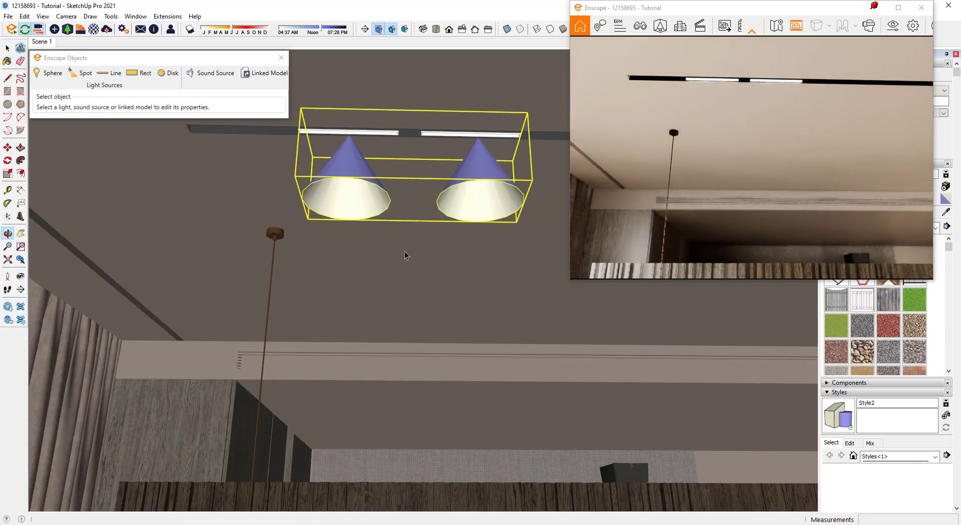
# Paint the spot light cones with the orange Color C03
pyautogui.press('m')
pyautogui.click(451, 265)
pyautogui.press('ctrl')
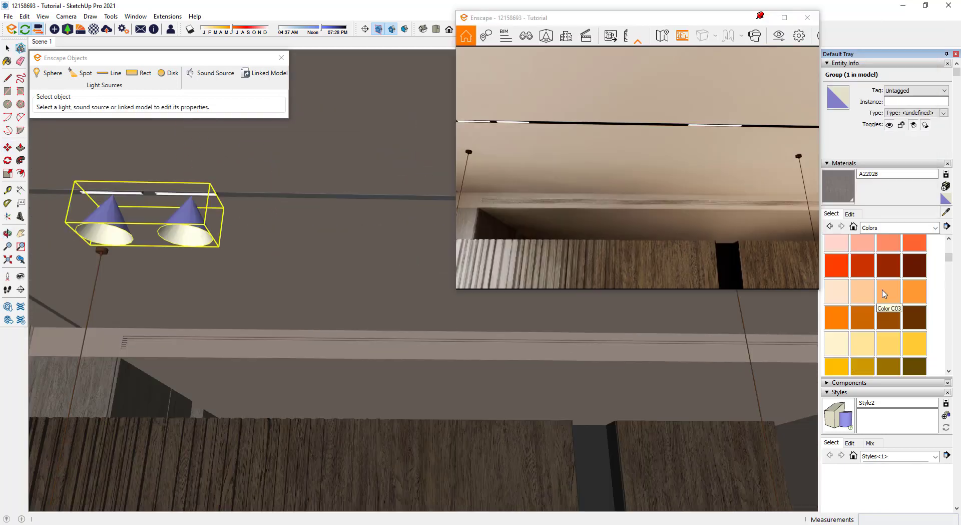
pyautogui.click(884, 294)
pyautogui.click(193, 216)
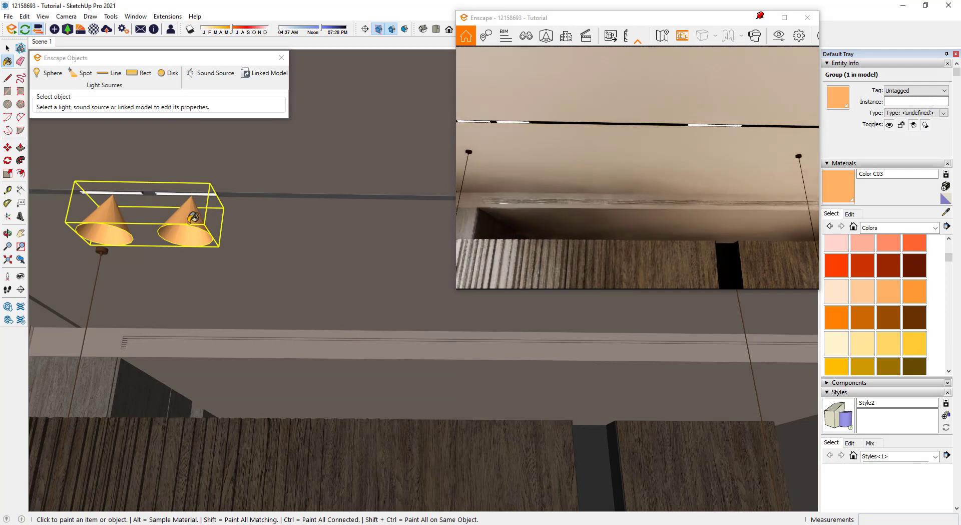
pyautogui.press('space')
# Copy the light pair further along the ceiling track
pyautogui.press('m')
pyautogui.press('ctrl')
pyautogui.click(158, 171)
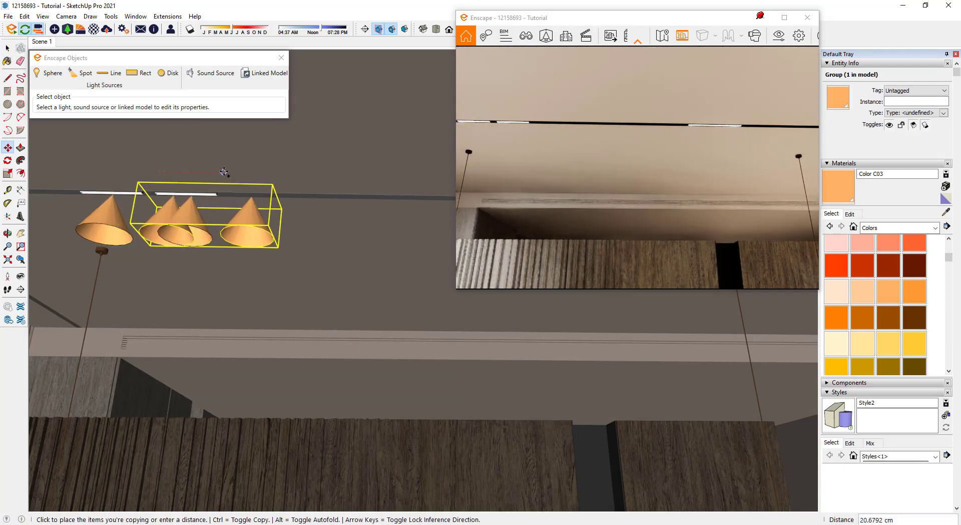
pyautogui.moveTo(223, 172); pyautogui.dragTo(156, 188, button='middle')
pyautogui.moveTo(293, 171); pyautogui.dragTo(225, 193, button='middle')
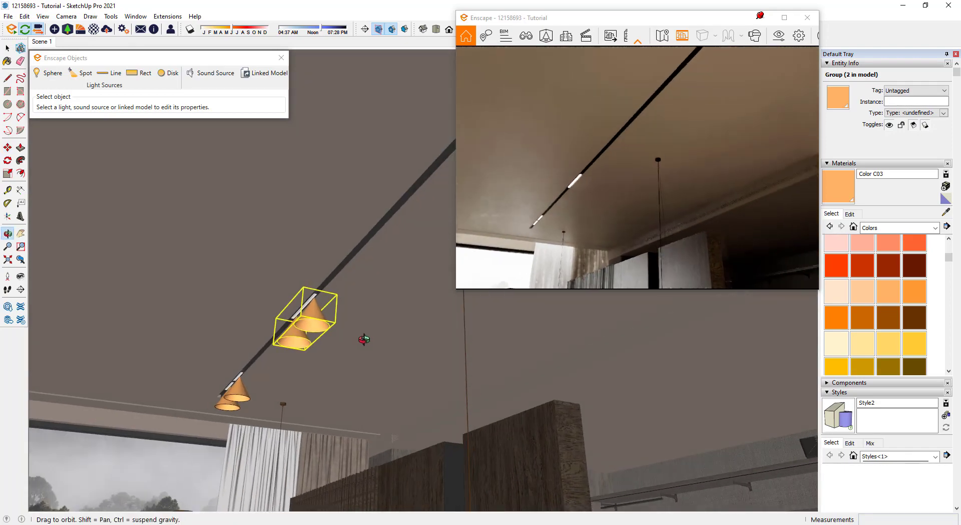
pyautogui.moveTo(193, 184)
pyautogui.mouseDown(button='middle')
pyautogui.moveTo(307, 337)
pyautogui.moveTo(728, 320)
pyautogui.moveTo(614, 371)
pyautogui.mouseUp(button='middle')
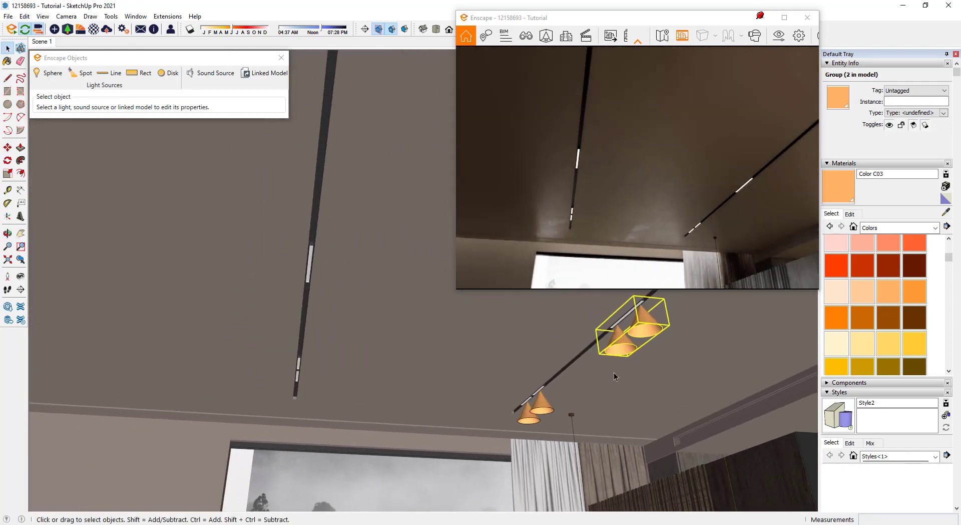
pyautogui.press('space')
# Copy both light pairs onto the other ceiling track, giving four pairs
pyautogui.keyDown('shift'); pyautogui.click(546, 400); pyautogui.keyUp('shift')
pyautogui.press('m')
pyautogui.click(539, 365)
pyautogui.press('ctrl')
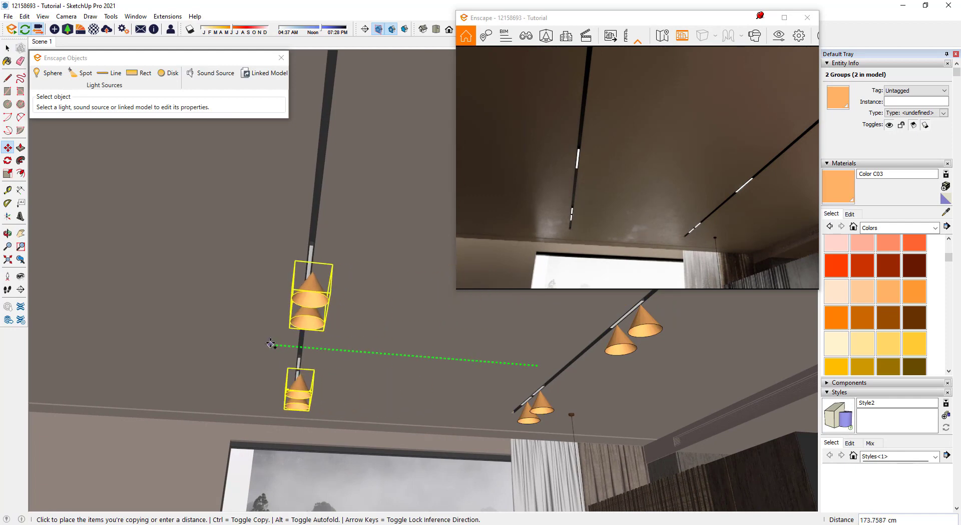
pyautogui.click(381, 343)
pyautogui.moveTo(382, 343)
pyautogui.mouseDown(button='middle')
pyautogui.moveTo(485, 333)
pyautogui.moveTo(575, 347)
pyautogui.moveTo(579, 382)
pyautogui.moveTo(532, 369)
pyautogui.moveTo(500, 344)
pyautogui.moveTo(564, 365)
pyautogui.moveTo(358, 328)
pyautogui.mouseUp(button='middle')
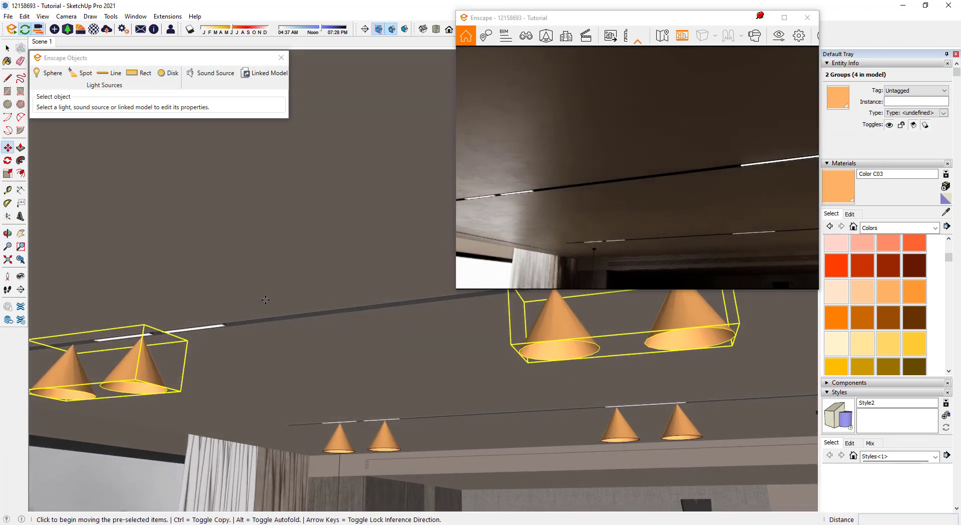
pyautogui.click(322, 304)
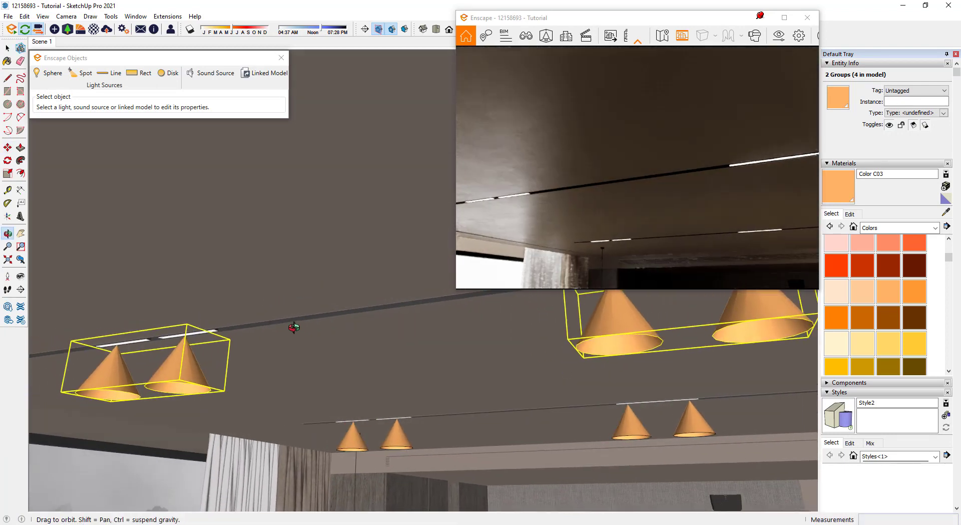
pyautogui.moveTo(318, 304); pyautogui.dragTo(216, 348, button='middle')
pyautogui.press('space')
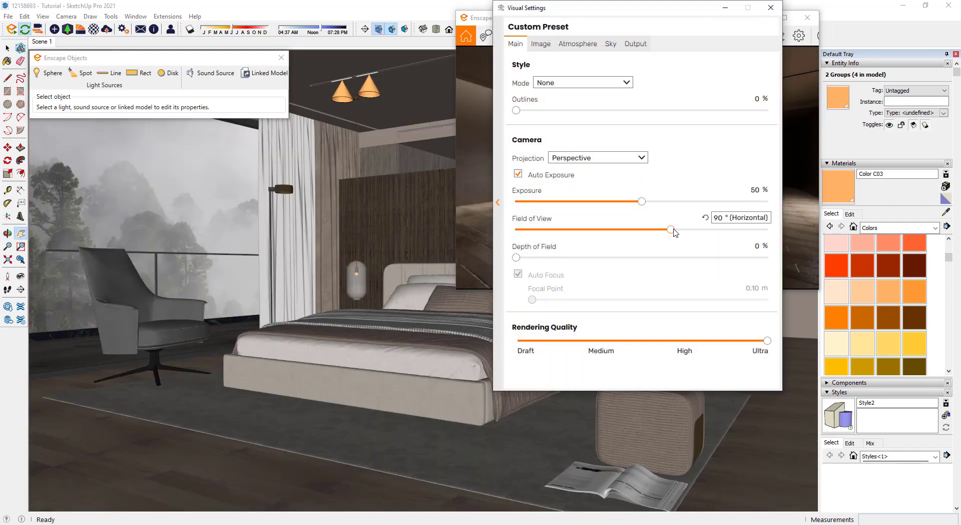
# Lower the Enscape field of view to 58°, close Visual Settings, and orbit toward the wooden ledge
pyautogui.moveTo(671, 229); pyautogui.dragTo(611, 229)
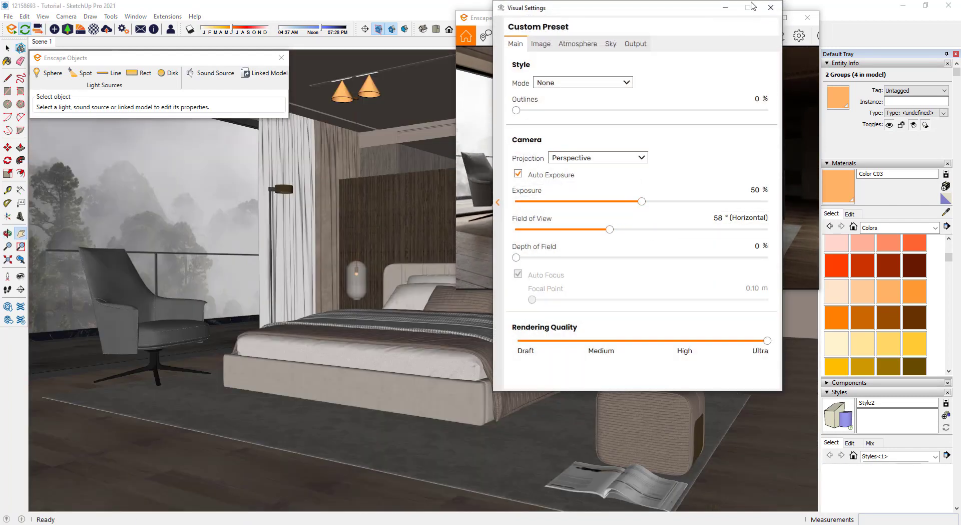
pyautogui.click(771, 7)
pyautogui.moveTo(271, 299)
pyautogui.mouseDown(button='middle')
pyautogui.moveTo(269, 329)
pyautogui.moveTo(515, 446)
pyautogui.moveTo(274, 290)
pyautogui.moveTo(455, 457)
pyautogui.moveTo(612, 487)
pyautogui.moveTo(337, 371)
pyautogui.moveTo(264, 248)
pyautogui.moveTo(296, 271)
pyautogui.moveTo(354, 259)
pyautogui.moveTo(311, 298)
pyautogui.moveTo(300, 275)
pyautogui.mouseUp(button='middle')
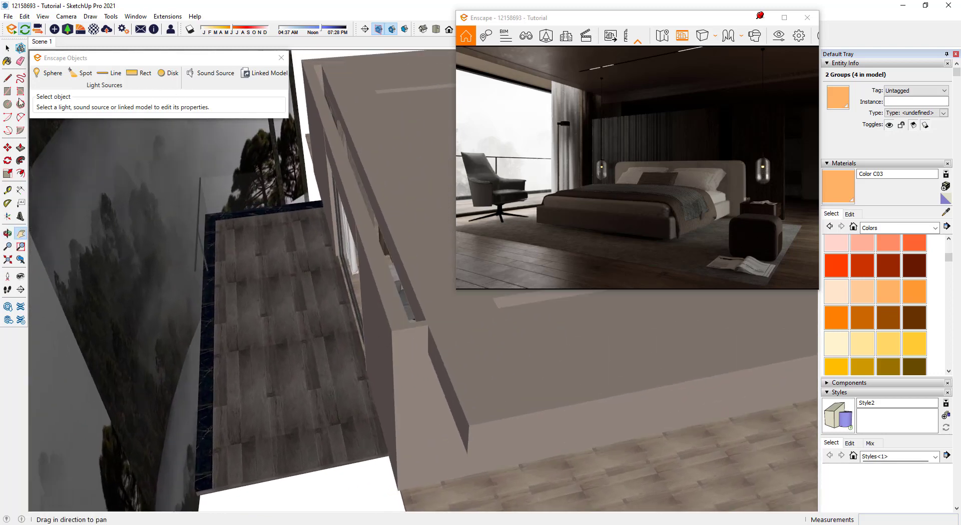
# Draw a helper triangle on the wood ledge and place an Enscape spot light on it
pyautogui.click(8, 78)
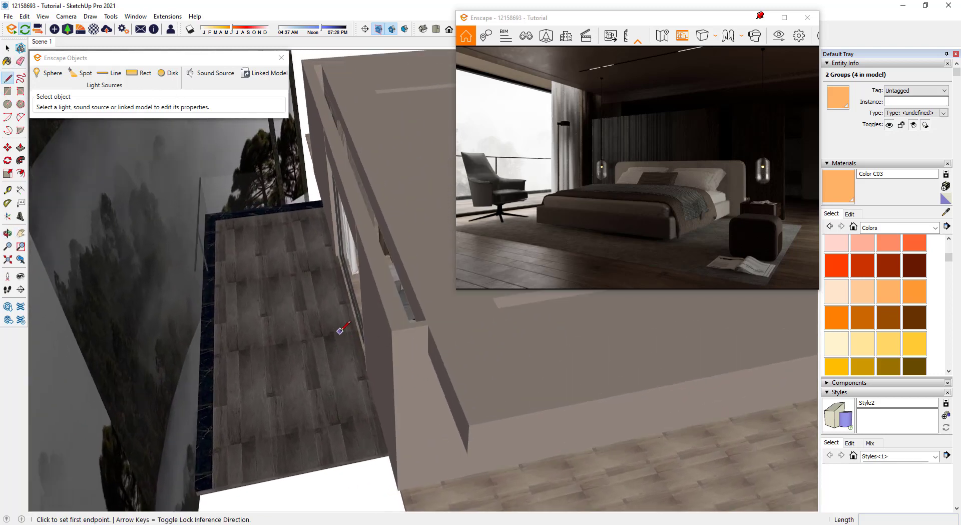
pyautogui.click(340, 331)
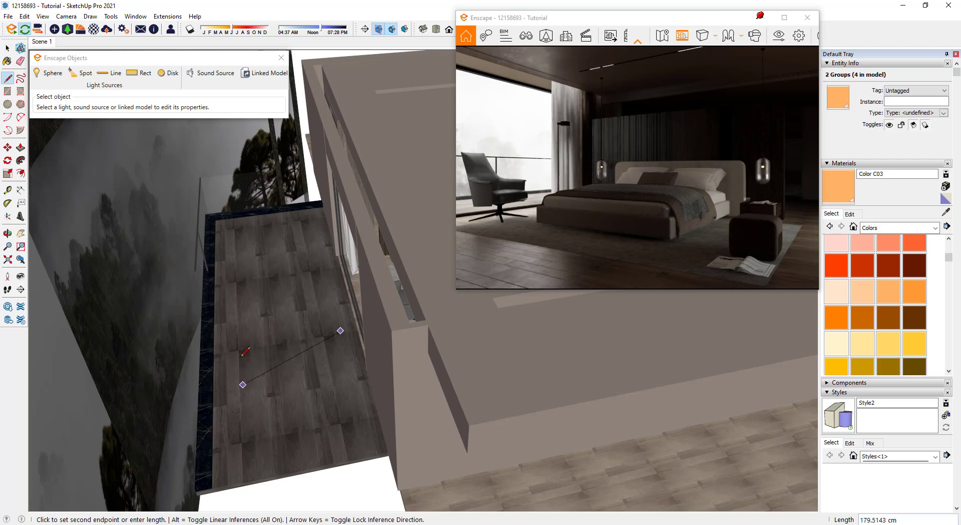
pyautogui.click(243, 384)
pyautogui.click(225, 306)
pyautogui.click(340, 331)
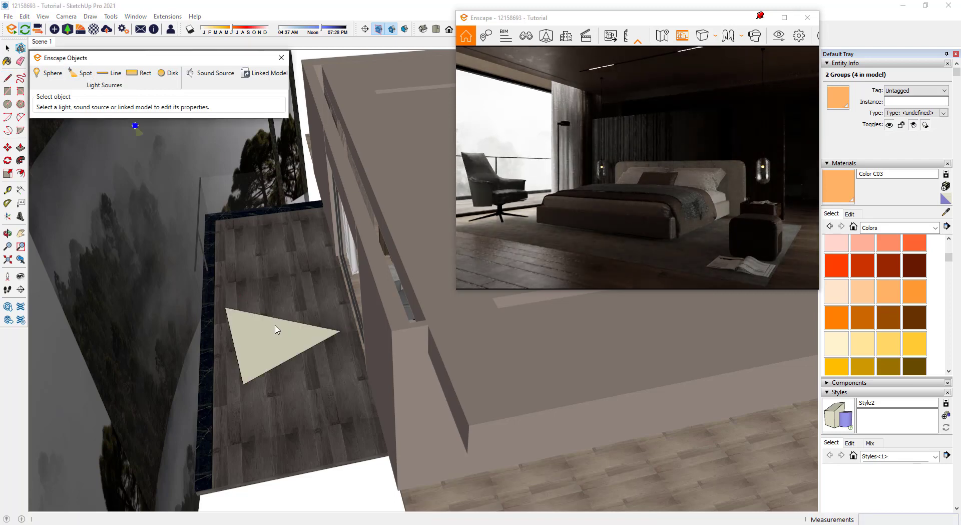
pyautogui.click(243, 310)
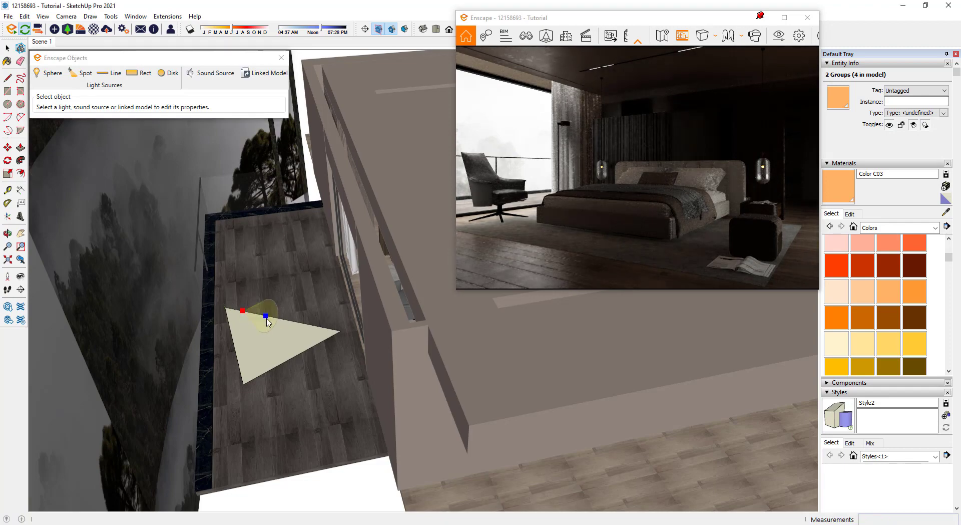
pyautogui.click(309, 326)
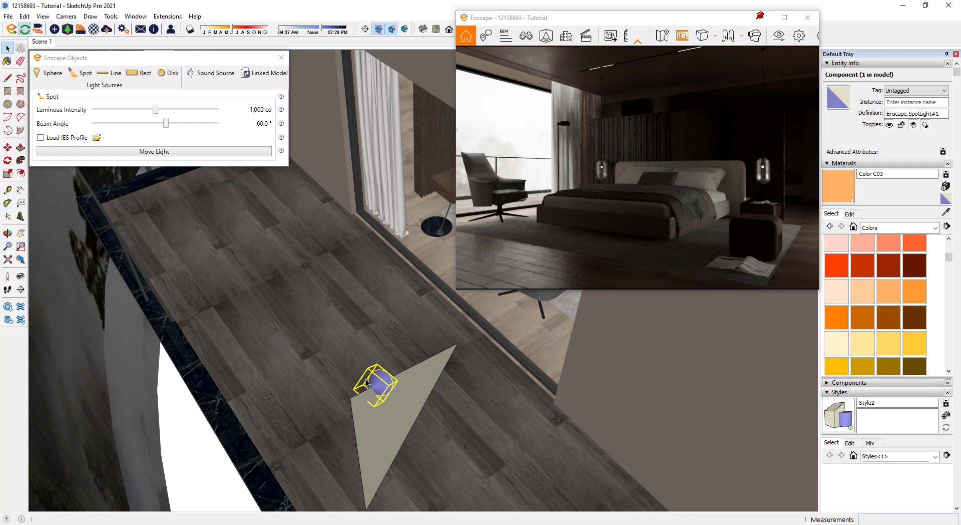
# Group the helper triangle and delete it, leaving only the spot light
pyautogui.moveTo(250, 329); pyautogui.dragTo(373, 381, button='middle')
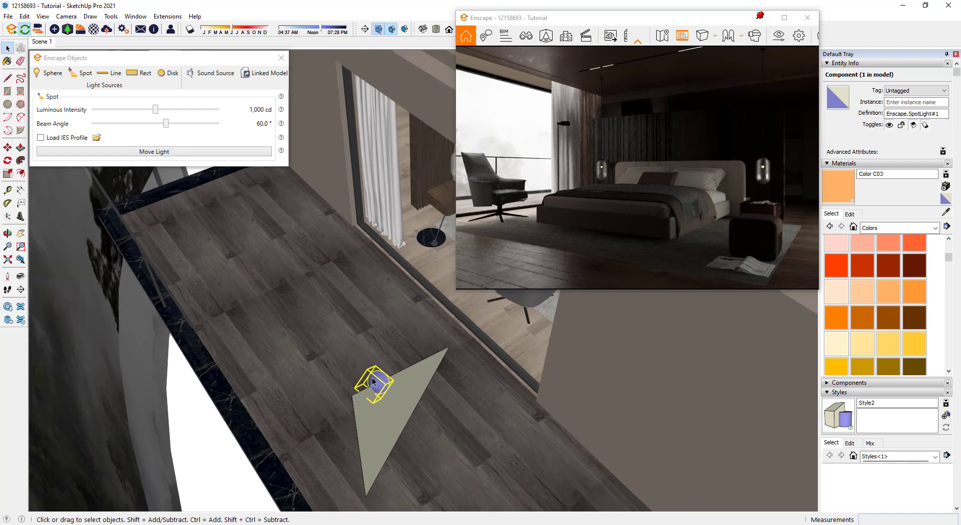
pyautogui.doubleClick(396, 399)
pyautogui.rightClick(397, 399)
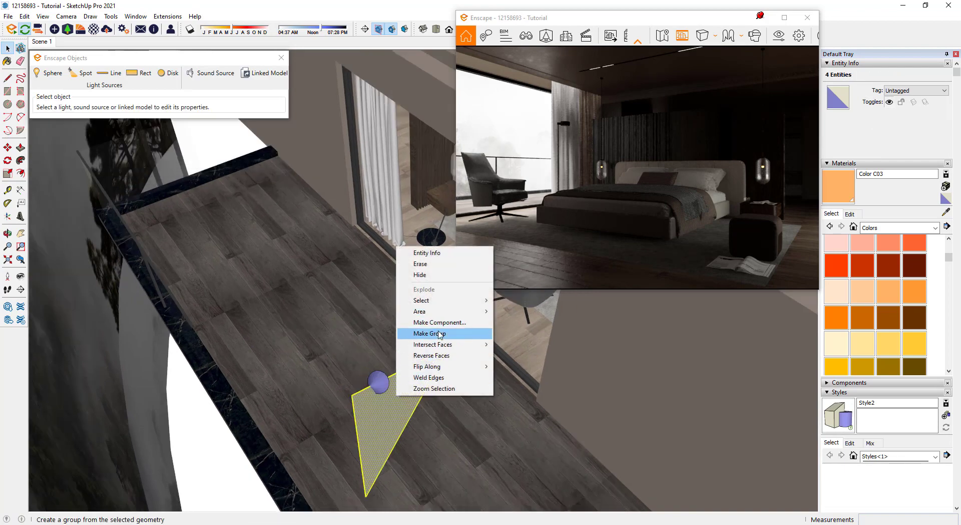
pyautogui.click(441, 332)
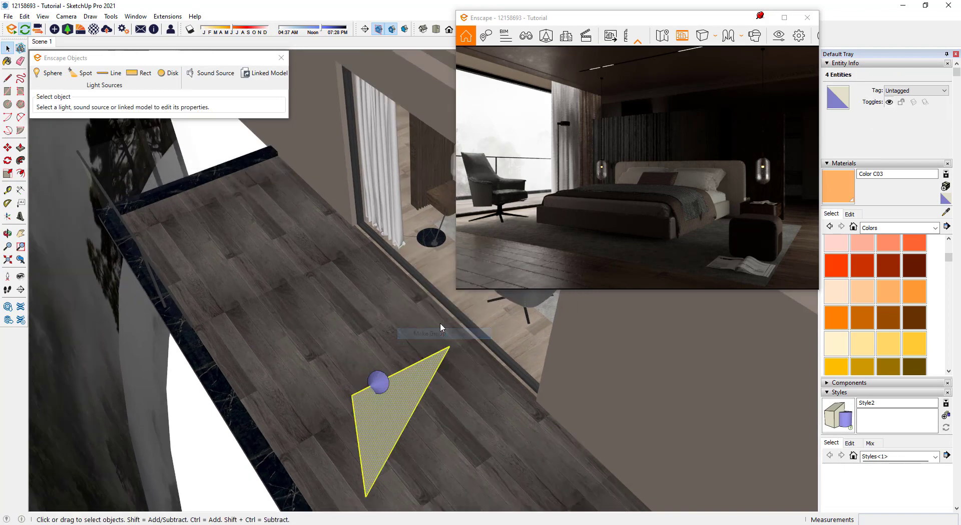
pyautogui.press('Delete')
# Paint the spot light orange
pyautogui.click(380, 383)
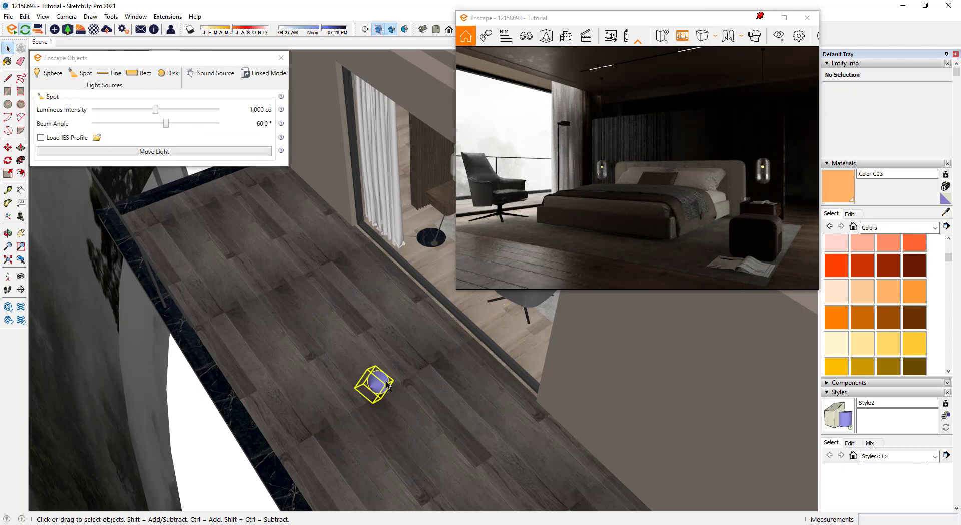
pyautogui.click(839, 190)
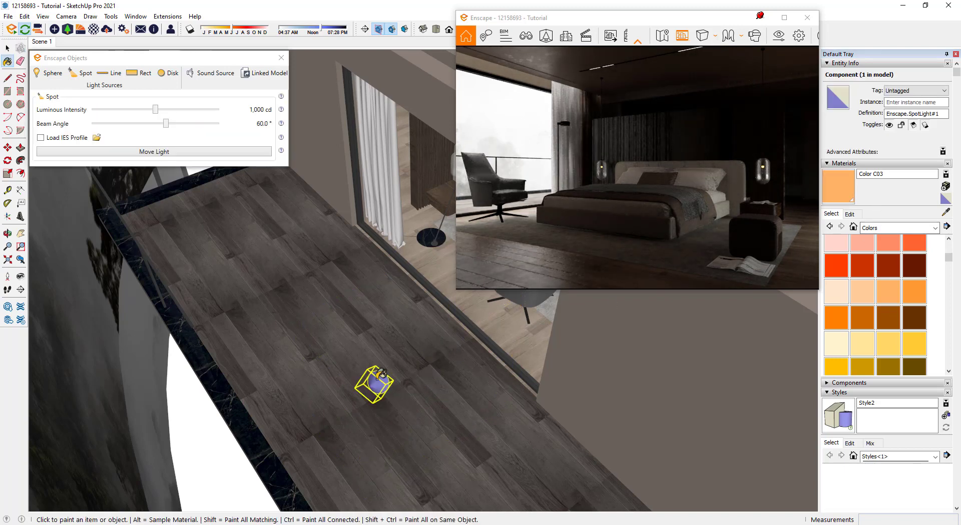
pyautogui.click(381, 373)
pyautogui.press('space')
# Copy the spot light beside the original and group the two lights
pyautogui.moveTo(373, 388); pyautogui.dragTo(368, 385, button='middle')
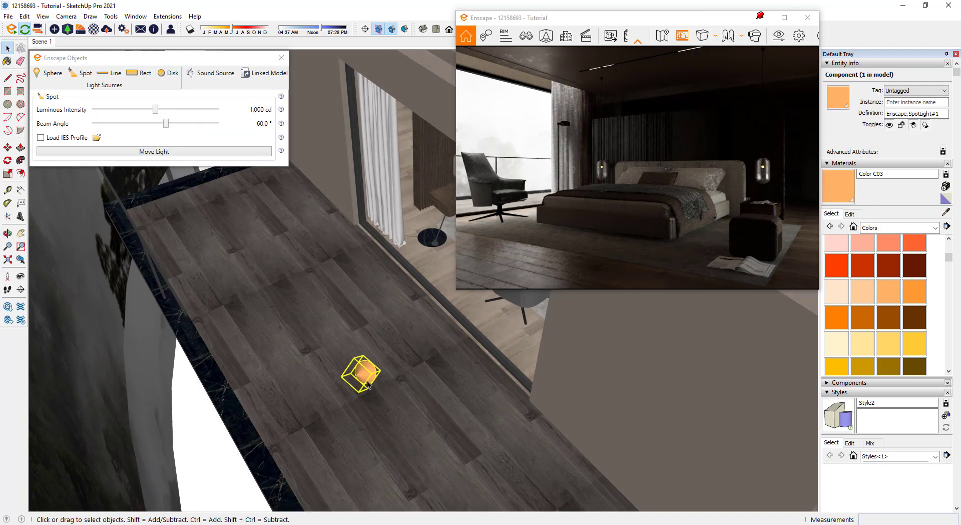
pyautogui.press('m')
pyautogui.press('ctrl')
pyautogui.click(392, 438)
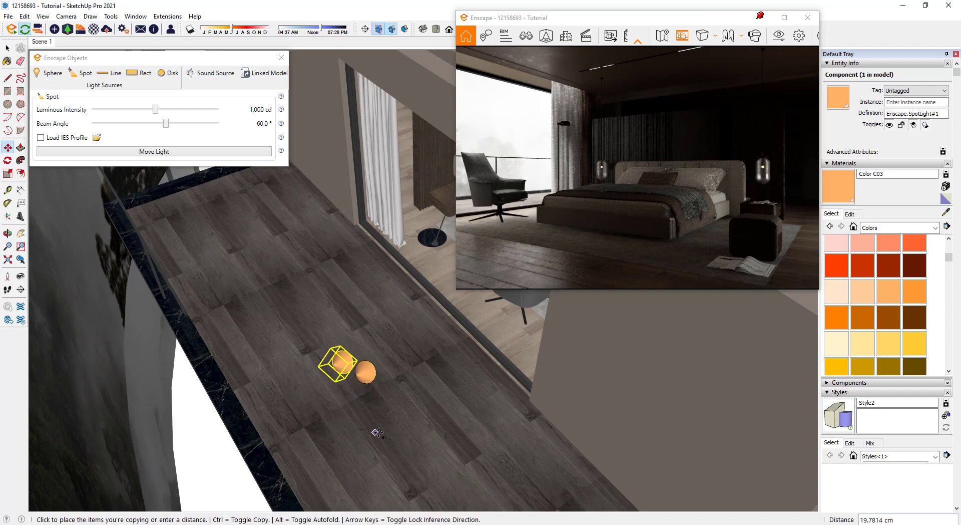
pyautogui.click(380, 430)
pyautogui.press('space')
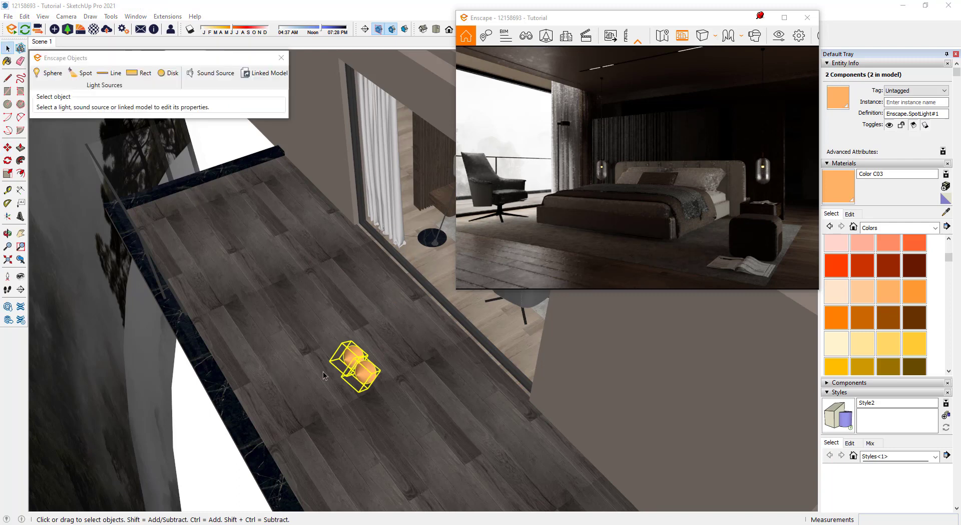
pyautogui.rightClick(366, 377)
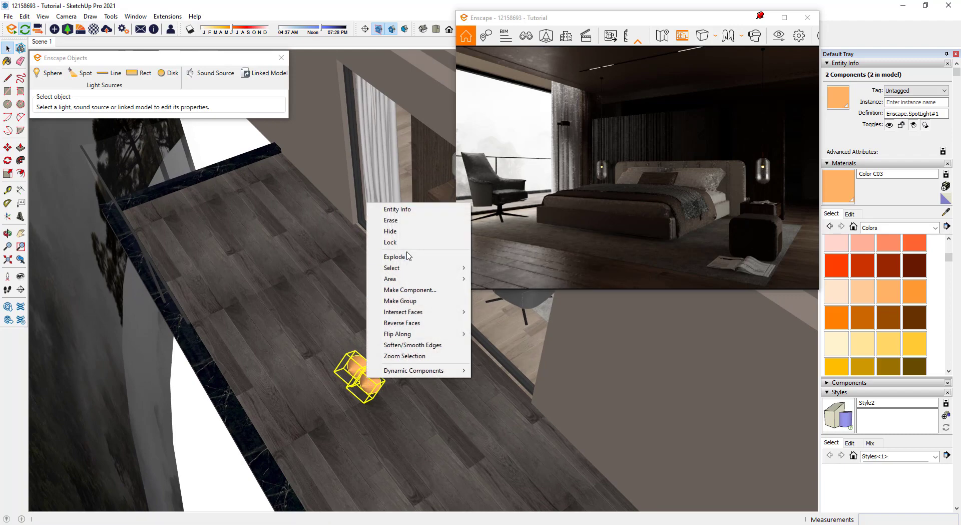
pyautogui.click(400, 301)
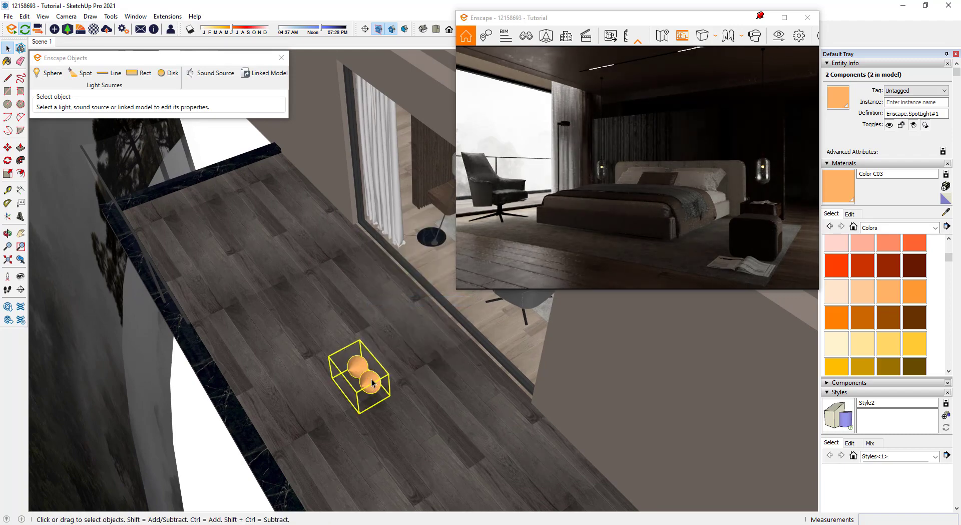
# Inside the group, array the spot light into a row of 10 copies
pyautogui.doubleClick(361, 374)
pyautogui.click(362, 373)
pyautogui.press('m')
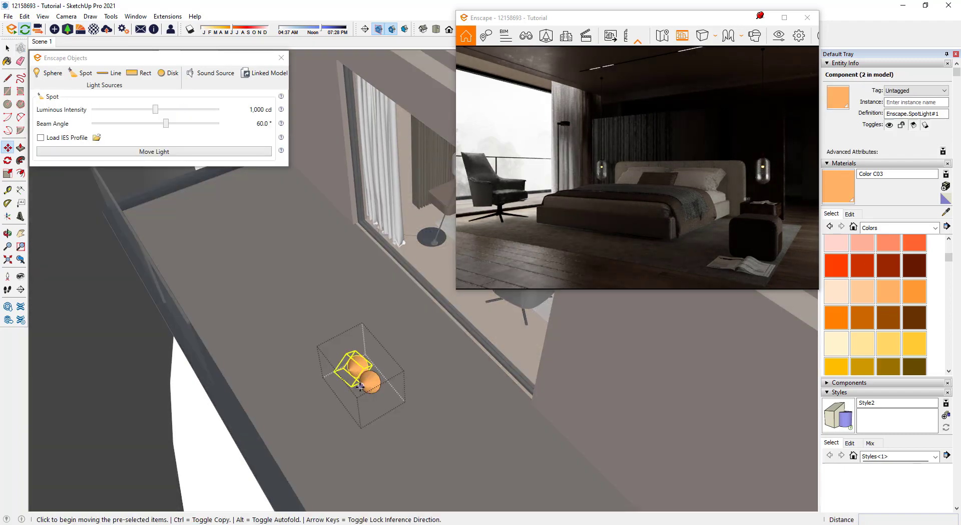
pyautogui.click(361, 385)
pyautogui.press('ctrl')
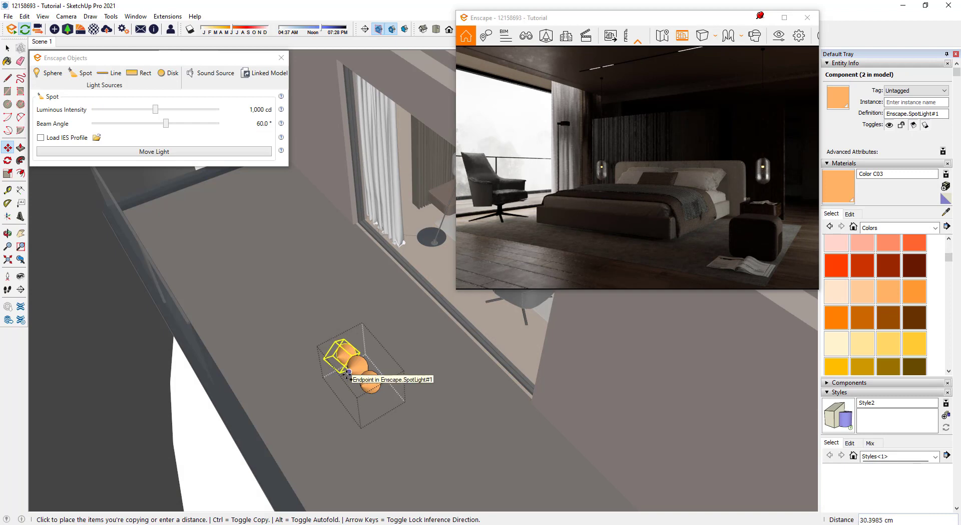
pyautogui.click(348, 371)
pyautogui.write('10x')
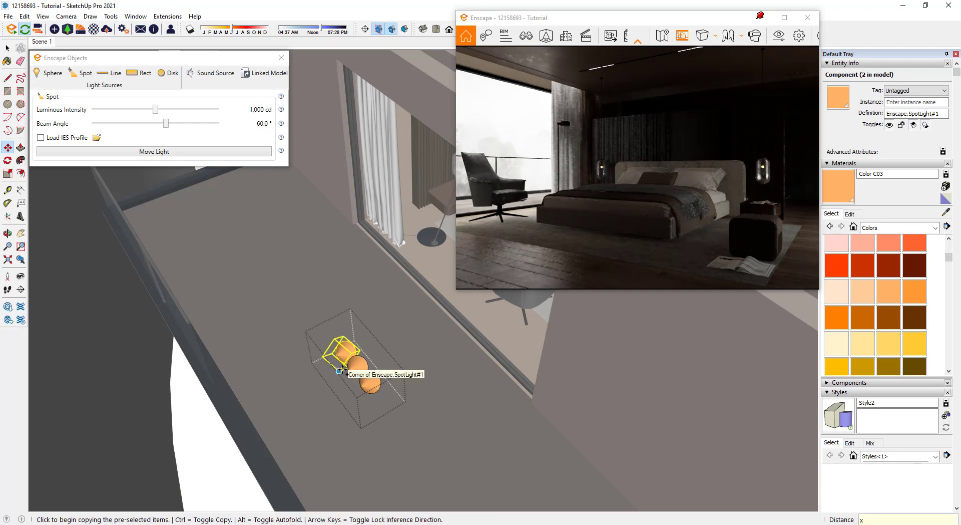
pyautogui.press('Return')
# Copy the row of spot lights and paint them light cyan Color H01
pyautogui.scroll(-3, 395, 423)
pyautogui.click(395, 423)
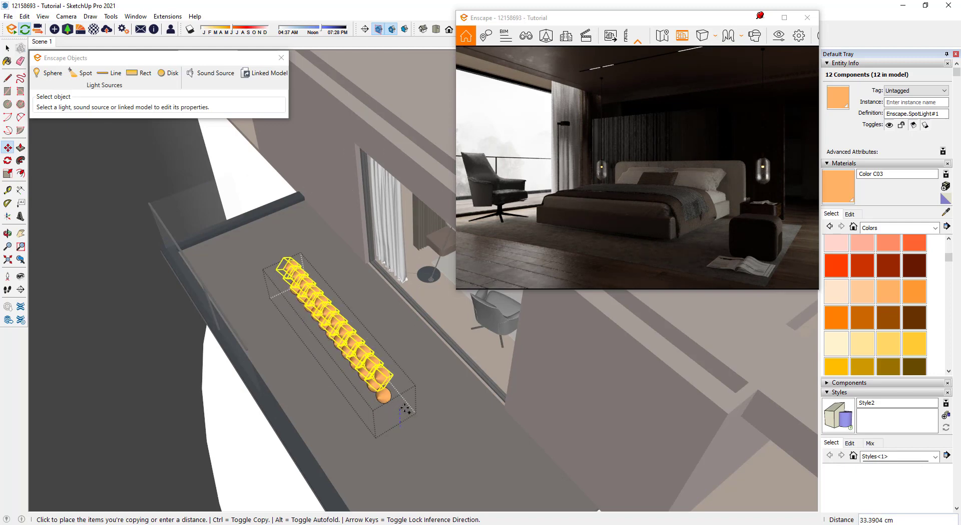
pyautogui.click(404, 407)
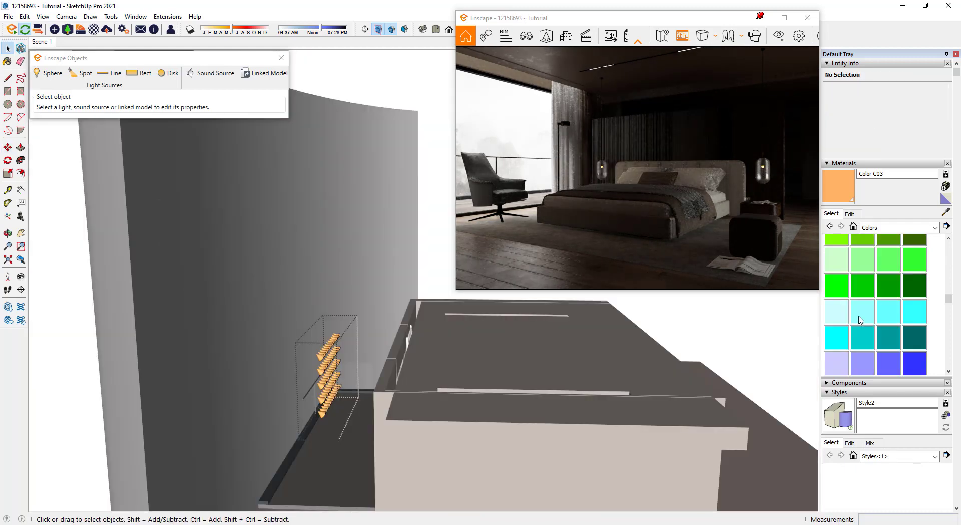
pyautogui.click(836, 310)
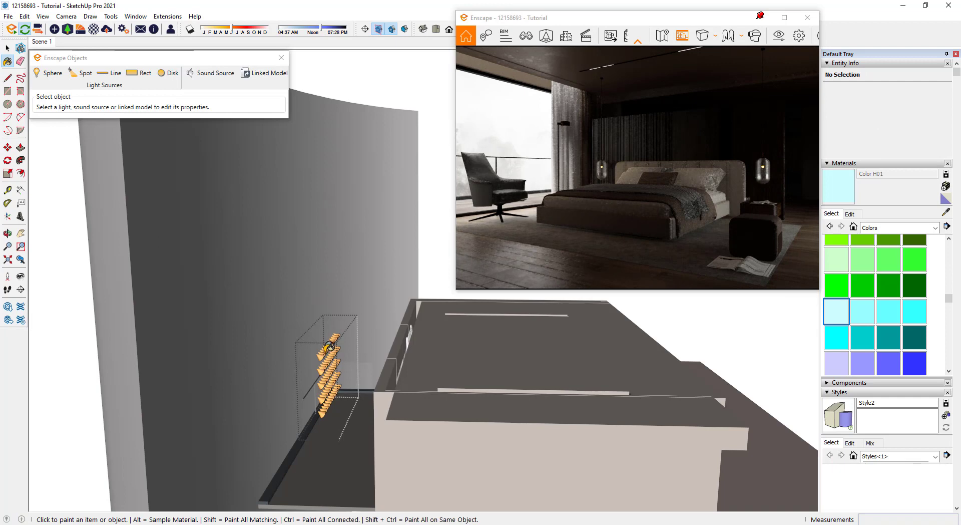
pyautogui.click(325, 352)
pyautogui.press('space')
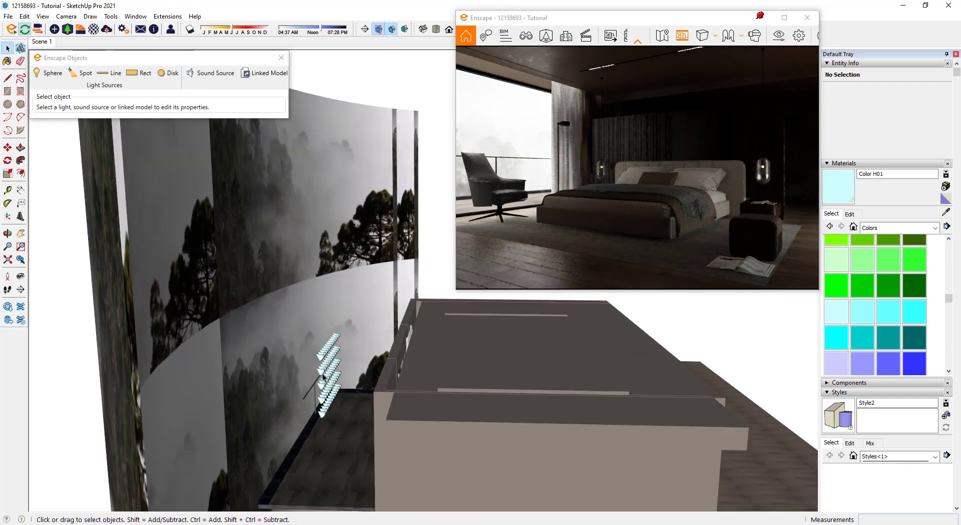
# Move the spot light group into position beside the window
pyautogui.scroll(3, 337, 393)
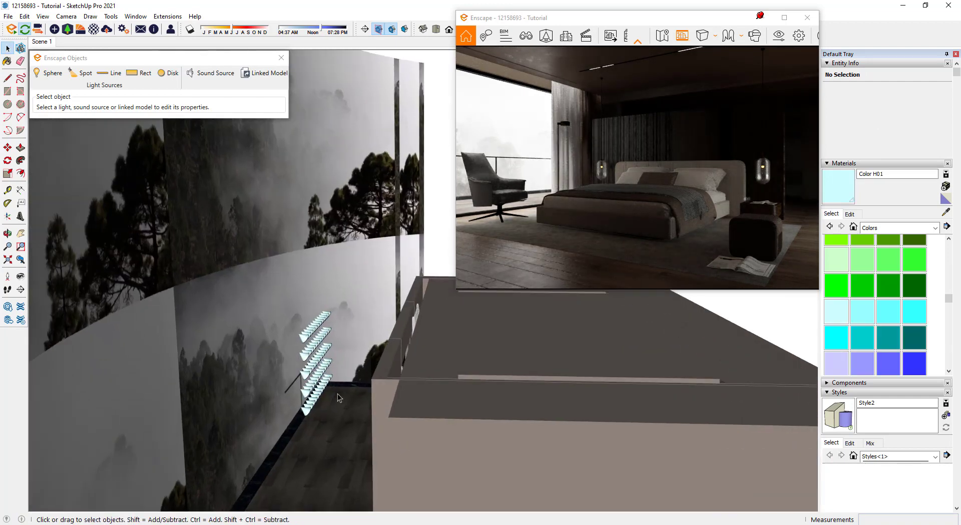
pyautogui.scroll(3, 298, 389)
pyautogui.click(300, 391)
pyautogui.press('m')
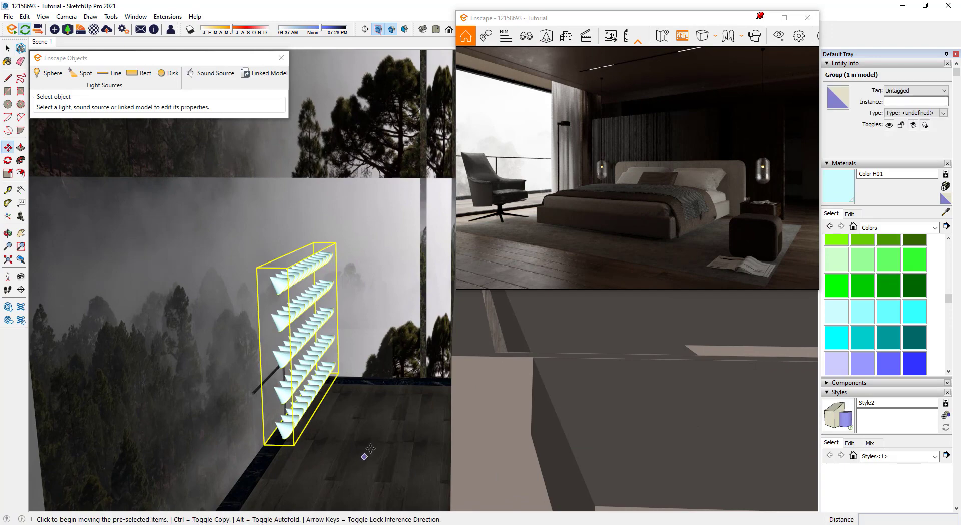
pyautogui.click(365, 444)
pyautogui.click(332, 460)
pyautogui.moveTo(333, 460)
pyautogui.mouseDown(button='middle')
pyautogui.moveTo(381, 348)
pyautogui.moveTo(408, 336)
pyautogui.moveTo(13, 356)
pyautogui.moveTo(229, 355)
pyautogui.moveTo(440, 429)
pyautogui.moveTo(464, 416)
pyautogui.moveTo(326, 301)
pyautogui.moveTo(250, 292)
pyautogui.moveTo(476, 303)
pyautogui.mouseUp(button='middle')
# Bring the floor lamp into view and sample the white A22009_2 material
pyautogui.scroll(3, 478, 304)
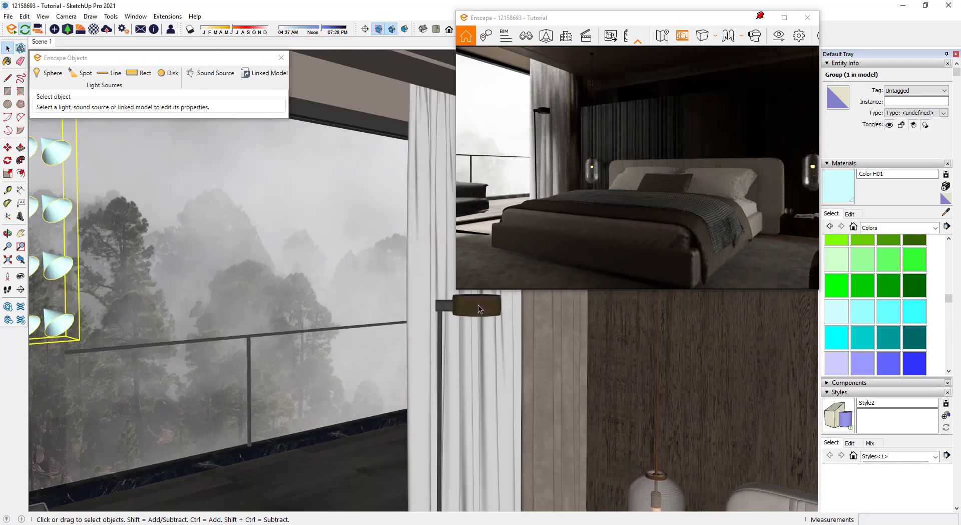
pyautogui.scroll(3, 478, 304)
pyautogui.scroll(2, 482, 307)
pyautogui.scroll(2, 483, 308)
pyautogui.moveTo(483, 310); pyautogui.dragTo(510, 338, button='middle')
pyautogui.scroll(2, 526, 346)
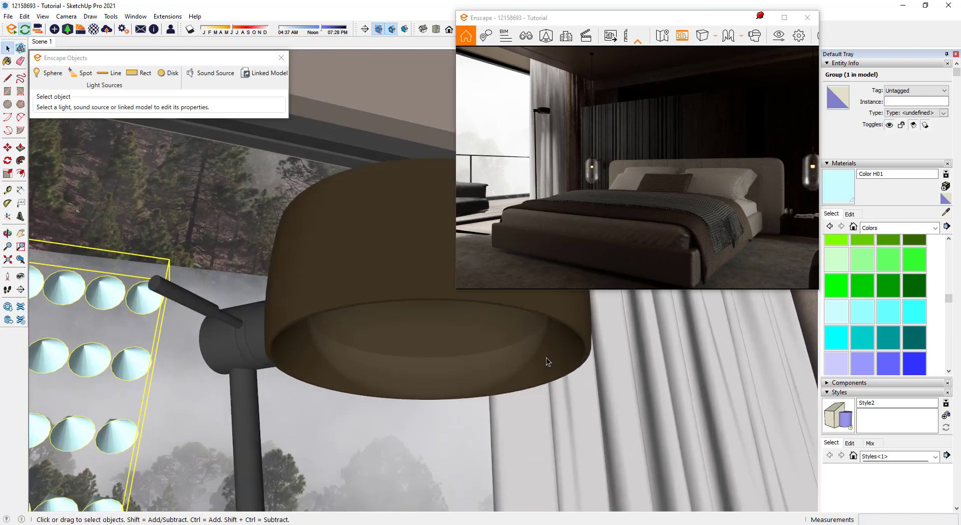
pyautogui.scroll(2, 546, 356)
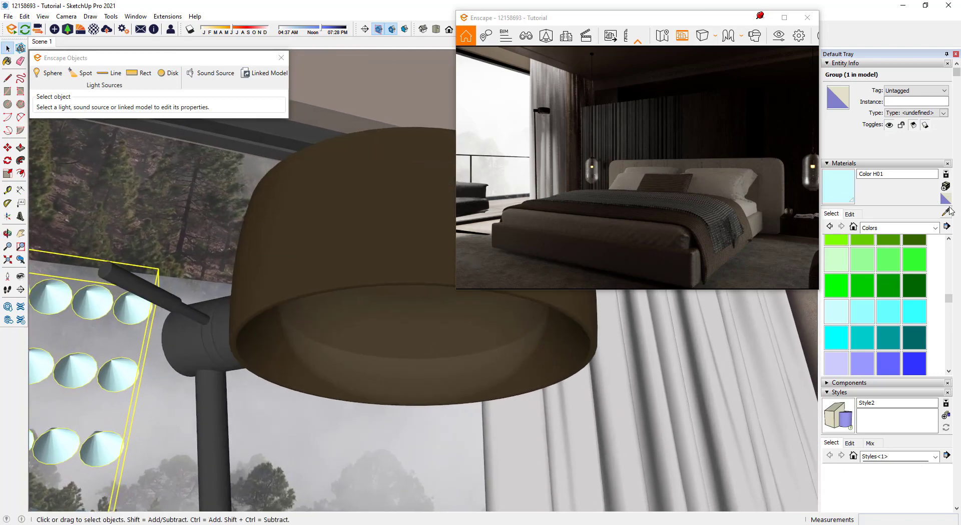
pyautogui.scroll(-3, 453, 347)
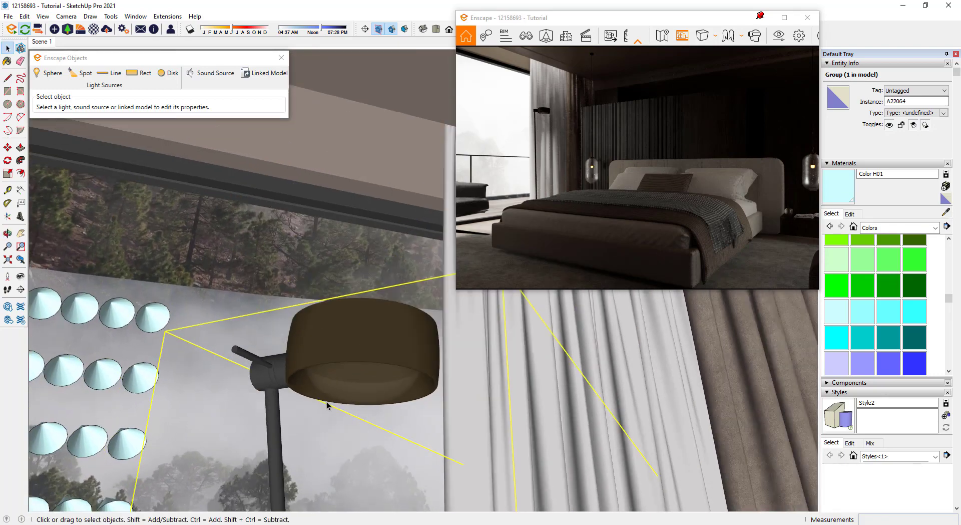
pyautogui.moveTo(453, 347)
pyautogui.mouseDown(button='middle')
pyautogui.moveTo(378, 277)
pyautogui.moveTo(294, 328)
pyautogui.moveTo(382, 221)
pyautogui.moveTo(274, 320)
pyautogui.moveTo(285, 285)
pyautogui.moveTo(286, 297)
pyautogui.mouseUp(button='middle')
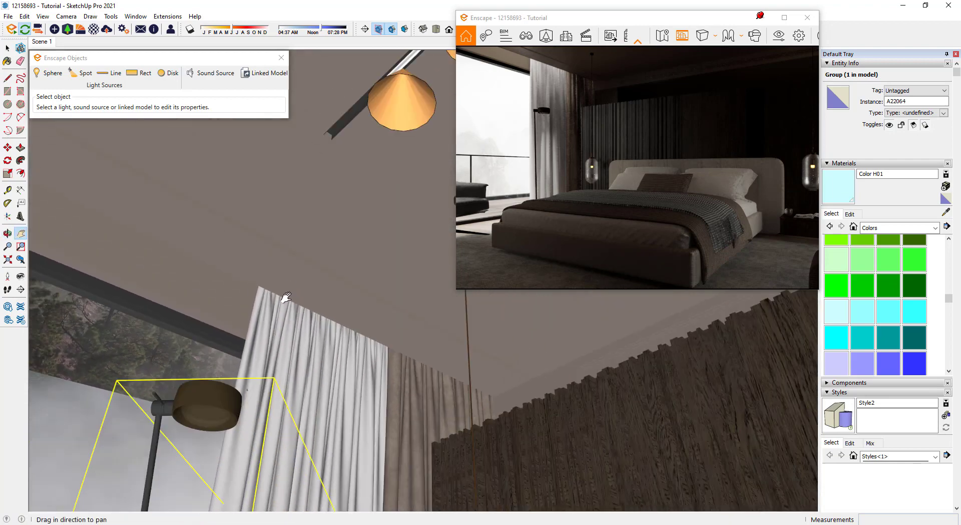
pyautogui.click(945, 211)
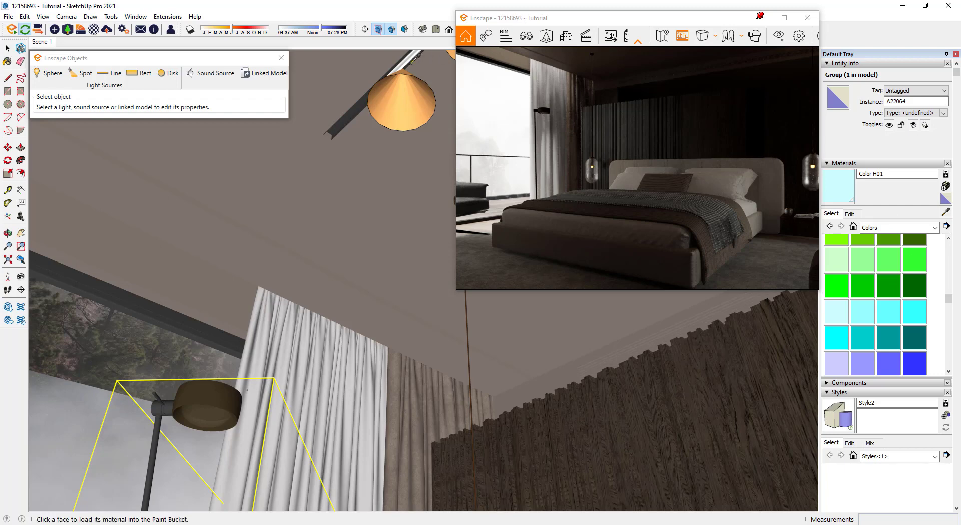
pyautogui.click(411, 58)
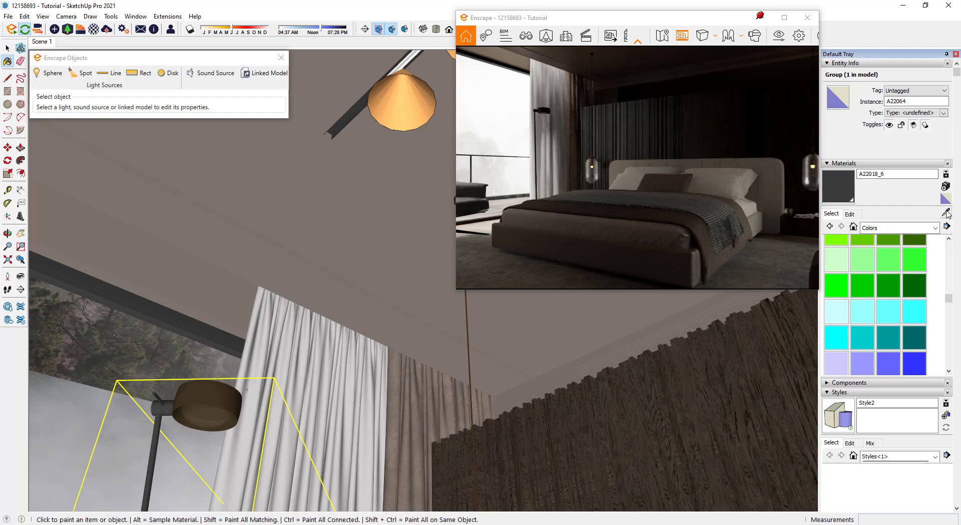
pyautogui.click(371, 138)
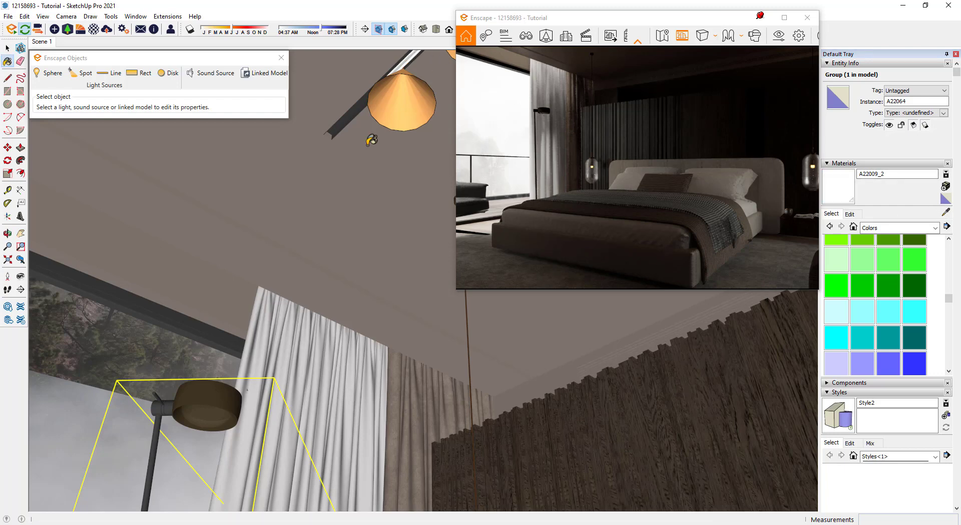
pyautogui.press('space')
# Paint the floor lamp's inner shade face with A22009_2 inside its group
pyautogui.doubleClick(205, 424)
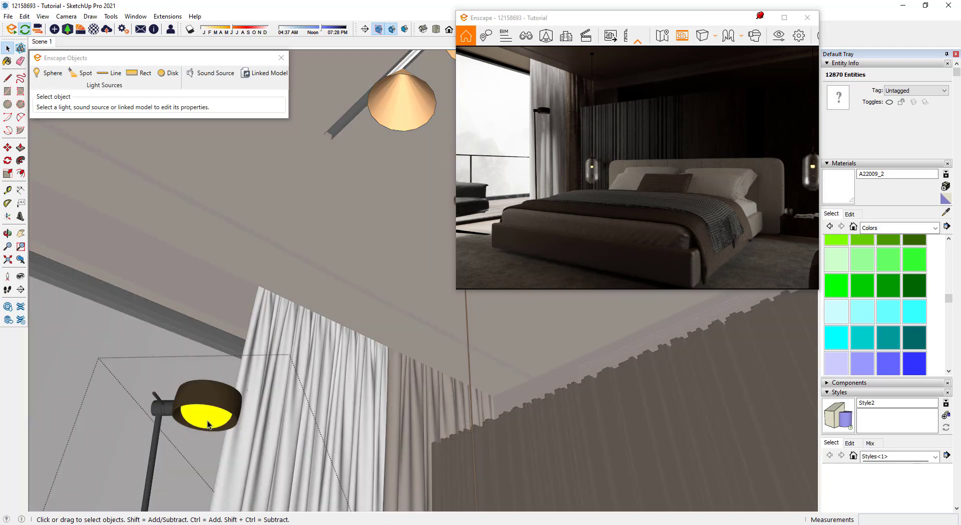
pyautogui.press('b')
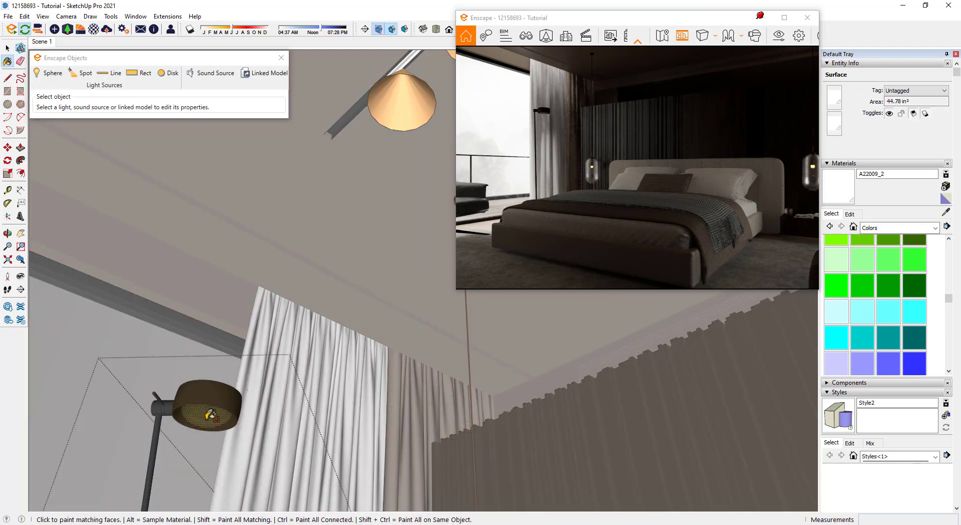
pyautogui.click(210, 415)
pyautogui.press('space')
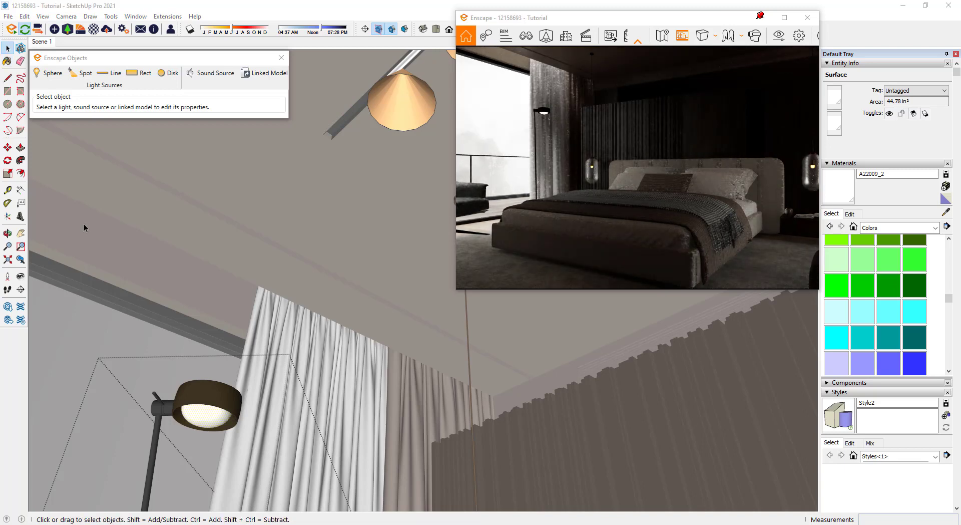
pyautogui.moveTo(225, 405)
pyautogui.mouseDown(button='middle')
pyautogui.moveTo(245, 356)
pyautogui.moveTo(340, 278)
pyautogui.moveTo(320, 342)
pyautogui.moveTo(280, 362)
pyautogui.moveTo(211, 53)
pyautogui.mouseUp(button='middle')
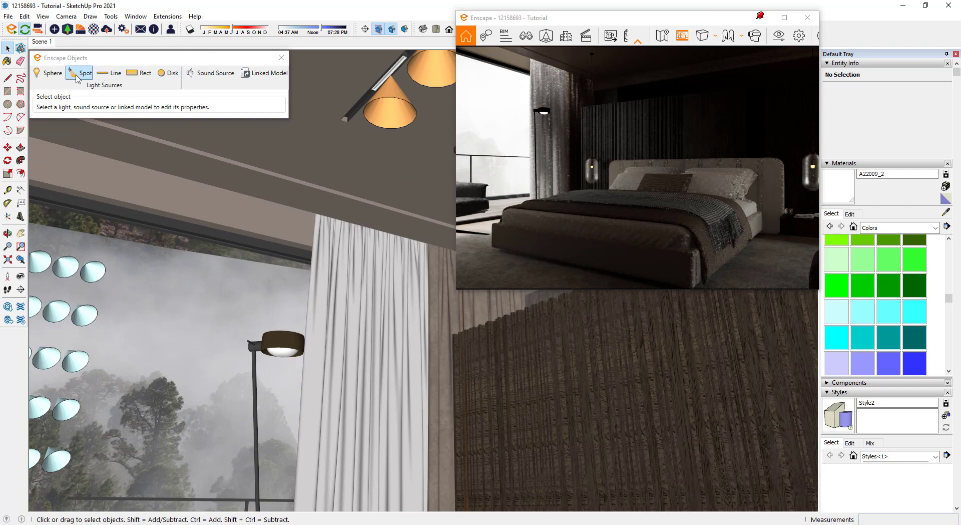
# Draw a guide line below the lamp shade and place an Enscape spot light along it
pyautogui.click(7, 78)
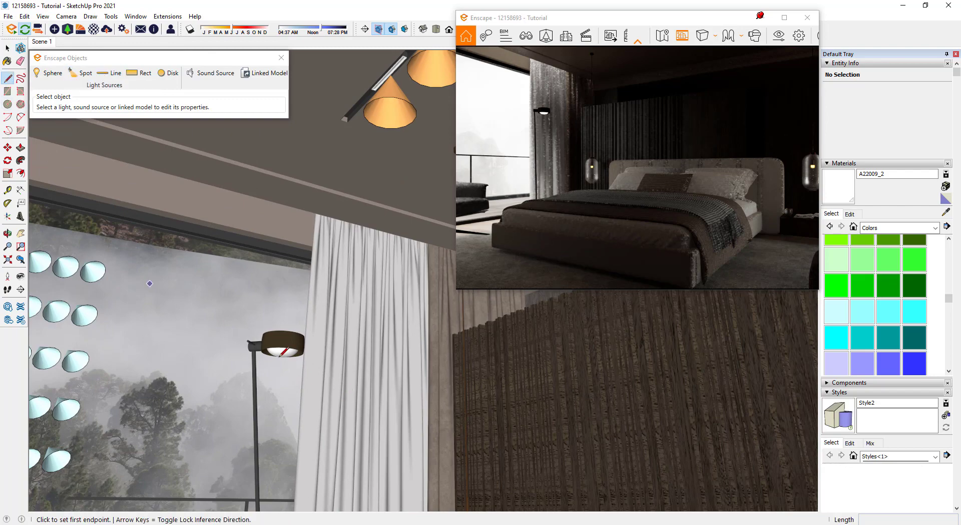
pyautogui.click(281, 350)
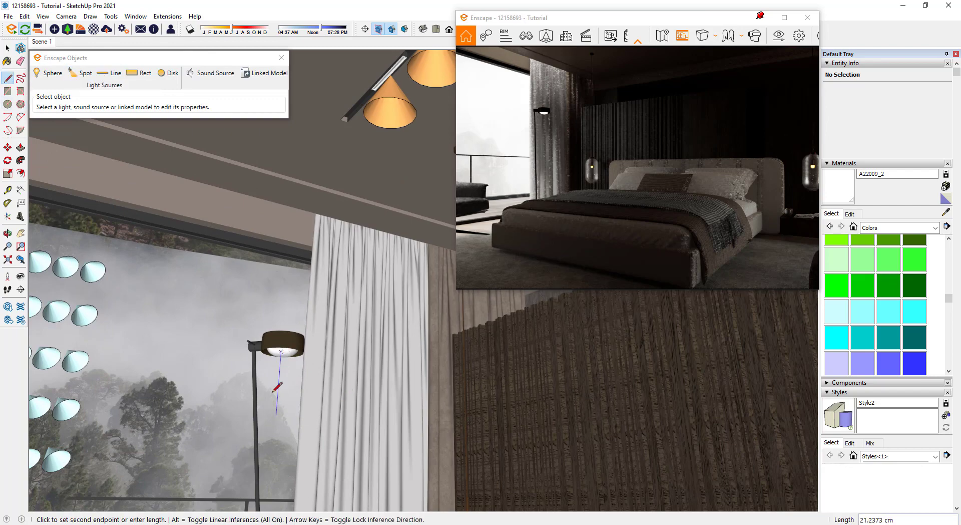
pyautogui.click(276, 413)
pyautogui.click(75, 73)
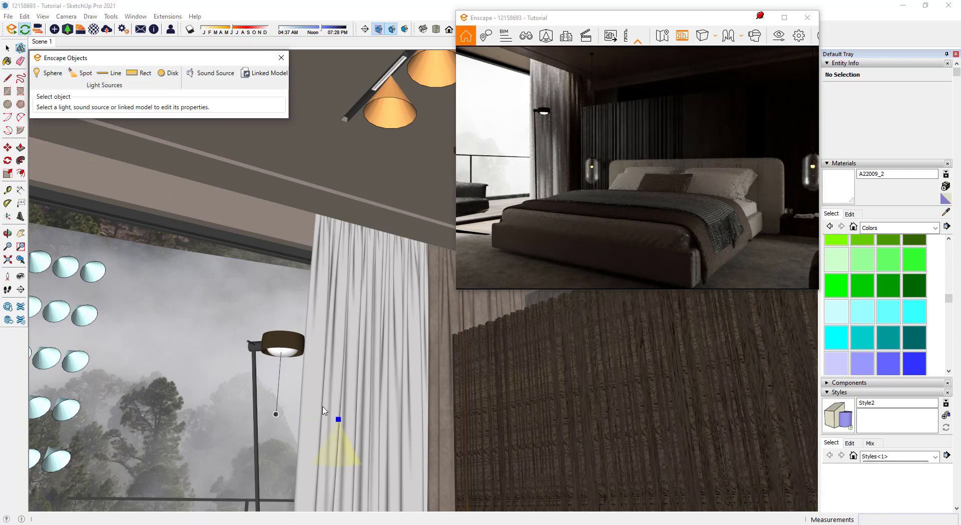
pyautogui.click(279, 368)
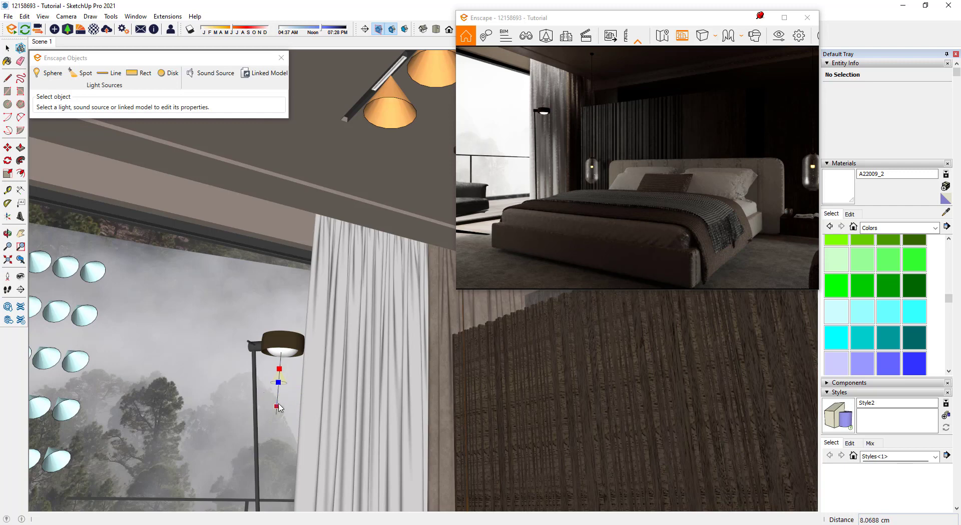
pyautogui.click(277, 408)
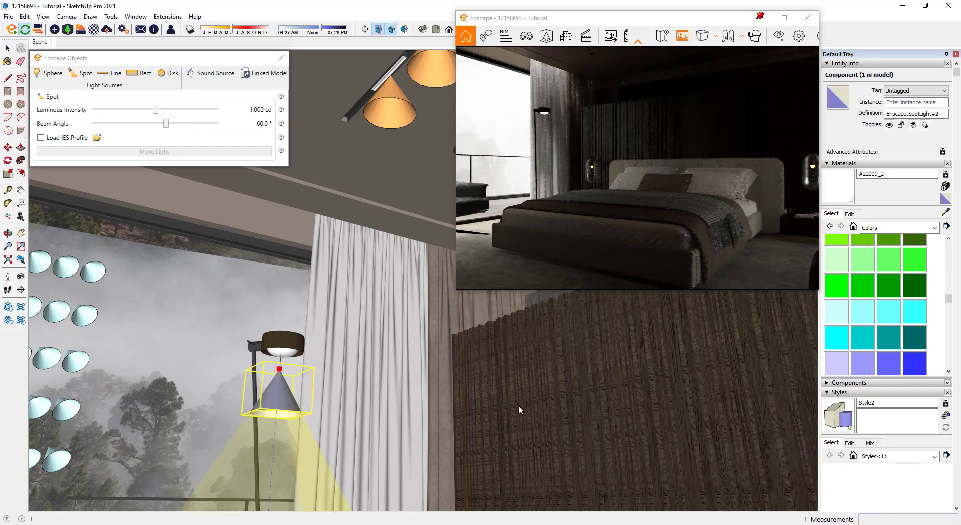
pyautogui.press('m')
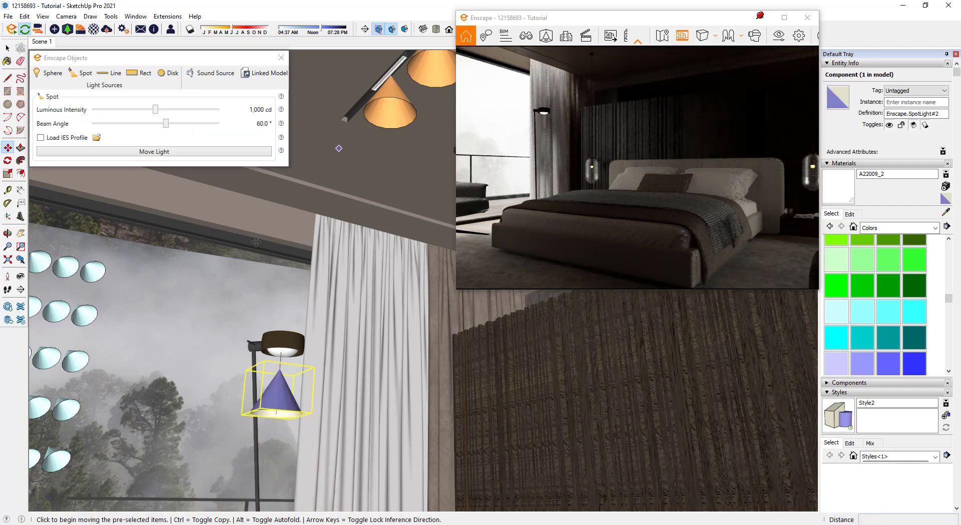
pyautogui.click(251, 220)
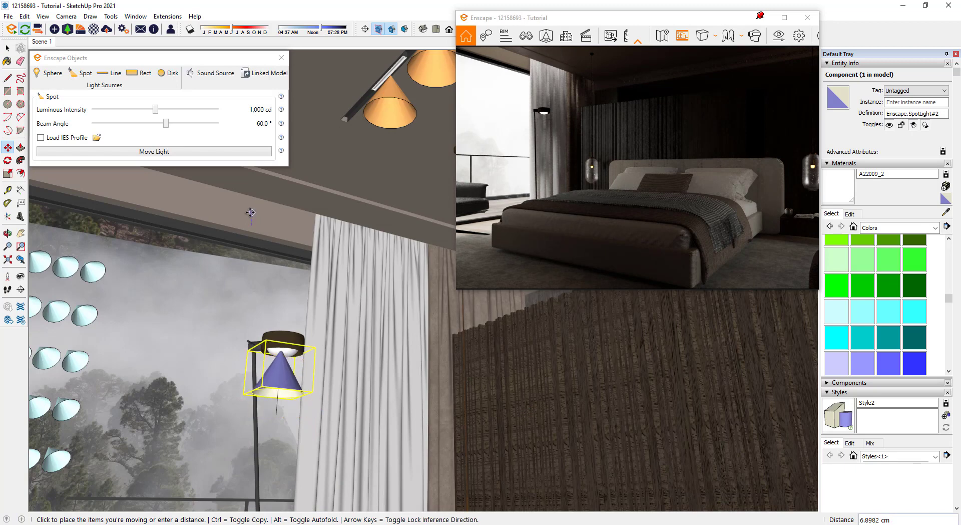
pyautogui.press('Escape')
# Paint the new spot light's cone with sampled orange Color C03
pyautogui.press('e')
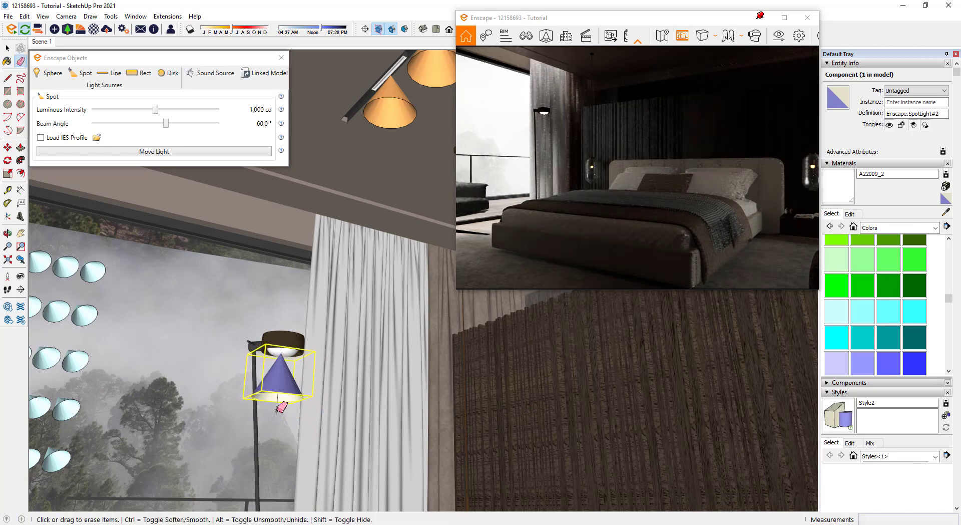
pyautogui.press('b')
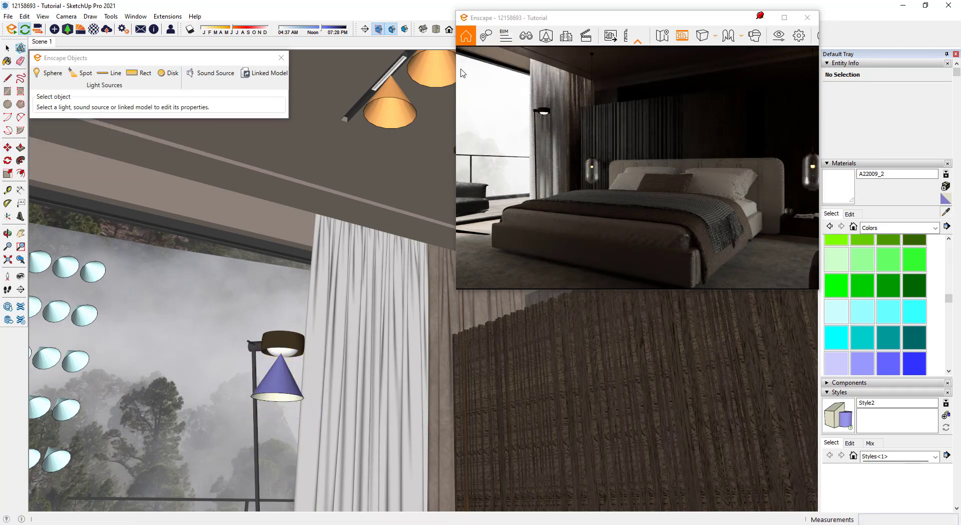
pyautogui.keyDown('alt'); pyautogui.click(389, 99); pyautogui.keyUp('alt')
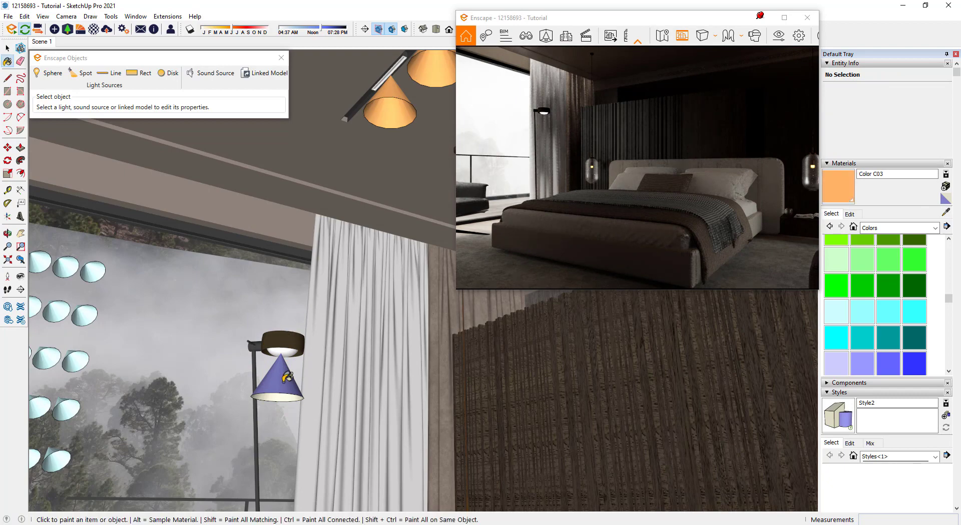
pyautogui.click(285, 378)
pyautogui.press('space')
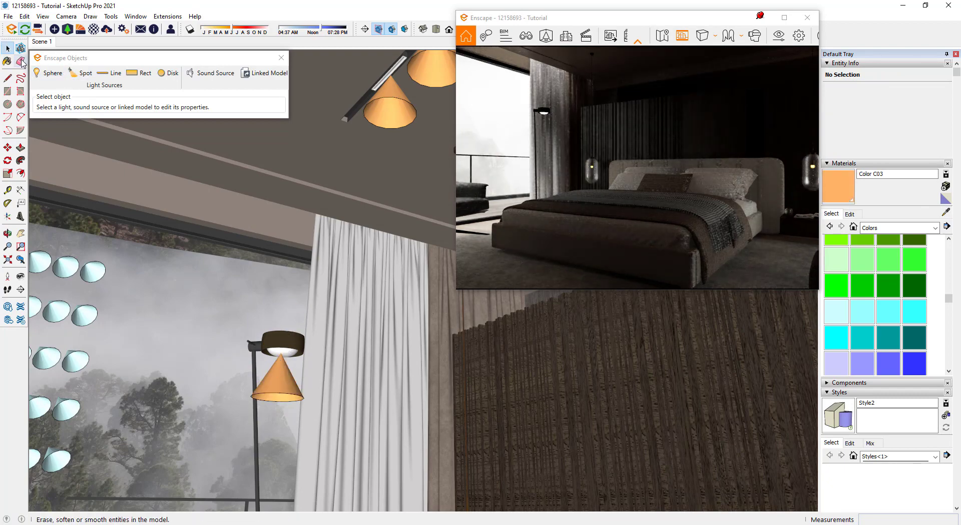
pyautogui.click(41, 42)
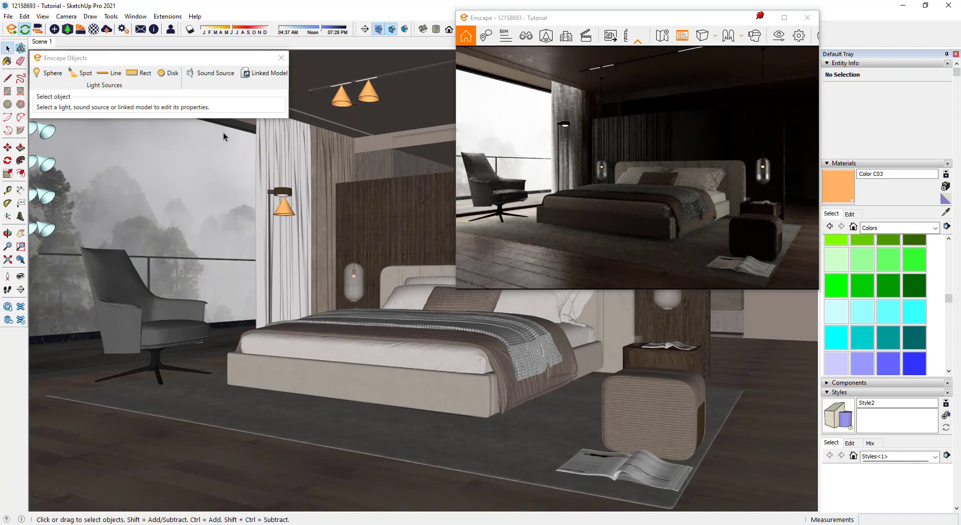
# Render an Enscape screenshot and save it as a JPEG in the 10112023 Image folder
pyautogui.click(611, 38)
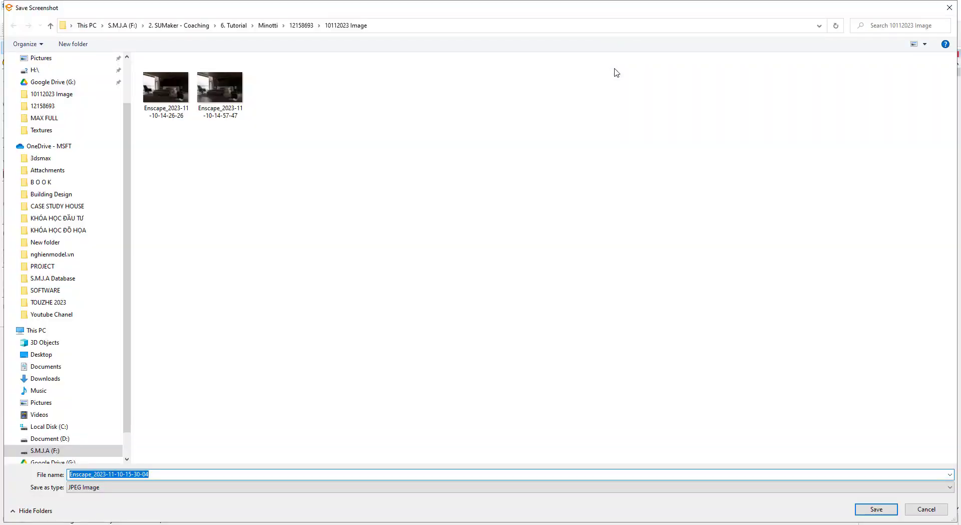
pyautogui.press('Return')
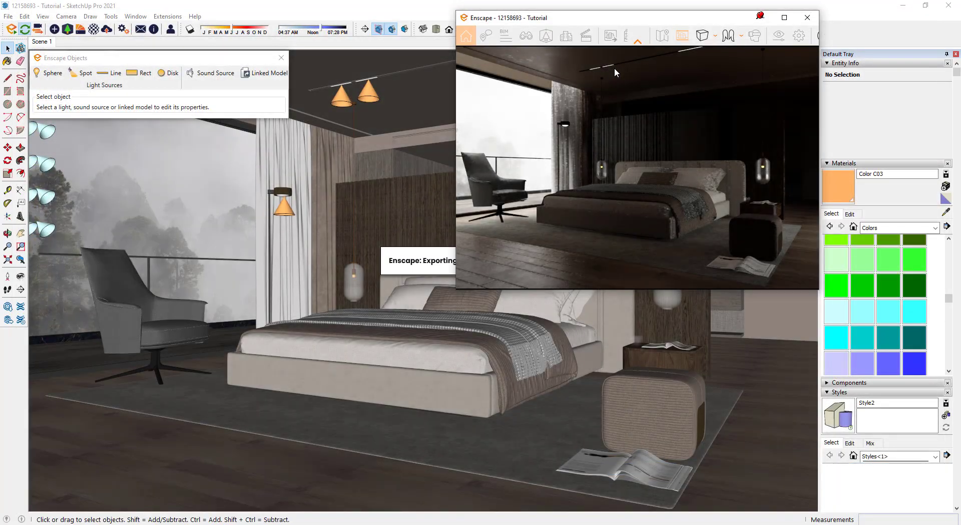
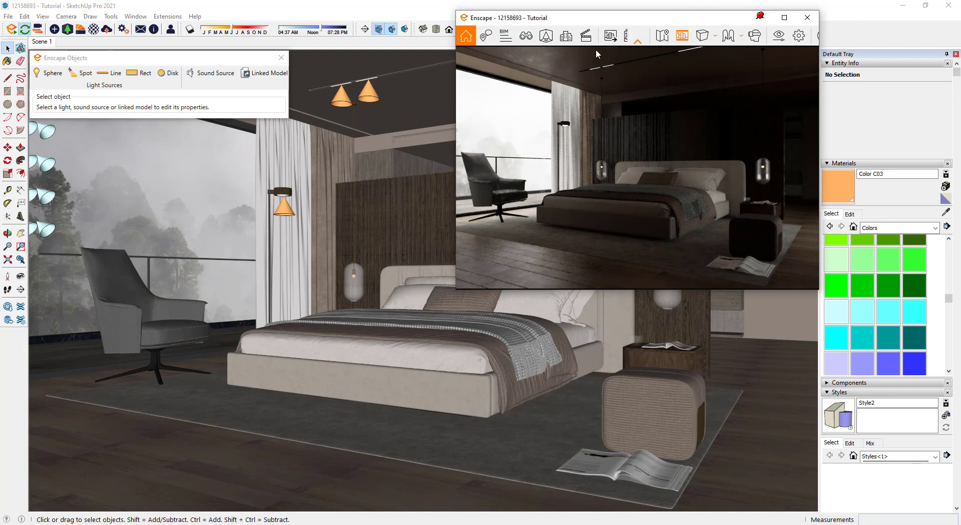
# Place an Enscape sphere light (1,000 cd) in the bedside pendant lamp and select it
pyautogui.scroll(2, 364, 290)
pyautogui.scroll(3, 363, 271)
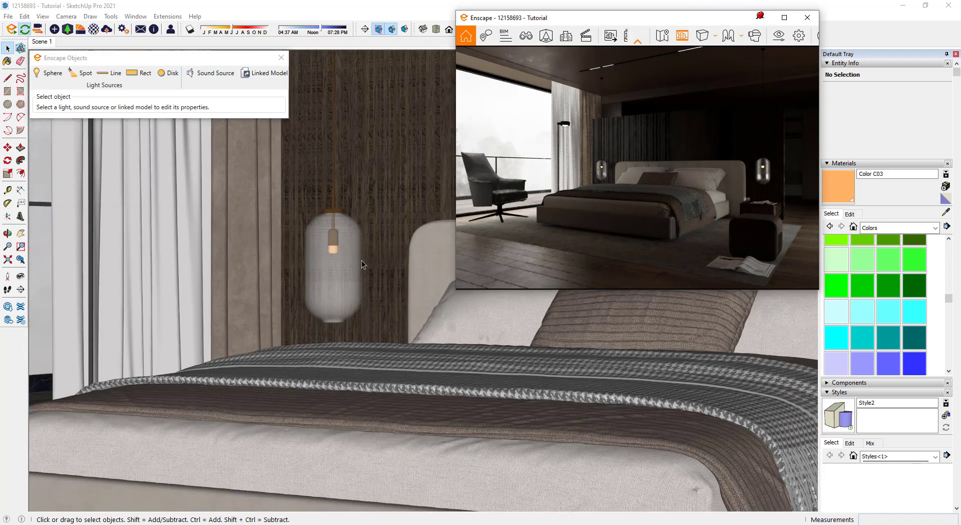
pyautogui.scroll(3, 360, 260)
pyautogui.moveTo(359, 259); pyautogui.dragTo(314, 319, button='middle')
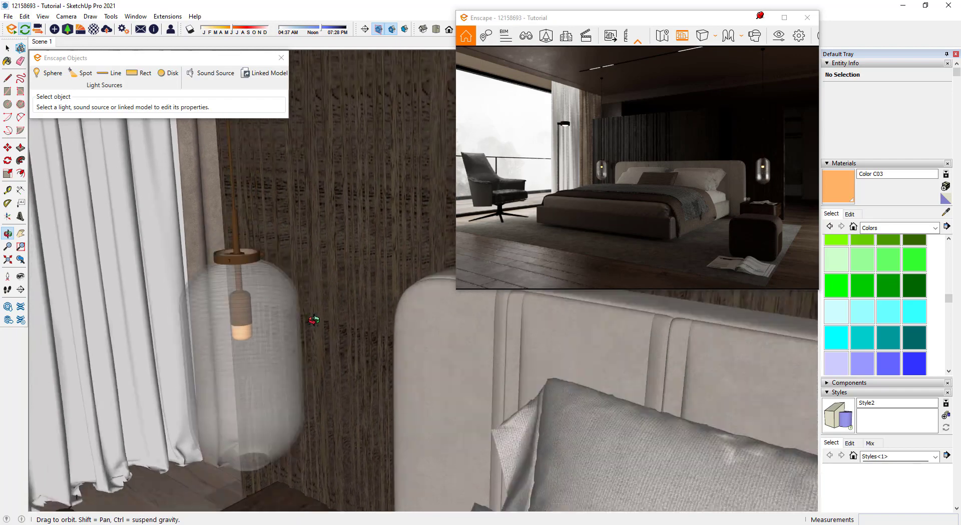
pyautogui.click(55, 79)
pyautogui.click(235, 242)
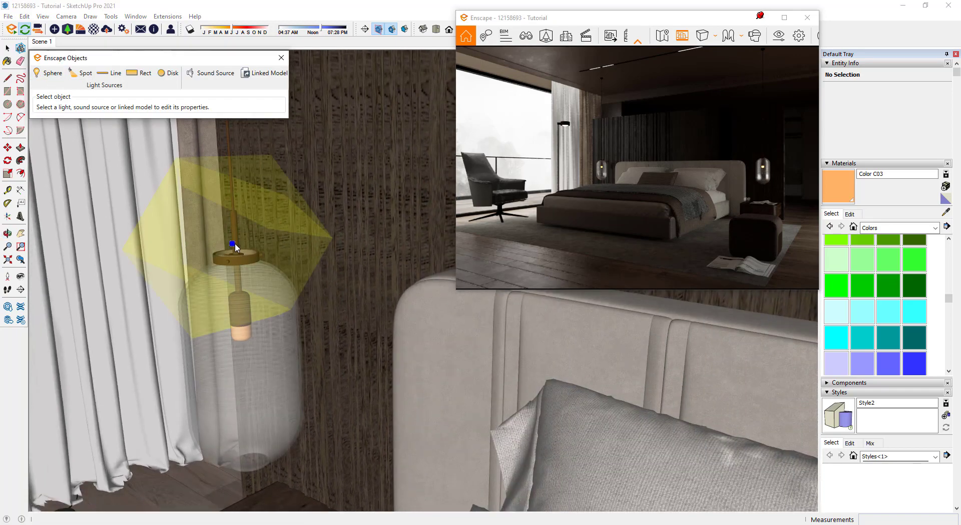
pyautogui.click(281, 280)
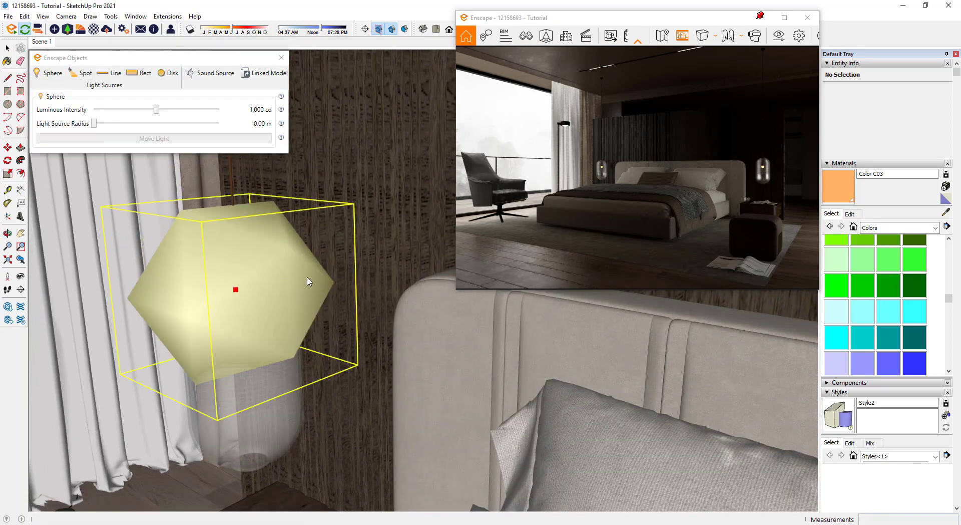
pyautogui.moveTo(314, 273); pyautogui.dragTo(344, 250, button='middle')
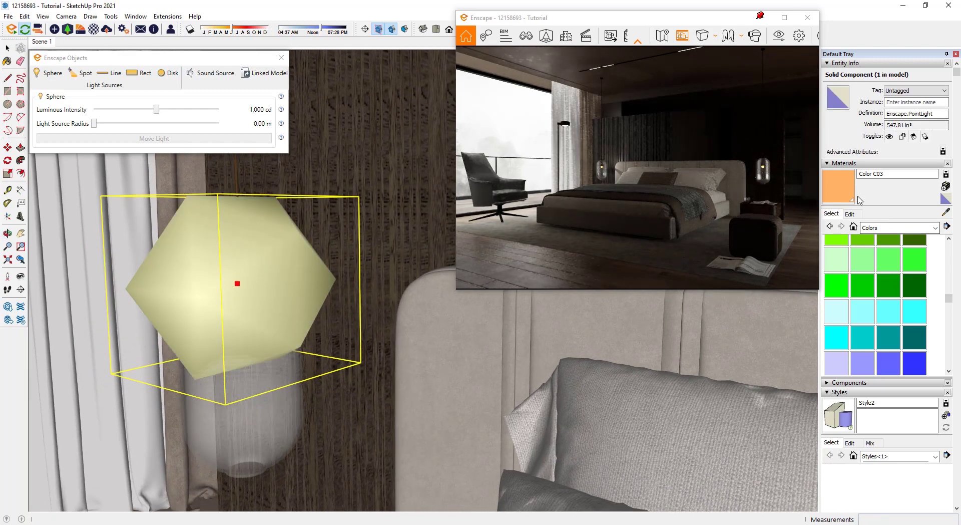
# Paint the sphere light orange Color C03, lower it into the lamp, and set 1,646 cd
pyautogui.press('b')
pyautogui.click(386, 279)
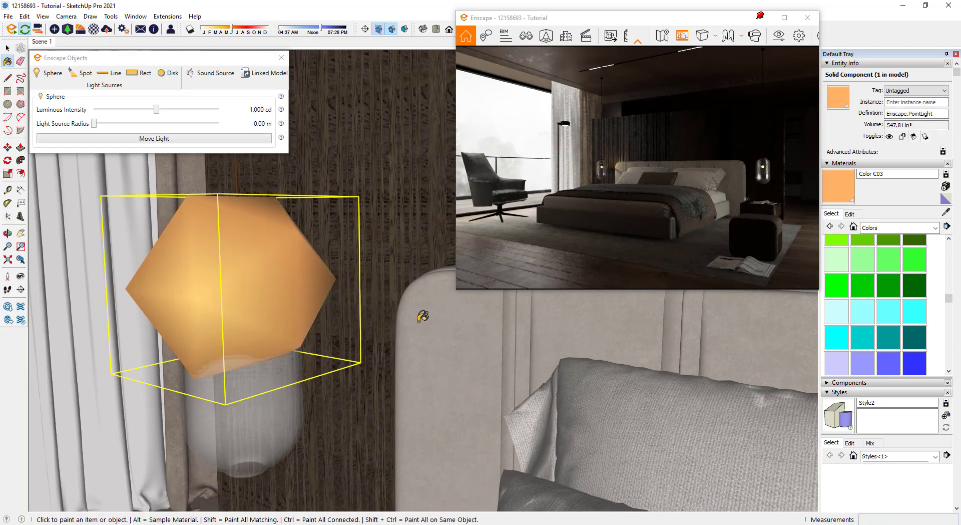
pyautogui.press('m')
pyautogui.click(439, 329)
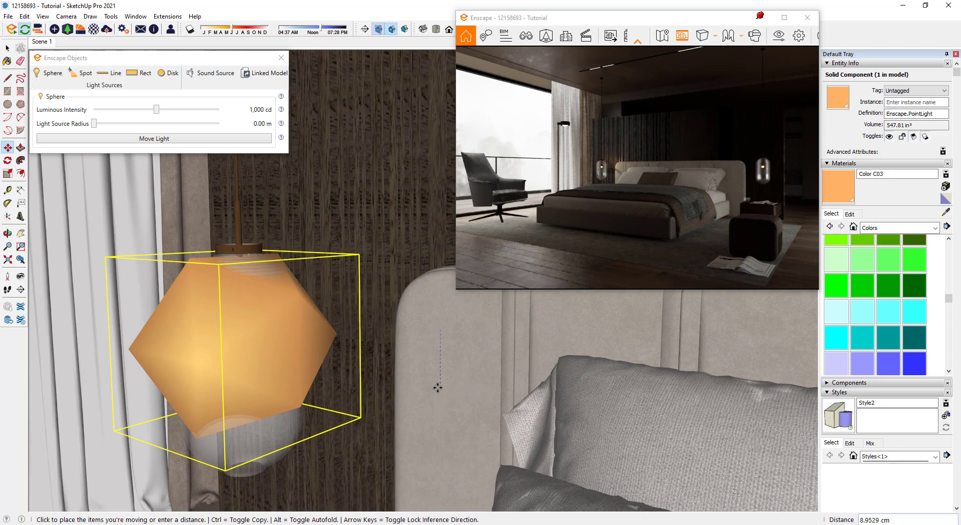
pyautogui.click(438, 381)
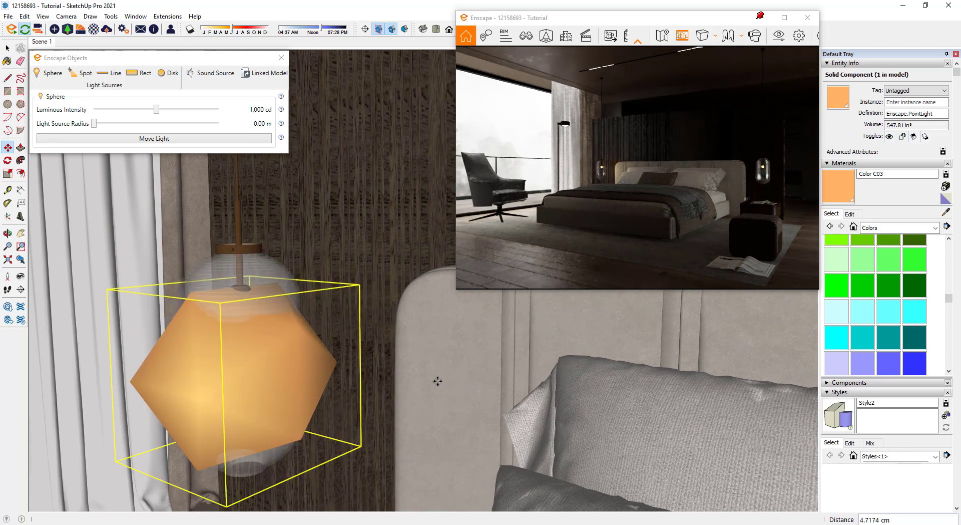
pyautogui.moveTo(155, 110); pyautogui.dragTo(176, 117)
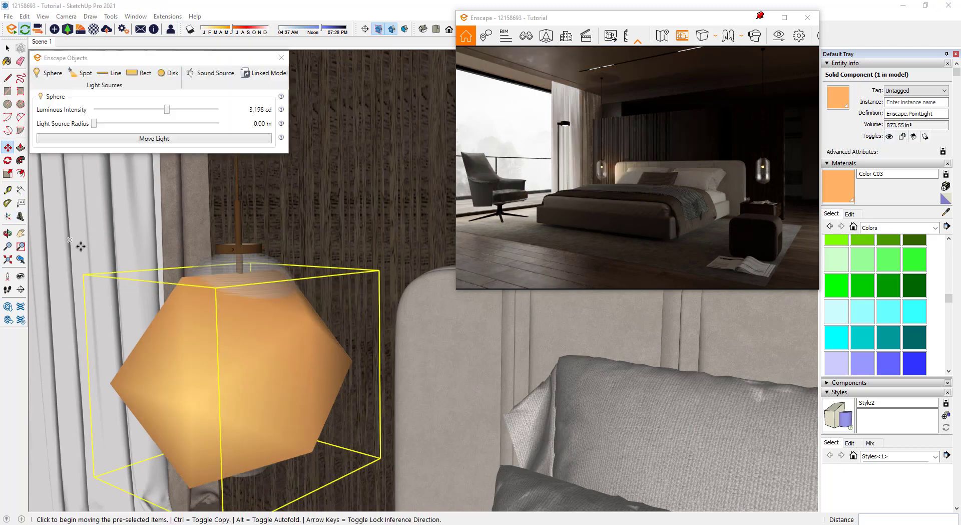
pyautogui.moveTo(169, 111); pyautogui.dragTo(162, 111)
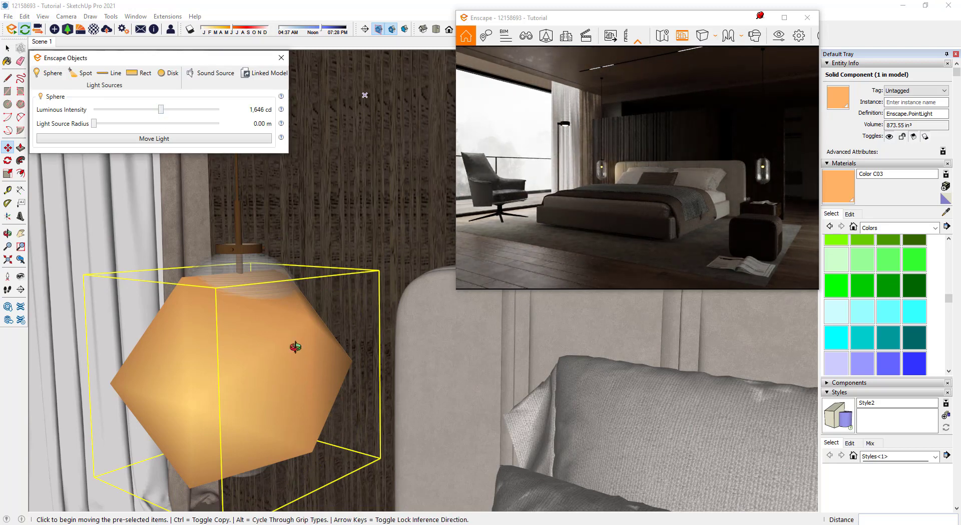
# Fine-tune the sphere light's position in the lamp and inspect it from below
pyautogui.press('space')
pyautogui.moveTo(292, 339)
pyautogui.mouseDown(button='middle')
pyautogui.moveTo(226, 374)
pyautogui.moveTo(270, 348)
pyautogui.mouseUp(button='middle')
pyautogui.press('m')
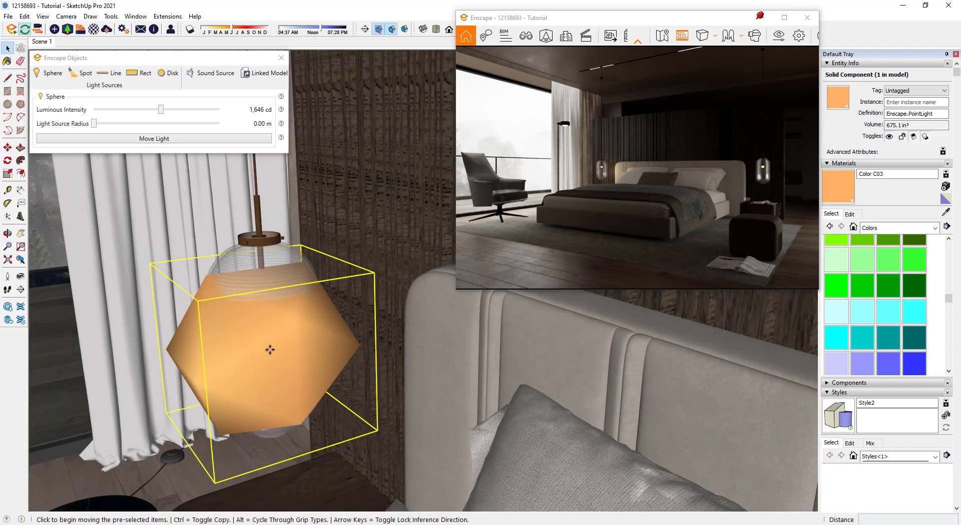
pyautogui.click(275, 348)
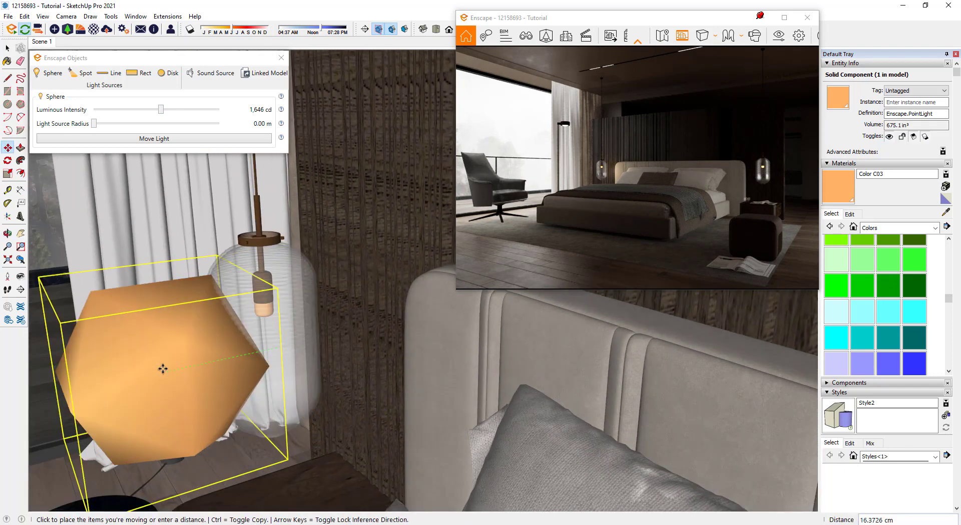
pyautogui.click(162, 369)
pyautogui.press('space')
pyautogui.scroll(3, 281, 302)
pyautogui.scroll(3, 321, 345)
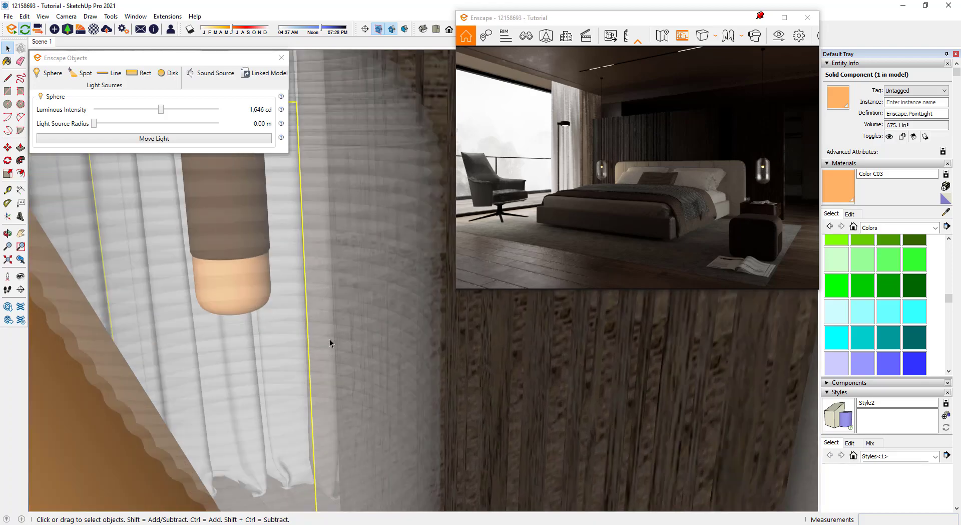
pyautogui.scroll(3, 320, 326)
pyautogui.moveTo(315, 315); pyautogui.dragTo(578, 413, button='middle')
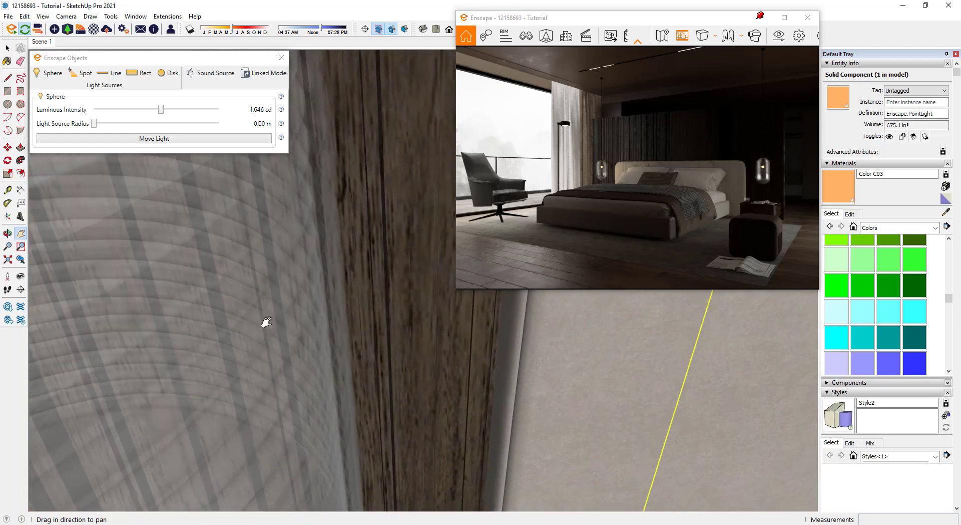
pyautogui.moveTo(266, 322)
pyautogui.mouseDown(button='middle')
pyautogui.moveTo(734, 369)
pyautogui.moveTo(847, 508)
pyautogui.moveTo(506, 409)
pyautogui.moveTo(311, 221)
pyautogui.mouseUp(button='middle')
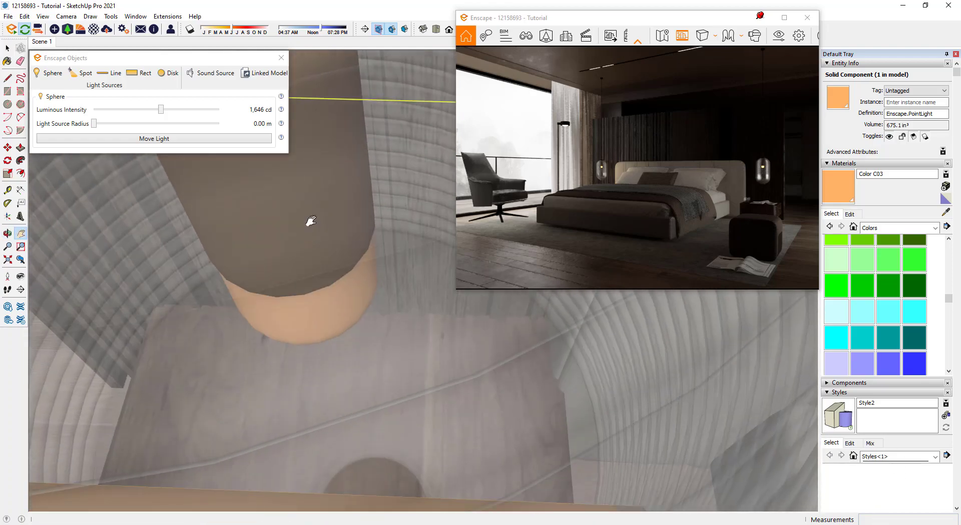
pyautogui.scroll(3, 311, 221)
pyautogui.scroll(2, 302, 294)
# Sample the sphere's A22049_3 material and give it a light peach self-illumination colour
pyautogui.click(946, 211)
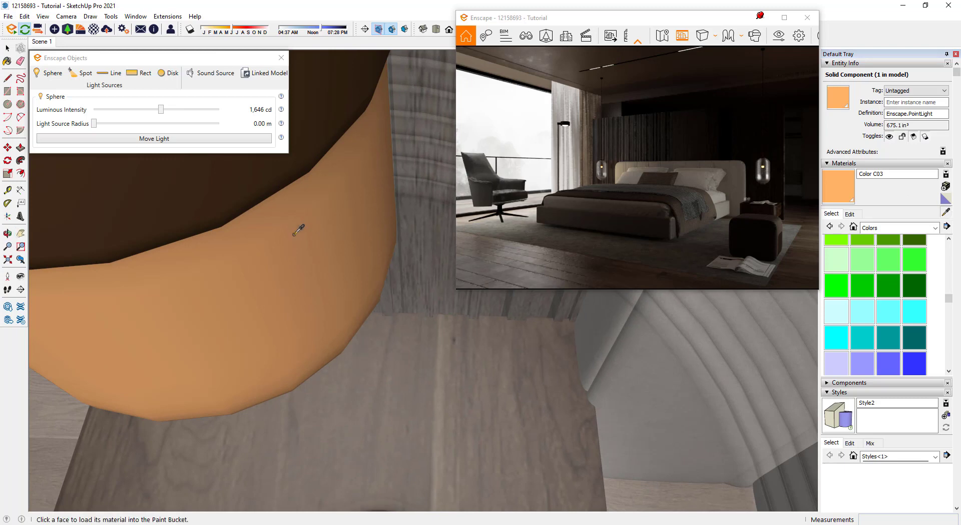
pyautogui.click(300, 227)
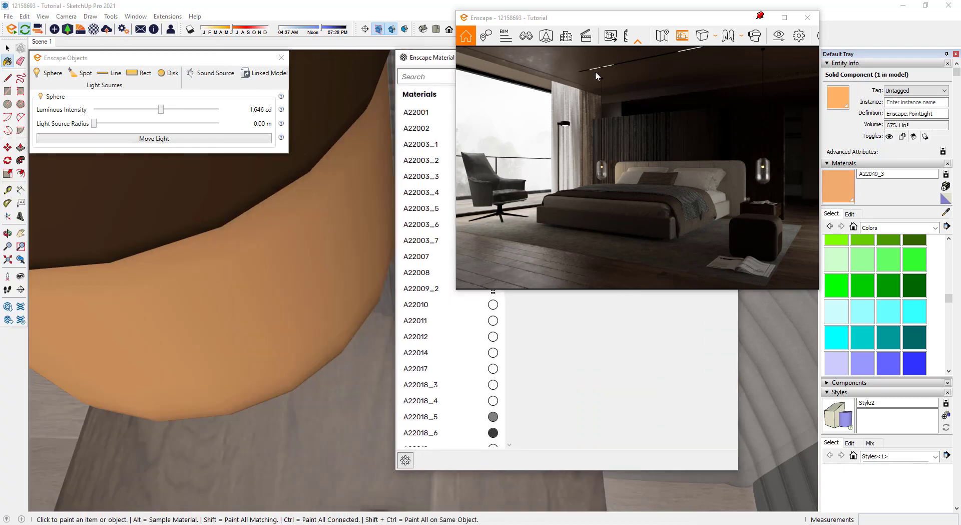
pyautogui.click(642, 215)
pyautogui.keyDown('alt'); pyautogui.click(242, 298); pyautogui.keyUp('alt')
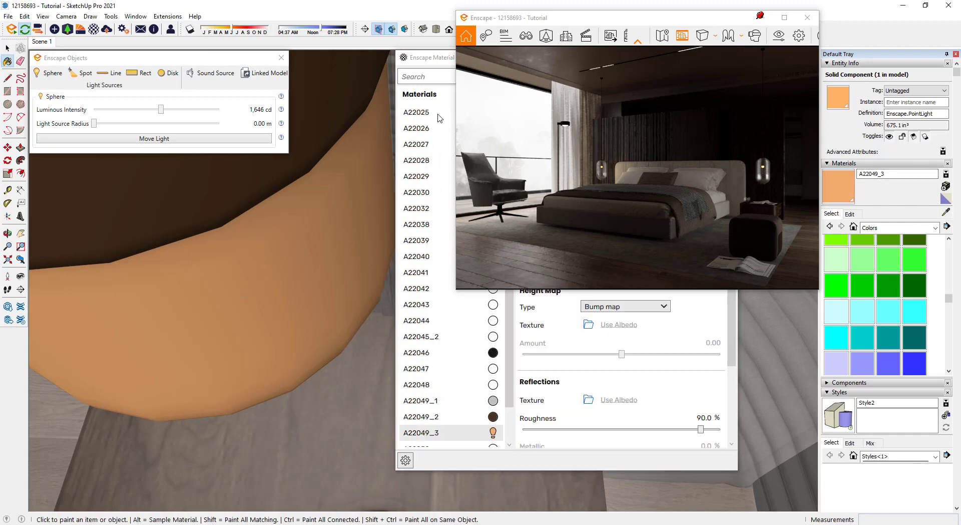
pyautogui.moveTo(437, 64); pyautogui.dragTo(78, 60)
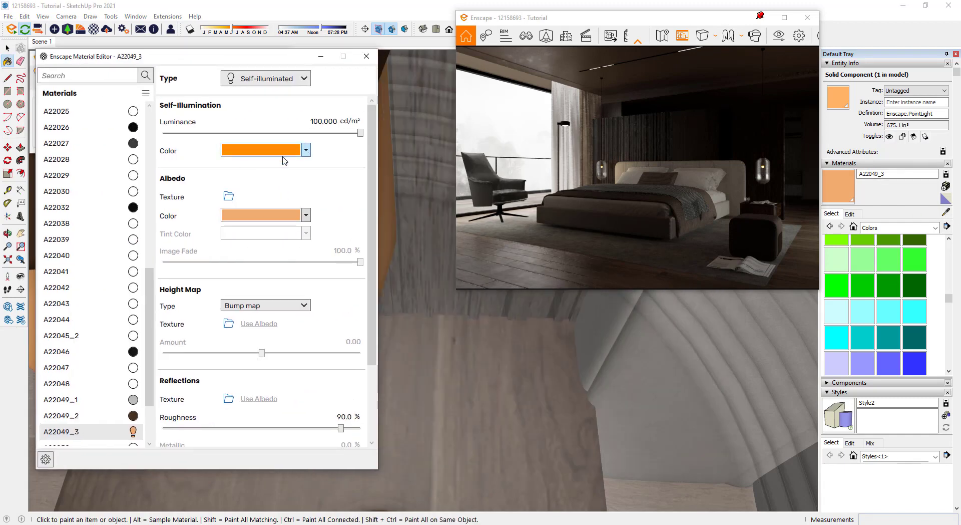
pyautogui.click(302, 152)
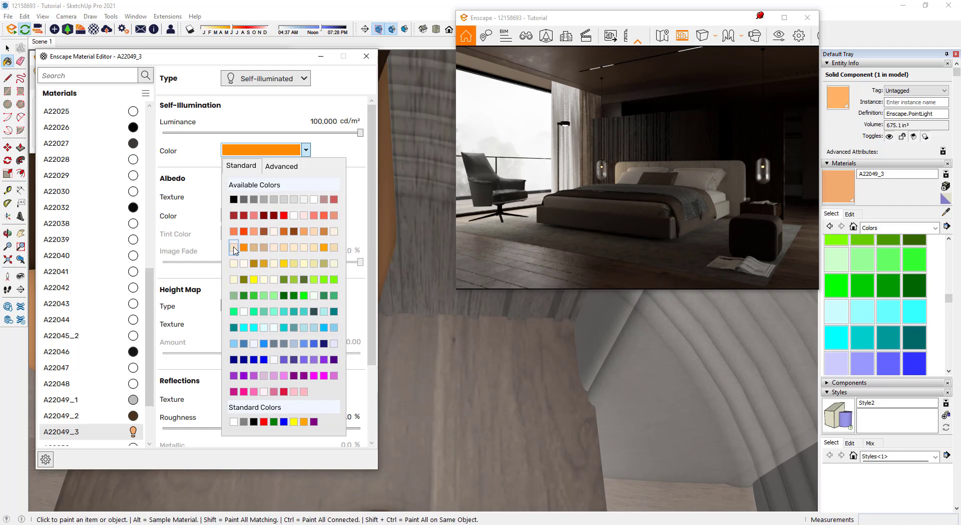
pyautogui.click(234, 248)
pyautogui.click(367, 56)
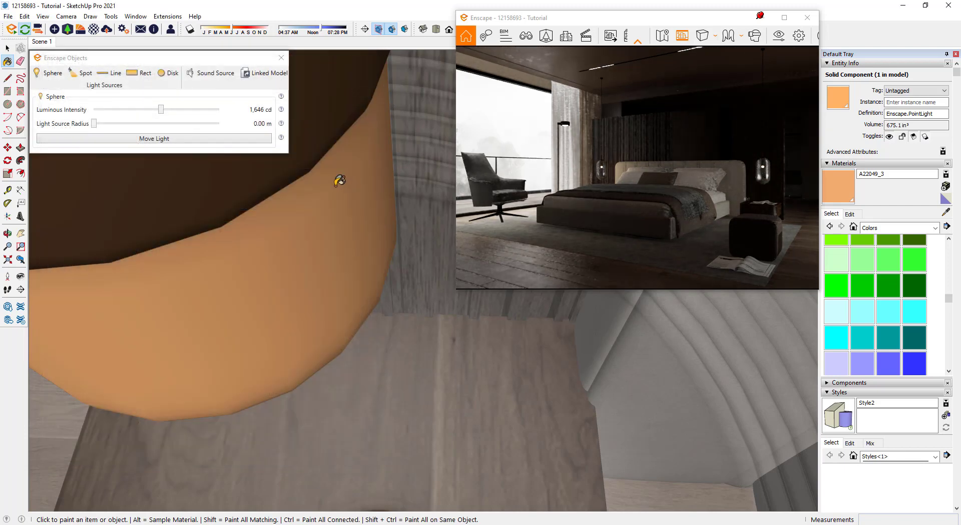
pyautogui.moveTo(339, 181)
pyautogui.mouseDown(button='middle')
pyautogui.moveTo(347, 247)
pyautogui.moveTo(307, 154)
pyautogui.mouseUp(button='middle')
pyautogui.press('space')
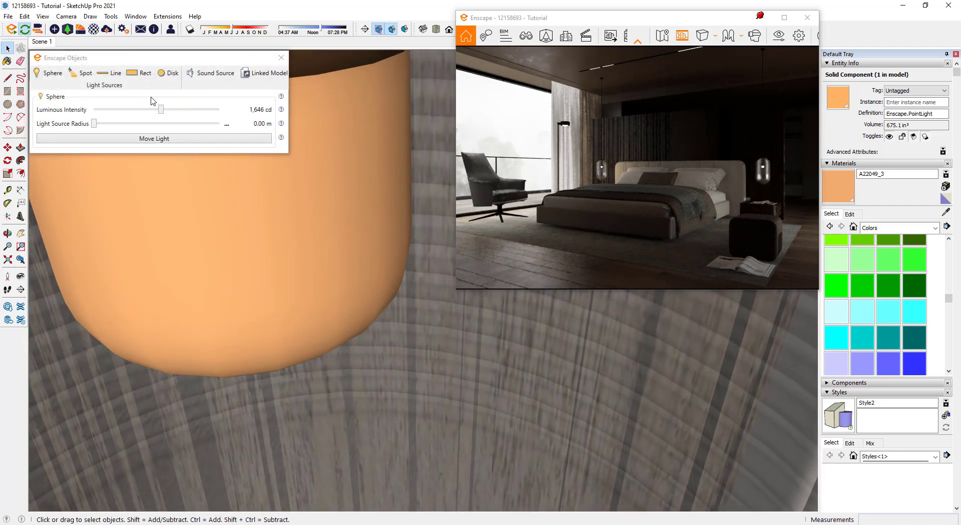
# Set the sphere light to 4,458 cd and zoom out to view the bed and nightstand
pyautogui.moveTo(160, 116); pyautogui.dragTo(170, 116)
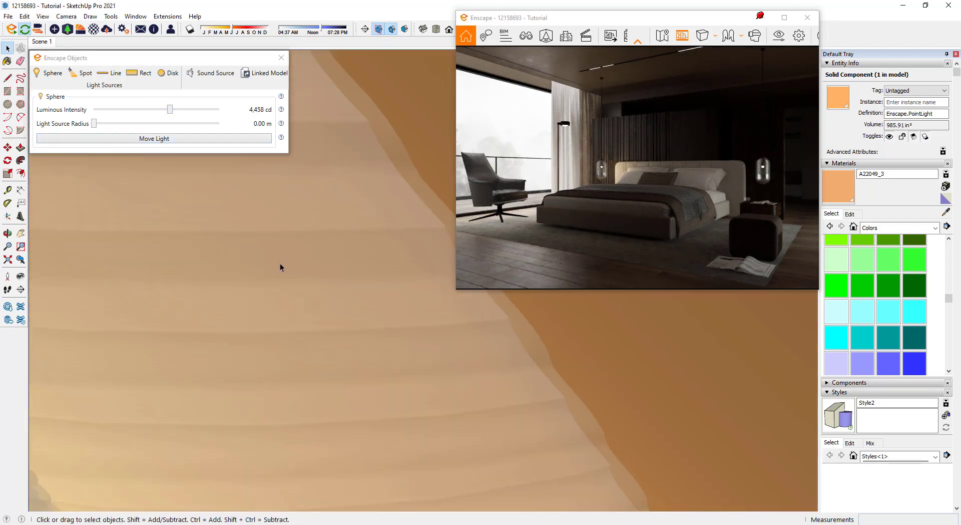
pyautogui.moveTo(280, 263); pyautogui.dragTo(226, 248, button='middle')
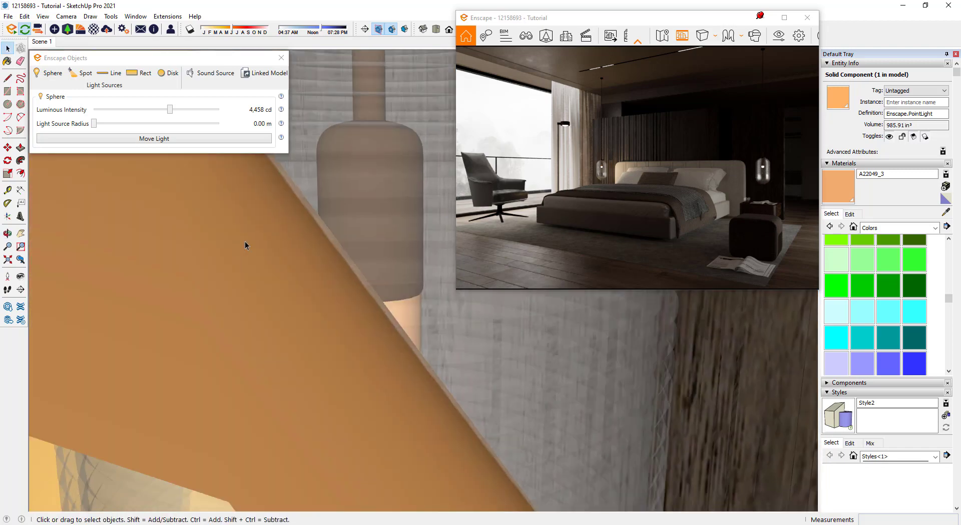
pyautogui.scroll(-5, 332, 217)
pyautogui.scroll(-3, 332, 217)
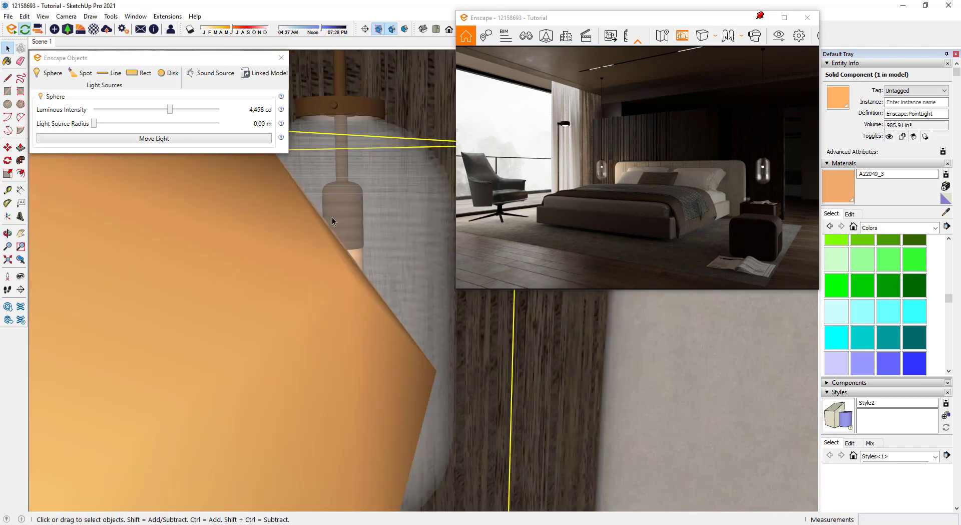
pyautogui.scroll(-3, 332, 217)
pyautogui.moveTo(331, 220); pyautogui.dragTo(482, 323, button='middle')
pyautogui.scroll(-3, 239, 296)
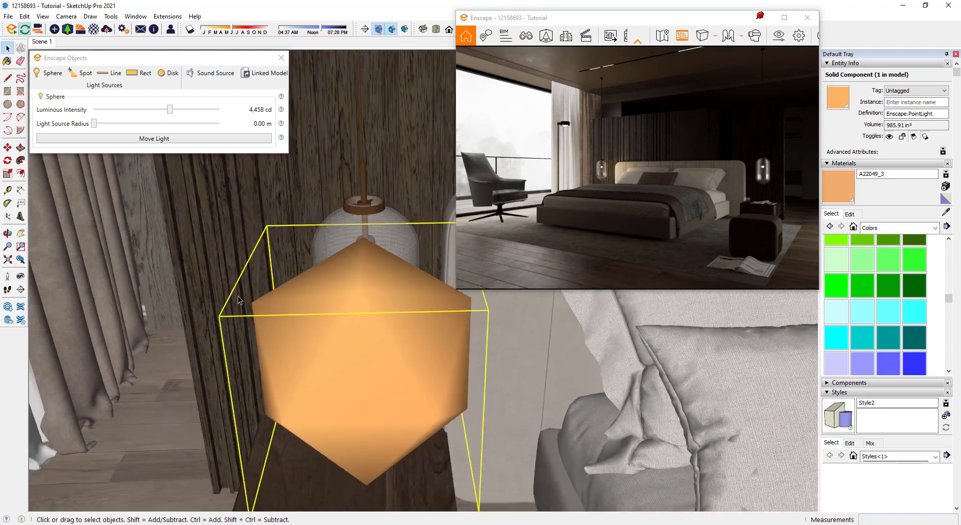
pyautogui.scroll(-3, 301, 316)
pyautogui.scroll(-3, 341, 326)
pyautogui.scroll(-2, 375, 346)
pyautogui.moveTo(374, 346); pyautogui.dragTo(267, 305, button='middle')
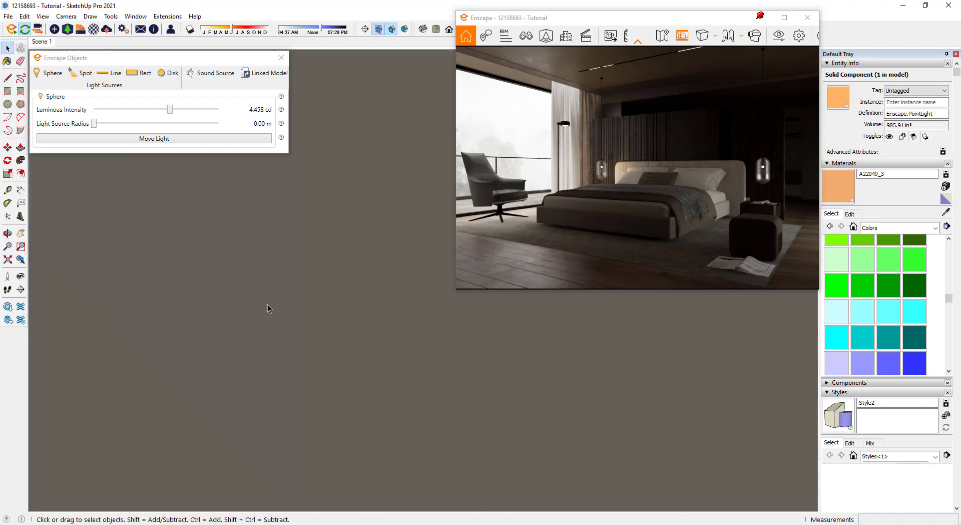
pyautogui.scroll(3, 292, 302)
pyautogui.scroll(2, 281, 314)
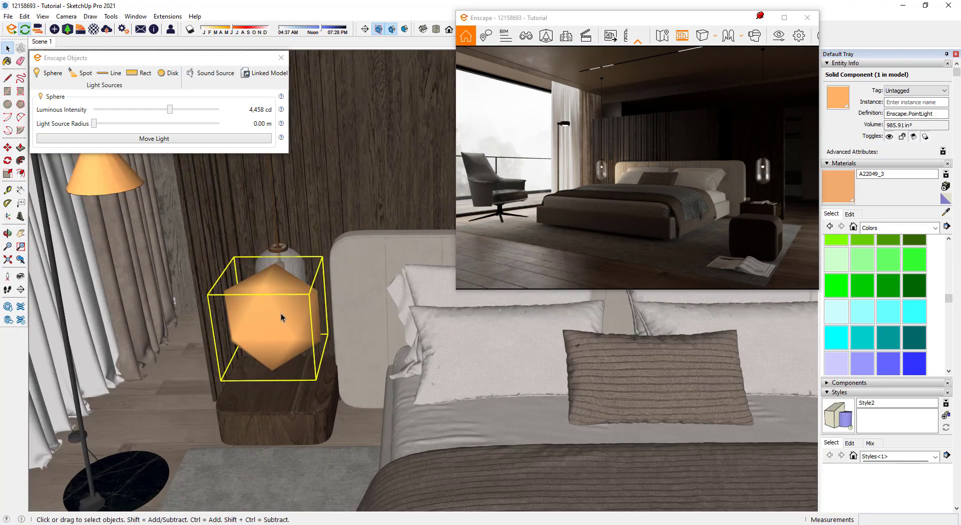
# Copy the sphere light above the other bedside nightstand
pyautogui.press('m')
pyautogui.click(273, 316)
pyautogui.press('ctrl')
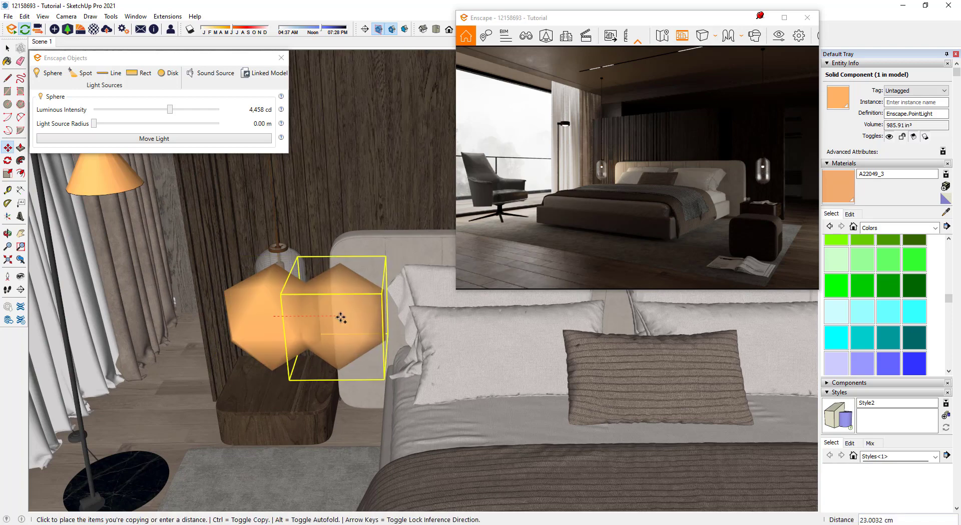
pyautogui.moveTo(472, 317); pyautogui.dragTo(343, 369, button='middle')
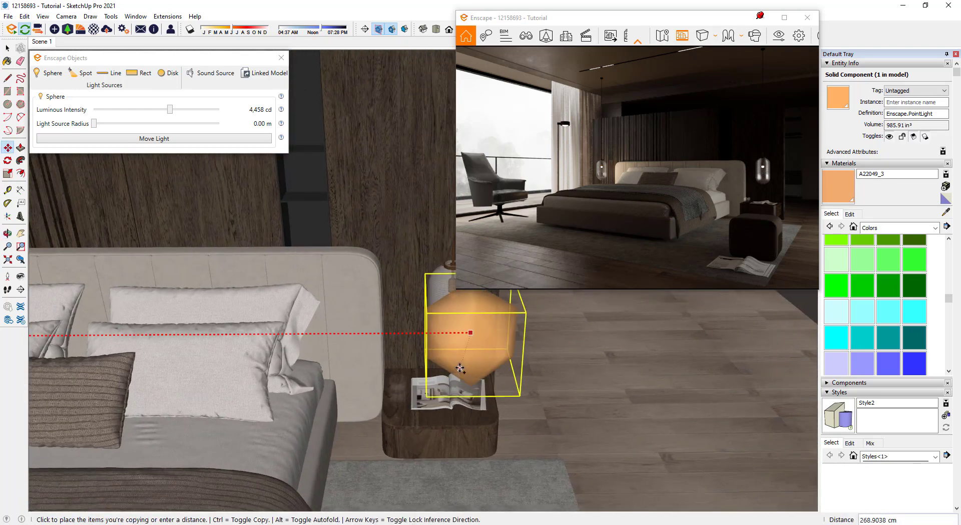
pyautogui.click(458, 367)
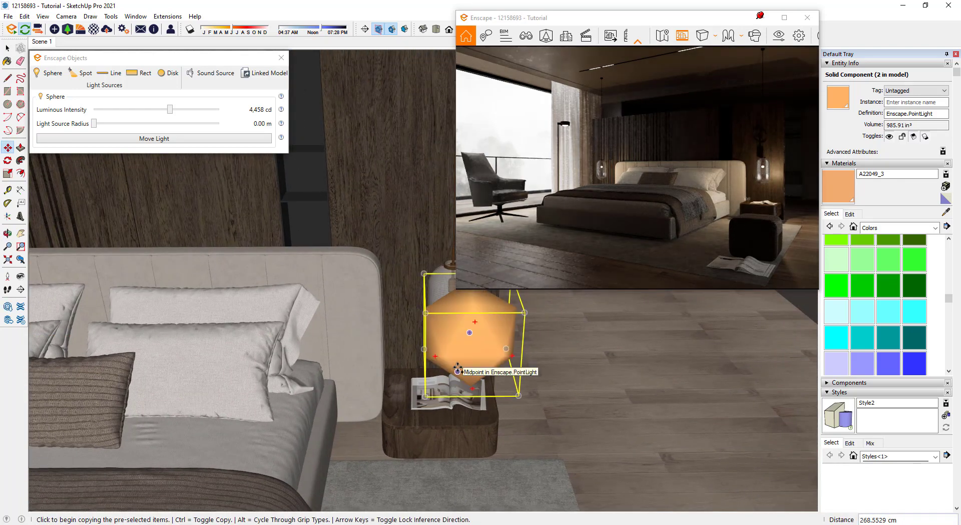
# Inspect the new light from several angles and return to the Scene 1 view
pyautogui.moveTo(458, 368)
pyautogui.mouseDown(button='middle')
pyautogui.moveTo(370, 368)
pyautogui.moveTo(656, 471)
pyautogui.mouseUp(button='middle')
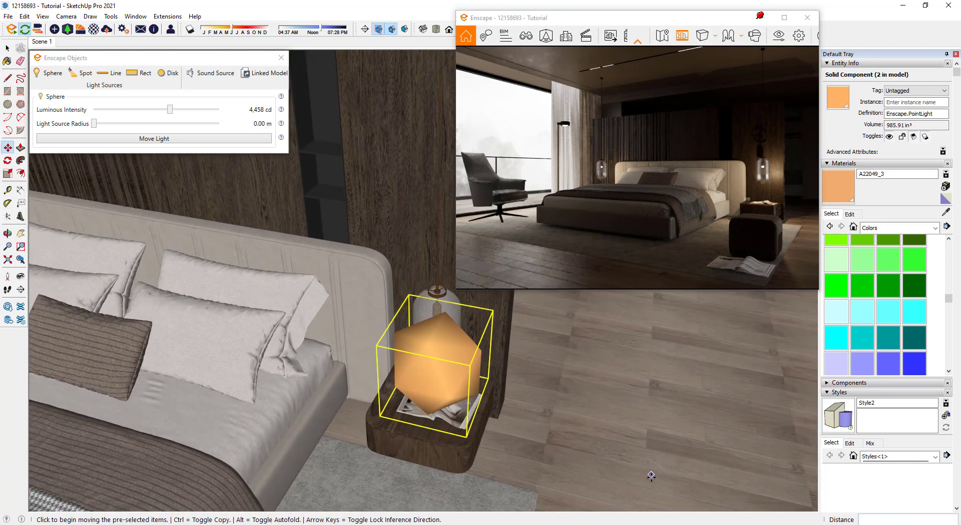
pyautogui.moveTo(640, 473)
pyautogui.mouseDown(button='middle')
pyautogui.moveTo(285, 455)
pyautogui.moveTo(530, 401)
pyautogui.mouseUp(button='middle')
pyautogui.moveTo(394, 364); pyautogui.dragTo(682, 399, button='middle')
pyautogui.press('m')
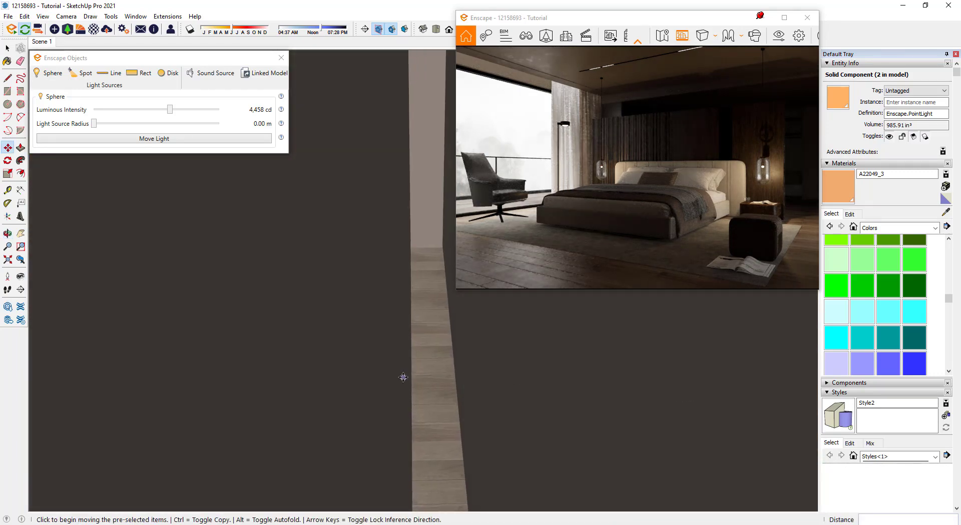
pyautogui.moveTo(404, 376); pyautogui.dragTo(476, 364, button='middle')
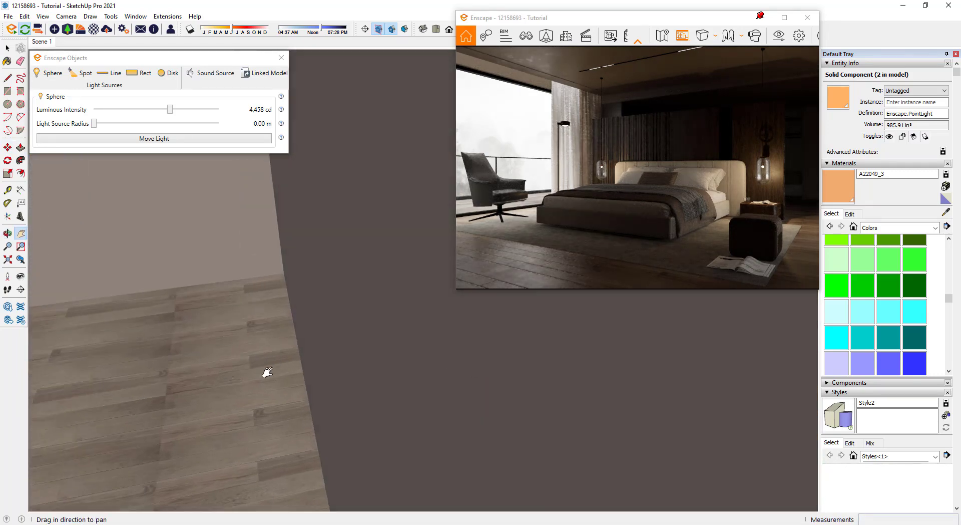
pyautogui.keyDown('shift'); pyautogui.moveTo(266, 374); pyautogui.dragTo(458, 341, button='middle'); pyautogui.keyUp('shift')
pyautogui.keyDown('shift'); pyautogui.moveTo(125, 317); pyautogui.dragTo(58, 247, button='middle'); pyautogui.keyUp('shift')
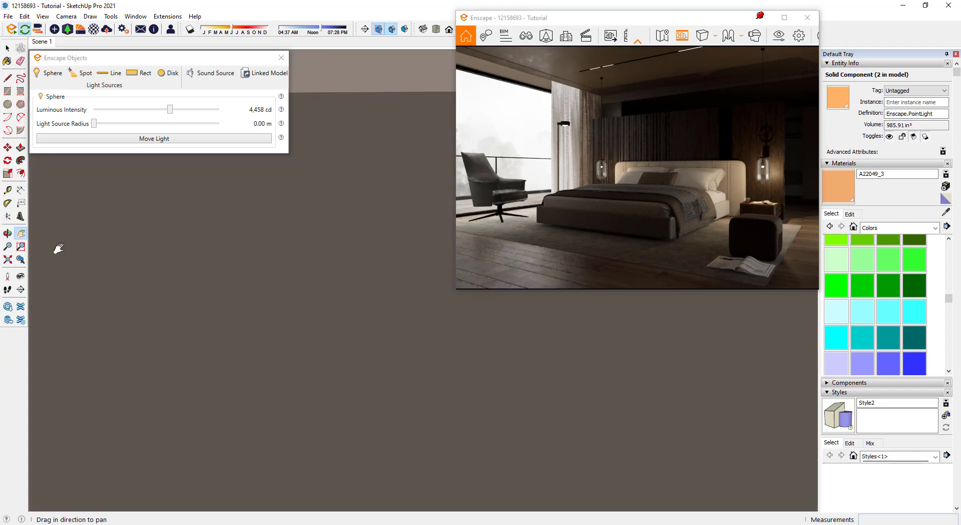
pyautogui.click(48, 42)
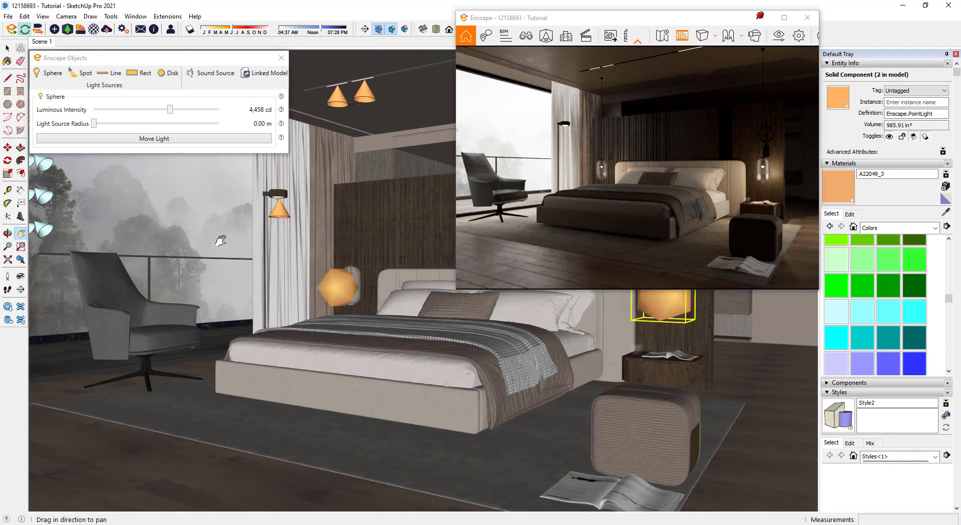
# Copy the pair of ceiling spotlights further along the track
pyautogui.moveTo(335, 264)
pyautogui.mouseDown()
pyautogui.moveTo(73, 380)
pyautogui.moveTo(75, 398)
pyautogui.mouseUp()
pyautogui.press('space')
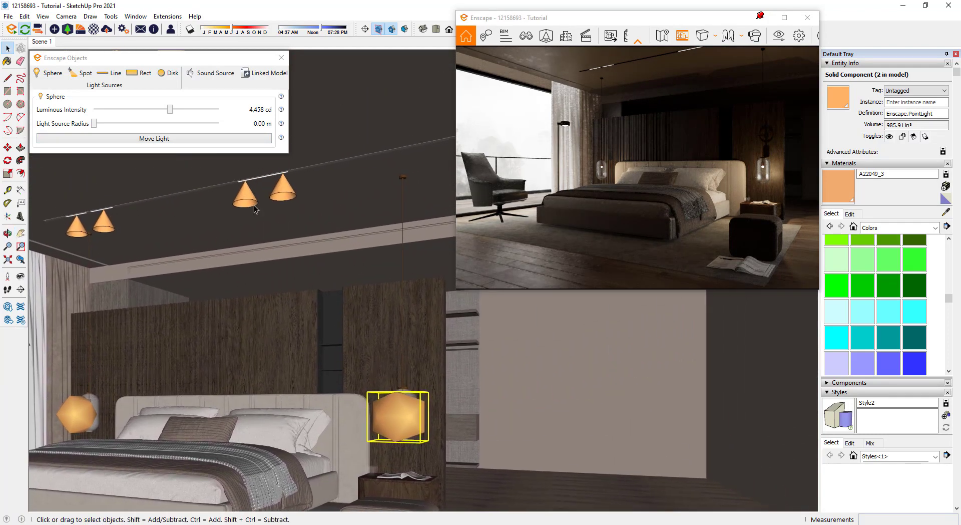
pyautogui.click(290, 187)
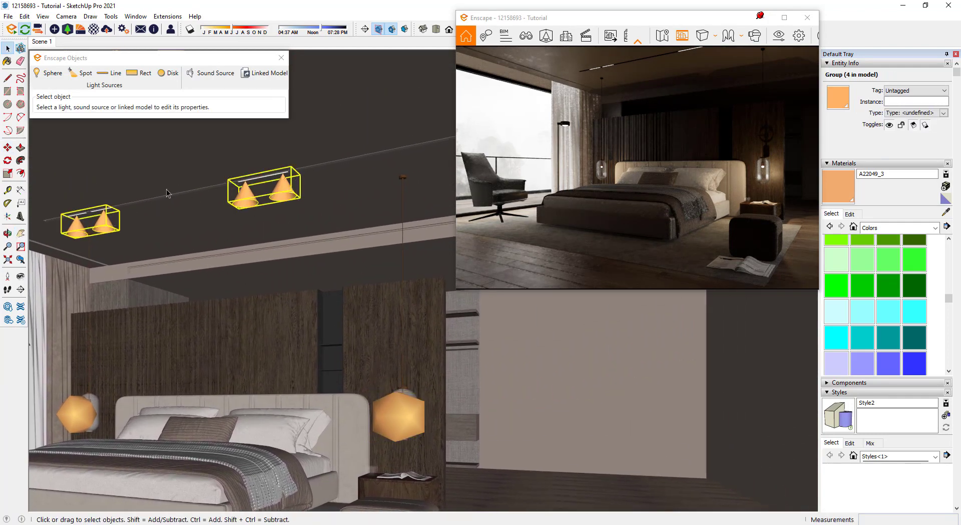
pyautogui.press('m')
pyautogui.press('ctrl')
pyautogui.click(153, 171)
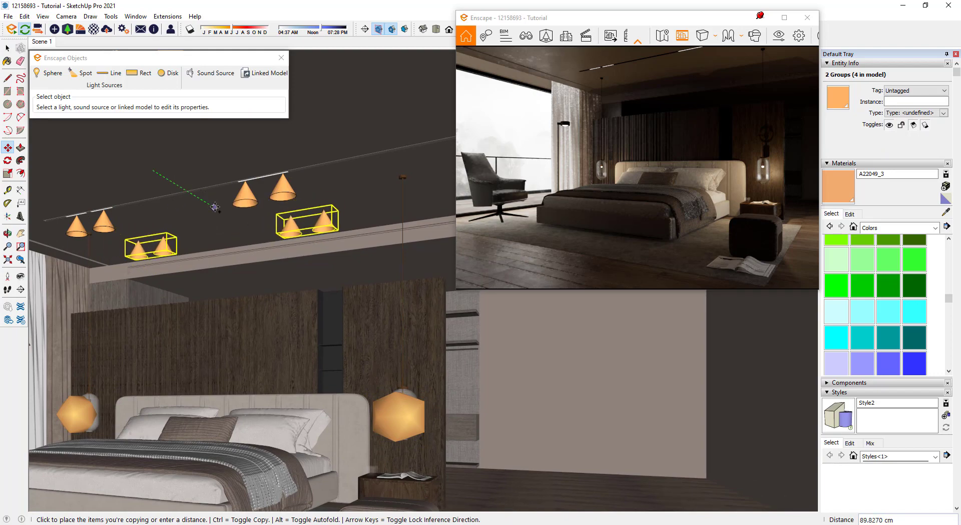
pyautogui.click(215, 207)
pyautogui.press('space')
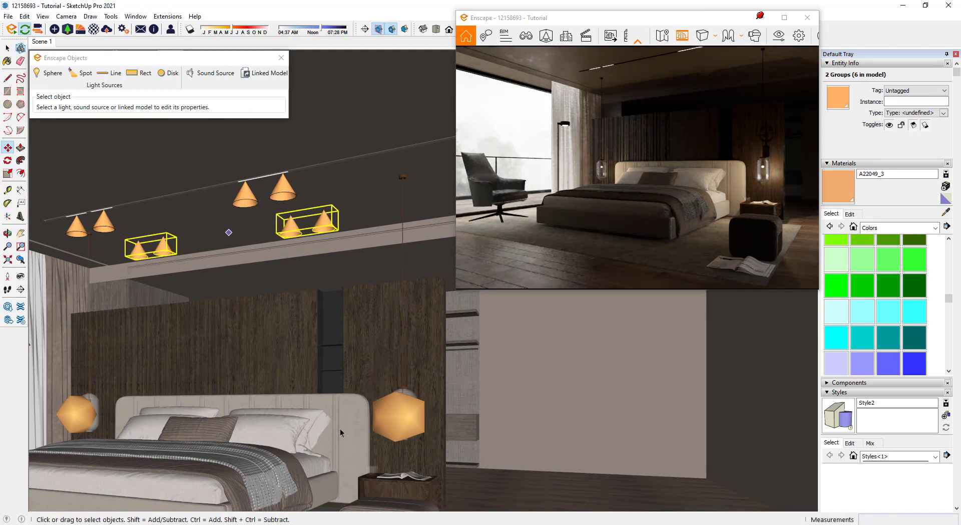
# Copy the sphere light by the bed over to the wardrobe shelf
pyautogui.click(391, 416)
pyautogui.scroll(5, 391, 415)
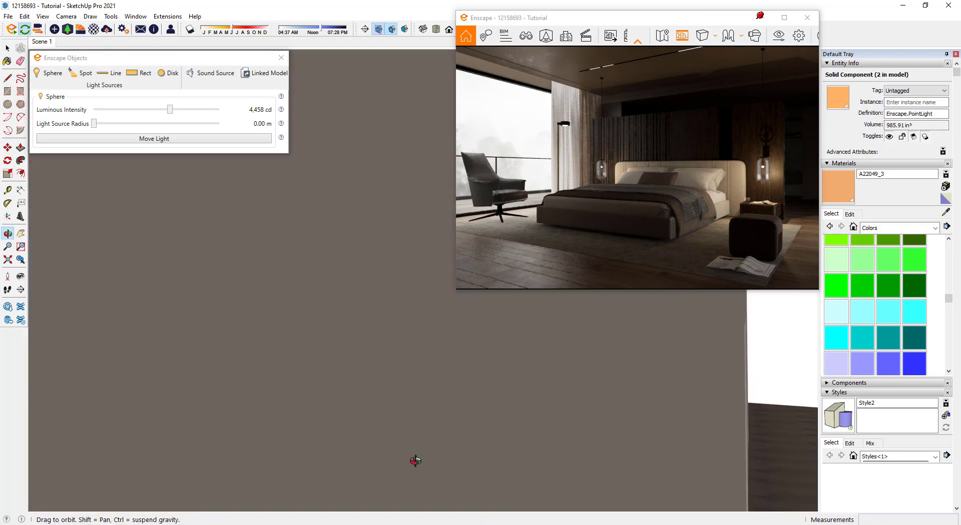
pyautogui.moveTo(414, 456)
pyautogui.keyDown('shift'); pyautogui.mouseDown(button='middle')
pyautogui.moveTo(330, 398)
pyautogui.moveTo(650, 380)
pyautogui.mouseUp(button='middle'); pyautogui.keyUp('shift')
pyautogui.scroll(-5, 650, 380)
pyautogui.keyDown('shift'); pyautogui.moveTo(200, 386); pyautogui.dragTo(251, 386, button='middle'); pyautogui.keyUp('shift')
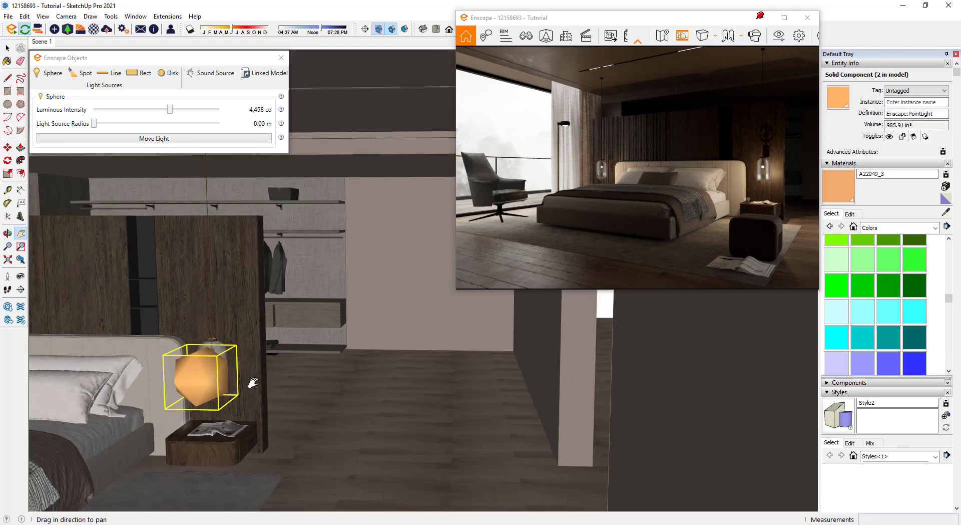
pyautogui.press('m')
pyautogui.click(260, 365)
pyautogui.press('ctrl')
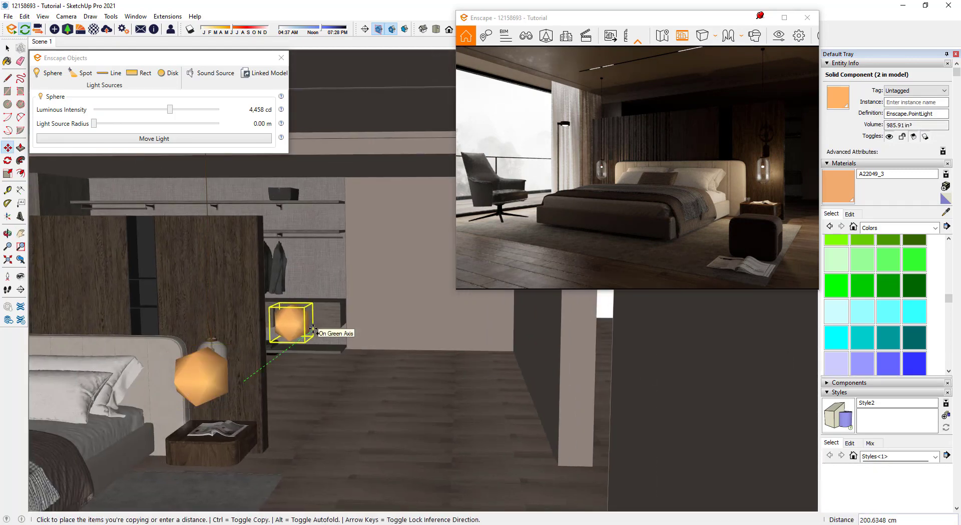
pyautogui.click(353, 357)
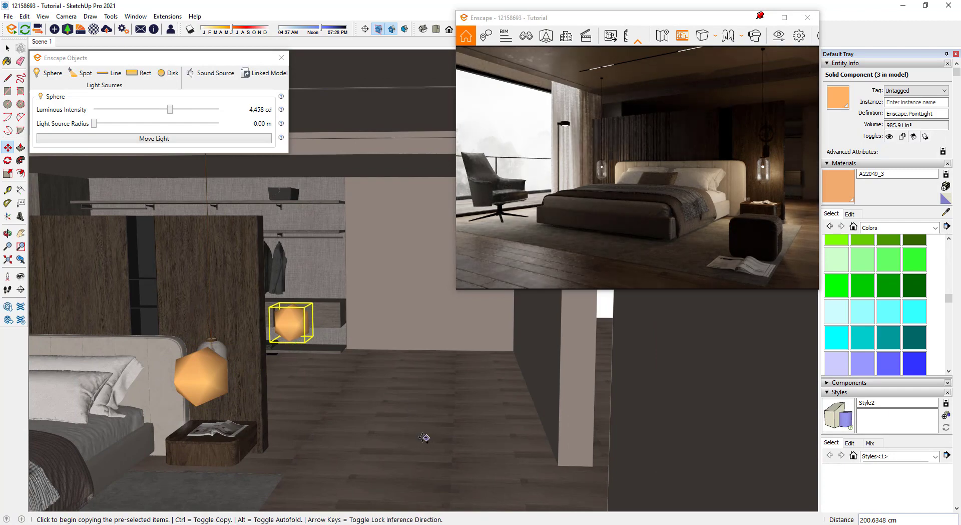
# Reposition the new wardrobe sphere light and inspect the shelves from an angle
pyautogui.press('ctrl')
pyautogui.click(448, 410)
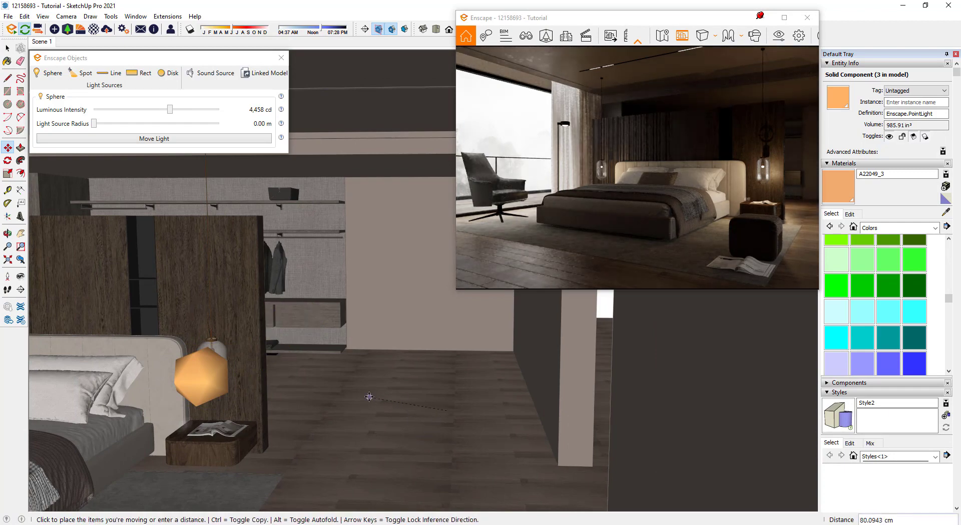
pyautogui.click(354, 408)
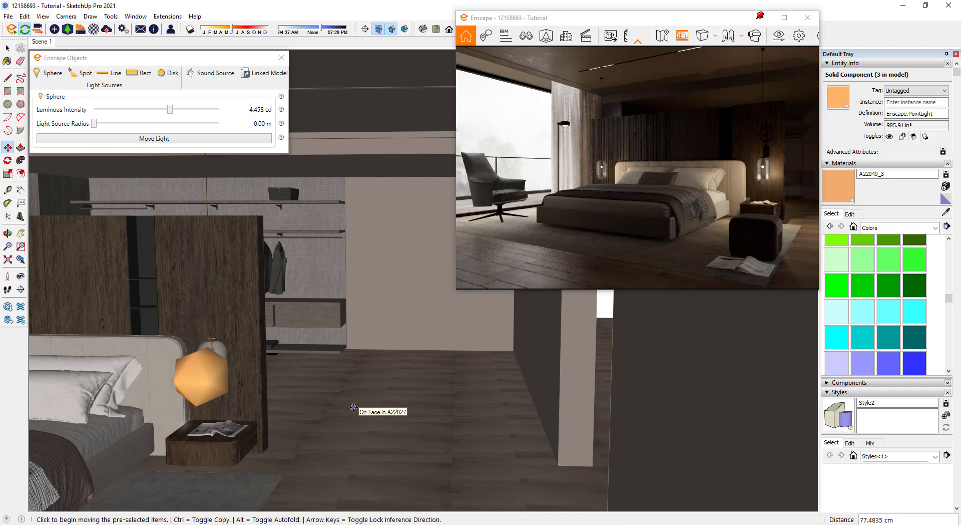
pyautogui.scroll(2, 349, 403)
pyautogui.scroll(3, 281, 217)
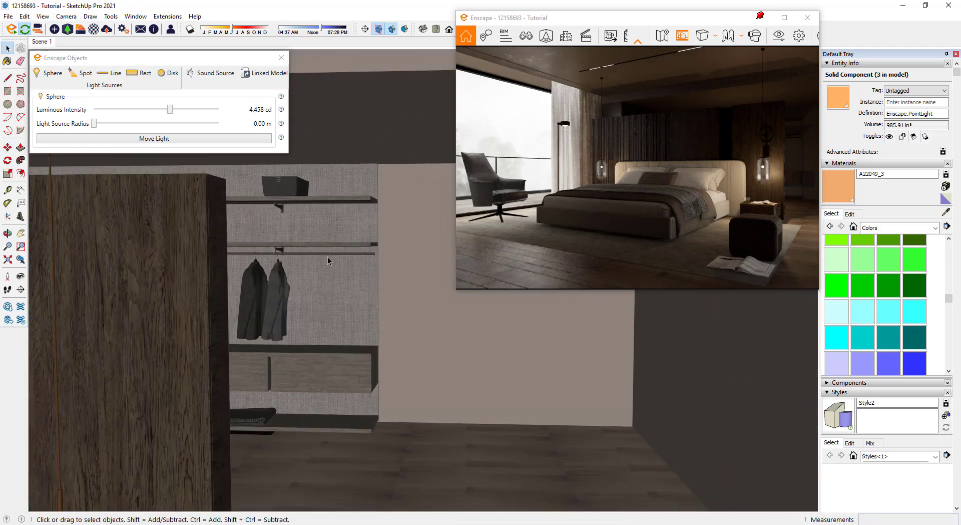
pyautogui.scroll(3, 328, 256)
pyautogui.scroll(2, 254, 242)
pyautogui.moveTo(253, 242); pyautogui.dragTo(221, 240, button='middle')
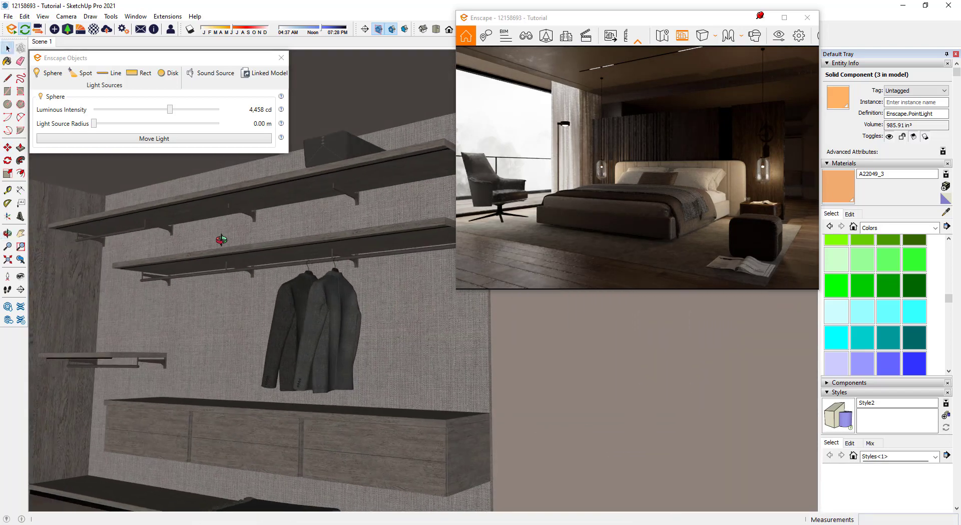
pyautogui.moveTo(319, 339)
pyautogui.mouseDown(button='middle')
pyautogui.moveTo(327, 335)
pyautogui.moveTo(337, 270)
pyautogui.mouseUp(button='middle')
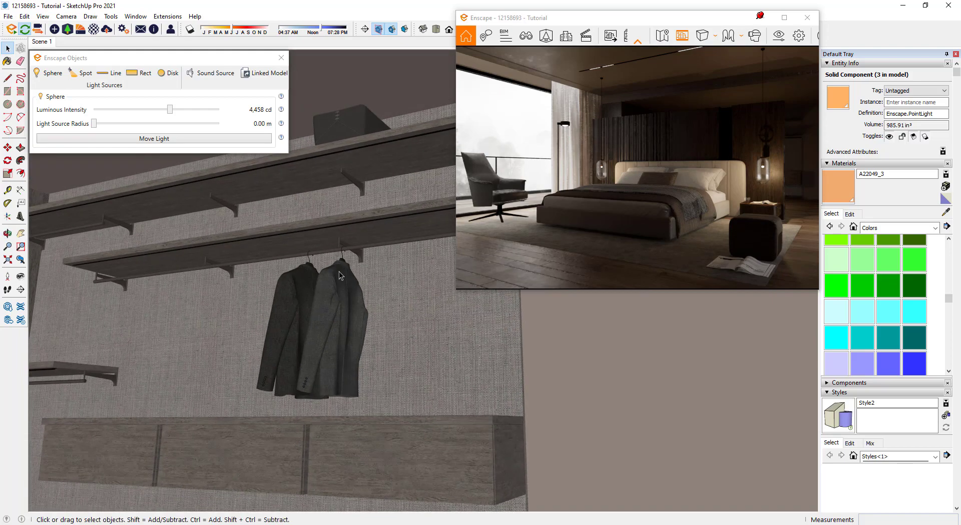
pyautogui.scroll(-5, 340, 246)
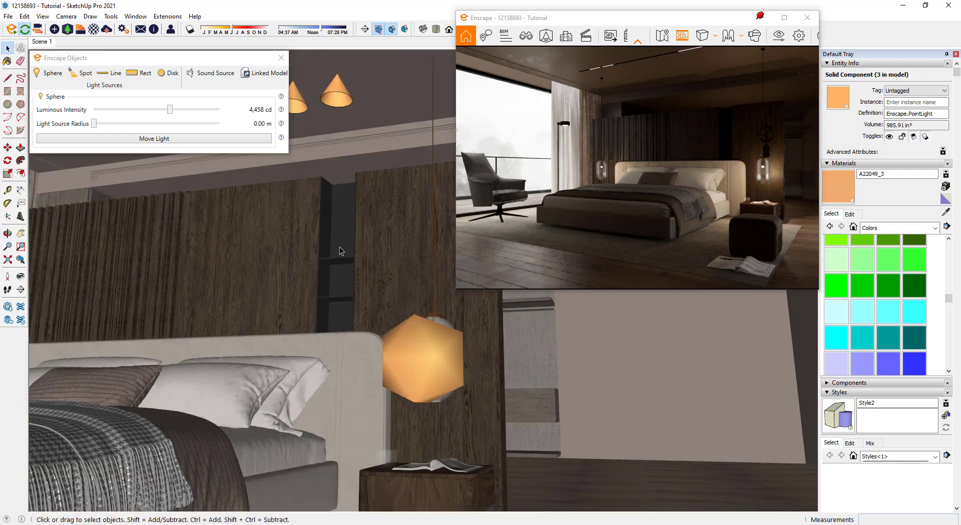
pyautogui.scroll(3, 349, 218)
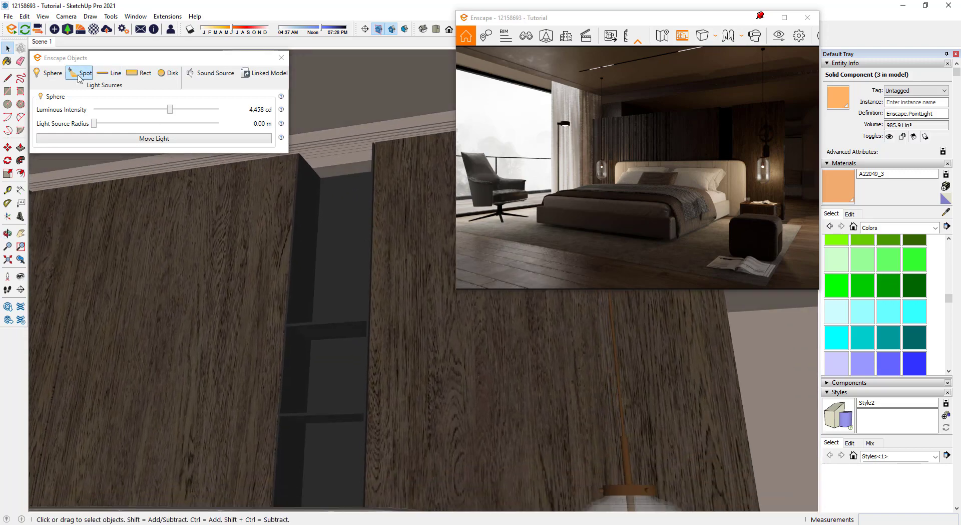
pyautogui.scroll(2, 340, 385)
pyautogui.scroll(1, 339, 385)
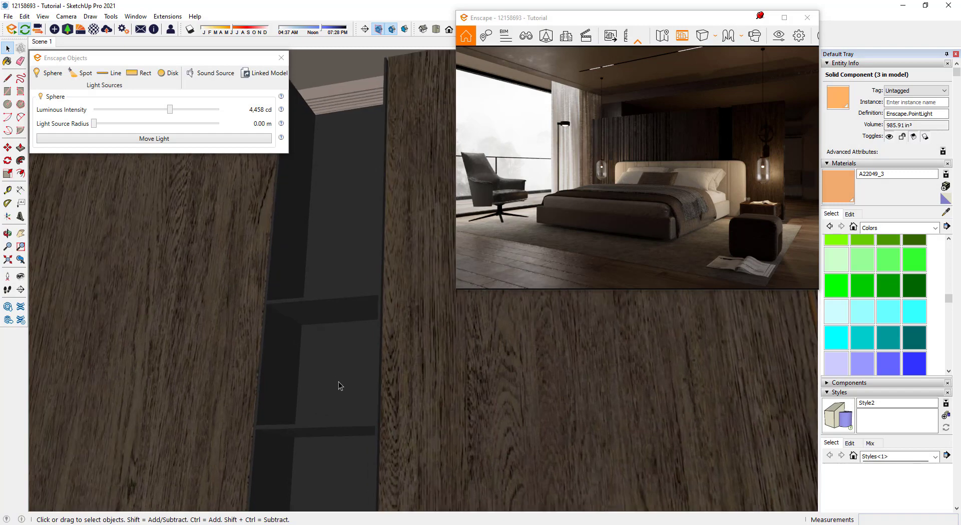
# Mark the shelf with a guide line and place a 0.10 m by 0.01 m rectangle light beneath it
pyautogui.click(332, 316)
pyautogui.click(331, 338)
pyautogui.press('space')
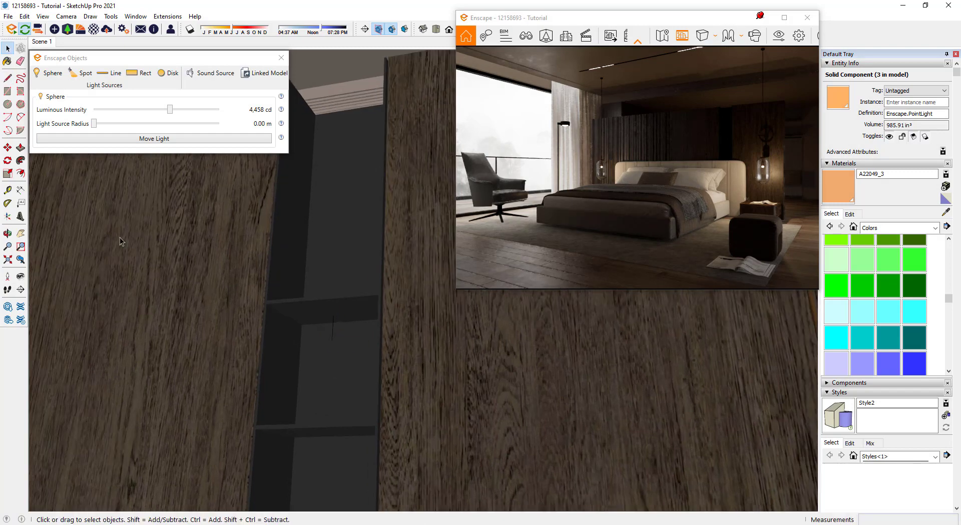
pyautogui.click(105, 74)
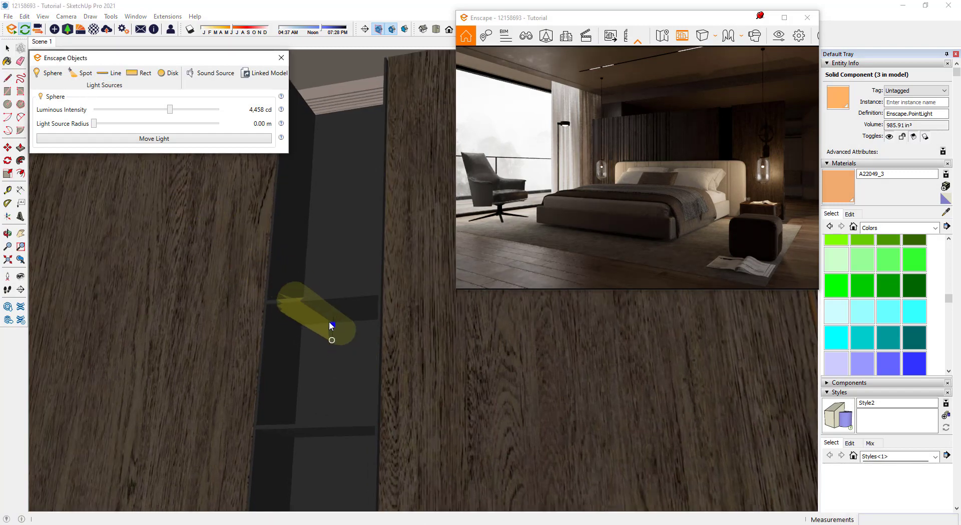
pyautogui.scroll(3, 323, 313)
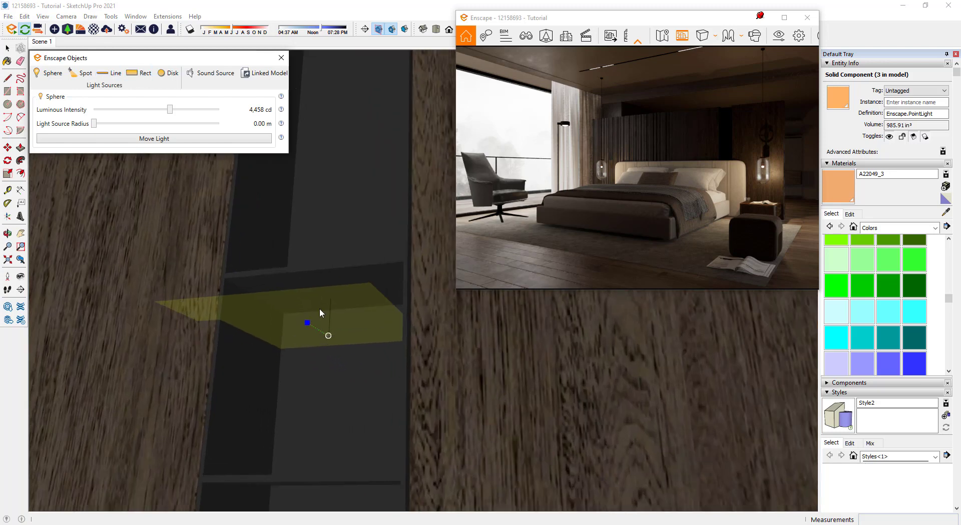
pyautogui.click(330, 298)
pyautogui.click(330, 315)
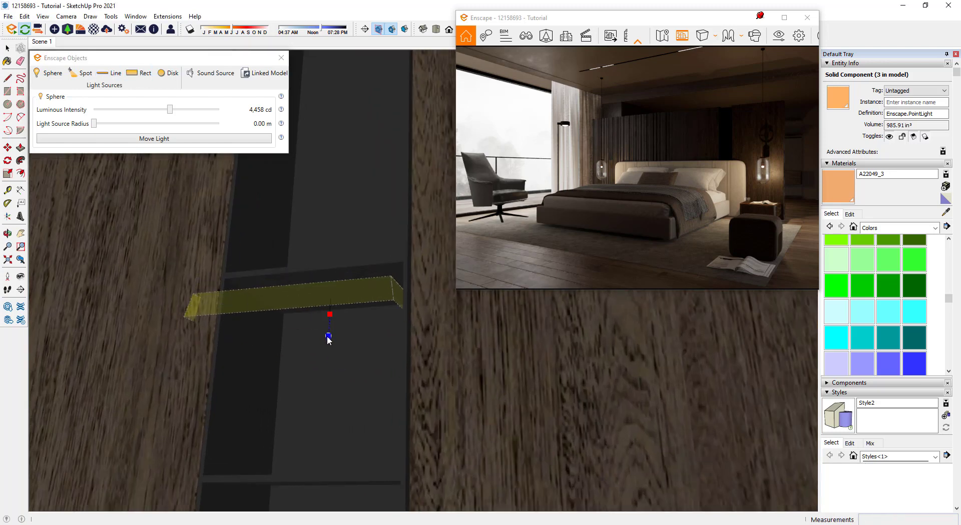
pyautogui.click(326, 349)
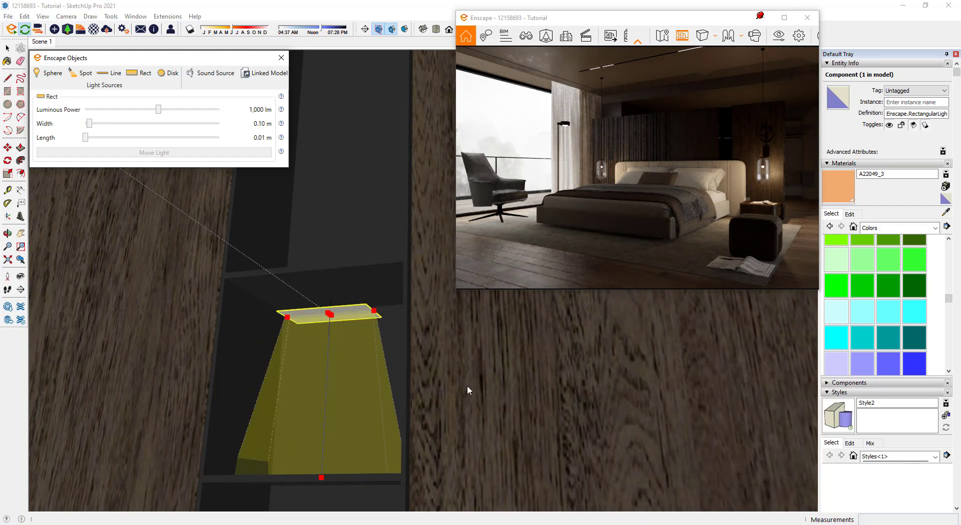
# Set the strip light's width to 0.18 m
pyautogui.press('l')
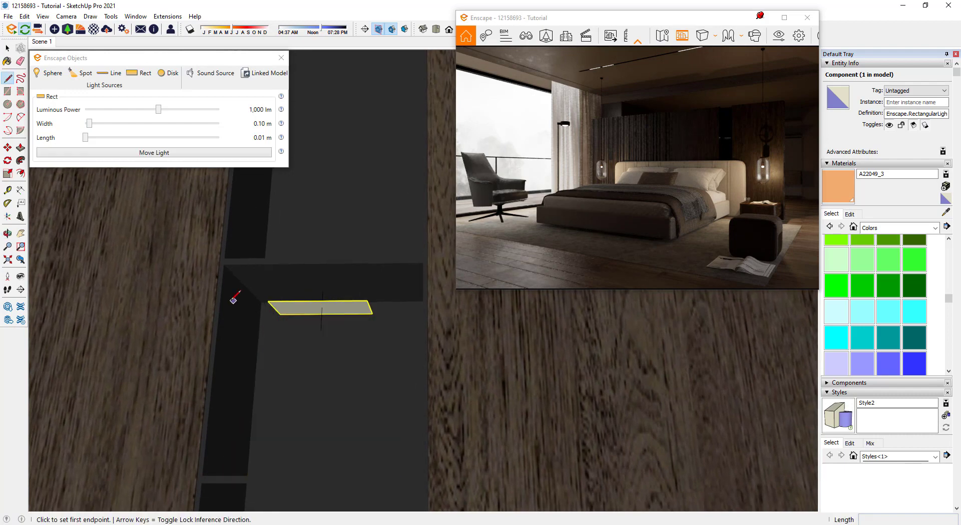
pyautogui.click(233, 300)
pyautogui.moveTo(395, 306); pyautogui.dragTo(426, 315, button='middle')
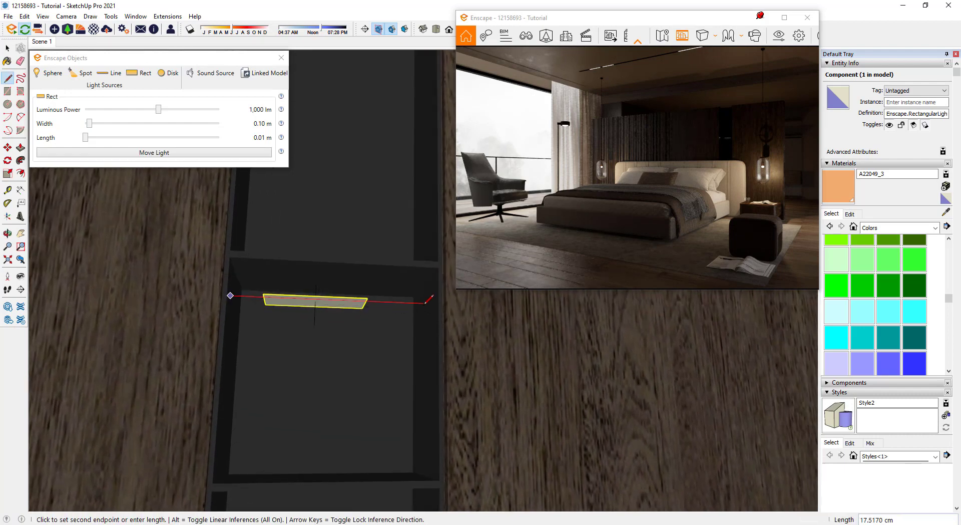
pyautogui.press('space')
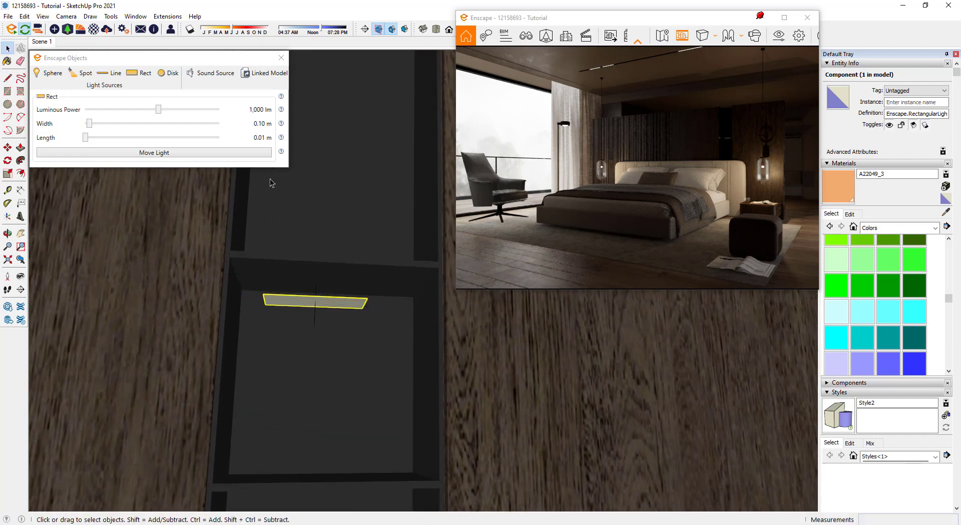
pyautogui.click(227, 126)
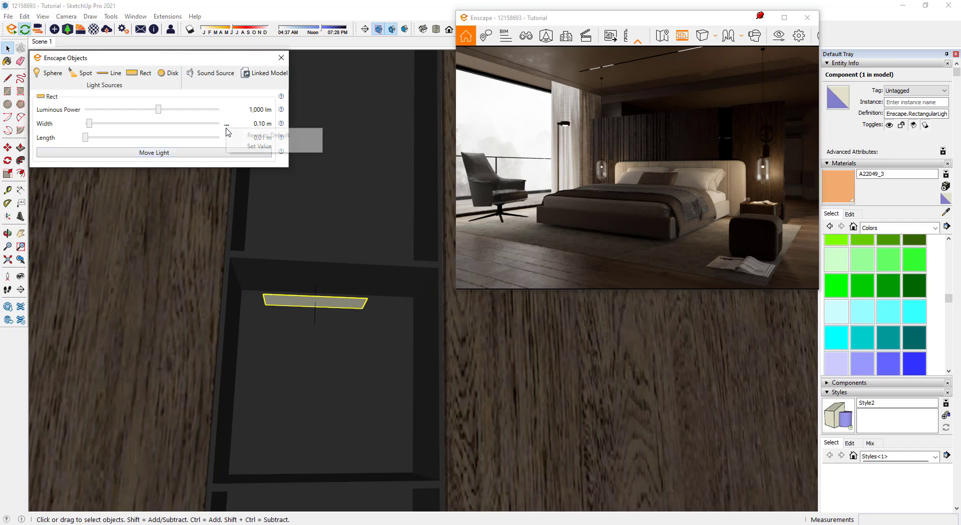
pyautogui.click(259, 146)
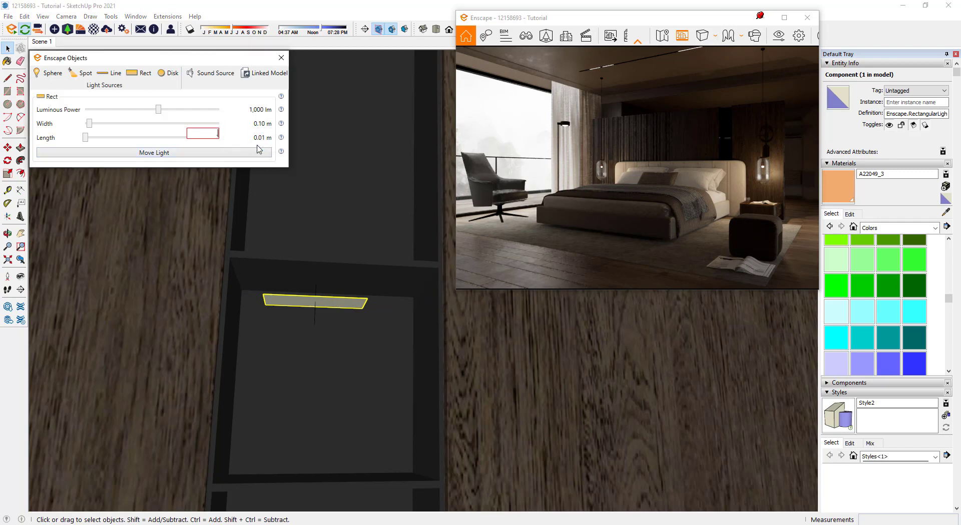
pyautogui.write('8')
pyautogui.click(259, 152)
# Adjust the strip light's position under the wardrobe shelf
pyautogui.moveTo(352, 325); pyautogui.dragTo(326, 299, button='middle')
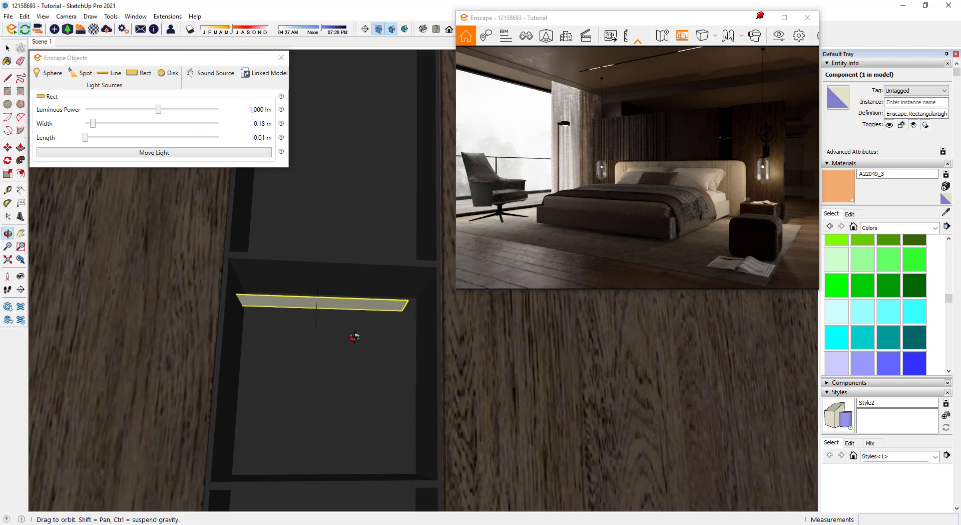
pyautogui.click(320, 297)
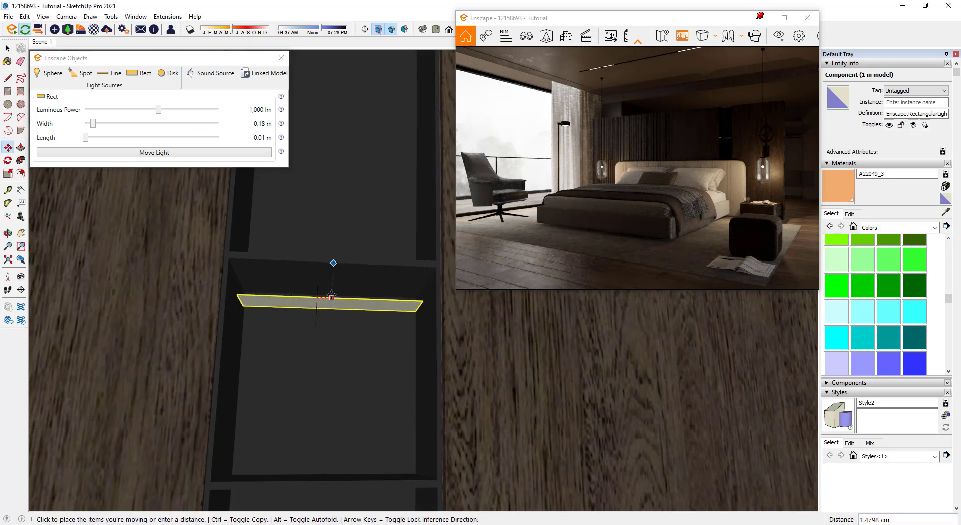
pyautogui.press('e')
pyautogui.scroll(3, 257, 369)
pyautogui.scroll(2, 300, 314)
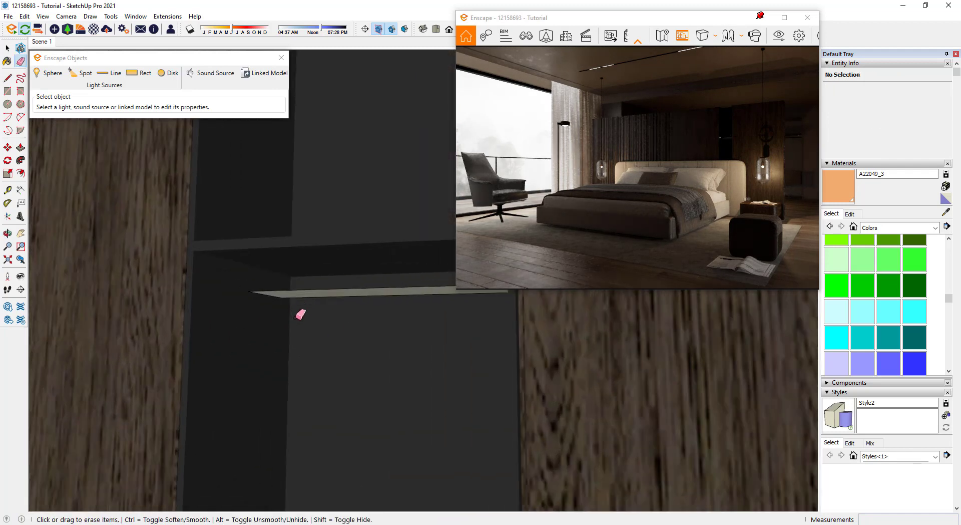
pyautogui.scroll(1, 301, 314)
pyautogui.press('space')
pyautogui.click(301, 283)
pyautogui.press('m')
pyautogui.click(326, 333)
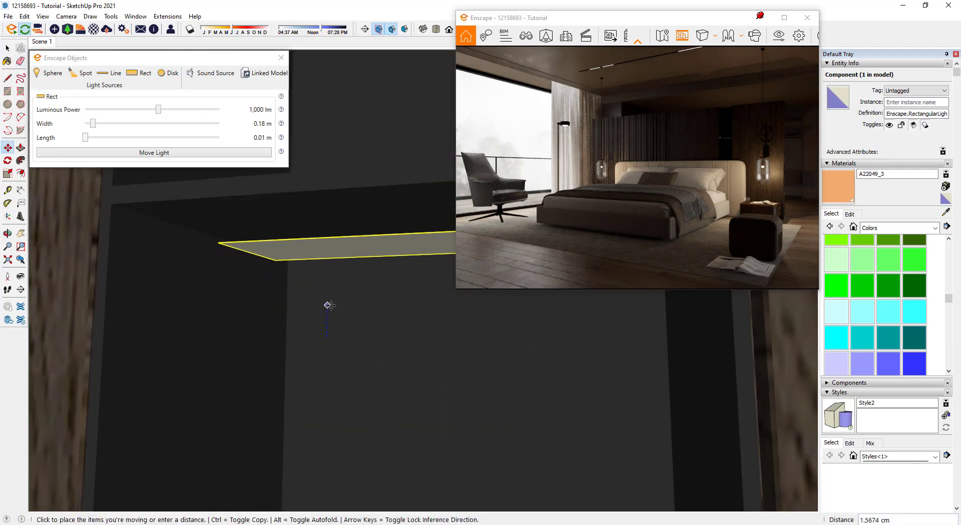
# Paint the strip light with A22049_3 and raise its power to 107,668 lm
pyautogui.press('b')
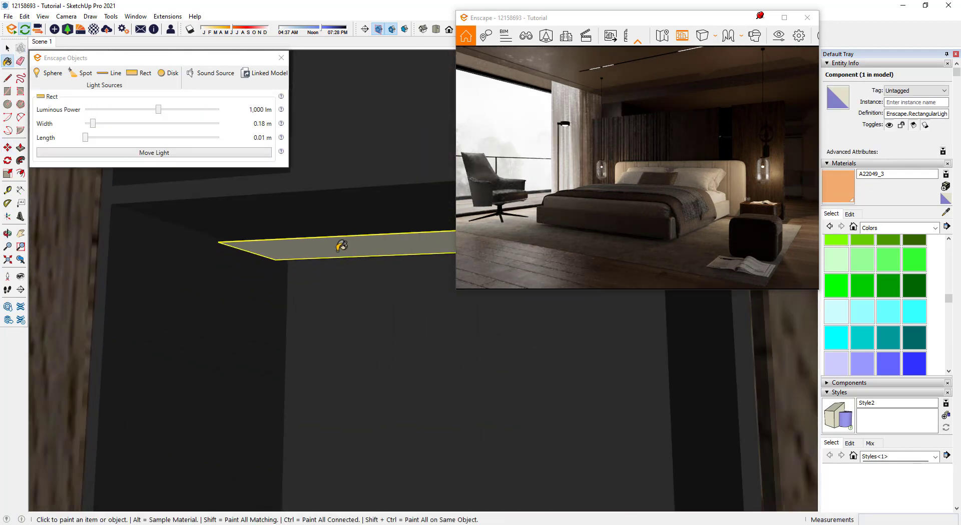
pyautogui.click(248, 254)
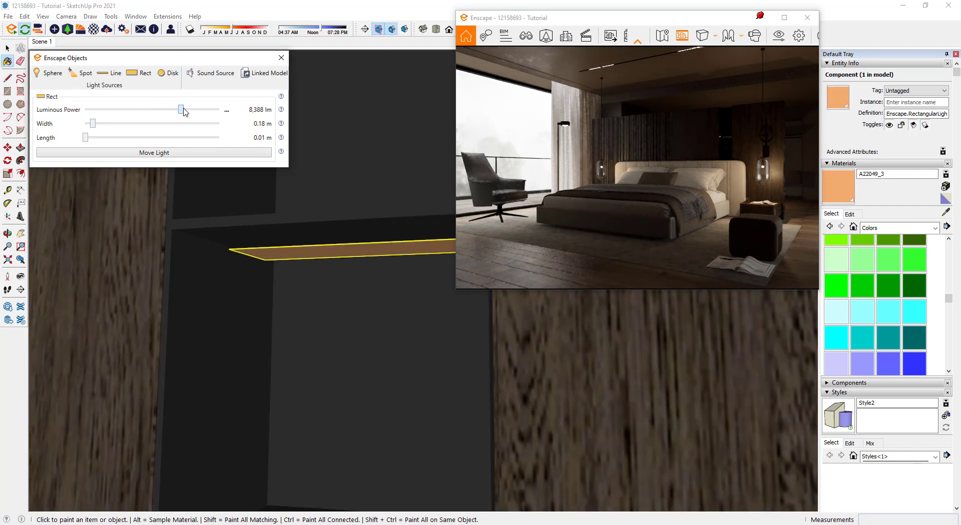
pyautogui.moveTo(184, 111); pyautogui.dragTo(211, 111)
pyautogui.moveTo(366, 400); pyautogui.dragTo(332, 300, button='middle')
# Copy the orange strip light down onto the shelf level below the original
pyautogui.press('m')
pyautogui.click(317, 273)
pyautogui.press('ctrl')
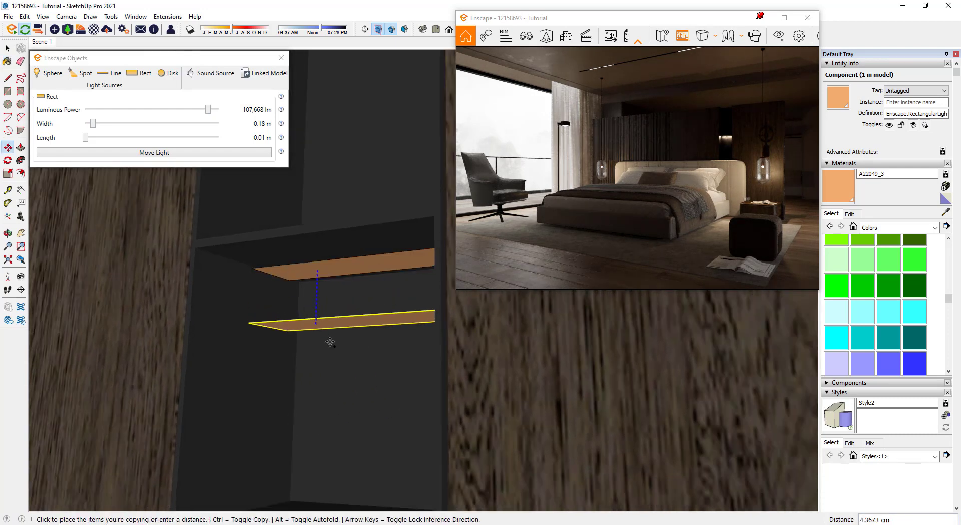
pyautogui.moveTo(330, 342)
pyautogui.mouseDown(button='middle')
pyautogui.moveTo(306, 253)
pyautogui.moveTo(293, 284)
pyautogui.moveTo(296, 326)
pyautogui.mouseUp(button='middle')
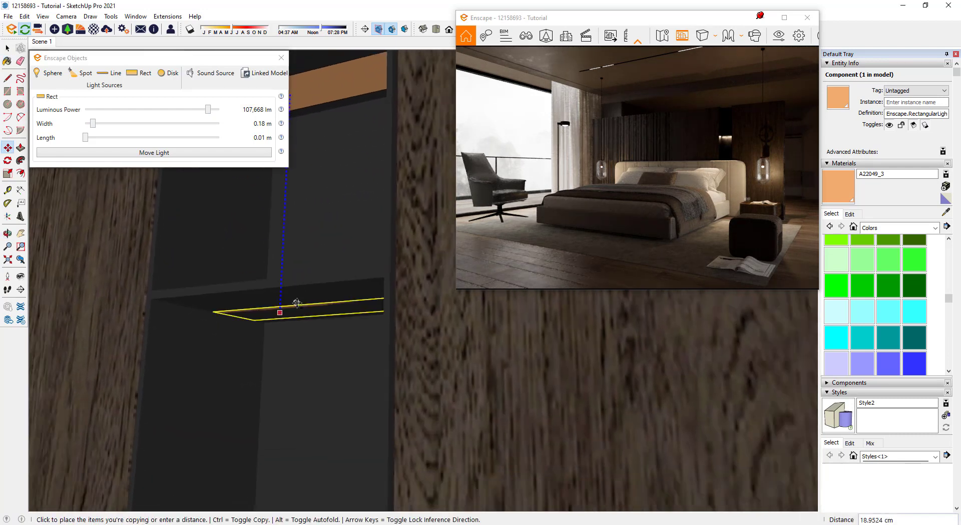
pyautogui.click(295, 335)
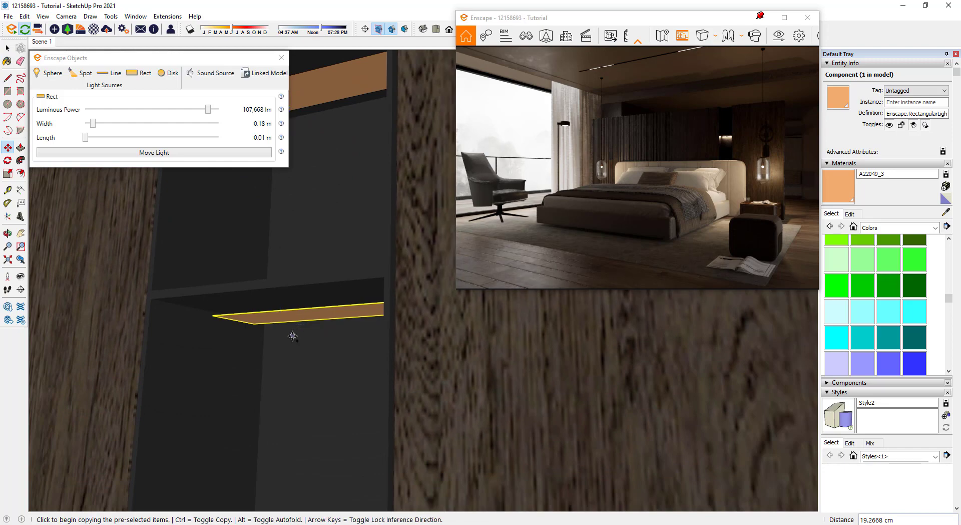
pyautogui.moveTo(292, 326)
pyautogui.mouseDown(button='middle')
pyautogui.moveTo(311, 278)
pyautogui.moveTo(296, 404)
pyautogui.moveTo(314, 289)
pyautogui.moveTo(313, 458)
pyautogui.moveTo(327, 379)
pyautogui.moveTo(279, 423)
pyautogui.moveTo(285, 264)
pyautogui.moveTo(303, 362)
pyautogui.mouseUp(button='middle')
pyautogui.click(294, 327)
# Copy the strip light a third time and place the copy in the niche
pyautogui.click(303, 363)
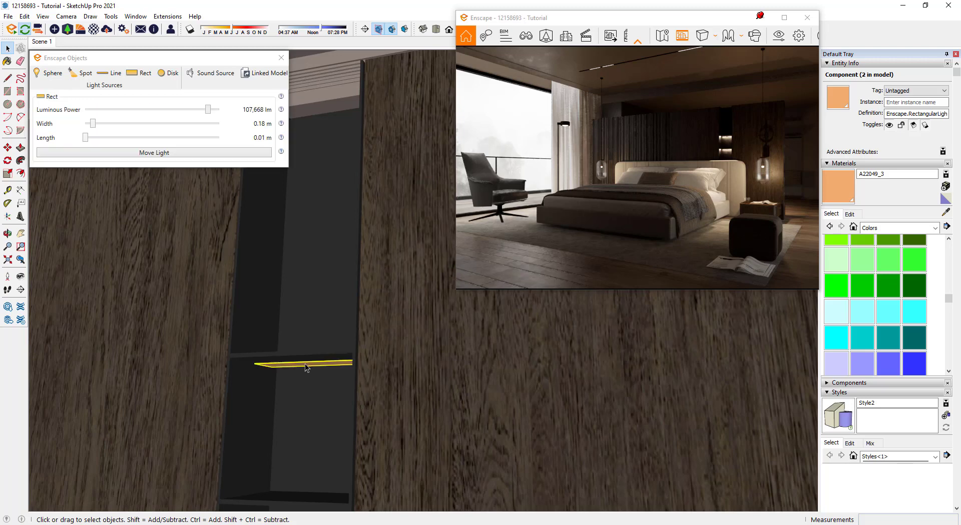
pyautogui.press('m')
pyautogui.moveTo(315, 326)
pyautogui.mouseDown(button='middle')
pyautogui.moveTo(307, 421)
pyautogui.moveTo(307, 277)
pyautogui.mouseUp(button='middle')
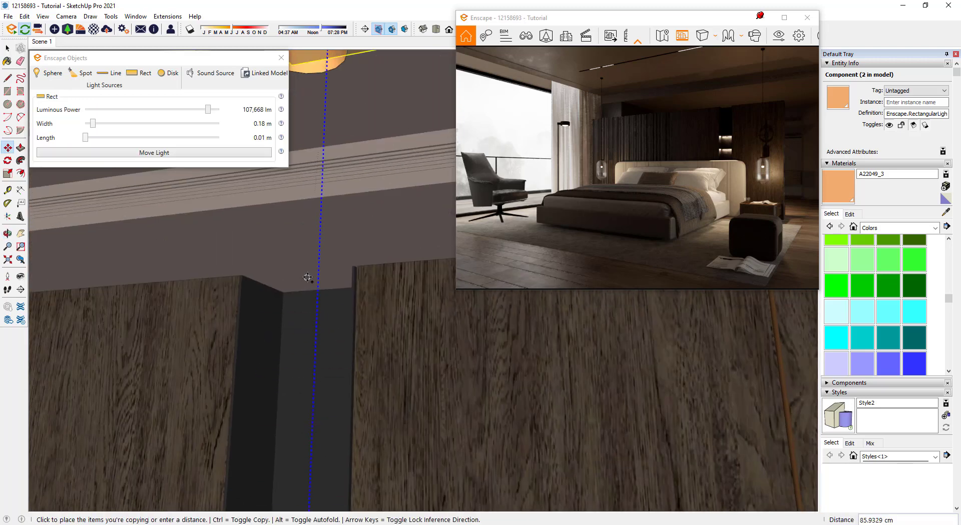
pyautogui.click(321, 364)
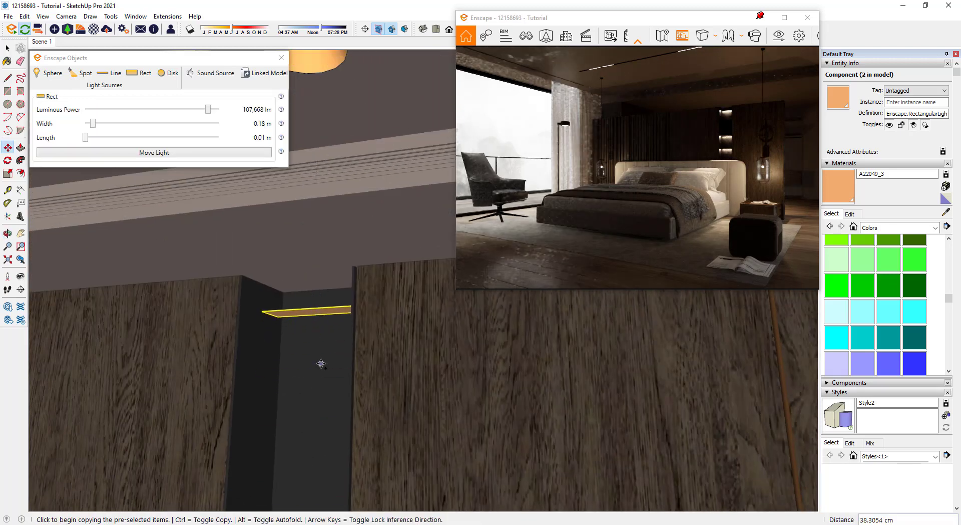
pyautogui.scroll(1, 321, 364)
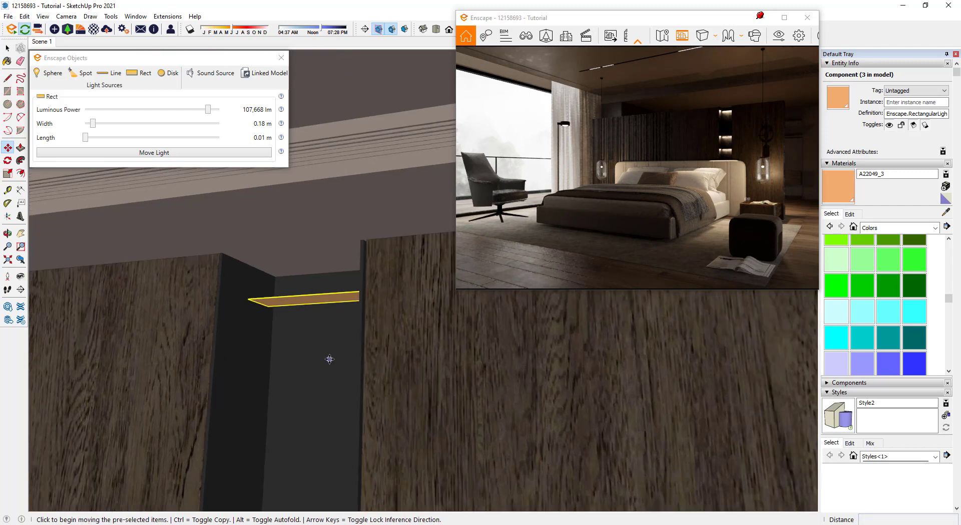
# Start another strip light copy, carrying it about 116 cm across the wardrobe
pyautogui.click(329, 359)
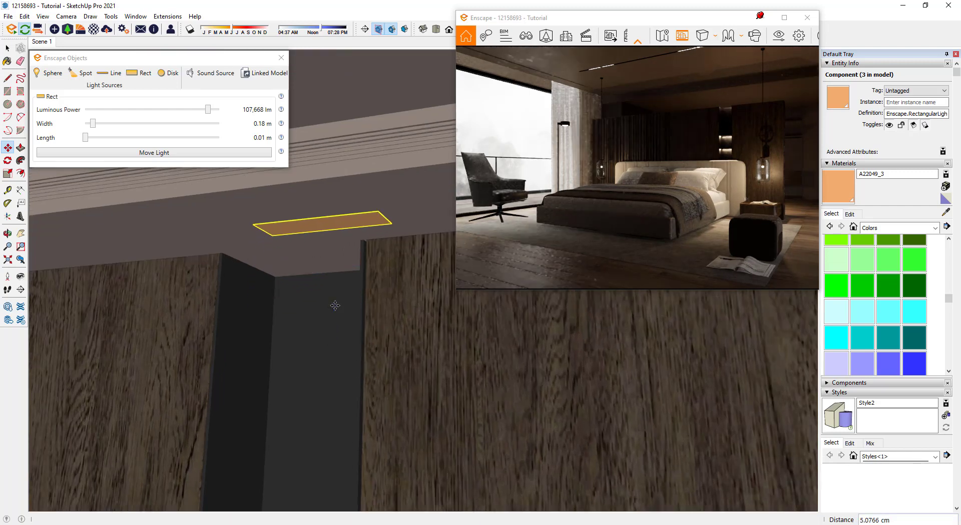
pyautogui.moveTo(335, 305)
pyautogui.mouseDown(button='middle')
pyautogui.moveTo(273, 370)
pyautogui.moveTo(326, 369)
pyautogui.mouseUp(button='middle')
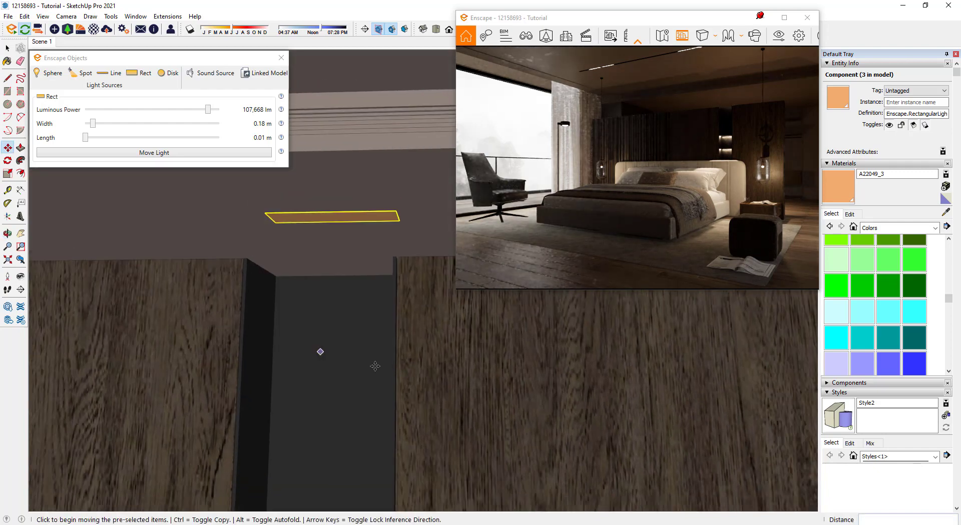
pyautogui.moveTo(320, 350)
pyautogui.mouseDown(button='middle')
pyautogui.moveTo(194, 326)
pyautogui.moveTo(377, 240)
pyautogui.moveTo(298, 249)
pyautogui.mouseUp(button='middle')
pyautogui.scroll(2, 384, 245)
pyautogui.scroll(3, 291, 302)
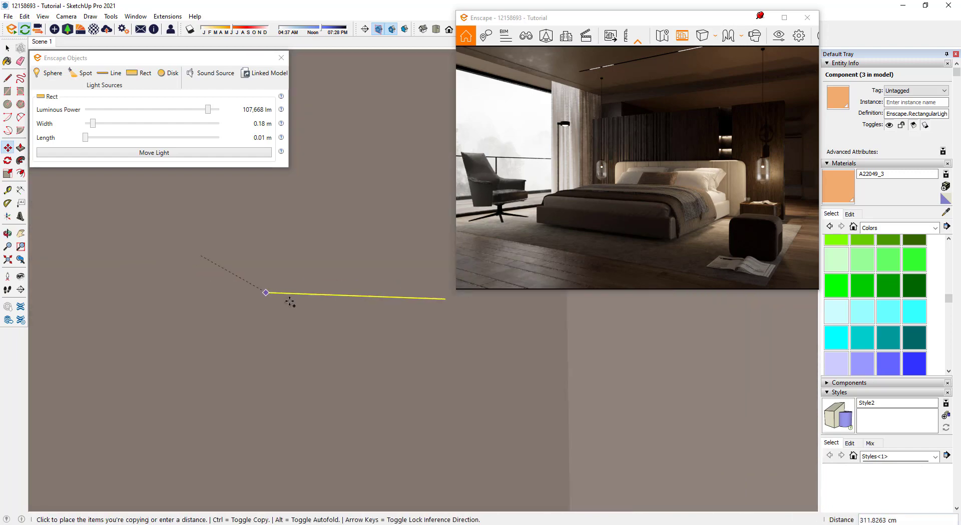
pyautogui.scroll(-3, 288, 316)
pyautogui.scroll(3, 91, 317)
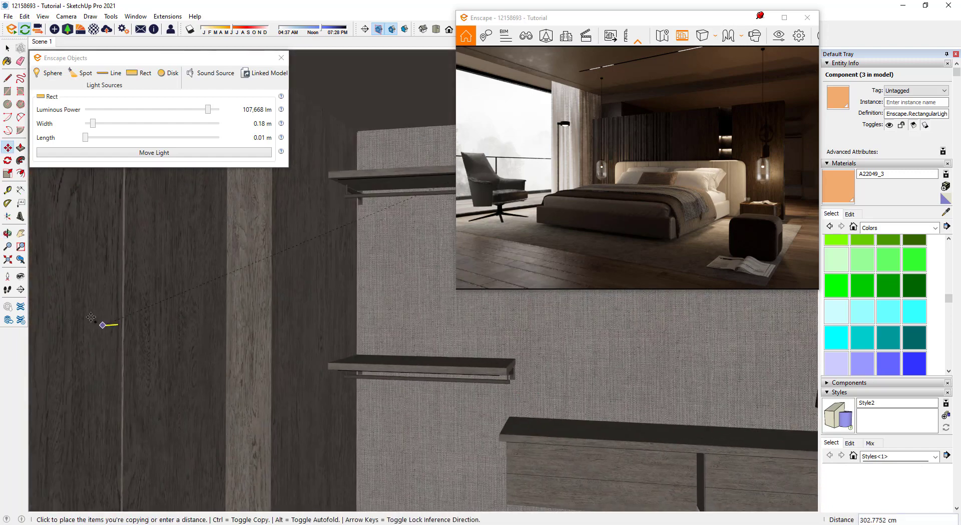
pyautogui.scroll(3, 91, 317)
pyautogui.scroll(-2, 209, 318)
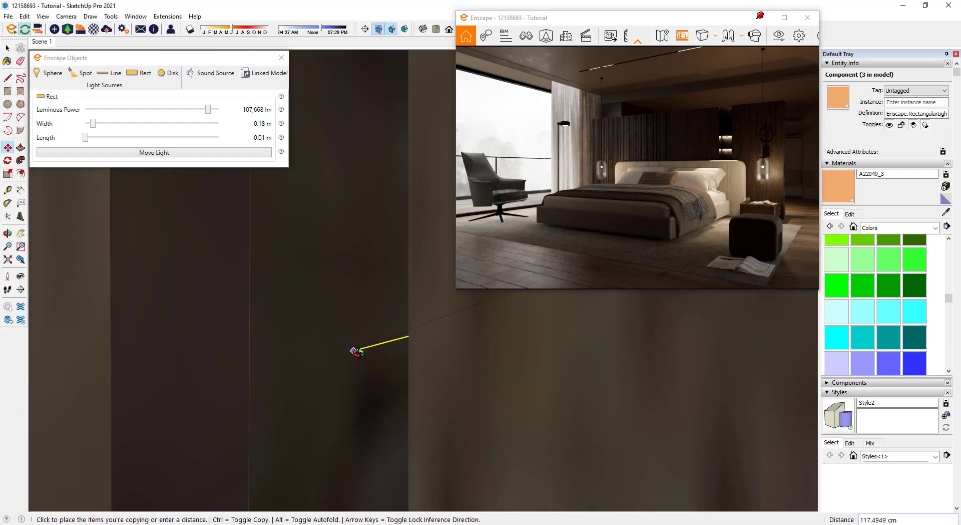
pyautogui.scroll(2, 356, 350)
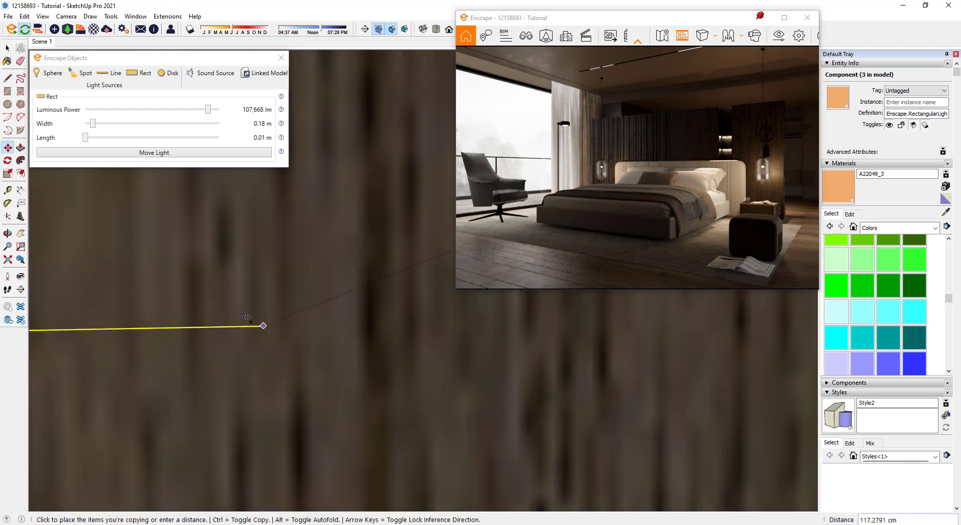
pyautogui.scroll(2, 298, 287)
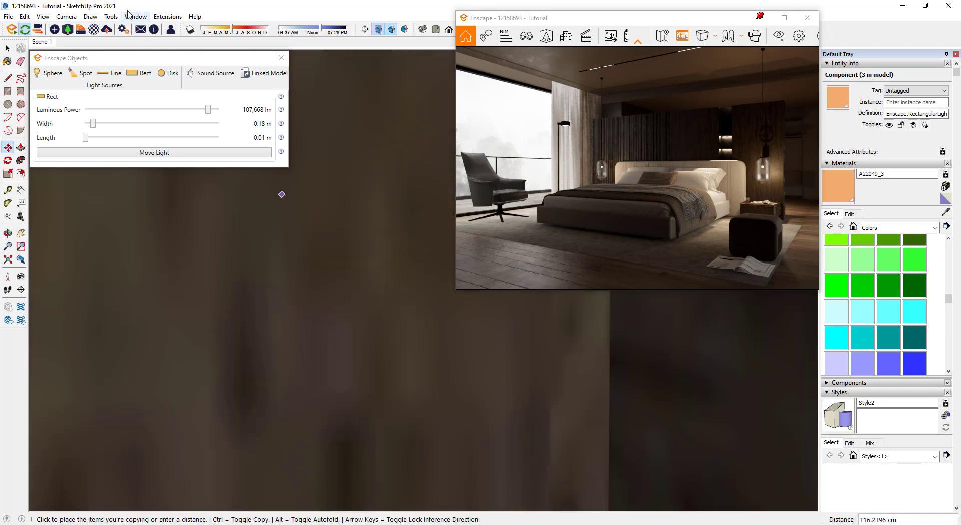
# Return to Scene 1 and frame the wardrobe shelves near the bedside lamp
pyautogui.click(47, 46)
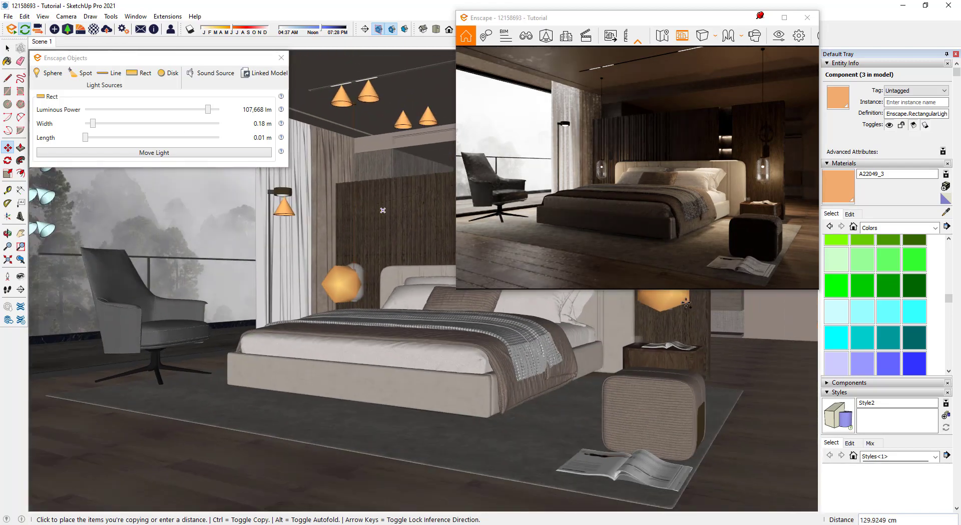
pyautogui.moveTo(367, 204)
pyautogui.mouseDown(button='middle')
pyautogui.moveTo(718, 311)
pyautogui.moveTo(716, 340)
pyautogui.moveTo(333, 460)
pyautogui.mouseUp(button='middle')
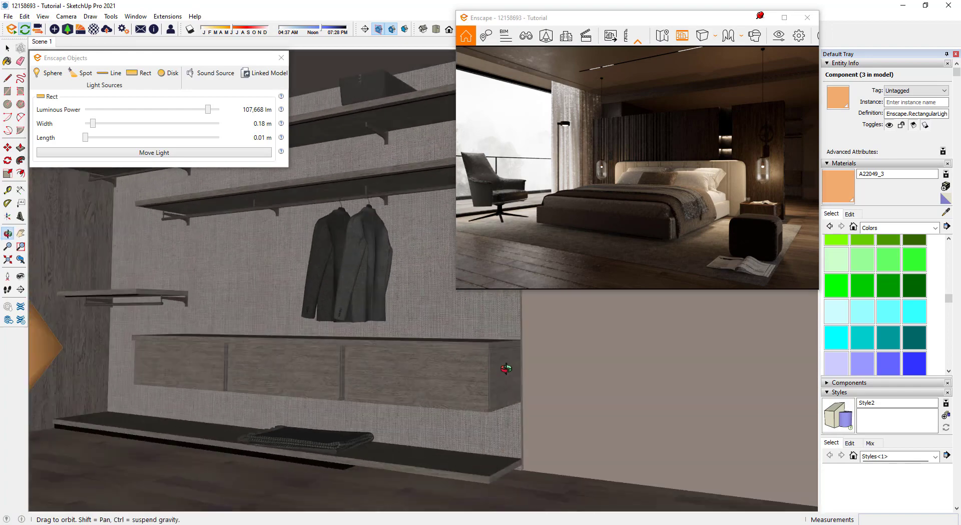
pyautogui.keyDown('shift'); pyautogui.moveTo(506, 368); pyautogui.dragTo(298, 260, button='middle'); pyautogui.keyUp('shift')
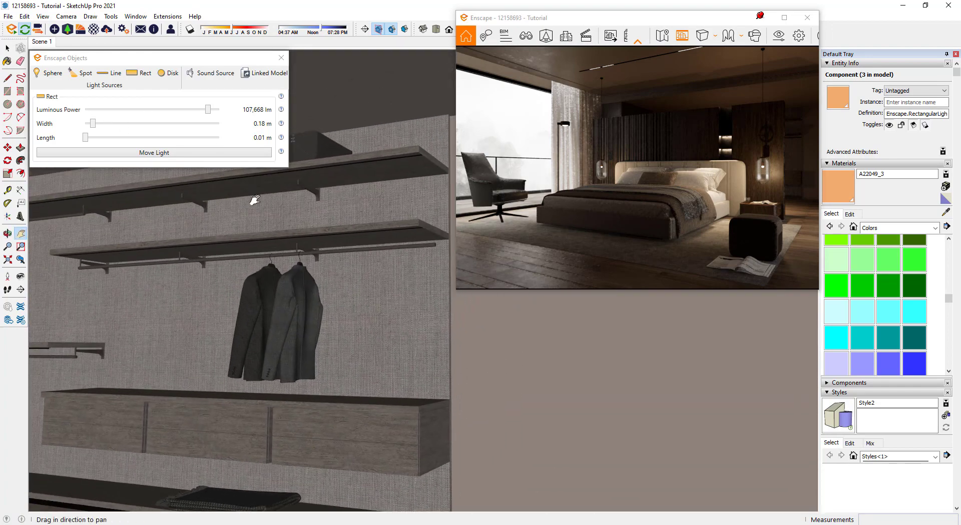
pyautogui.press('space')
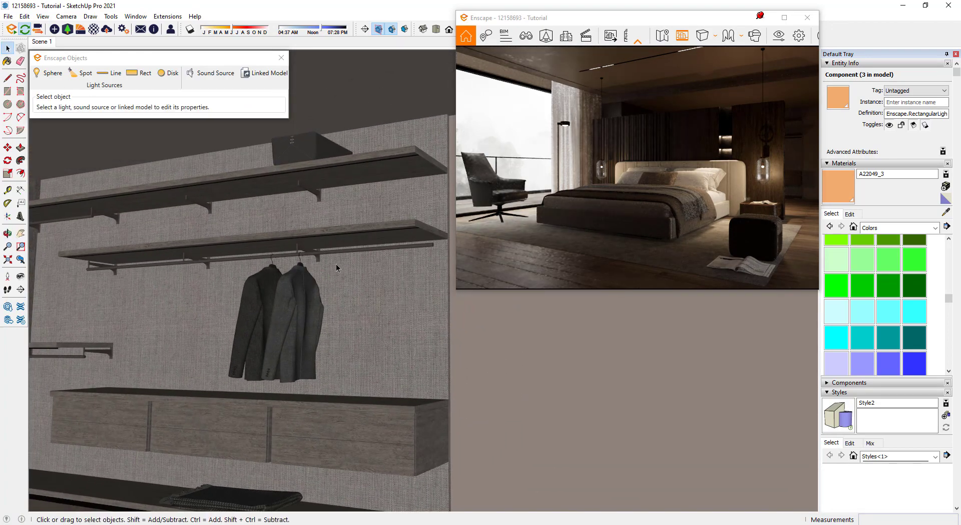
pyautogui.moveTo(335, 264); pyautogui.dragTo(407, 290, button='middle')
pyautogui.scroll(-3, 407, 291)
pyautogui.press('h')
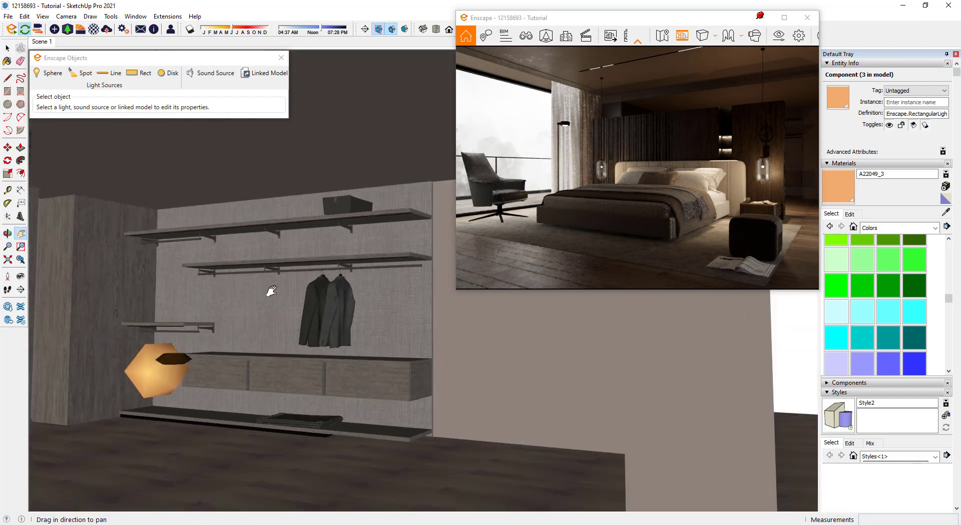
pyautogui.moveTo(268, 290); pyautogui.dragTo(388, 251)
pyautogui.scroll(3, 144, 187)
pyautogui.press('space')
# Copy the shelf strip light and place the copy under the wardrobe shelf
pyautogui.click(150, 202)
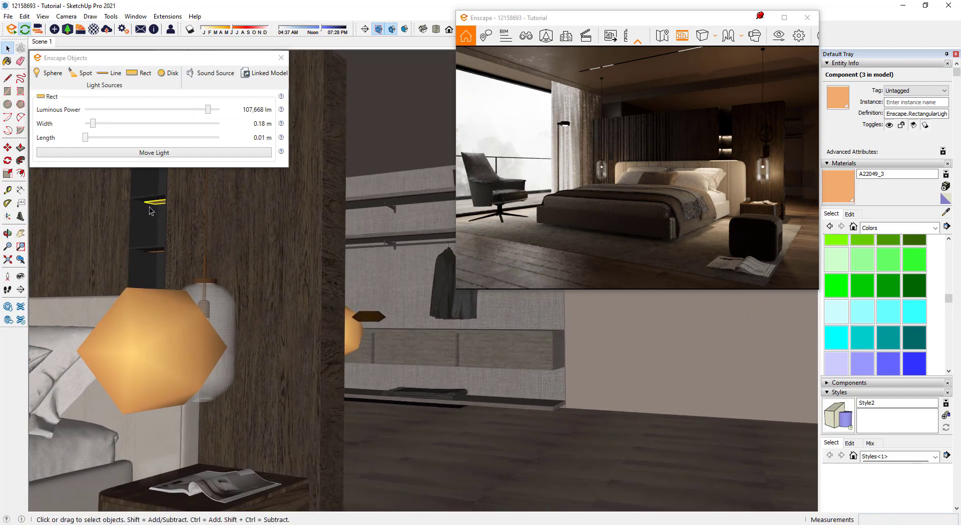
pyautogui.press('m')
pyautogui.scroll(2, 145, 201)
pyautogui.scroll(2, 146, 201)
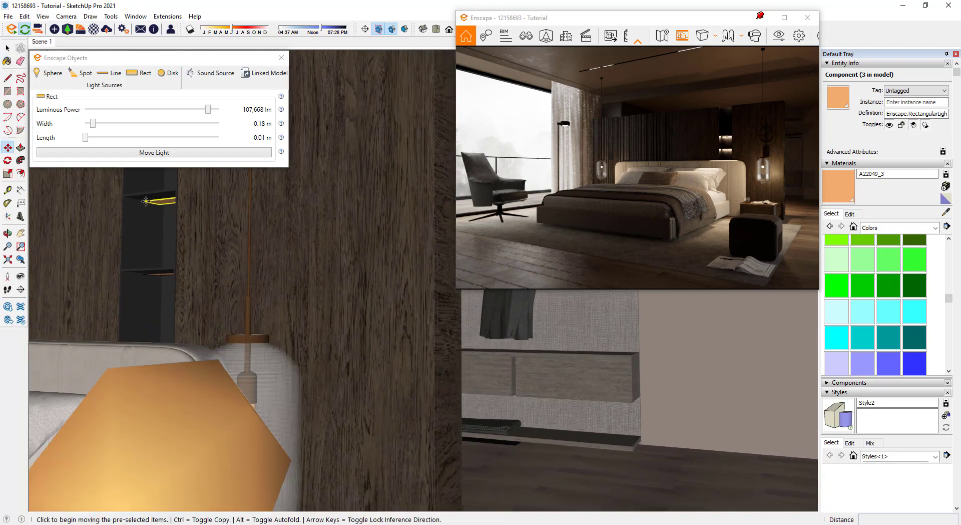
pyautogui.scroll(-2, 139, 199)
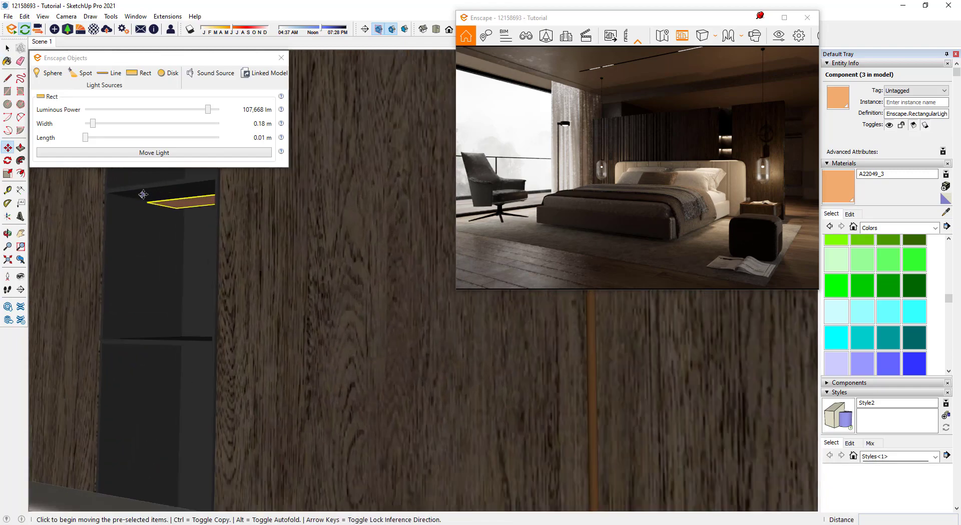
pyautogui.click(140, 200)
pyautogui.press('ctrl')
pyautogui.scroll(-2, 190, 252)
pyautogui.scroll(-2, 198, 293)
pyautogui.scroll(1, 198, 293)
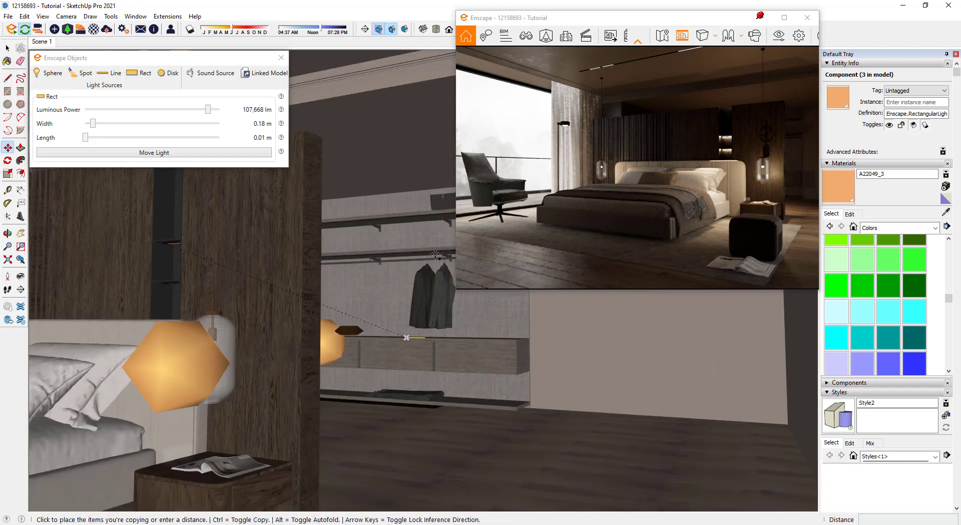
pyautogui.scroll(3, 205, 275)
pyautogui.scroll(3, 210, 261)
pyautogui.scroll(2, 215, 249)
pyautogui.scroll(-2, 216, 249)
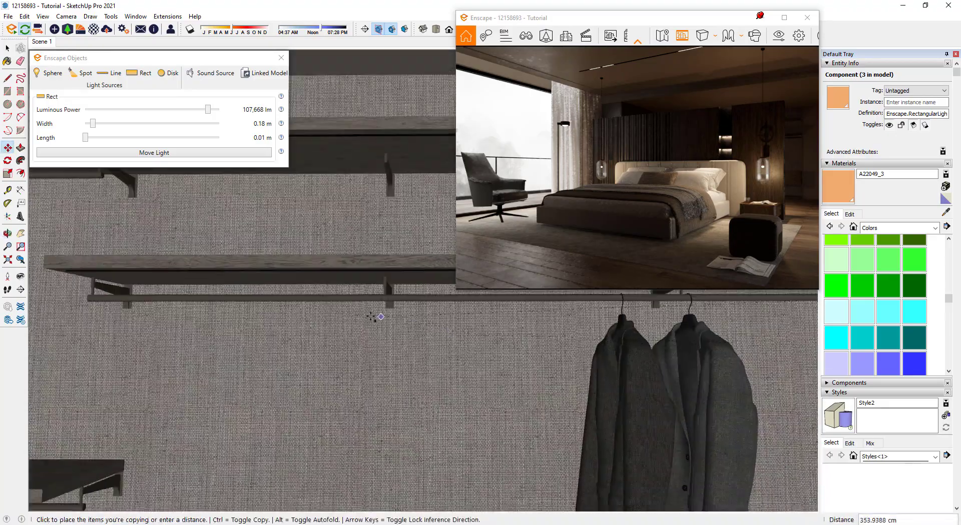
pyautogui.moveTo(215, 248)
pyautogui.mouseDown(button='middle')
pyautogui.moveTo(214, 290)
pyautogui.moveTo(208, 285)
pyautogui.mouseUp(button='middle')
pyautogui.scroll(2, 215, 296)
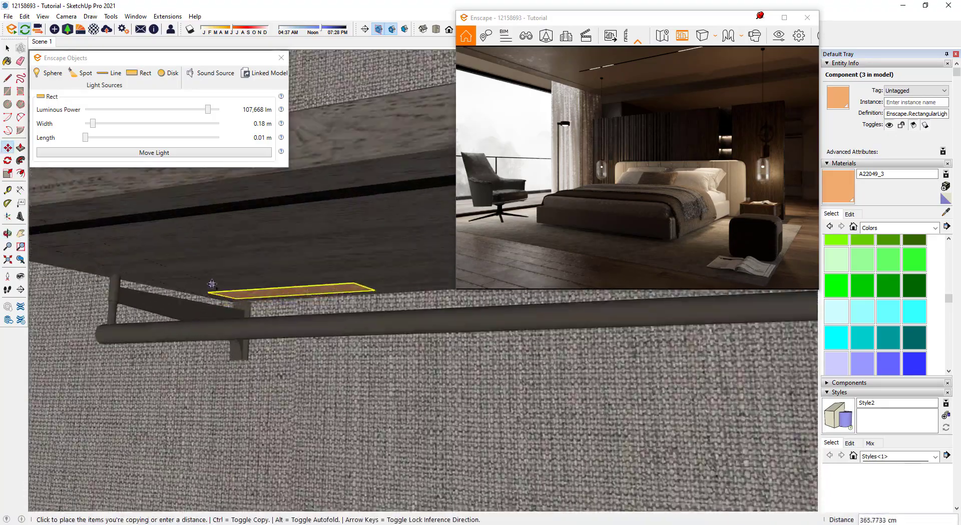
pyautogui.click(223, 285)
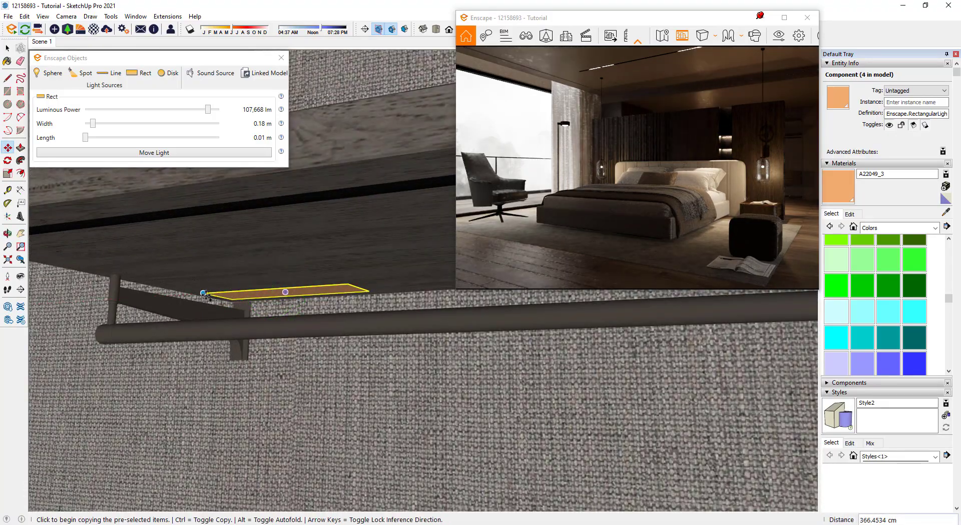
# Copy more strip lights along the shelf underside beside the first one
pyautogui.press('ctrl')
pyautogui.click(203, 292)
pyautogui.click(203, 292)
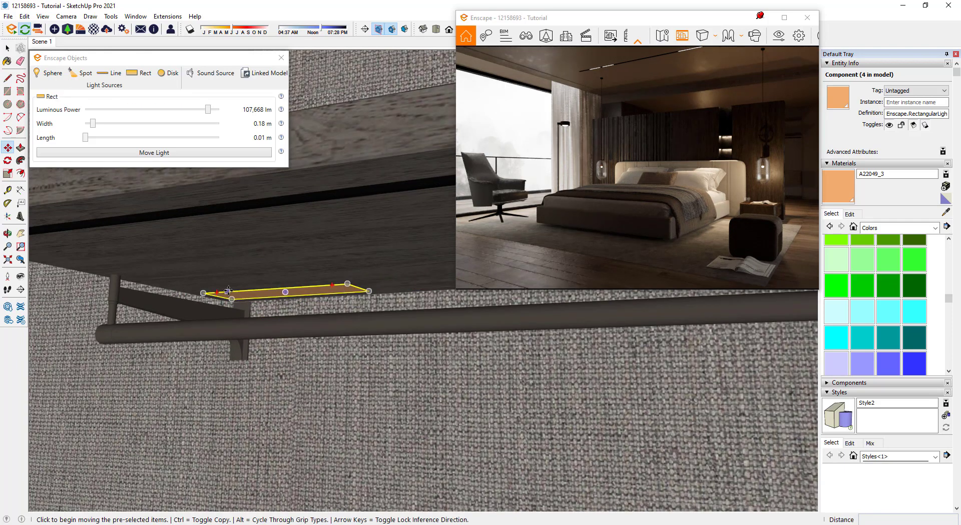
pyautogui.click(203, 293)
pyautogui.press('ctrl')
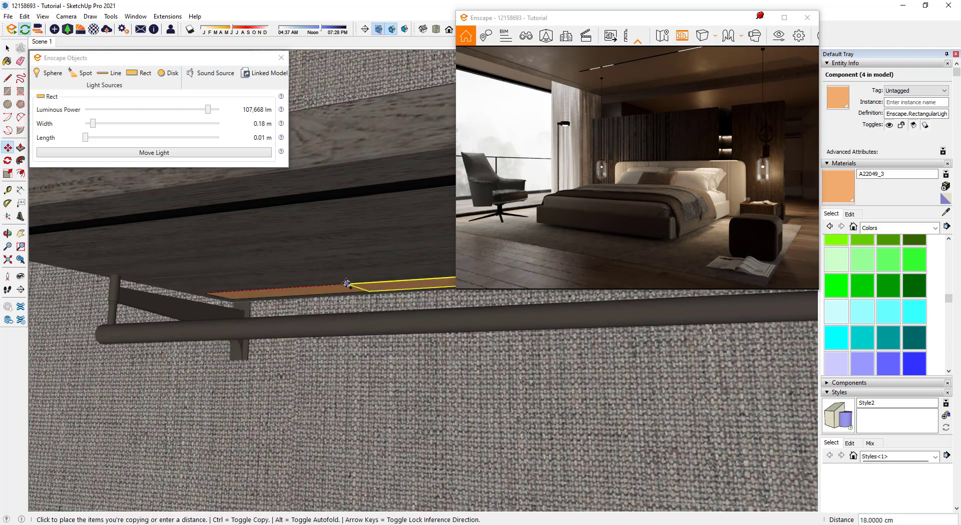
pyautogui.click(341, 292)
# Group the two strip lights, cancelling the Create Component dialog
pyautogui.press('space')
pyautogui.rightClick(347, 293)
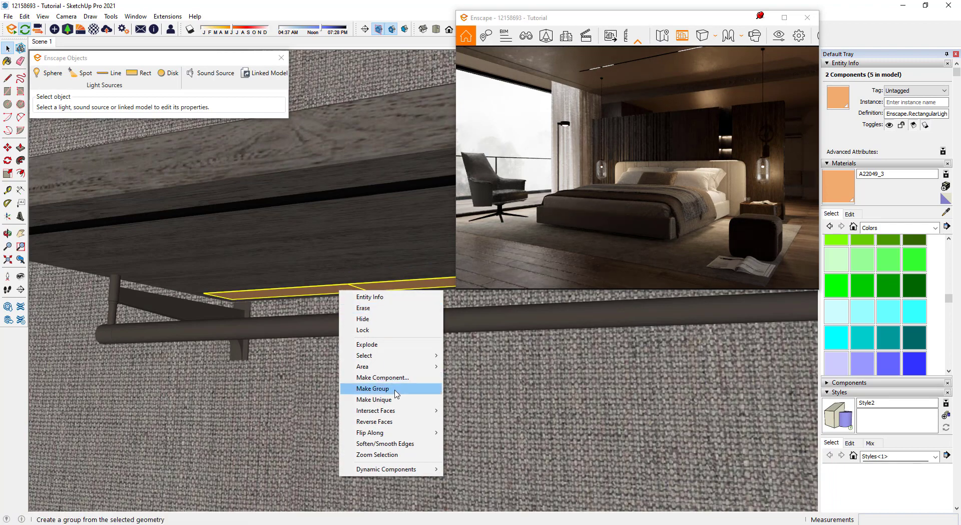
pyautogui.press('Escape')
pyautogui.scroll(-10, 403, 286)
pyautogui.moveTo(404, 287); pyautogui.dragTo(356, 322, button='middle')
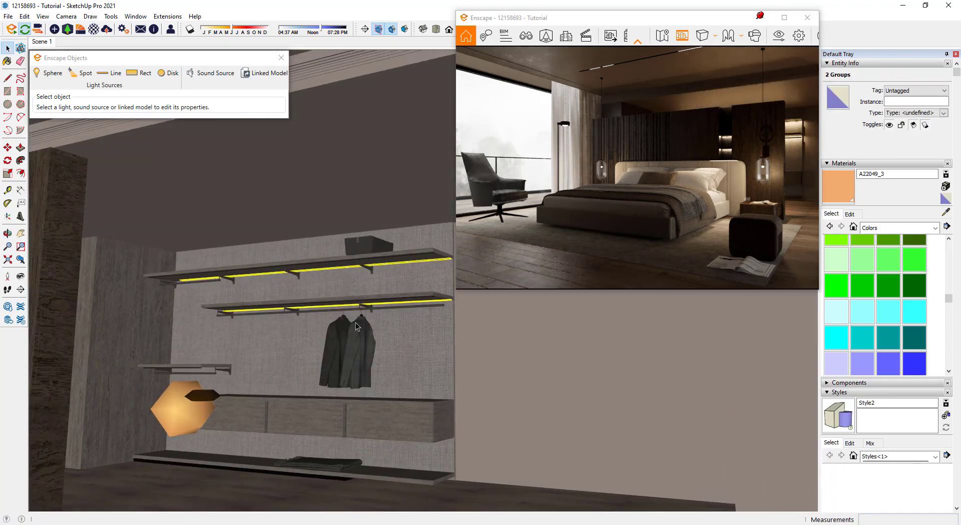
pyautogui.scroll(10, 465, 344)
pyautogui.moveTo(464, 345); pyautogui.dragTo(361, 409, button='middle')
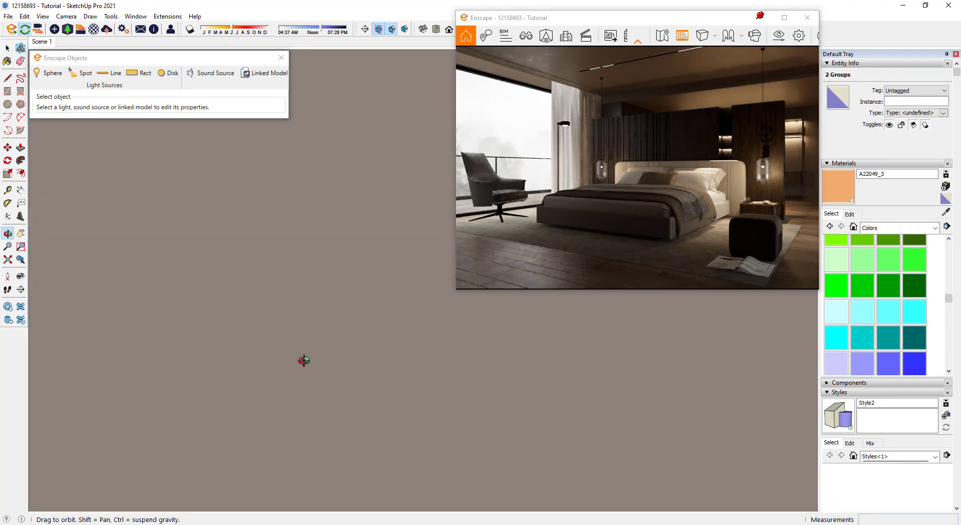
pyautogui.press('g')
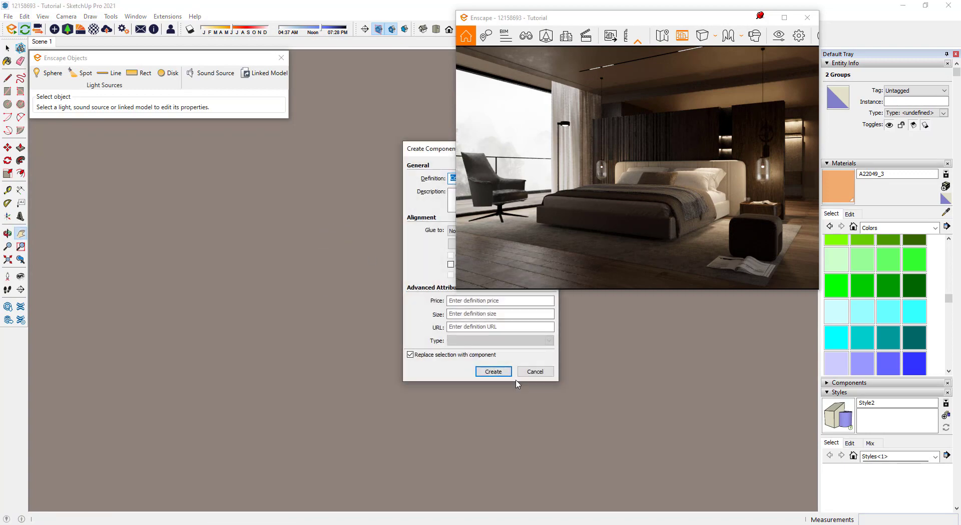
pyautogui.click(533, 371)
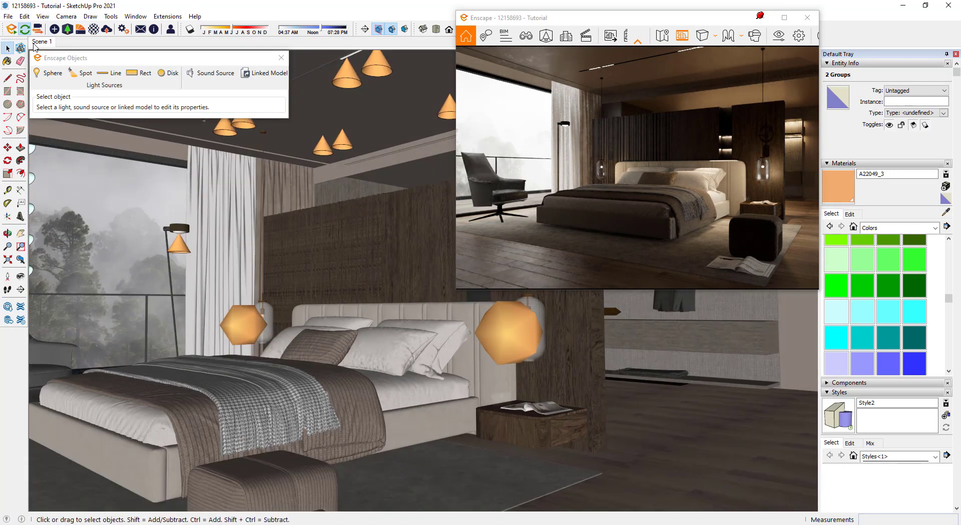
# From Scene 1, select the dark cushion on the low shelf and move it
pyautogui.click(36, 43)
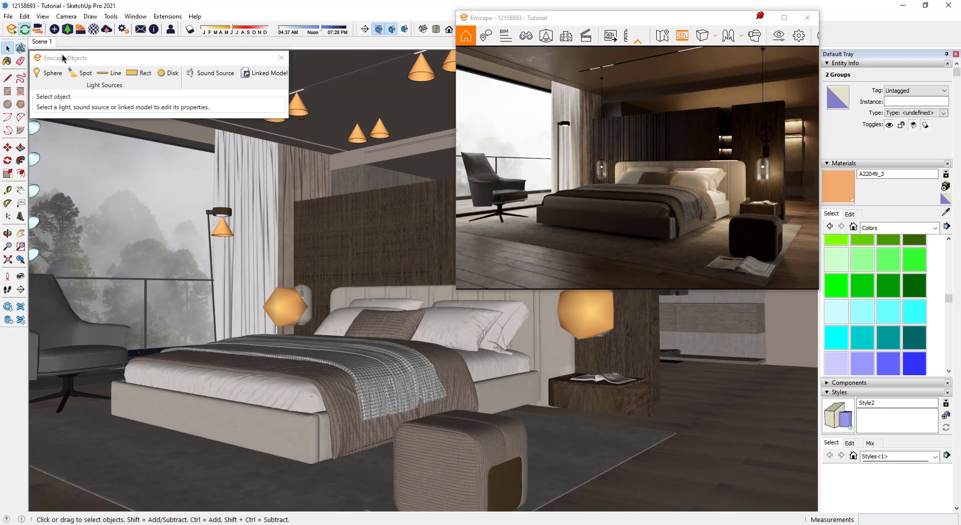
pyautogui.click(407, 224)
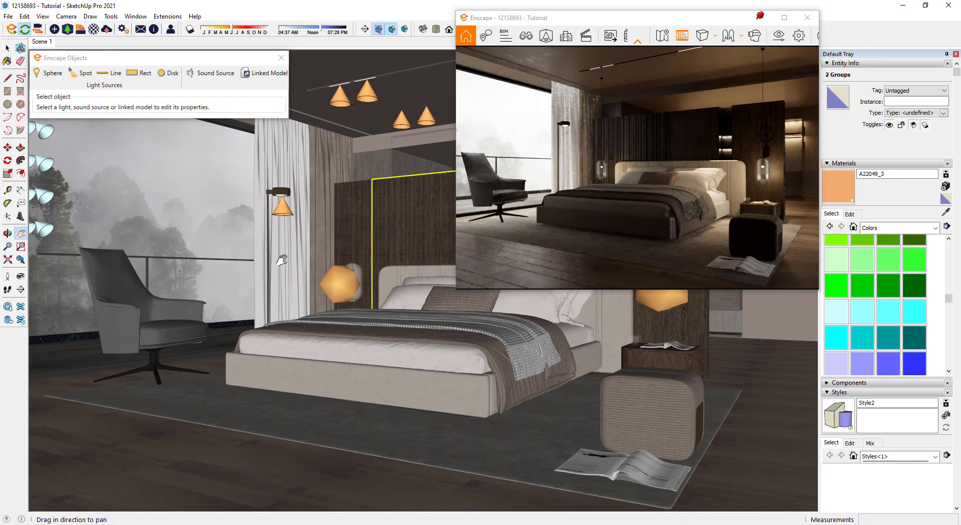
pyautogui.scroll(-3, 333, 236)
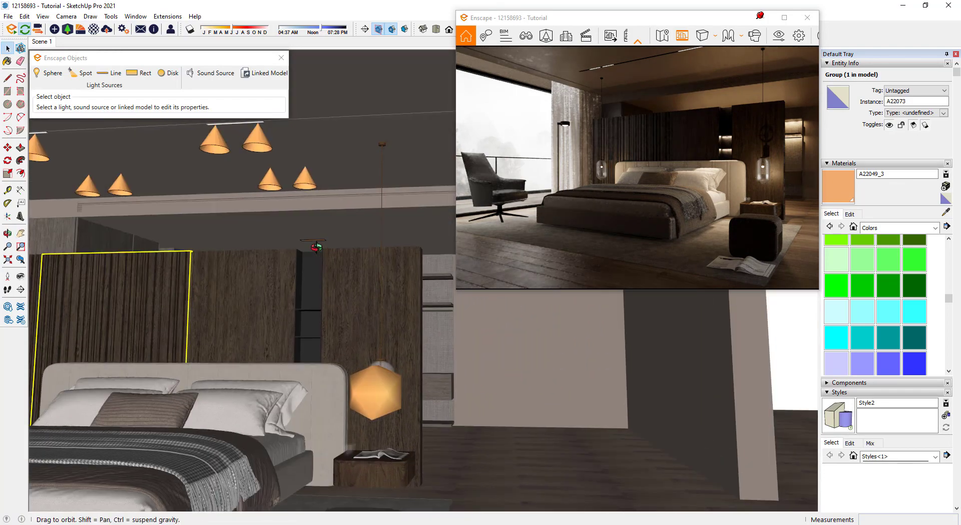
pyautogui.scroll(5, 253, 242)
pyautogui.scroll(-4, 320, 326)
pyautogui.scroll(2, 389, 404)
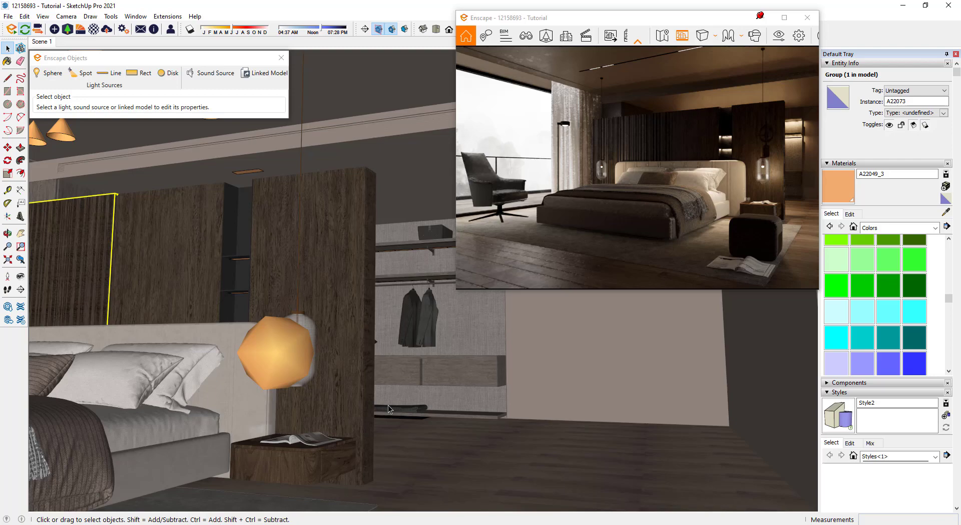
pyautogui.scroll(3, 388, 405)
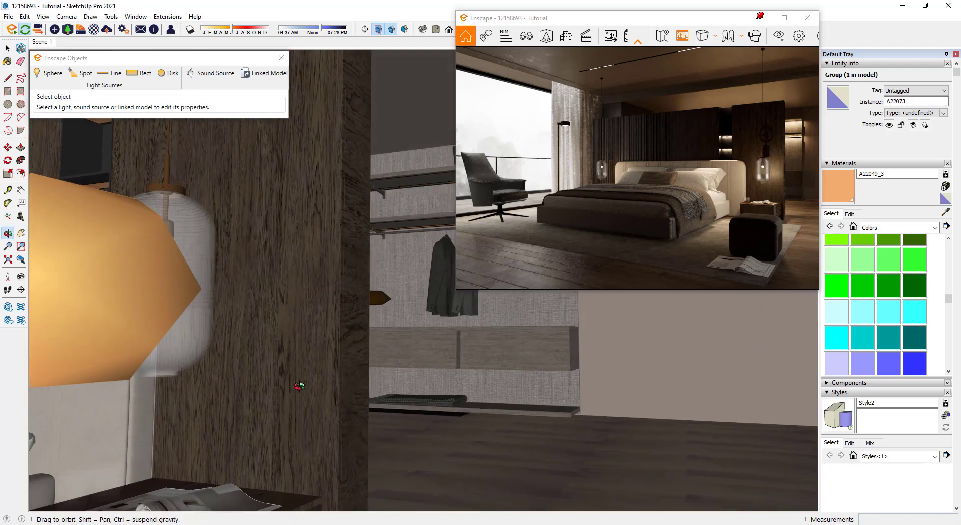
pyautogui.scroll(-1, 301, 386)
pyautogui.click(398, 304)
pyautogui.click(423, 273)
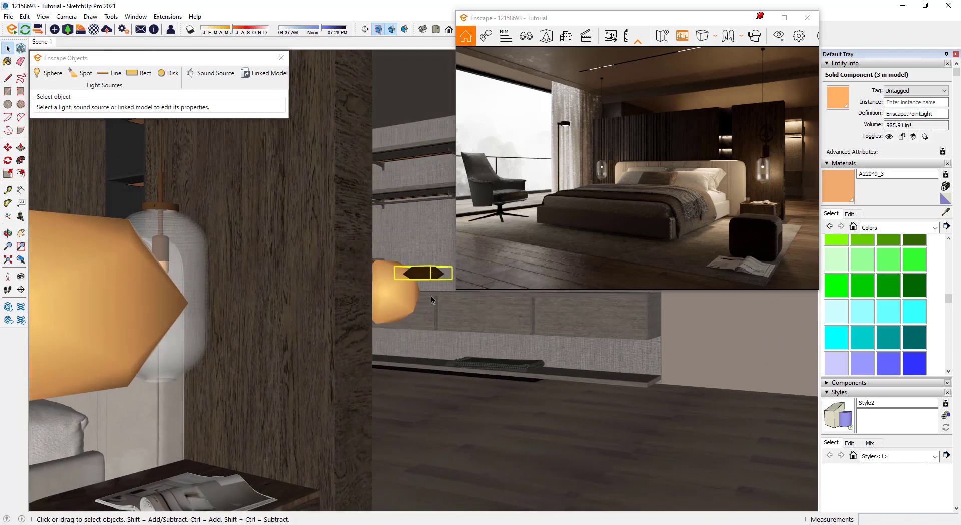
pyautogui.scroll(-4, 390, 371)
pyautogui.scroll(-1, 449, 401)
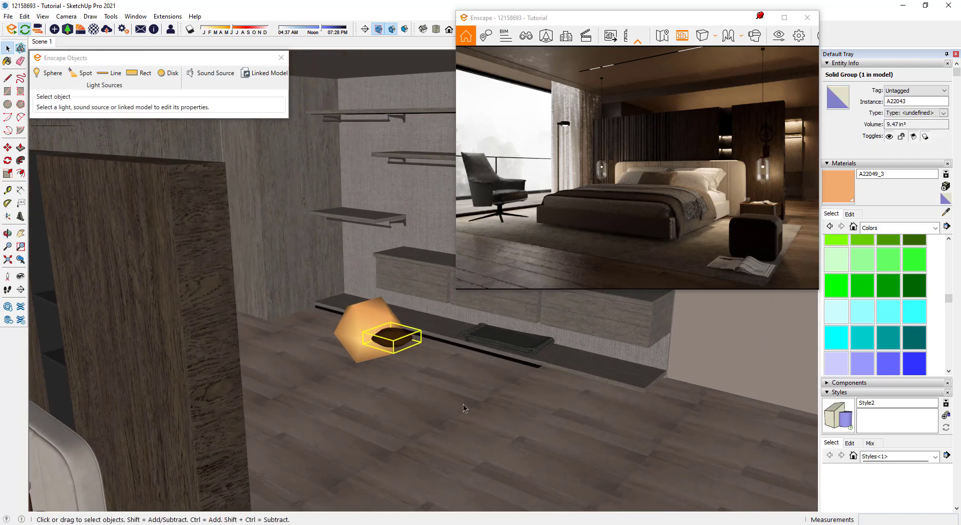
pyautogui.press('m')
pyautogui.click(459, 404)
pyautogui.press('Escape')
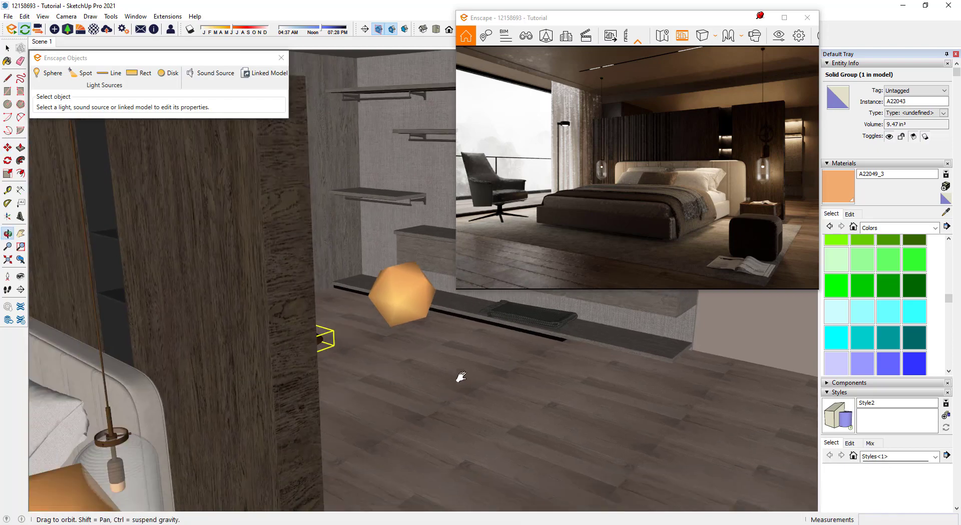
# Move the 4,458 cd sphere light off the wardrobe floor to beside the nightstand
pyautogui.click(343, 336)
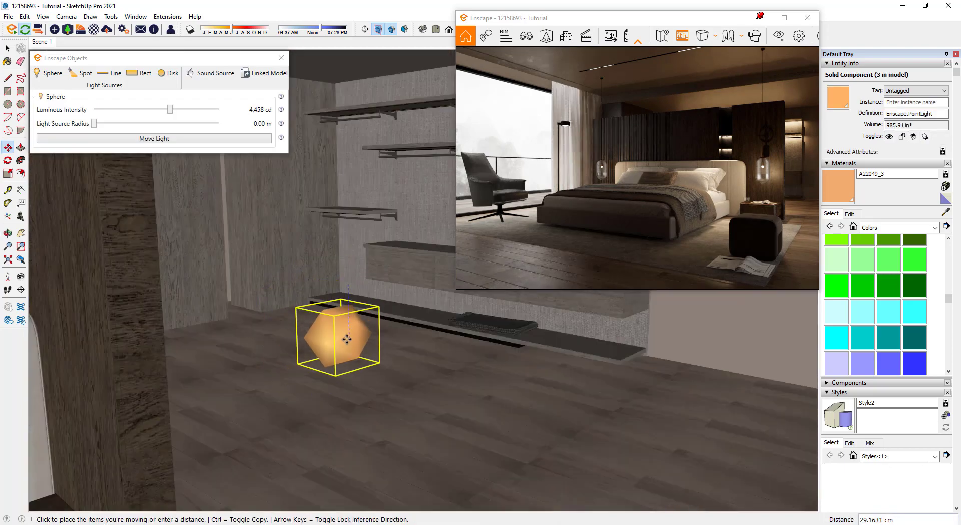
pyautogui.click(346, 339)
pyautogui.click(346, 338)
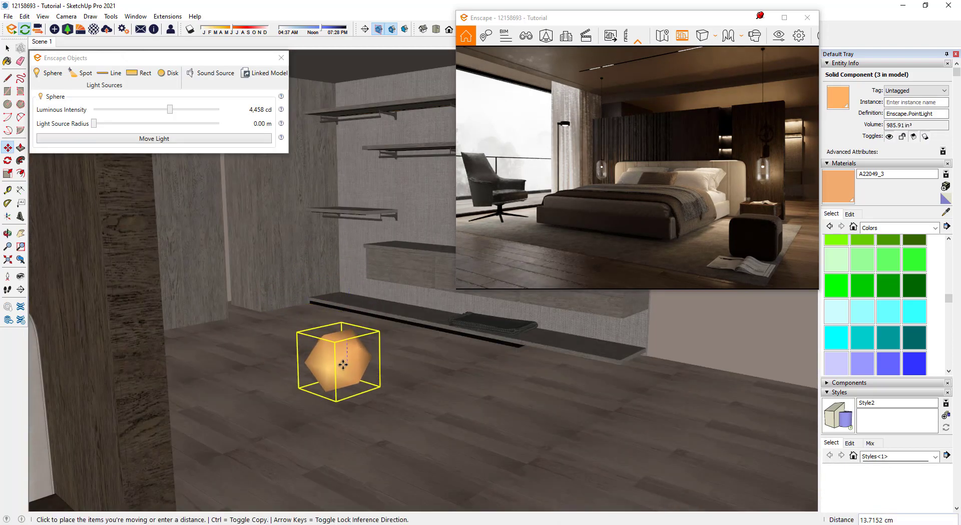
pyautogui.click(341, 364)
pyautogui.click(463, 445)
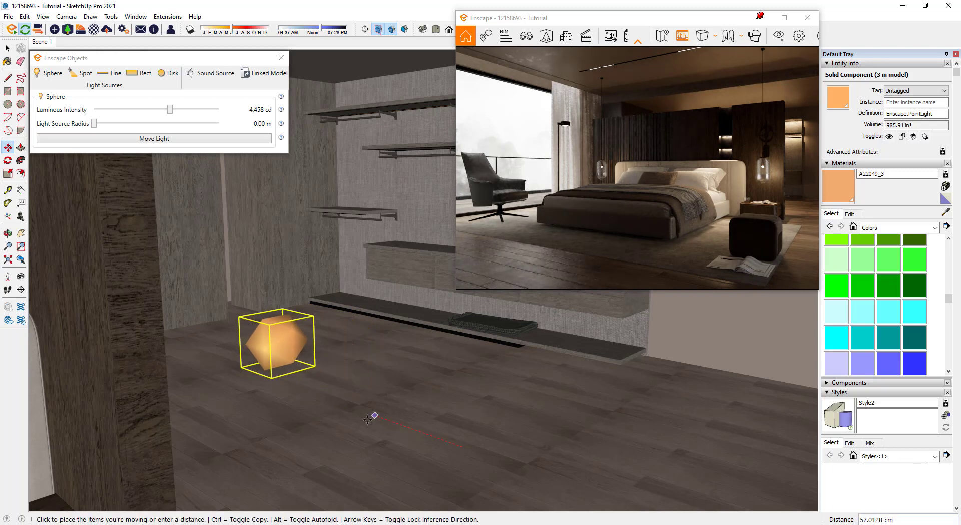
pyautogui.click(308, 423)
pyautogui.moveTo(317, 418)
pyautogui.mouseDown(button='middle')
pyautogui.moveTo(354, 349)
pyautogui.moveTo(371, 394)
pyautogui.mouseUp(button='middle')
pyautogui.scroll(-2, 381, 404)
pyautogui.scroll(-2, 381, 404)
# Orbit and zoom around the bed and bedside lamp
pyautogui.scroll(-2, 390, 407)
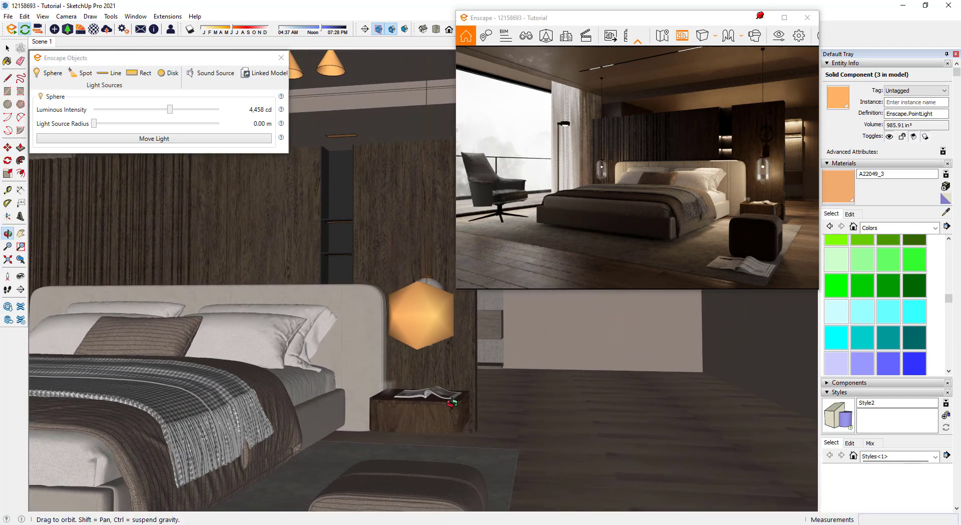
pyautogui.scroll(-2, 400, 408)
pyautogui.scroll(-2, 415, 412)
pyautogui.scroll(-2, 415, 411)
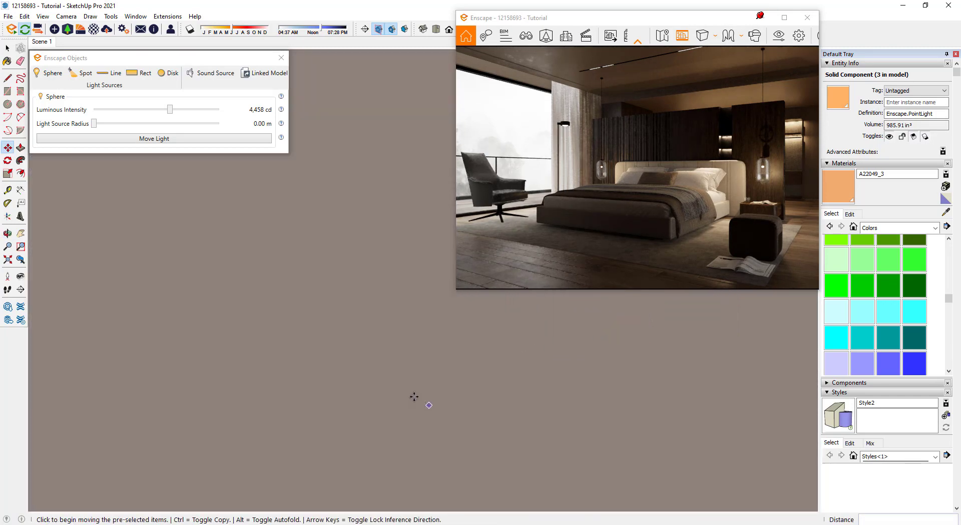
pyautogui.scroll(2, 361, 351)
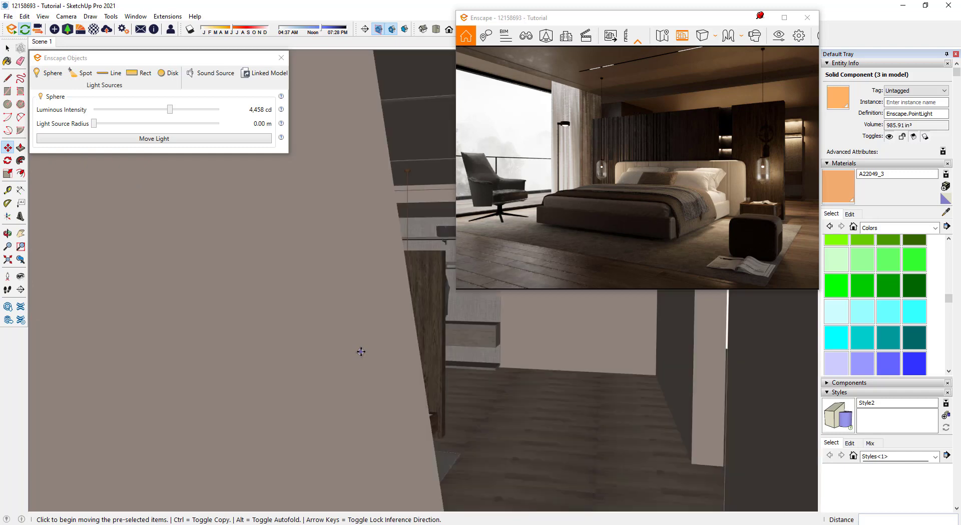
pyautogui.scroll(2, 361, 351)
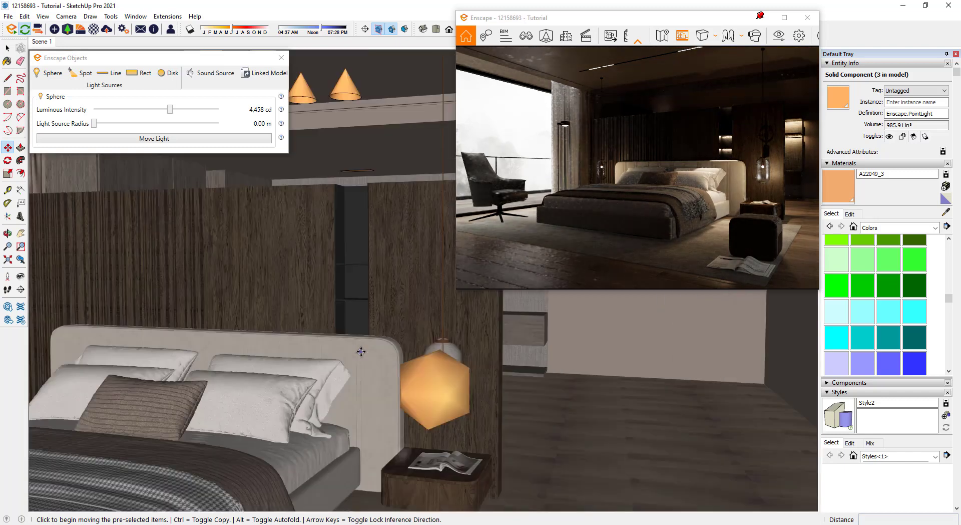
pyautogui.moveTo(361, 351); pyautogui.dragTo(268, 331, button='middle')
pyautogui.scroll(-2, 268, 331)
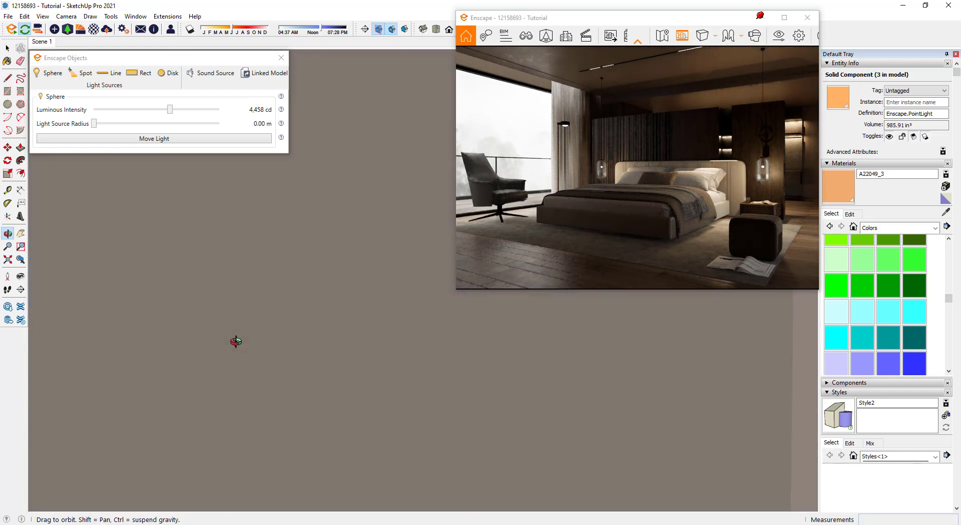
pyautogui.scroll(2, 236, 339)
pyautogui.press('m')
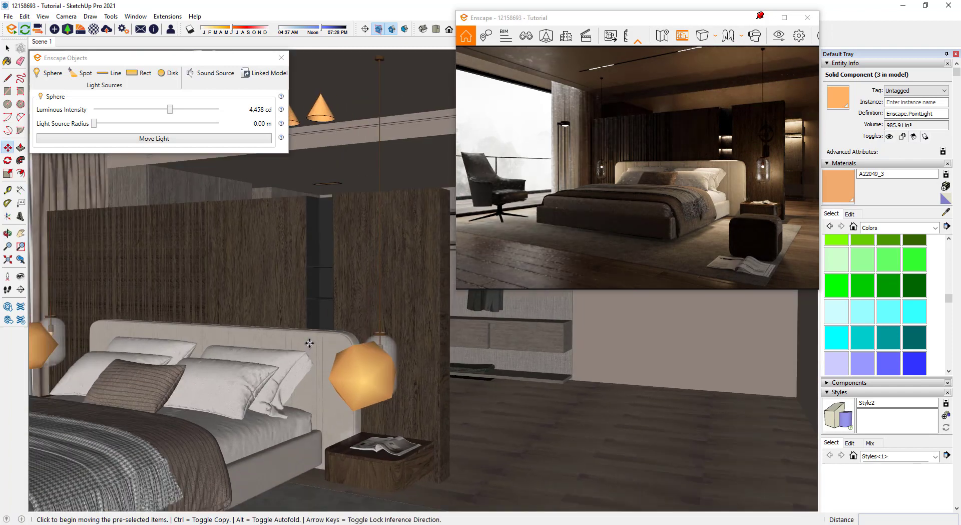
pyautogui.moveTo(310, 343)
pyautogui.mouseDown(button='middle')
pyautogui.moveTo(374, 324)
pyautogui.moveTo(392, 382)
pyautogui.moveTo(383, 397)
pyautogui.moveTo(373, 361)
pyautogui.moveTo(389, 335)
pyautogui.mouseUp(button='middle')
pyautogui.moveTo(420, 383); pyautogui.dragTo(410, 373, button='middle')
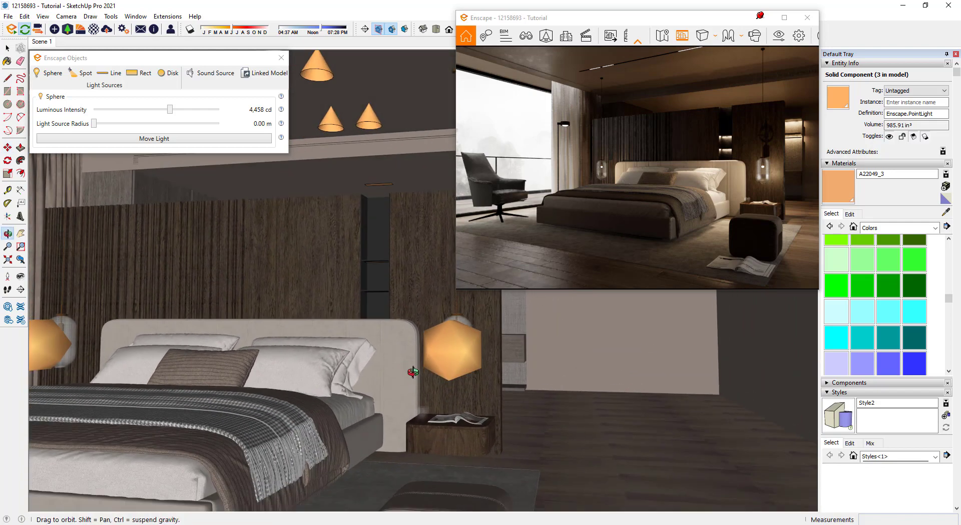
pyautogui.press('space')
# Orbit toward the wardrobe and zoom in on the shelf's orange strip light
pyautogui.scroll(4, 359, 235)
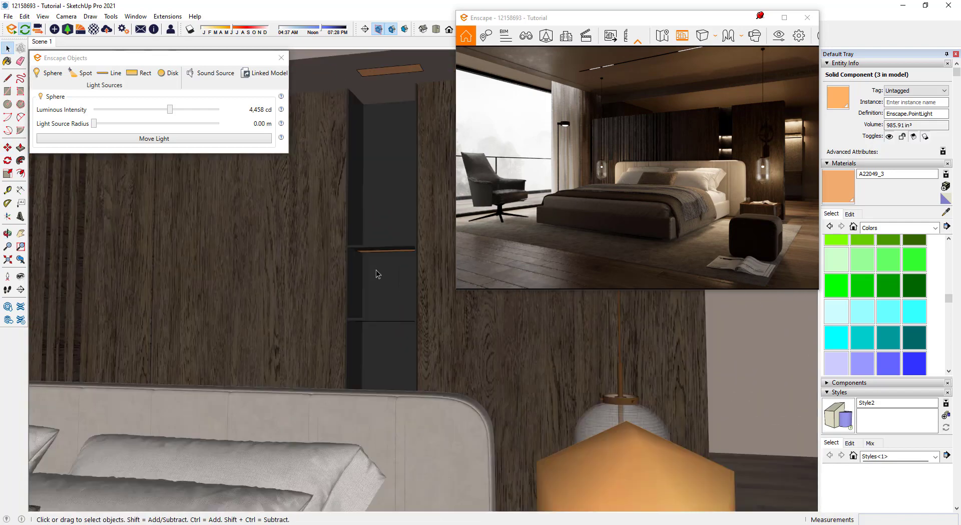
pyautogui.moveTo(377, 270); pyautogui.dragTo(345, 234, button='middle')
pyautogui.scroll(-5, 382, 308)
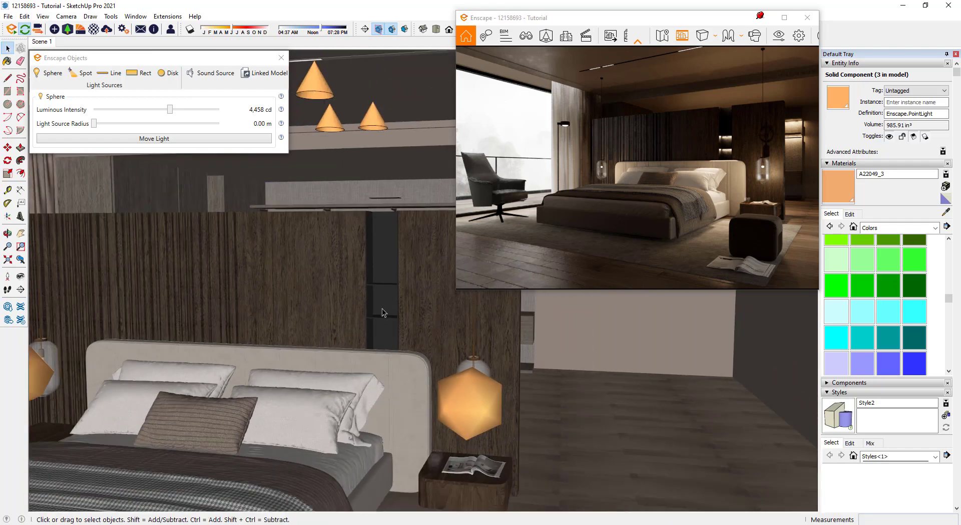
pyautogui.moveTo(383, 308); pyautogui.dragTo(380, 290, button='middle')
pyautogui.scroll(3, 379, 290)
pyautogui.scroll(2, 442, 358)
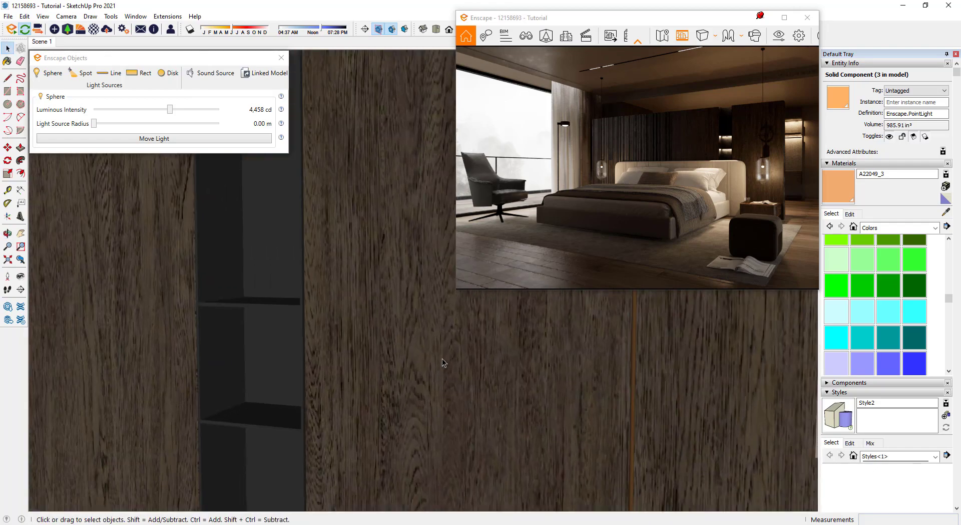
pyautogui.moveTo(443, 359); pyautogui.dragTo(134, 302, button='middle')
pyautogui.scroll(-4, 212, 325)
pyautogui.scroll(3, 399, 311)
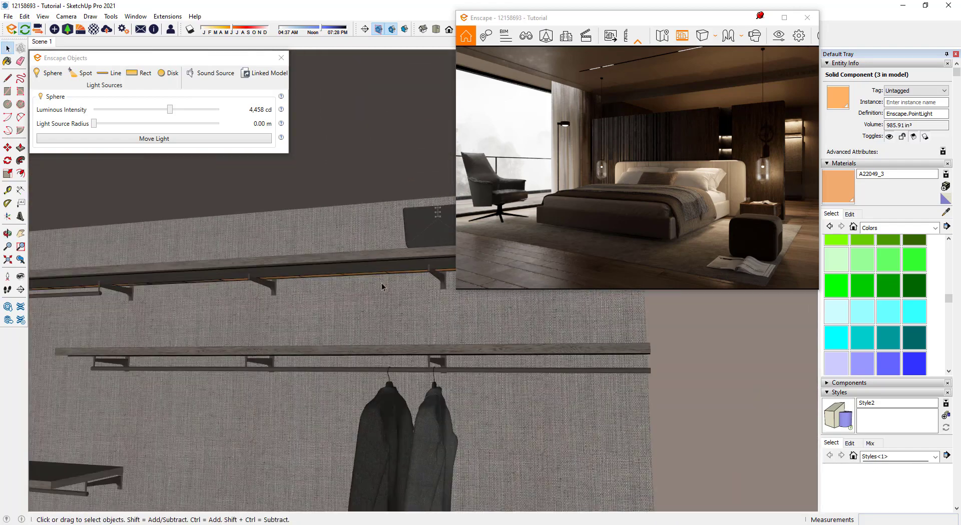
pyautogui.scroll(3, 381, 282)
# Sample the orange Color C03 material from the shelf strip light
pyautogui.click(946, 212)
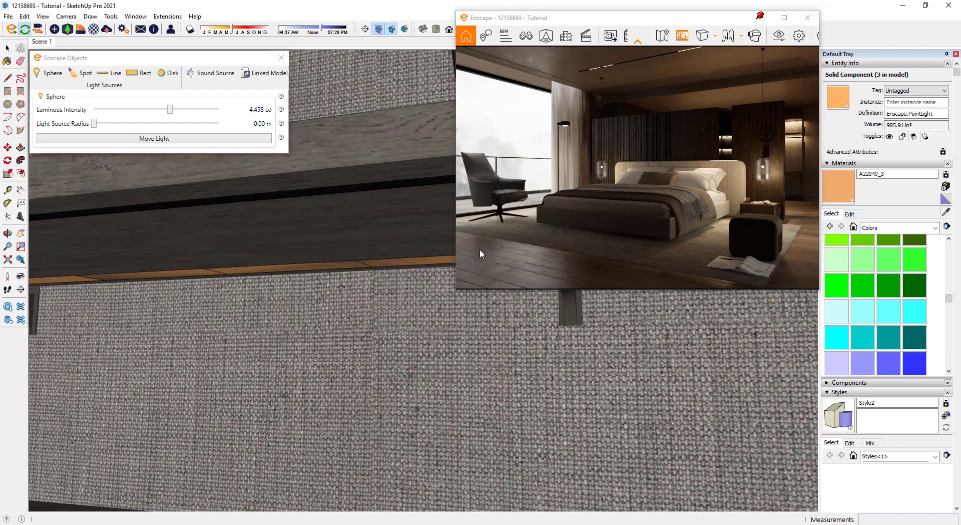
pyautogui.click(443, 257)
pyautogui.scroll(-3, 397, 332)
pyautogui.scroll(-2, 455, 345)
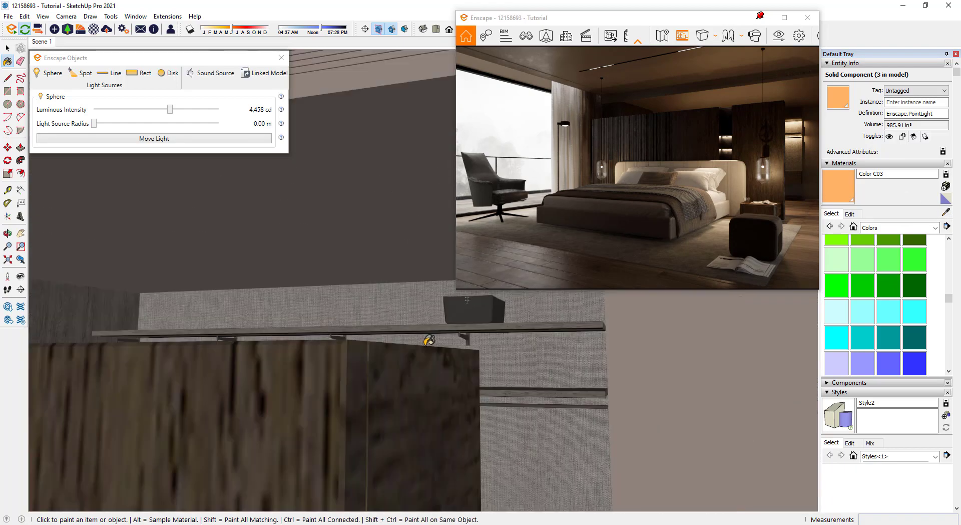
pyautogui.scroll(-1, 429, 338)
pyautogui.scroll(-3, 417, 340)
pyautogui.moveTo(407, 257); pyautogui.dragTo(302, 392, button='middle')
pyautogui.scroll(3, 279, 354)
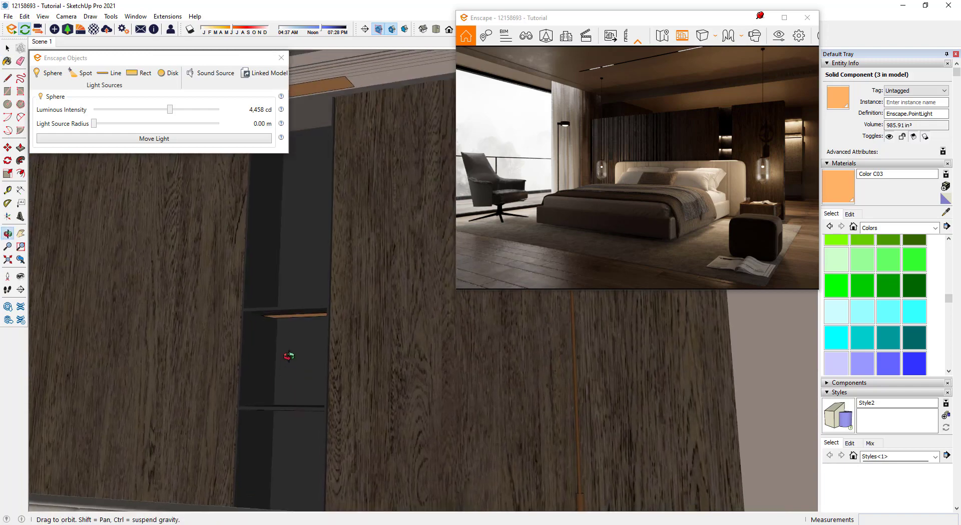
pyautogui.scroll(2, 303, 306)
# Orbit up along the wardrobe, then go back to the Scene 1 view
pyautogui.press('space')
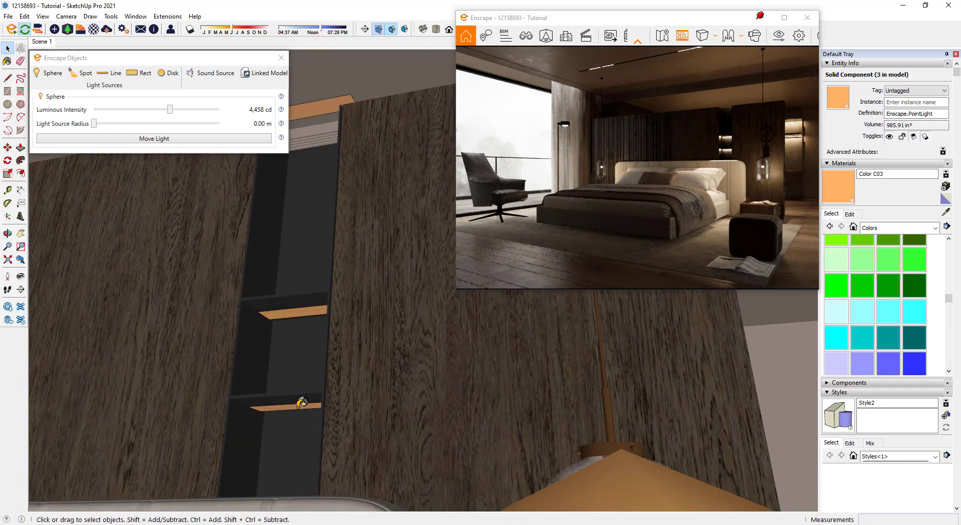
pyautogui.press('h')
pyautogui.press('b')
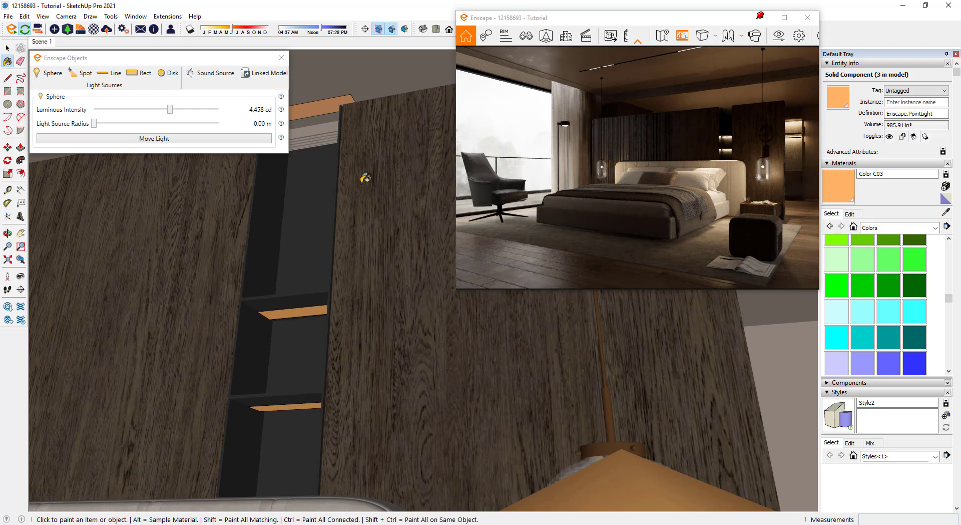
pyautogui.moveTo(302, 402); pyautogui.dragTo(382, 244, button='middle')
pyautogui.press('space')
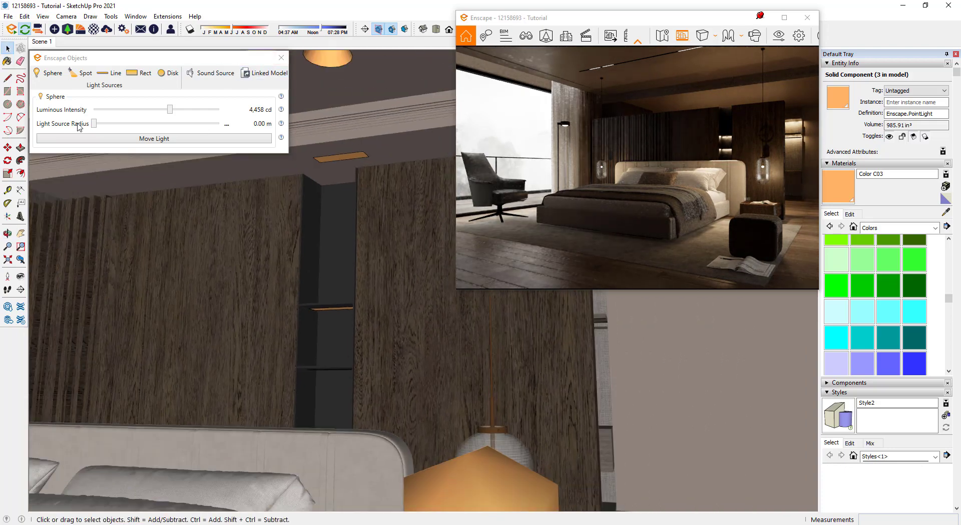
pyautogui.click(43, 43)
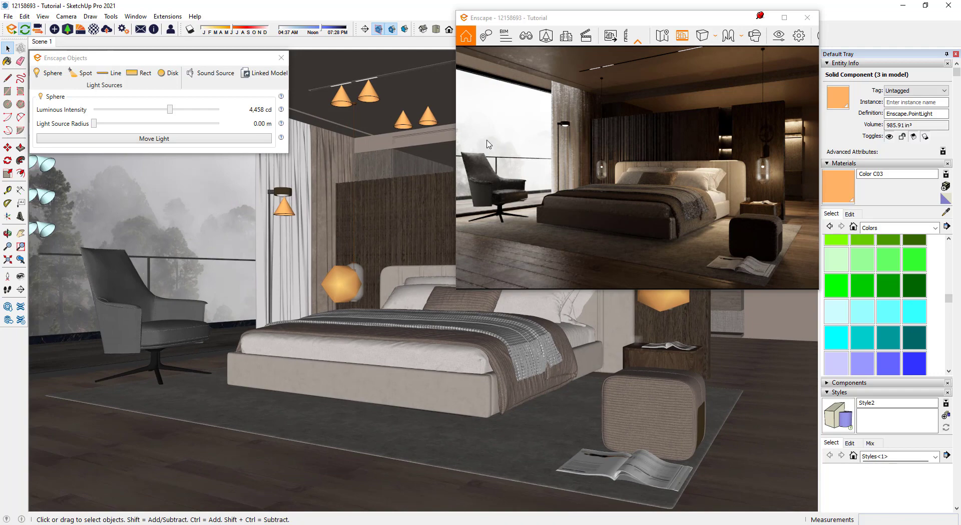
# Close the Enscape Objects panel and save a Scene 1 screenshot to the 10112023 Image folder
pyautogui.click(286, 61)
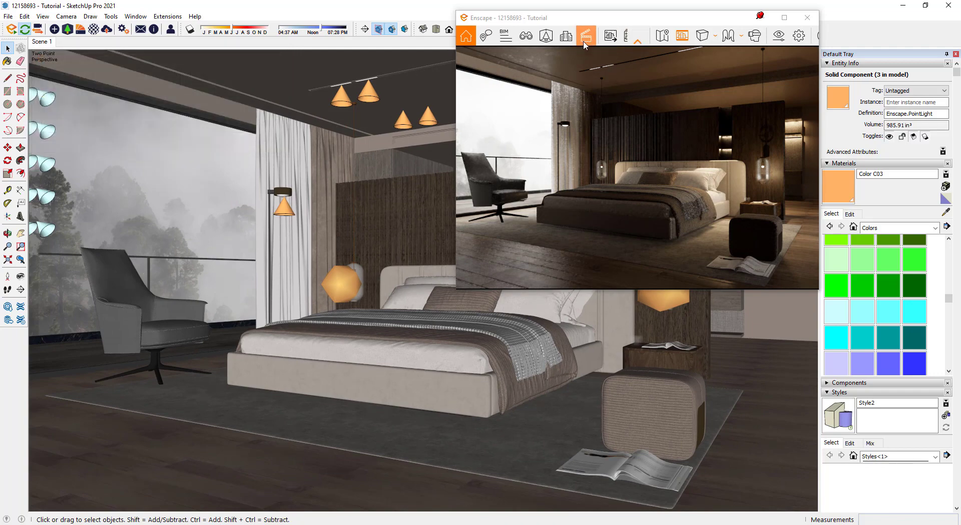
pyautogui.click(606, 41)
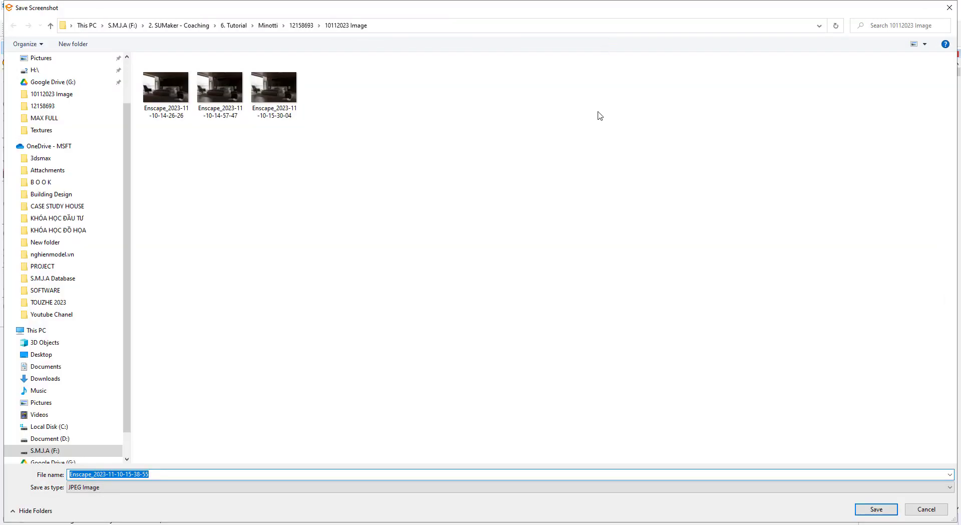
pyautogui.click(877, 508)
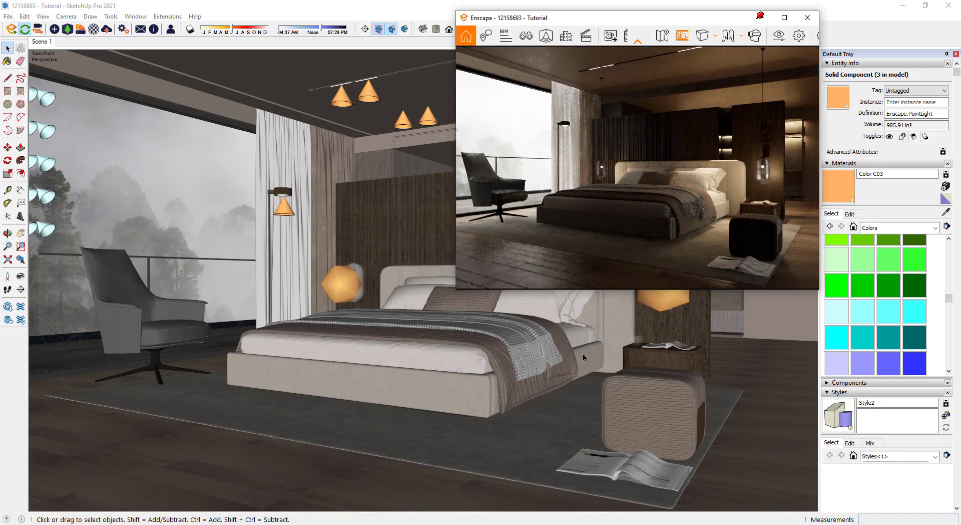
# Copy both bedside sphere lights toward the bed's foot, making 5 sphere lights
pyautogui.moveTo(582, 353)
pyautogui.mouseDown(button='middle')
pyautogui.moveTo(571, 362)
pyautogui.moveTo(530, 360)
pyautogui.moveTo(481, 390)
pyautogui.moveTo(299, 330)
pyautogui.mouseUp(button='middle')
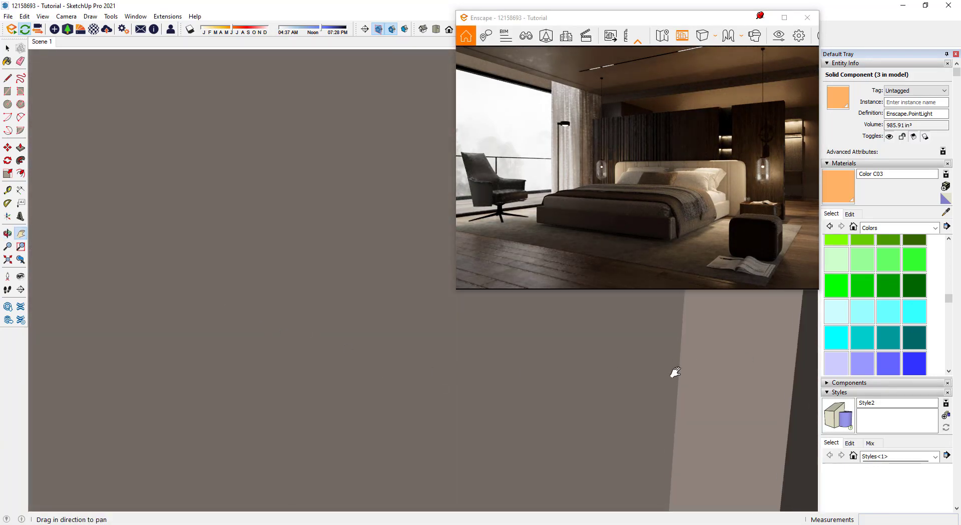
pyautogui.keyDown('shift'); pyautogui.moveTo(671, 371); pyautogui.dragTo(526, 372, button='middle'); pyautogui.keyUp('shift')
pyautogui.scroll(-5, 526, 372)
pyautogui.press('m')
pyautogui.press('ctrl')
pyautogui.click(660, 400)
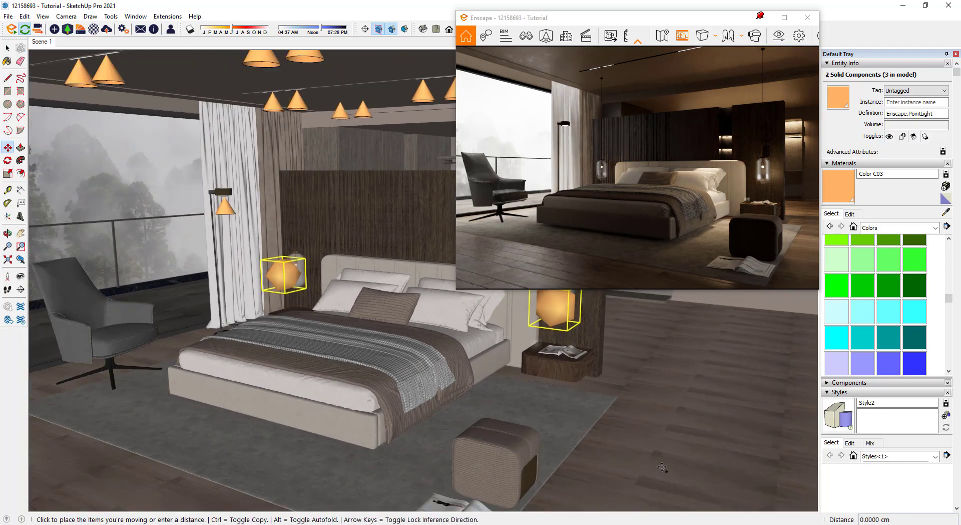
pyautogui.moveTo(632, 461)
pyautogui.mouseDown(button='middle')
pyautogui.moveTo(661, 399)
pyautogui.moveTo(644, 466)
pyautogui.mouseUp(button='middle')
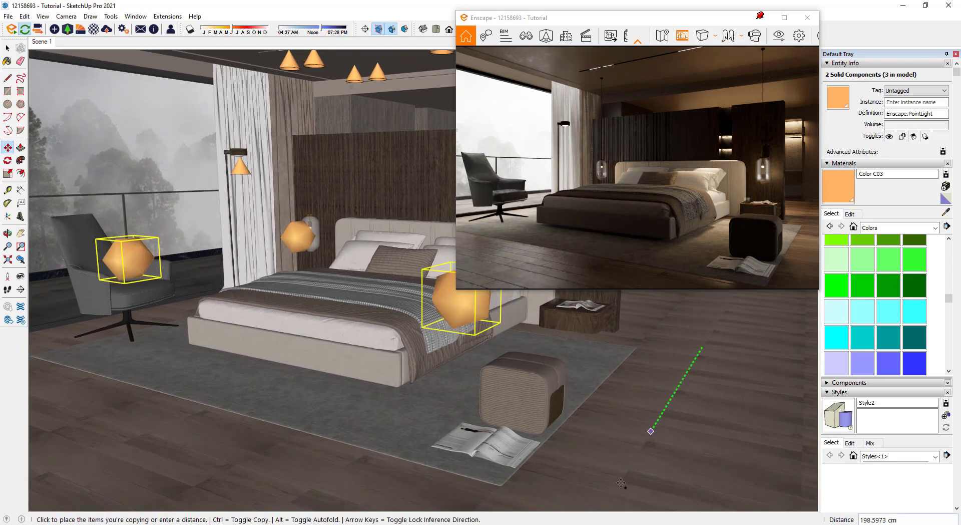
pyautogui.click(592, 506)
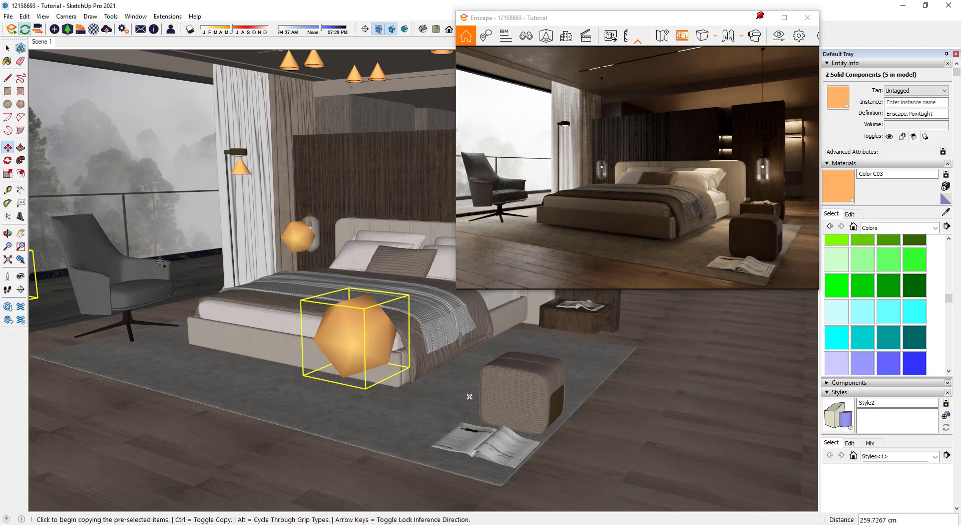
pyautogui.press('space')
pyautogui.scroll(5, 113, 308)
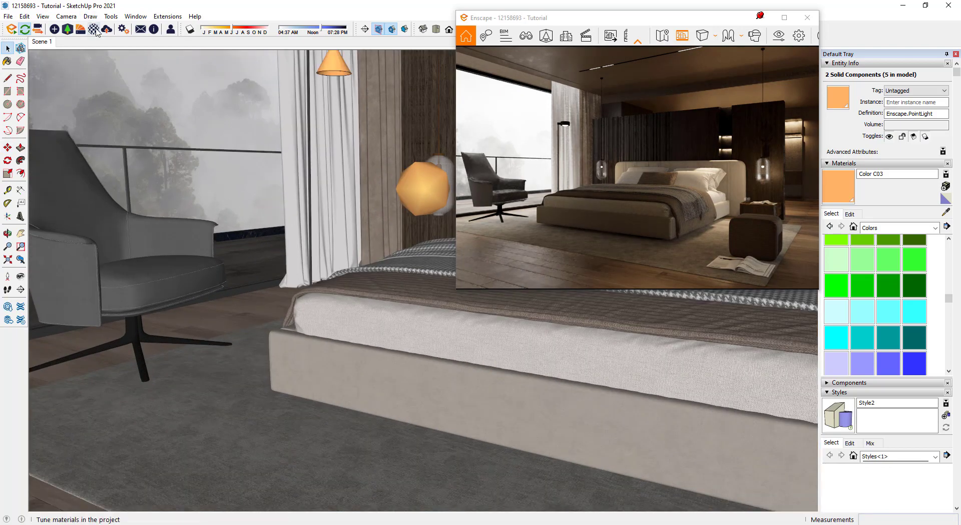
# Sample the chair leg's A22046 material into the Enscape Material Editor
pyautogui.click(94, 28)
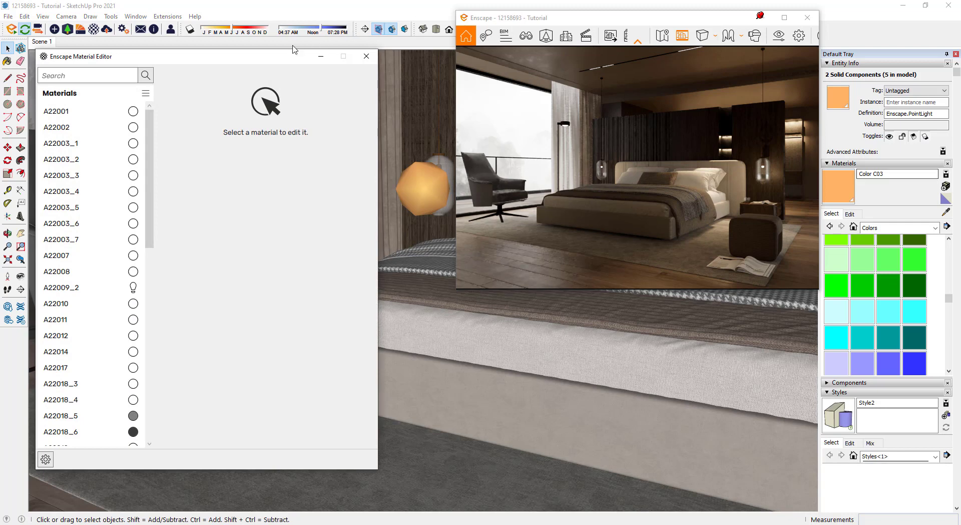
pyautogui.moveTo(294, 50); pyautogui.dragTo(540, 54)
pyautogui.click(942, 210)
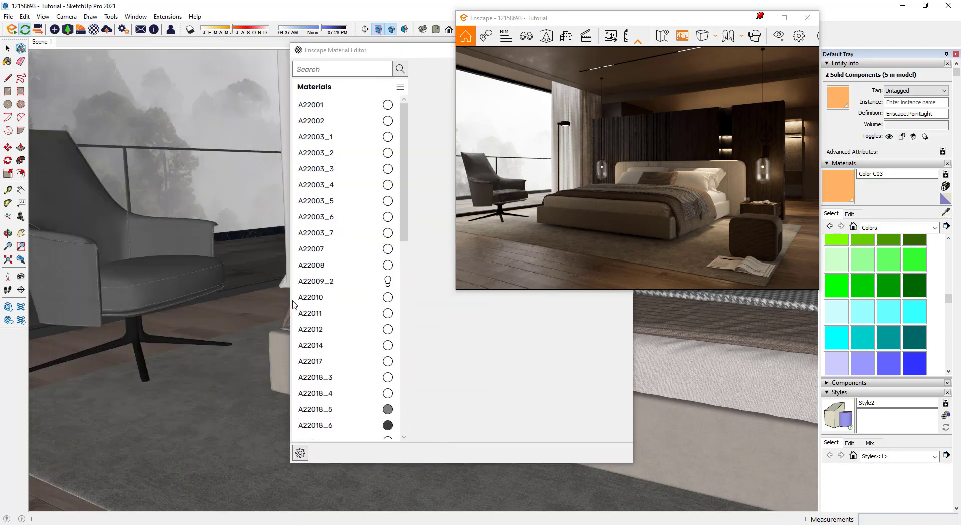
pyautogui.click(131, 323)
pyautogui.moveTo(442, 55); pyautogui.dragTo(239, 49)
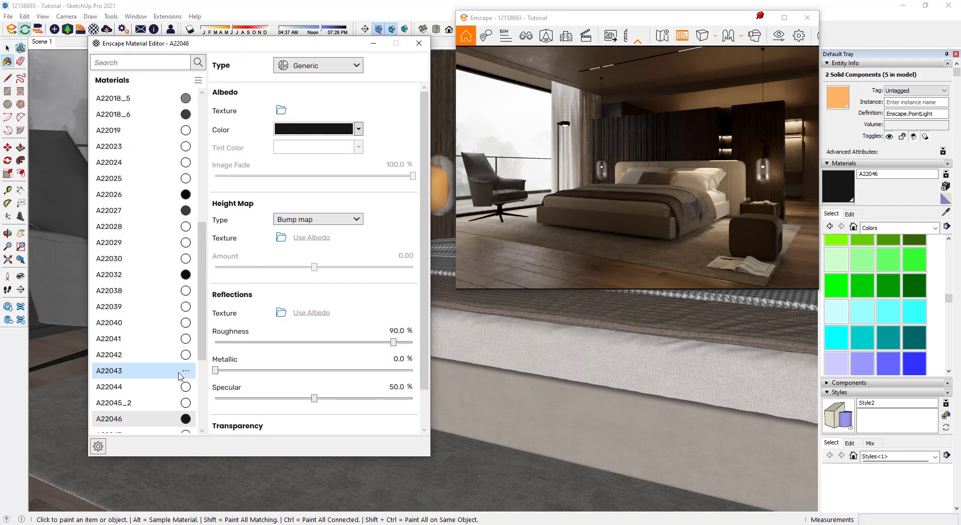
# Set A22046 to 99.5% metallic, 0% roughness and a light grey colour
pyautogui.moveTo(379, 371); pyautogui.dragTo(412, 370)
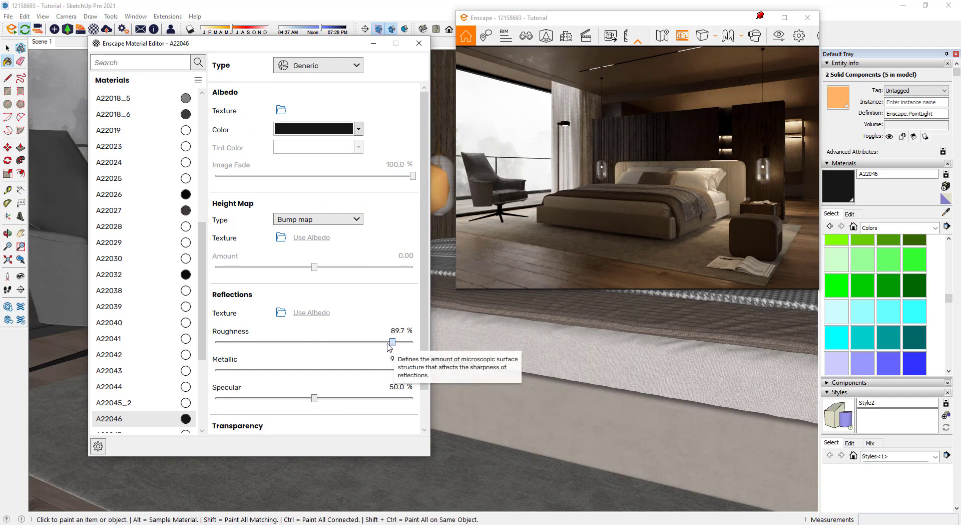
pyautogui.click(248, 342)
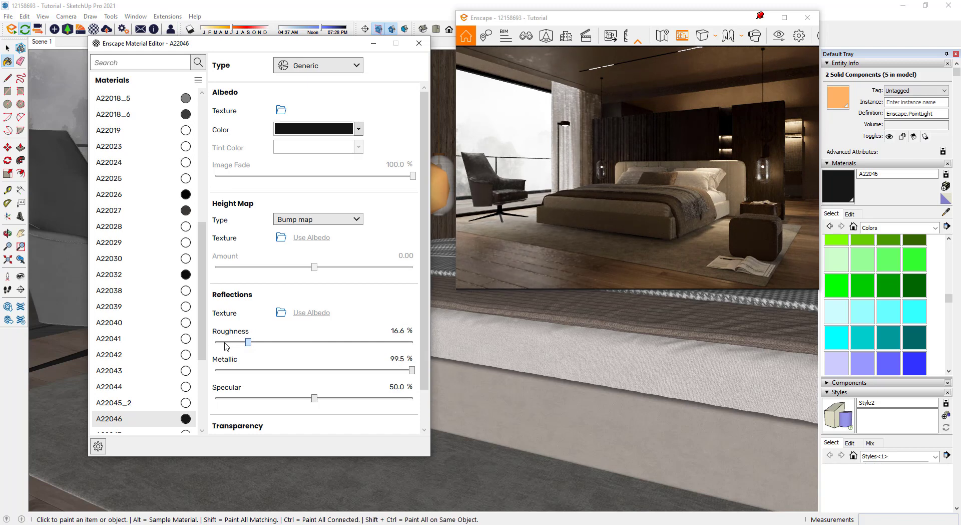
pyautogui.moveTo(248, 343); pyautogui.dragTo(216, 343)
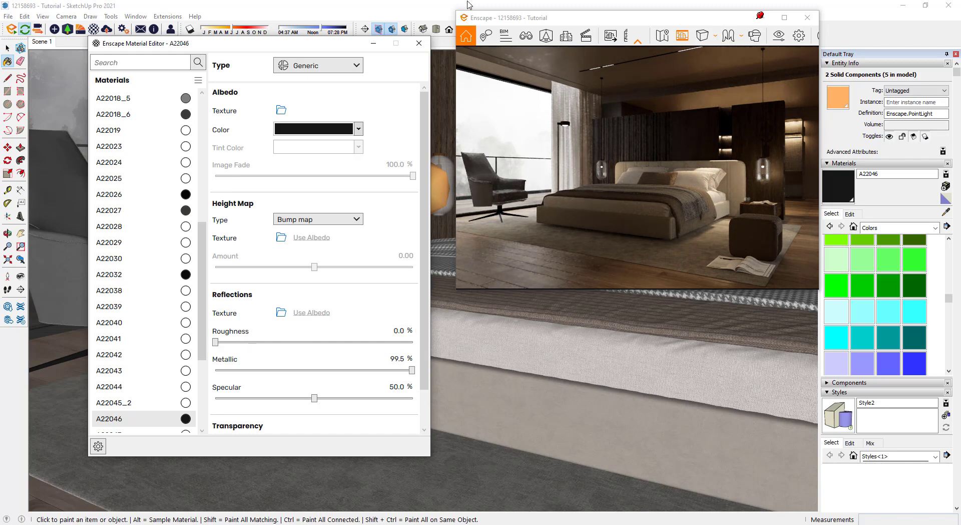
pyautogui.click(850, 213)
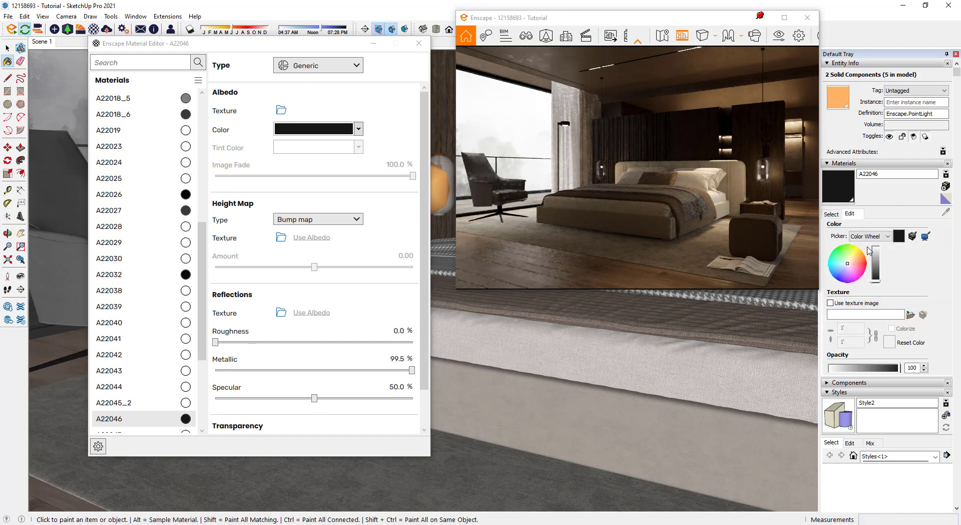
pyautogui.click(876, 254)
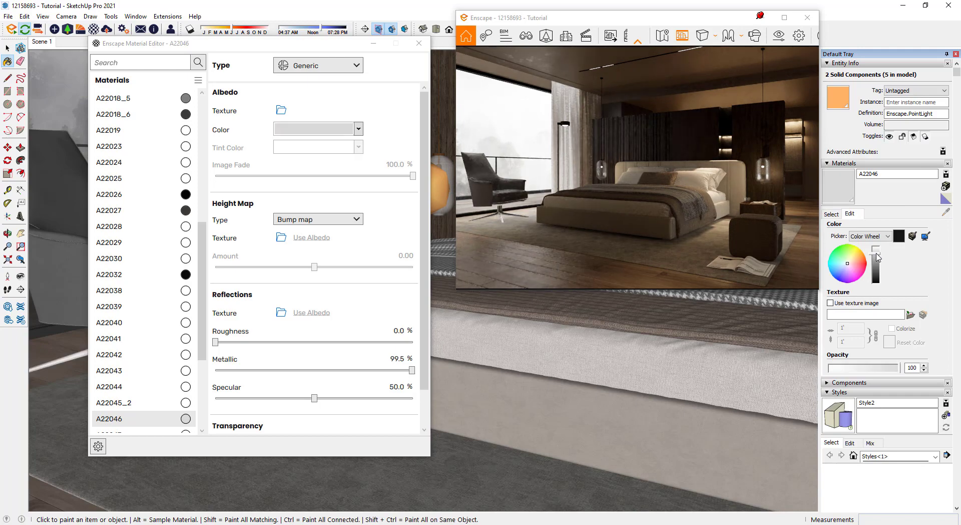
pyautogui.click(426, 47)
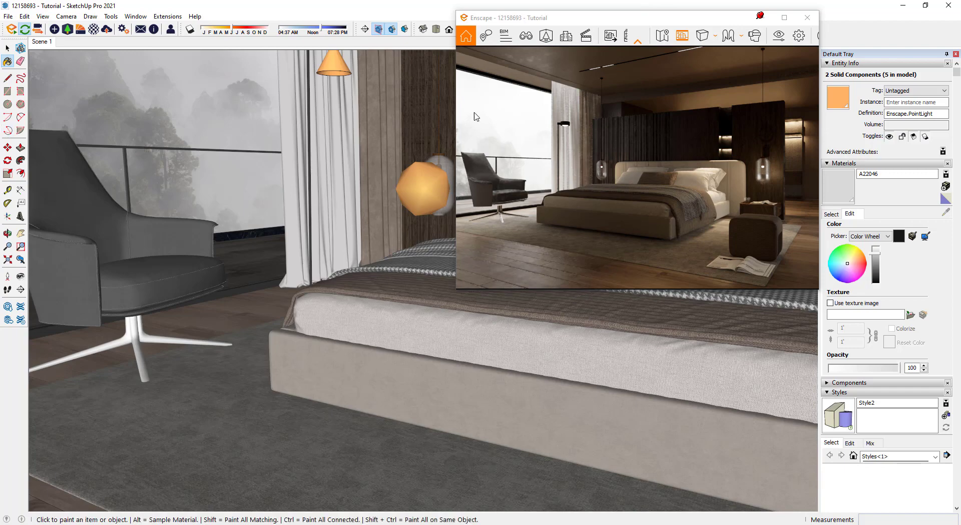
# Return to the Scene 1 view and render a new Enscape screenshot
pyautogui.click(40, 41)
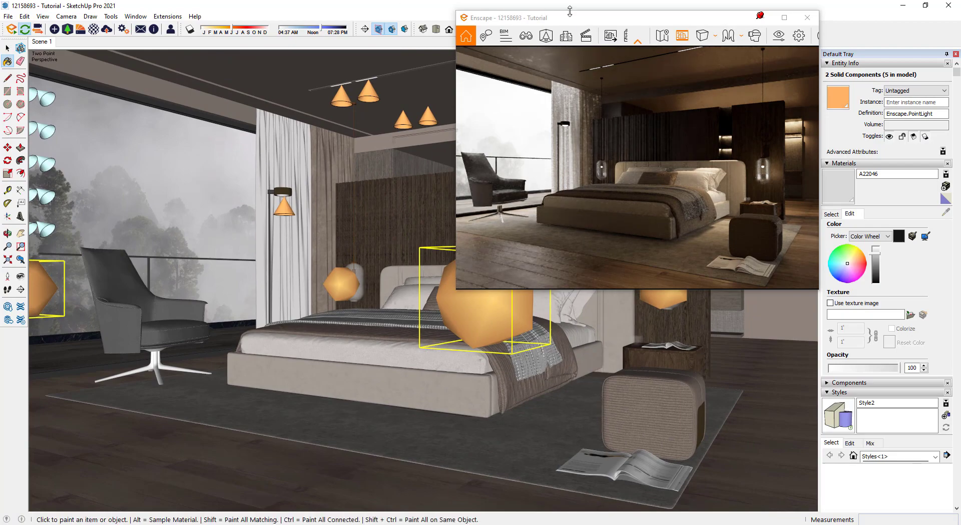
pyautogui.click(611, 40)
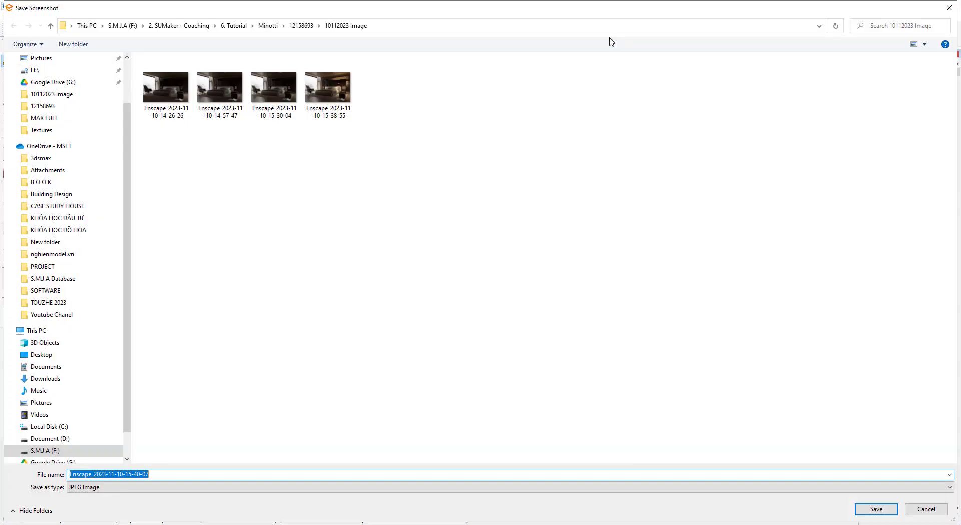
pyautogui.press('Return')
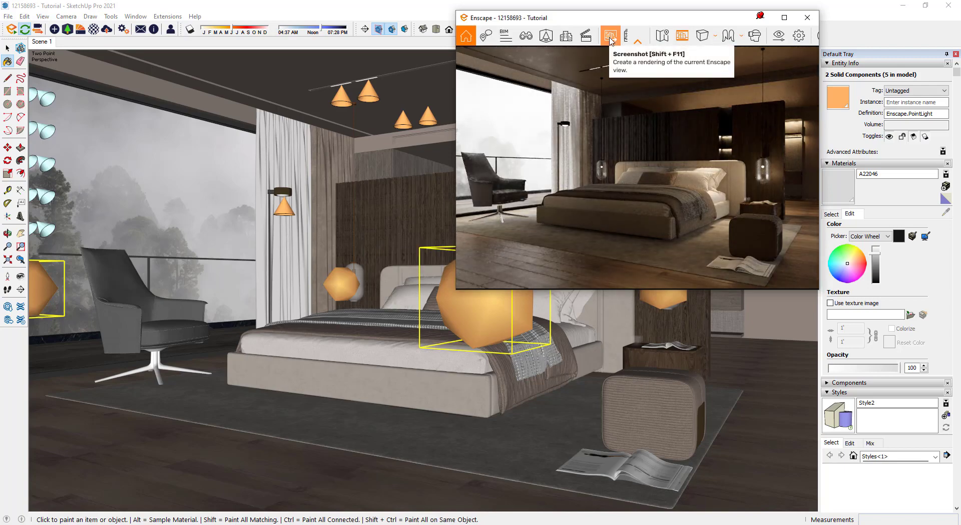
pyautogui.click(383, 87)
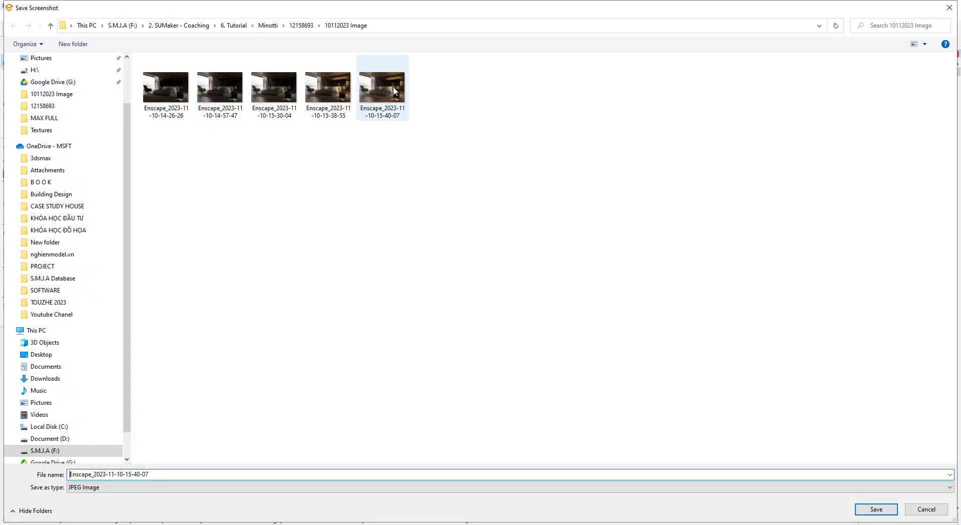
pyautogui.rightClick(392, 86)
pyautogui.press('Escape')
pyautogui.click(931, 509)
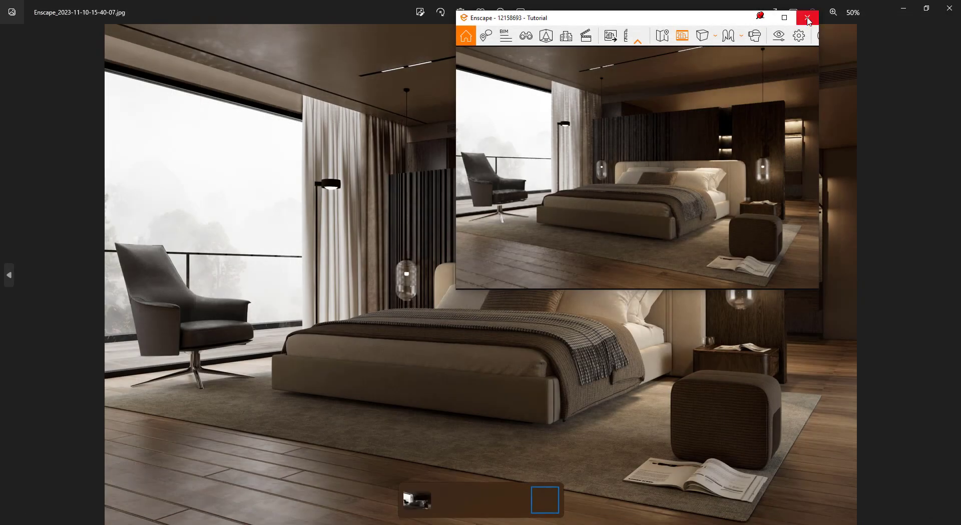
# Close the Enscape preview, step back to an earlier render, then close Photos
pyautogui.click(807, 18)
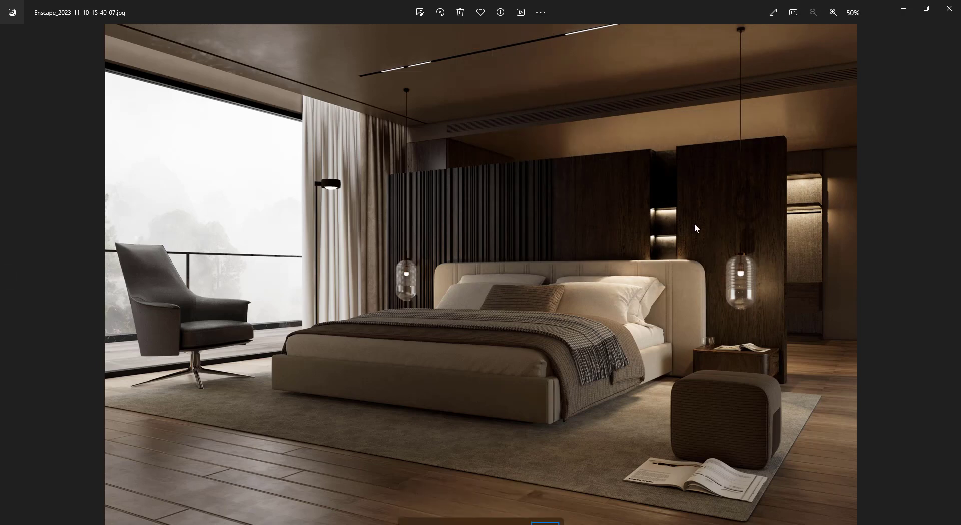
pyautogui.press('Left')
pyautogui.press('Left')
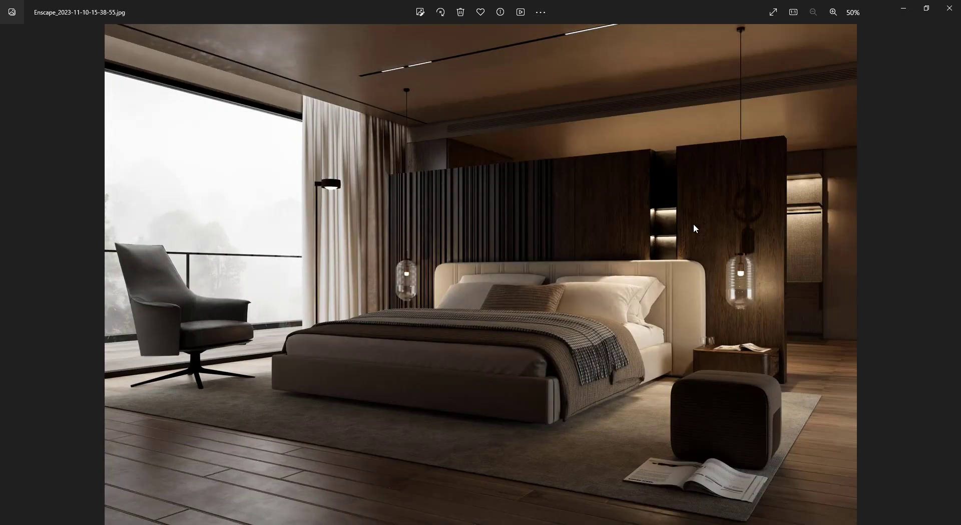
pyautogui.click(950, 8)
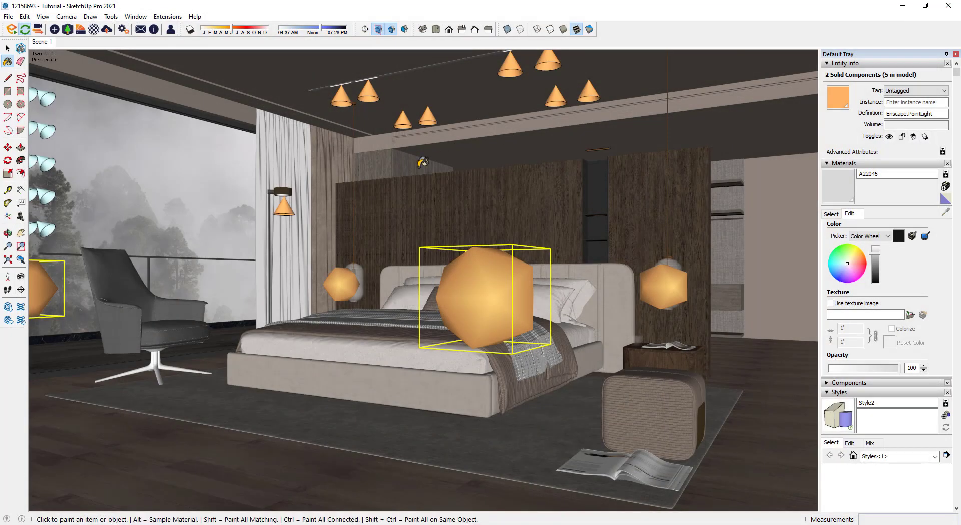
# Select the window glass group, open and close the Enscape Material Editor, and restart Enscape
pyautogui.click(7, 48)
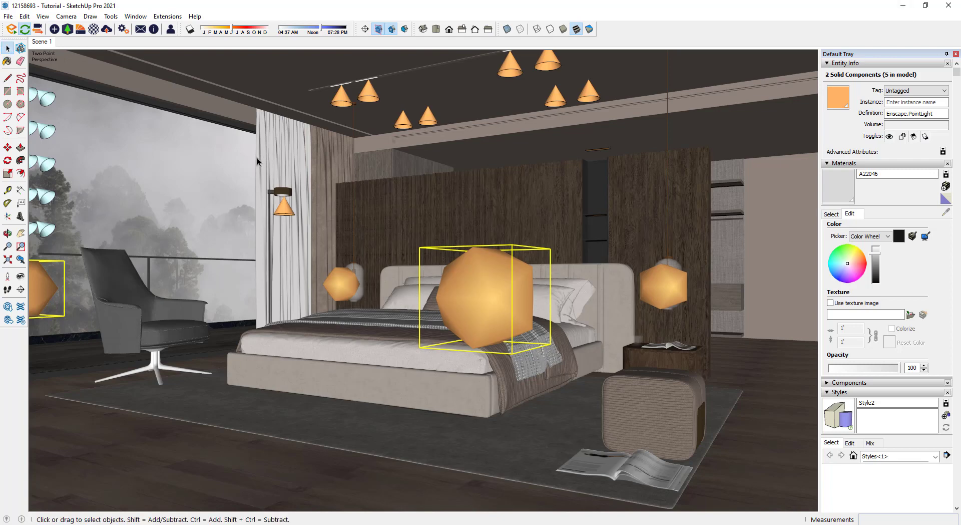
pyautogui.click(238, 165)
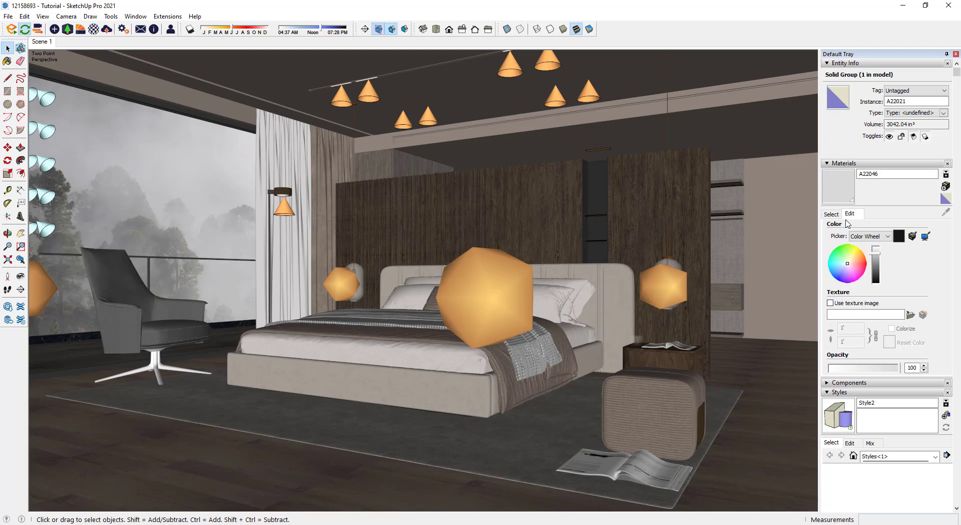
pyautogui.click(93, 29)
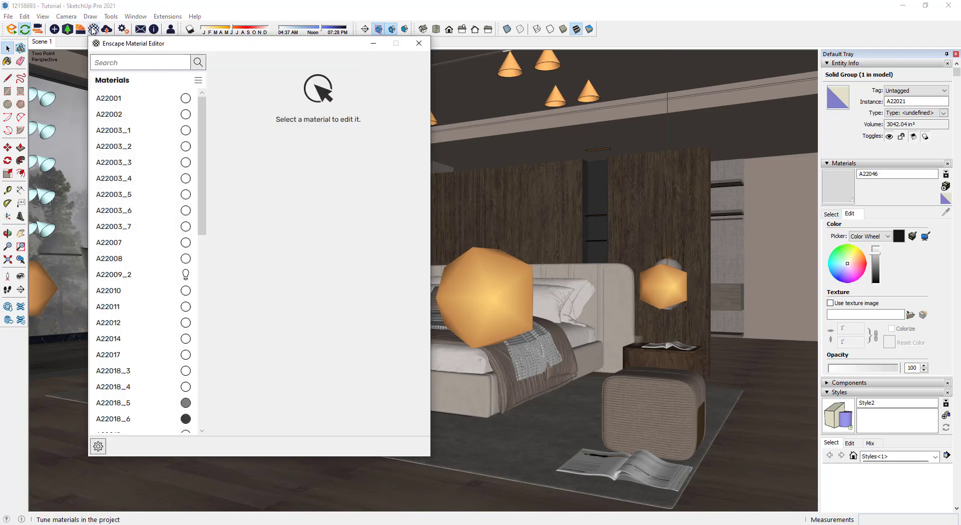
pyautogui.moveTo(222, 49); pyautogui.dragTo(405, 65)
pyautogui.click(560, 60)
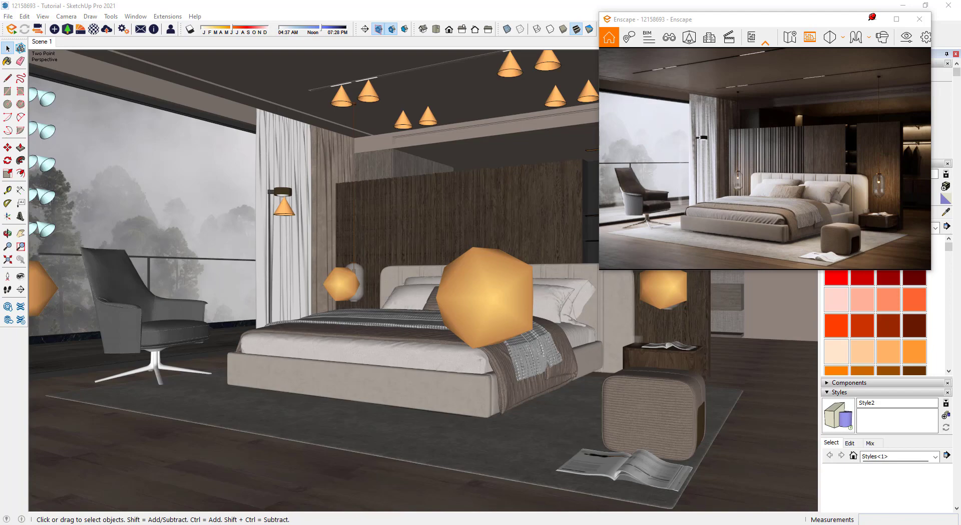
# Take an Enscape screenshot of the bedroom view and save it under the suggested name
pyautogui.click(749, 40)
pyautogui.press('Return')
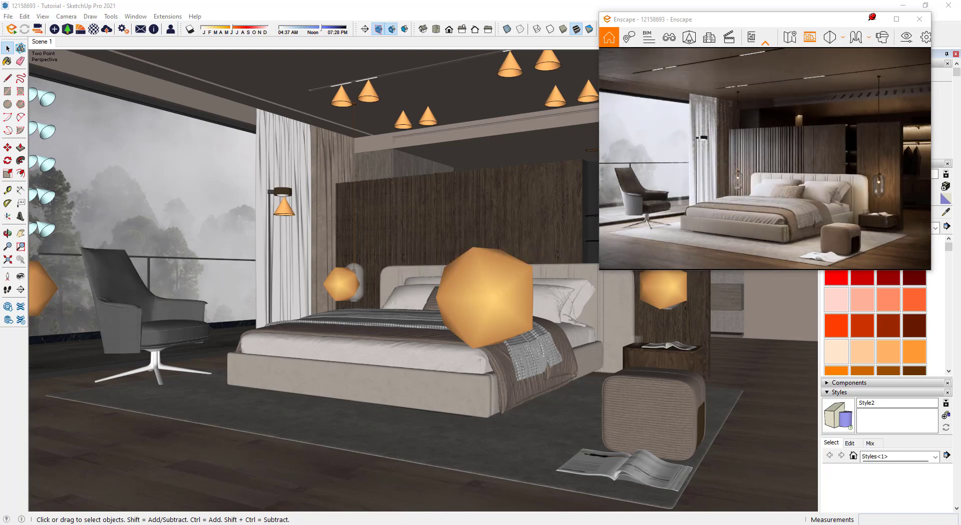
pyautogui.click(757, 41)
pyautogui.click(451, 106)
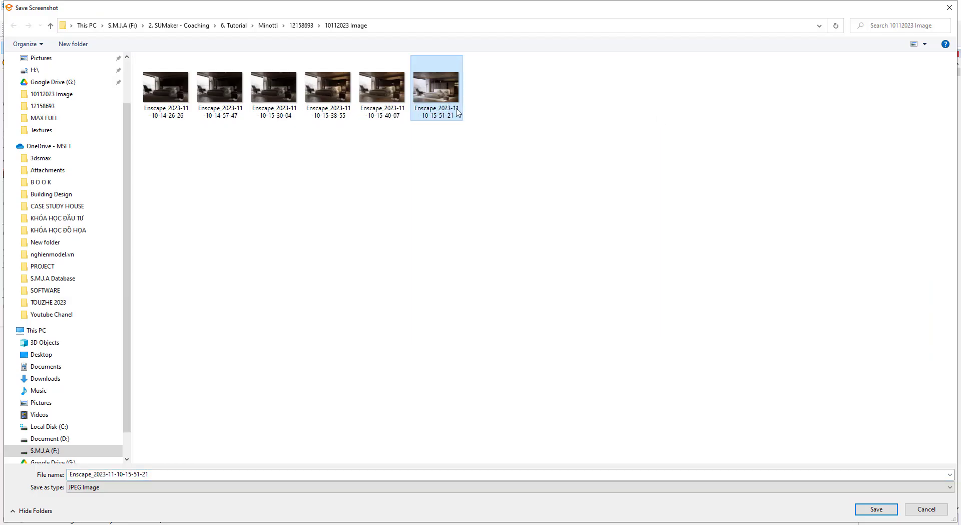
pyautogui.rightClick(449, 103)
pyautogui.press('Escape')
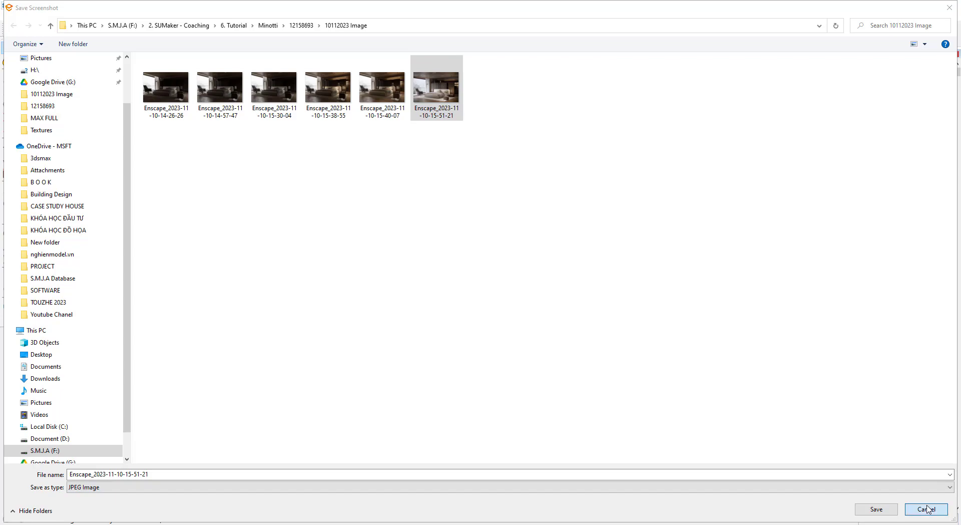
pyautogui.click(927, 509)
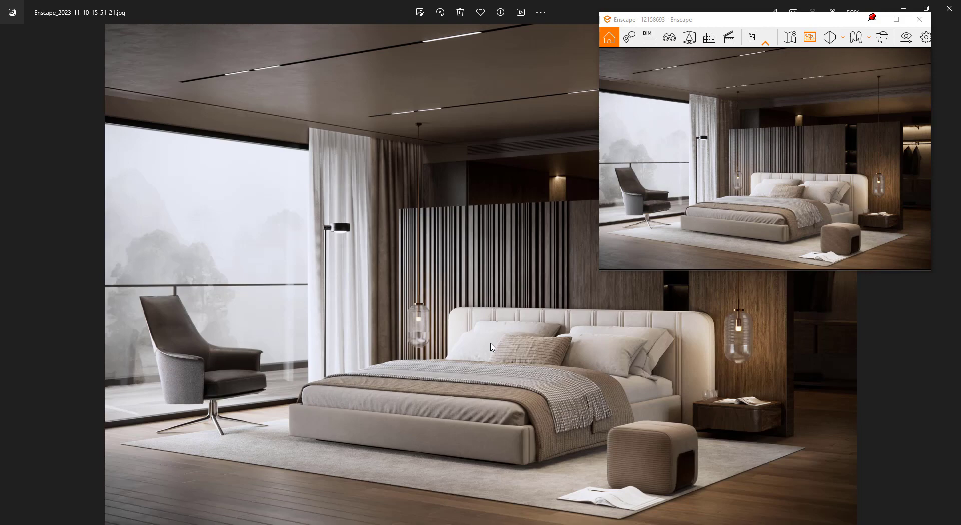
# Flip through the renders from 14-26-26 to 15-51-21, ending on 15-40-07
pyautogui.press('Left')
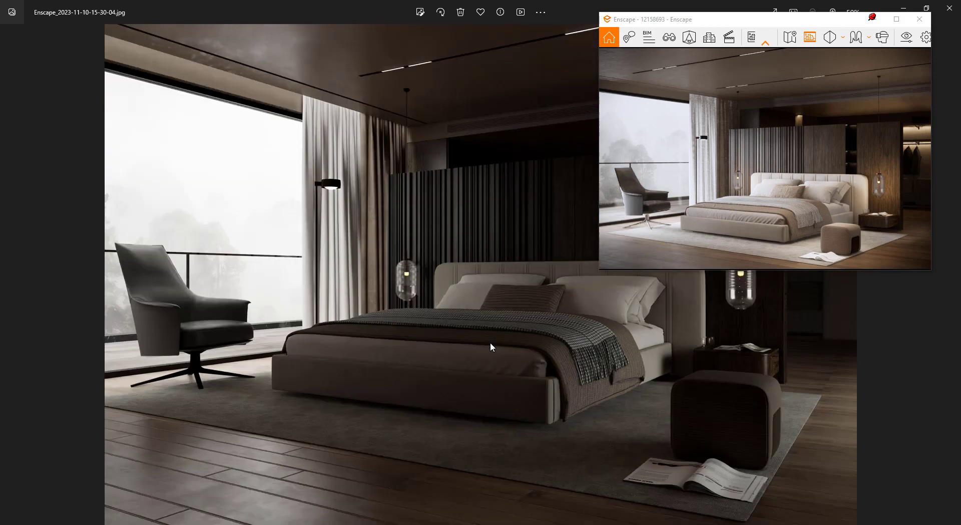
pyautogui.press('Left')
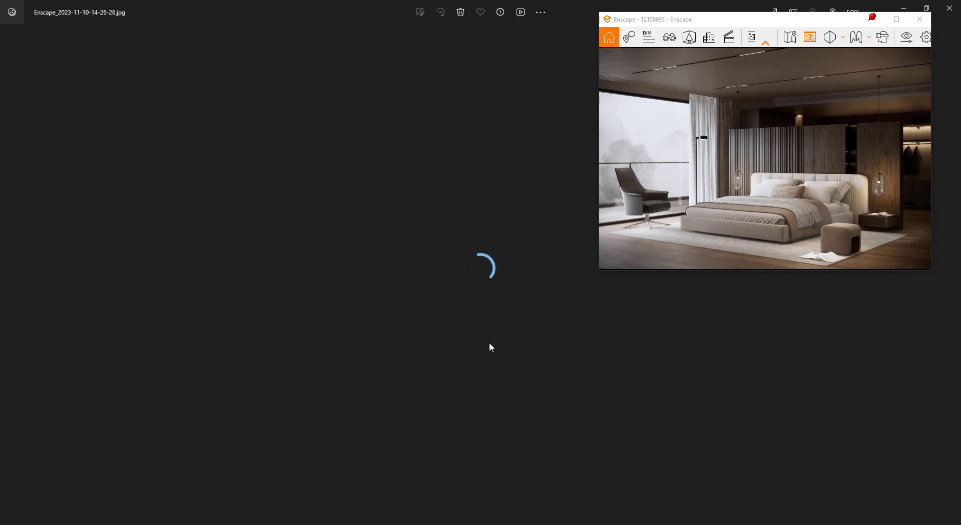
pyautogui.press('Right')
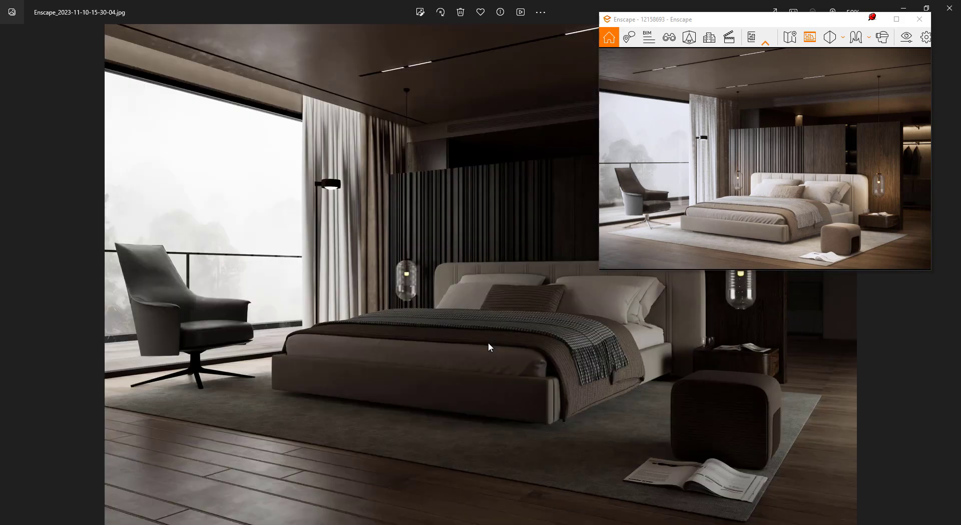
pyautogui.press('Right')
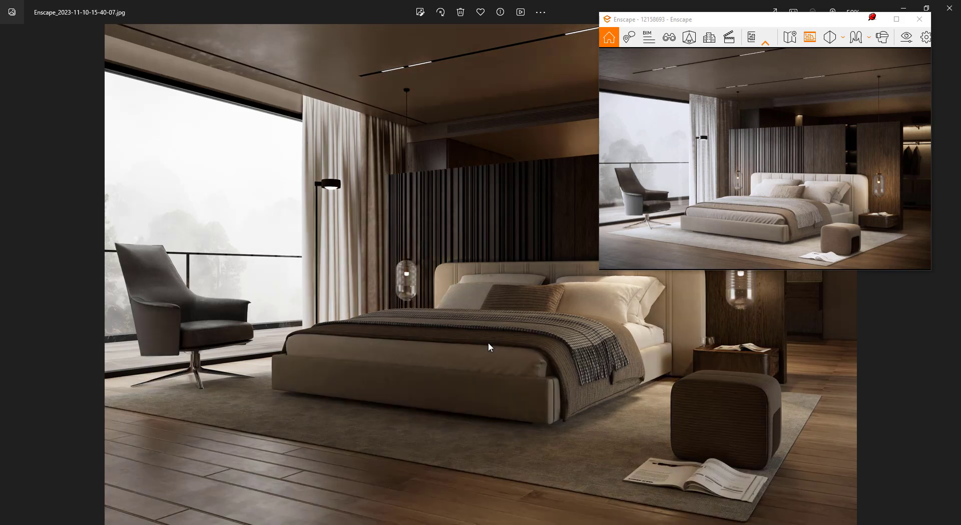
pyautogui.press('Right')
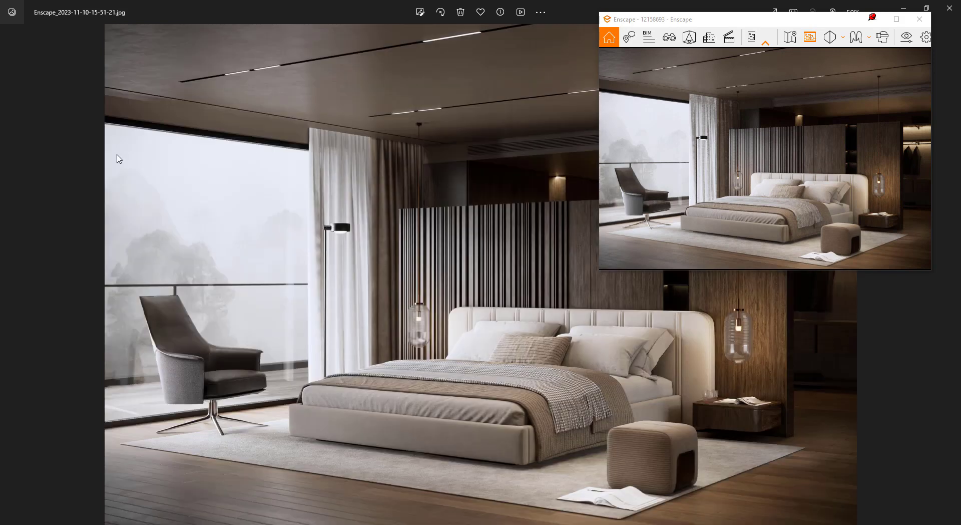
pyautogui.press('Left')
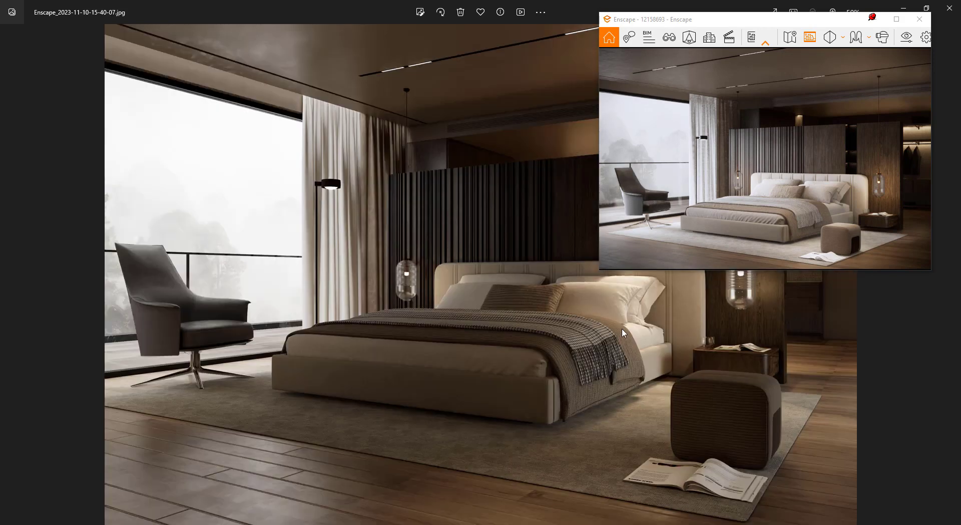
pyautogui.press('Right')
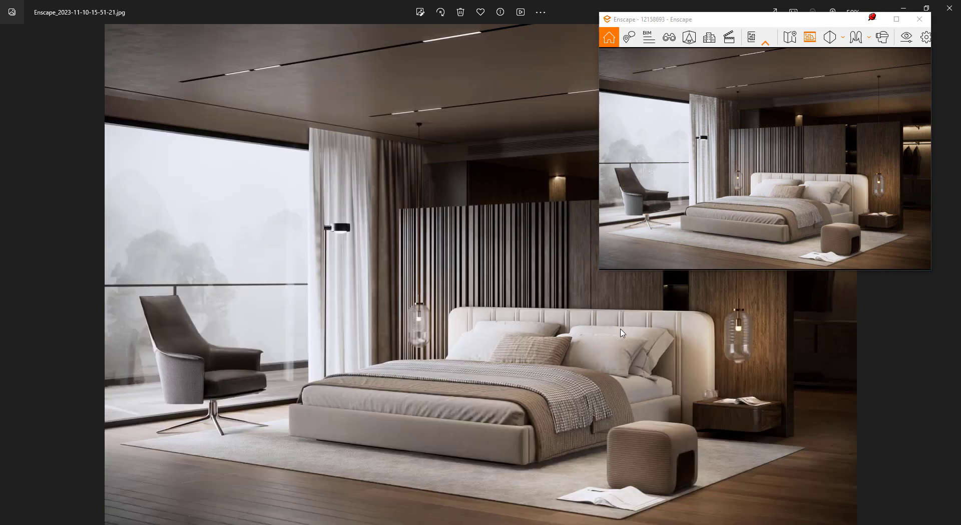
pyautogui.press('Left')
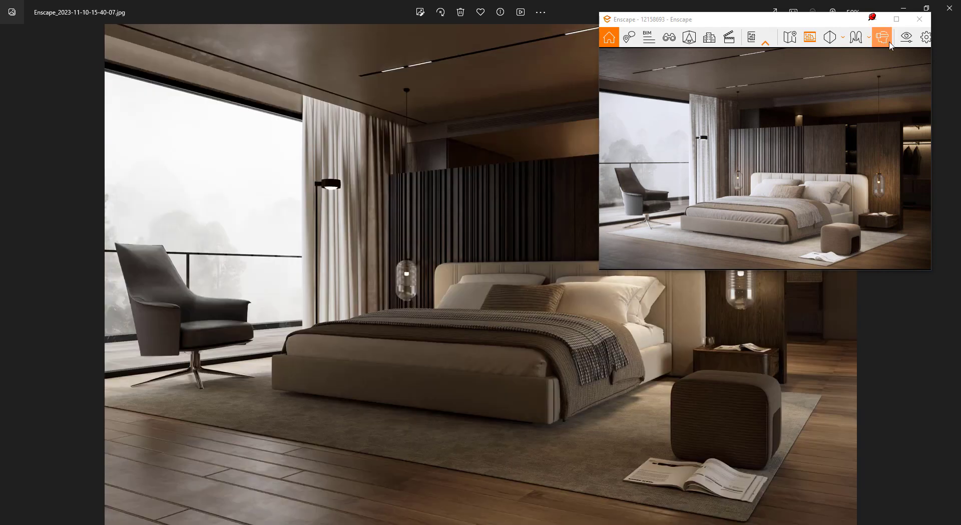
# Open Enscape's Visual Settings and review the Image, Atmosphere, Sky, Output and Main tabs
pyautogui.click(904, 40)
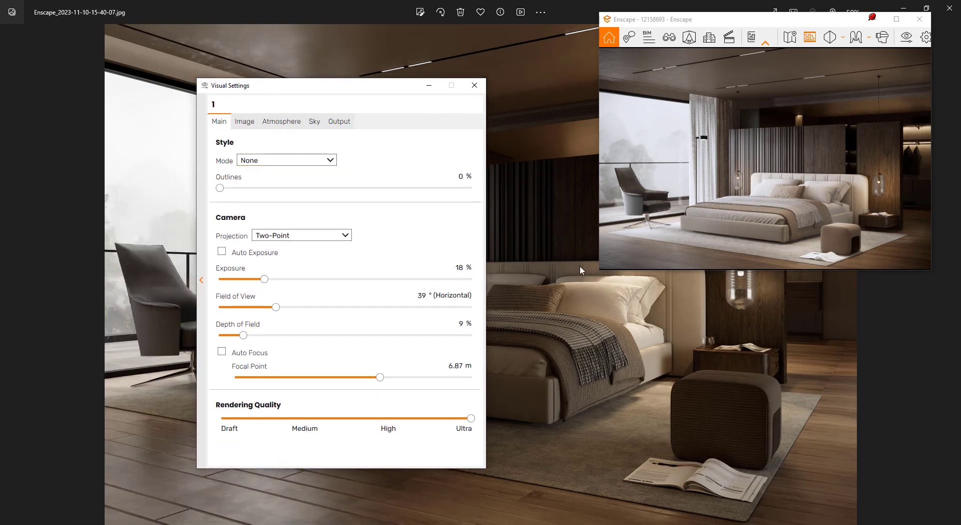
pyautogui.press('Right')
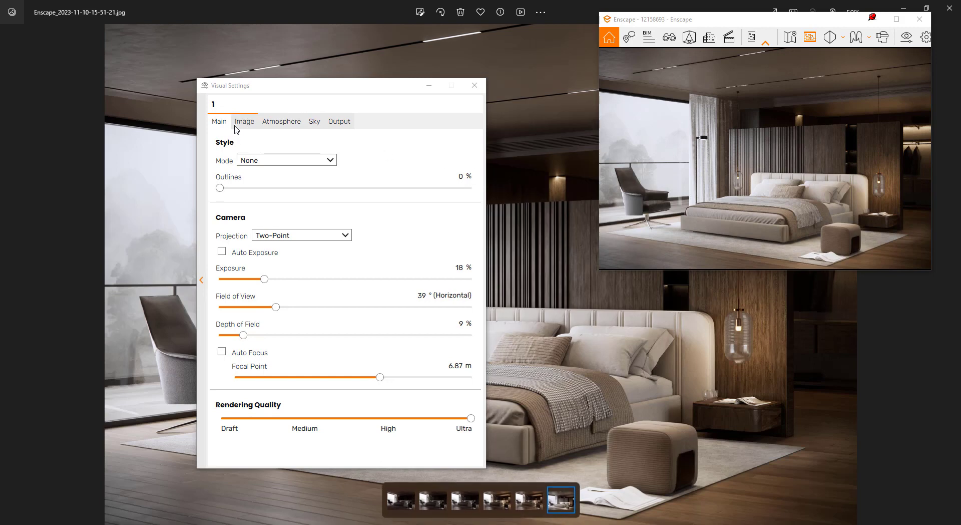
pyautogui.click(235, 126)
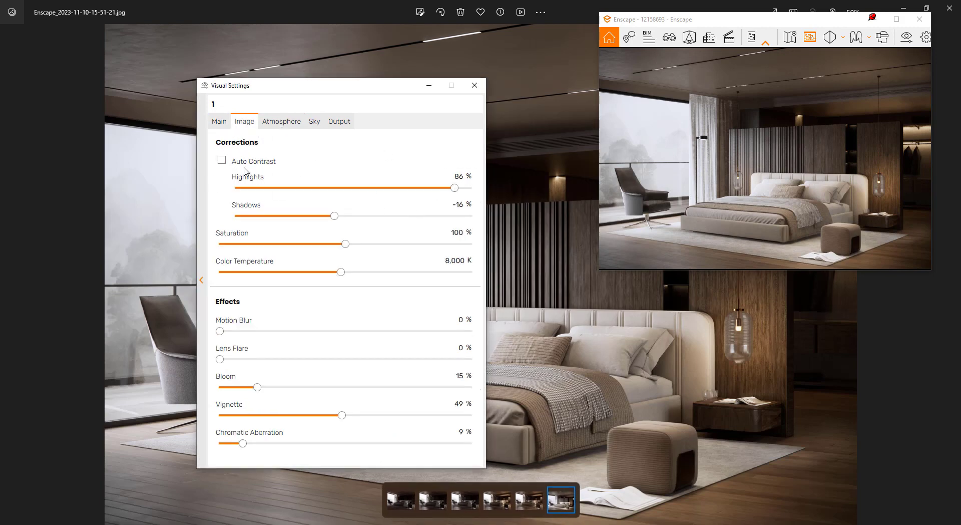
pyautogui.click(277, 123)
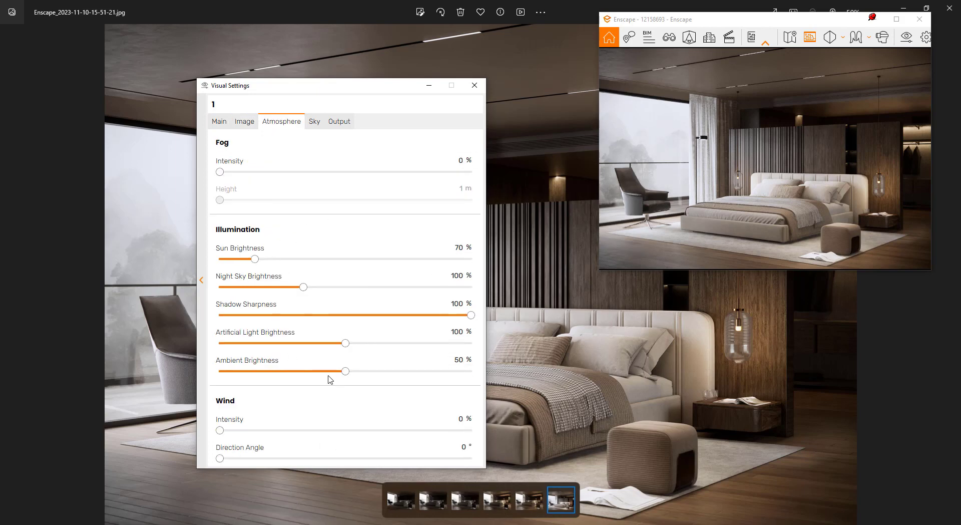
pyautogui.click(316, 122)
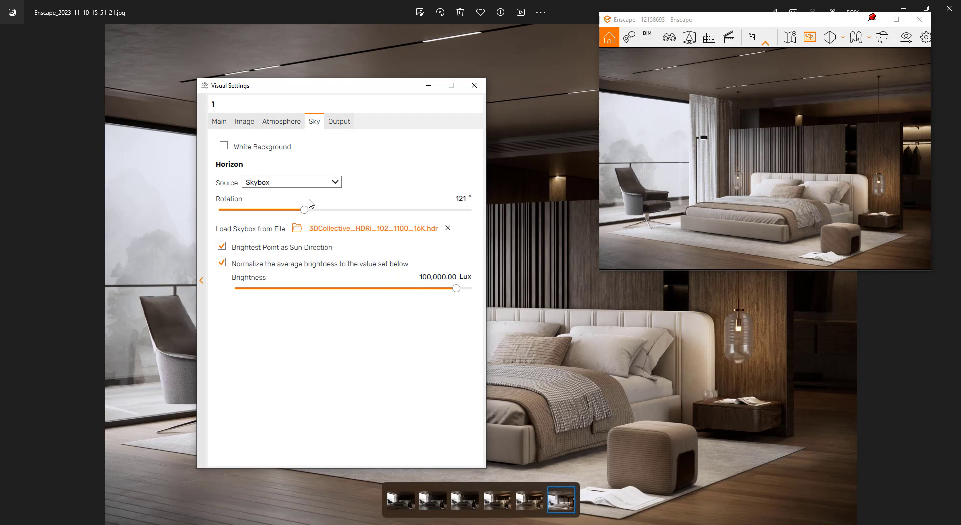
pyautogui.click(338, 122)
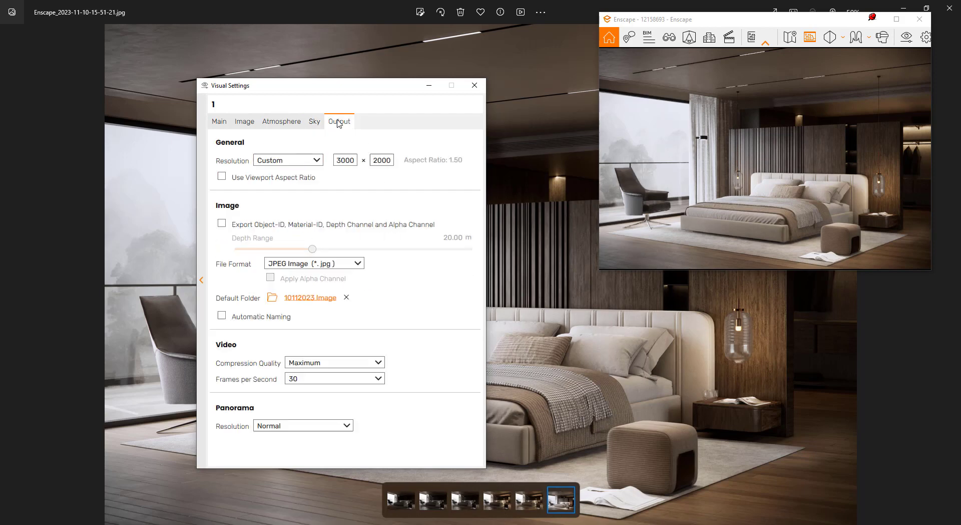
pyautogui.click(228, 129)
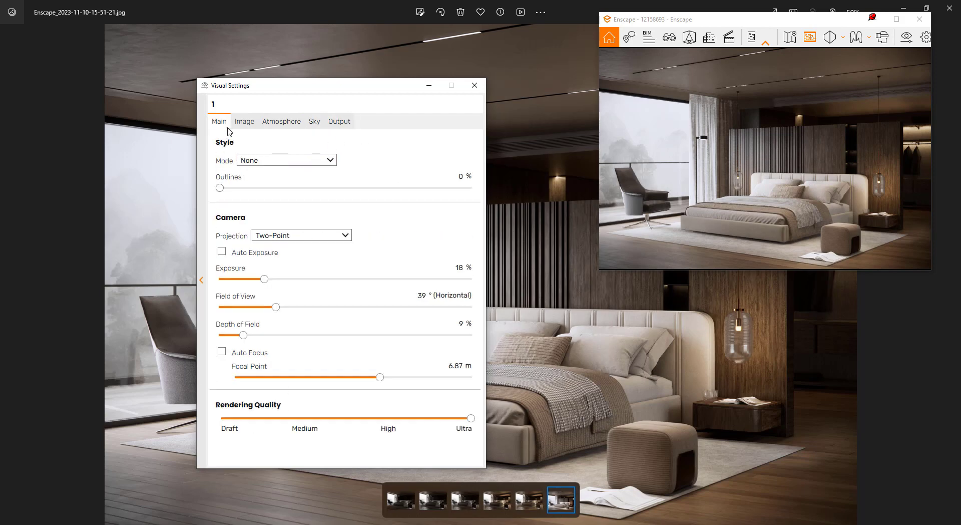